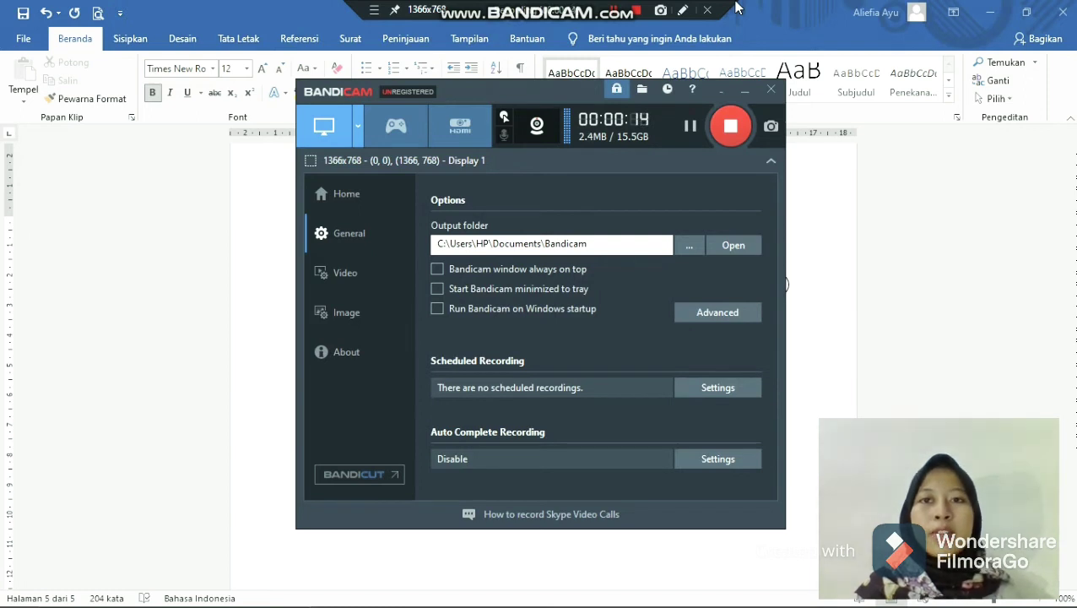
- Switch to Access and create a new blank database, keeping the suggested file name
left_click(807, 17)
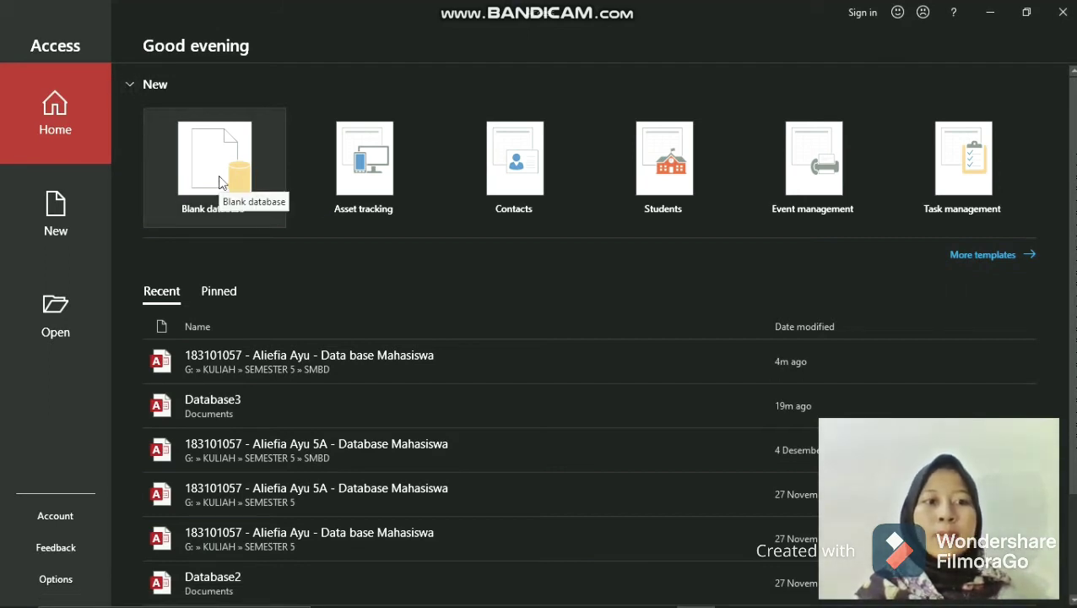
left_click(222, 177)
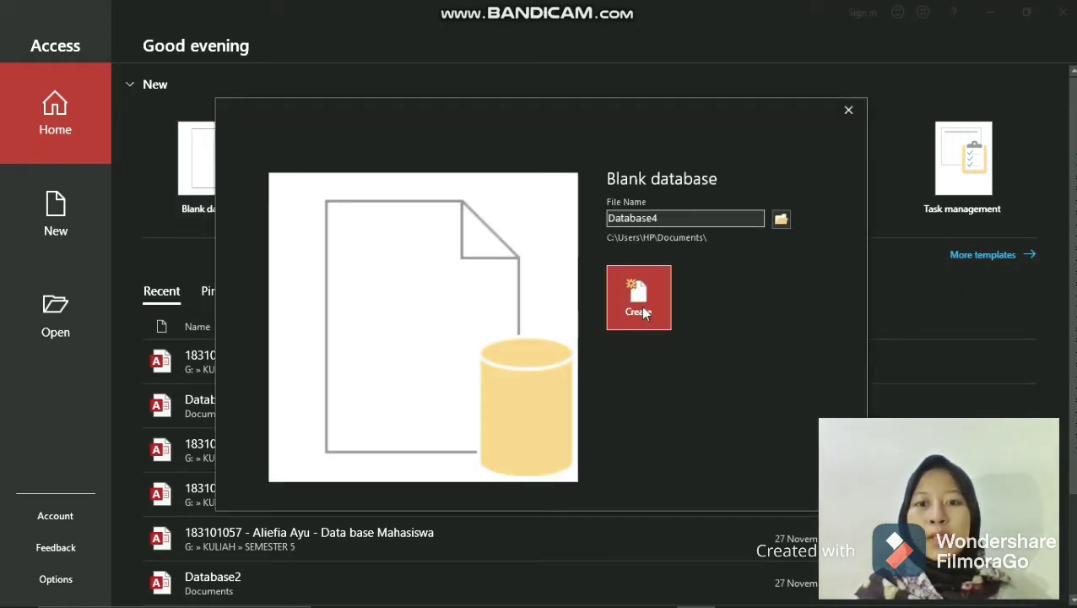
left_click(639, 304)
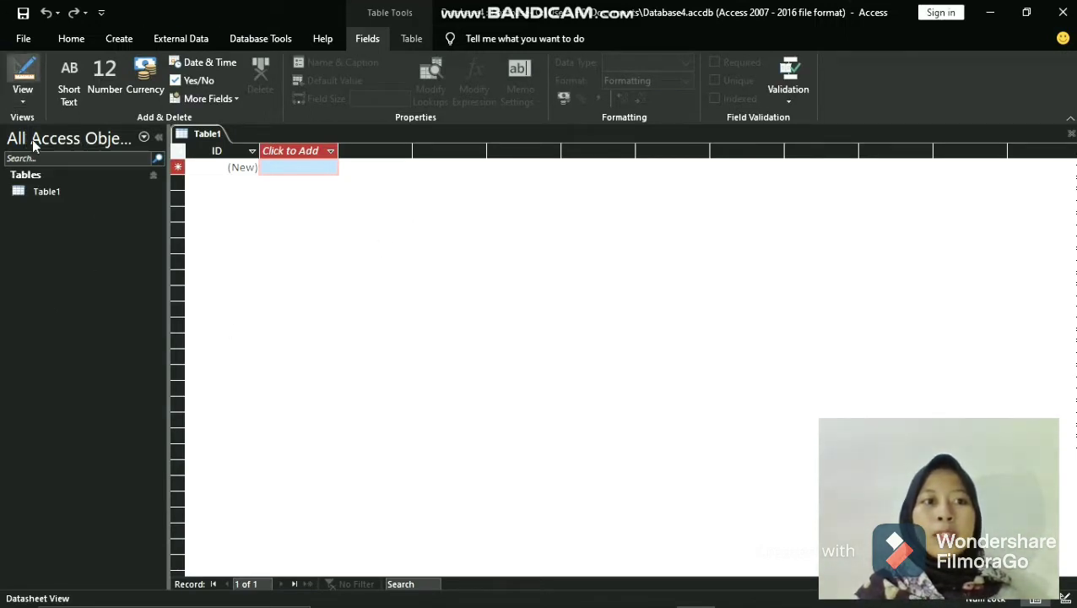
- Open Table1 in Design View and save the table under the name Mahasiswa
left_click(40, 177)
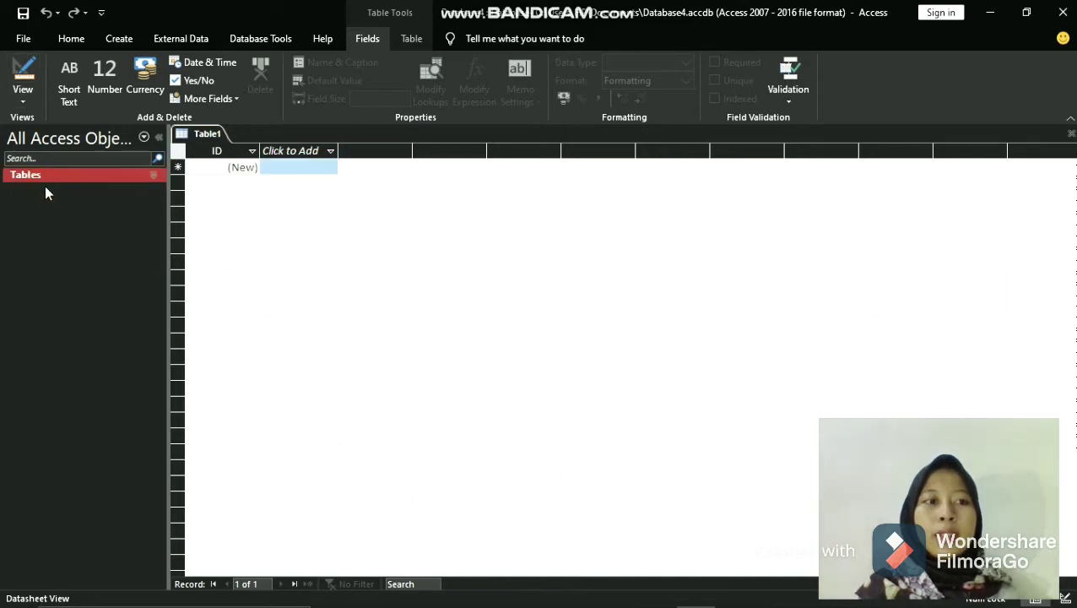
left_click(51, 175)
left_click(52, 193)
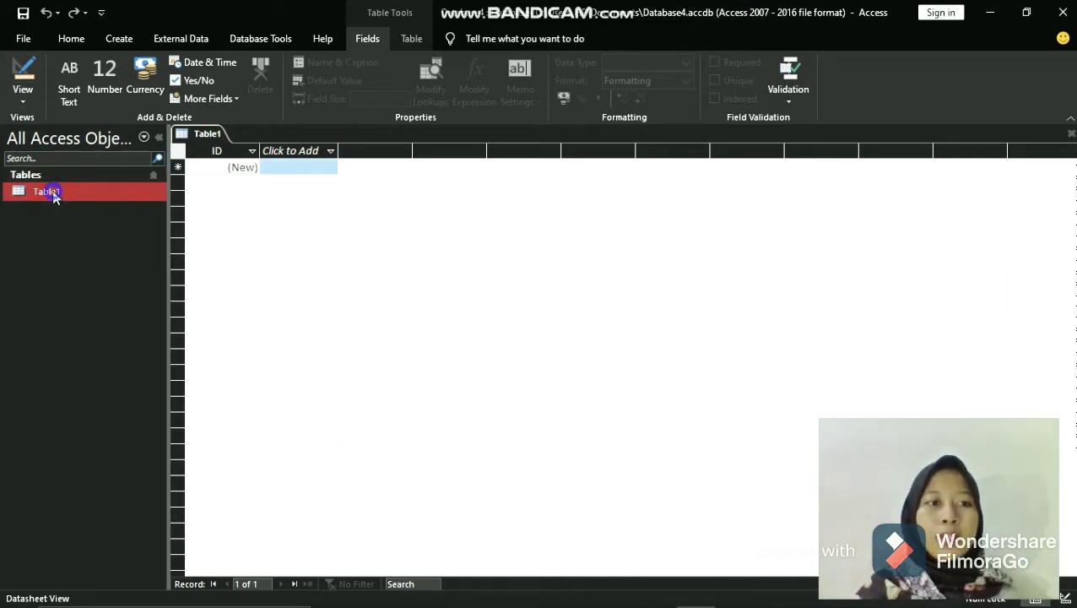
right_click(53, 196)
left_click(120, 222)
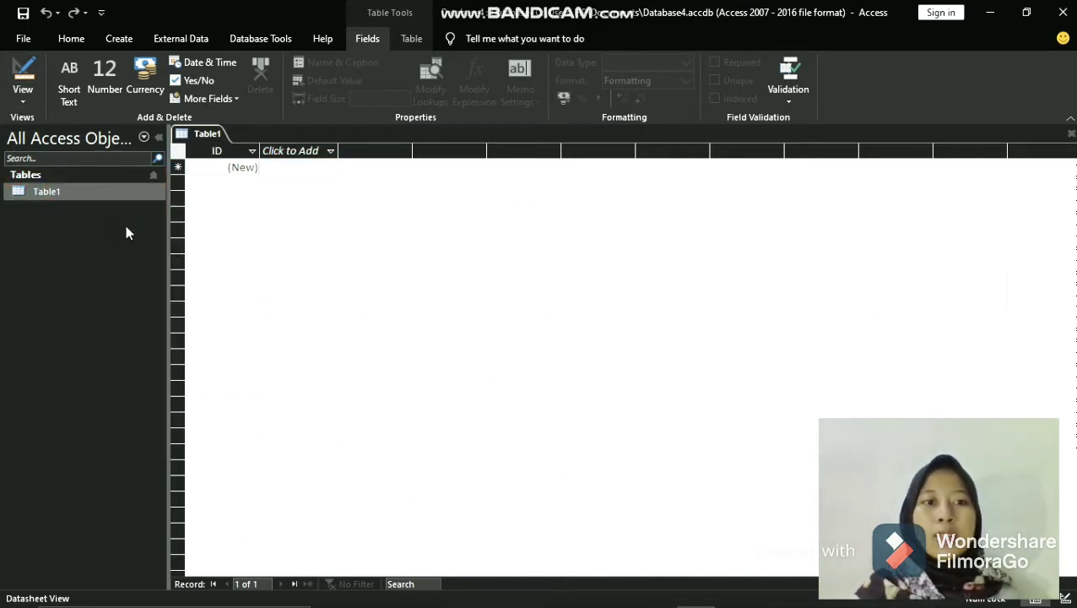
key("BackSpace")
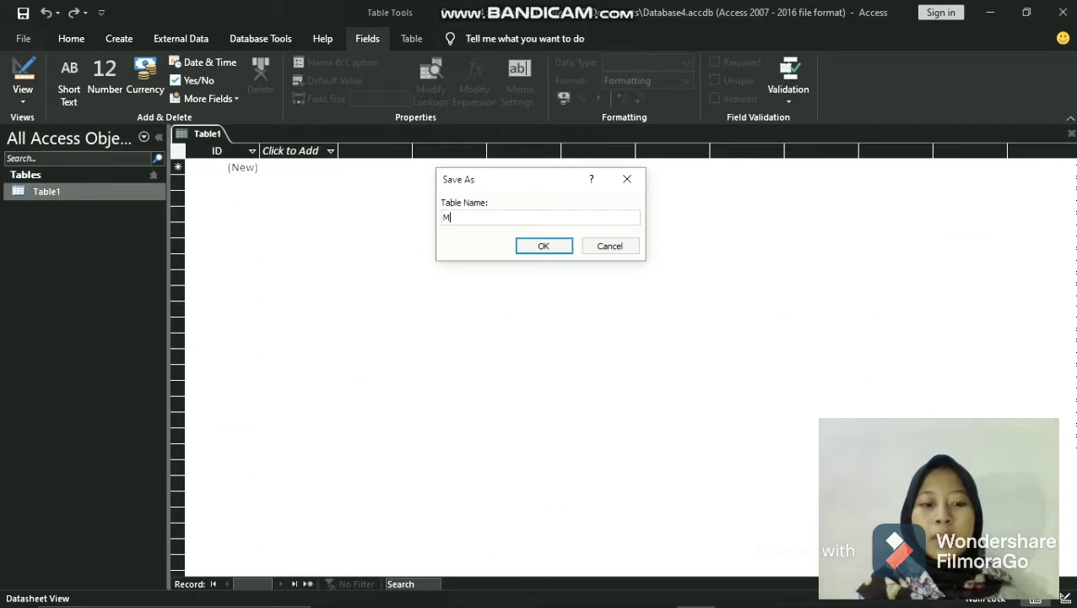
type("Mahasiswa")
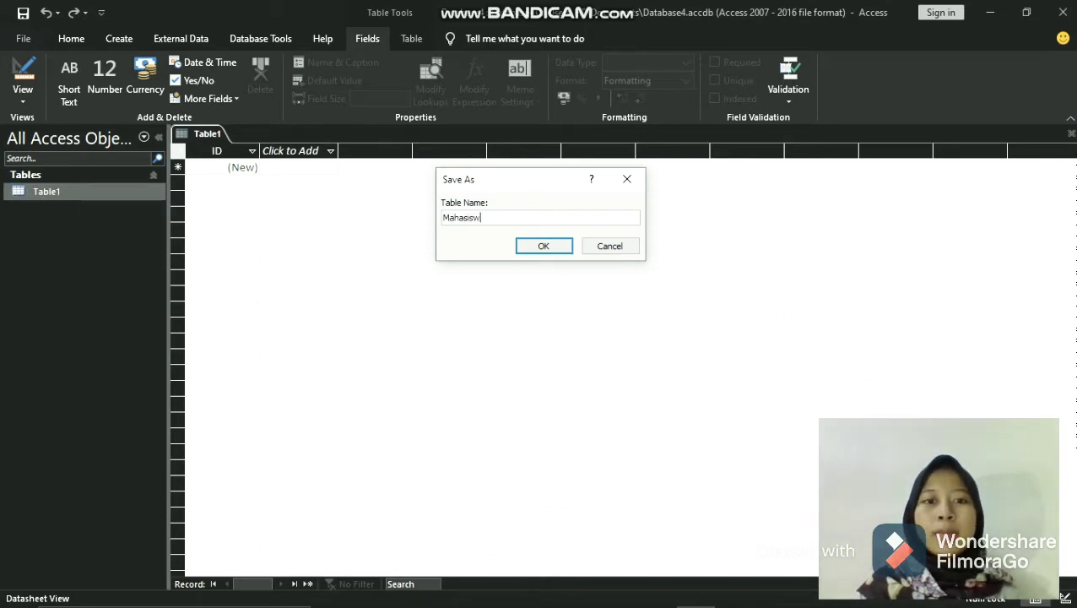
left_click(542, 247)
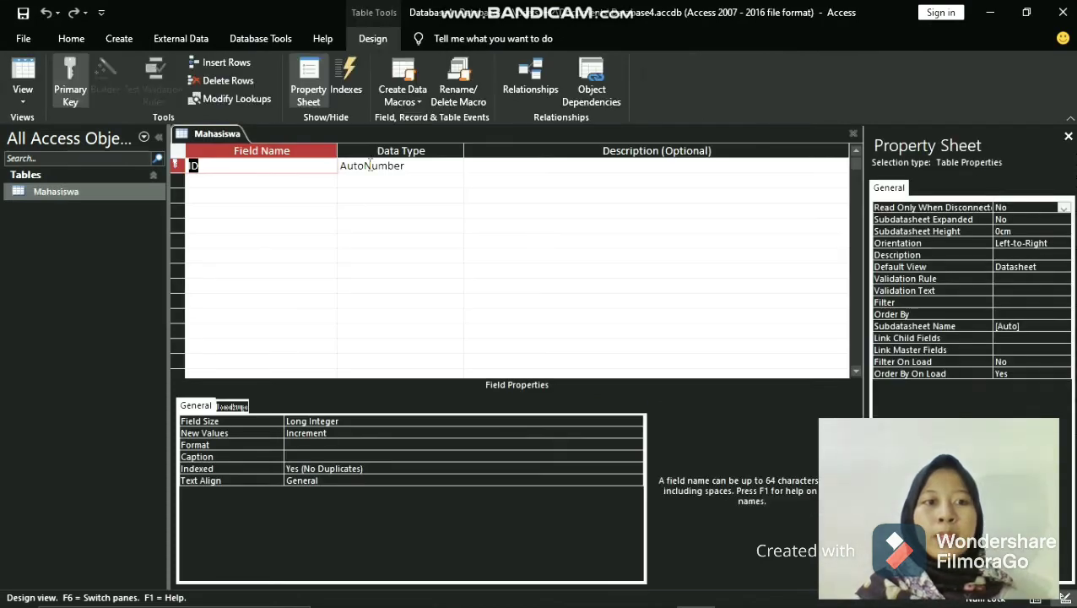
- Rename the primary key field ID as NIM and set its data type to Number
key("BackSpace")
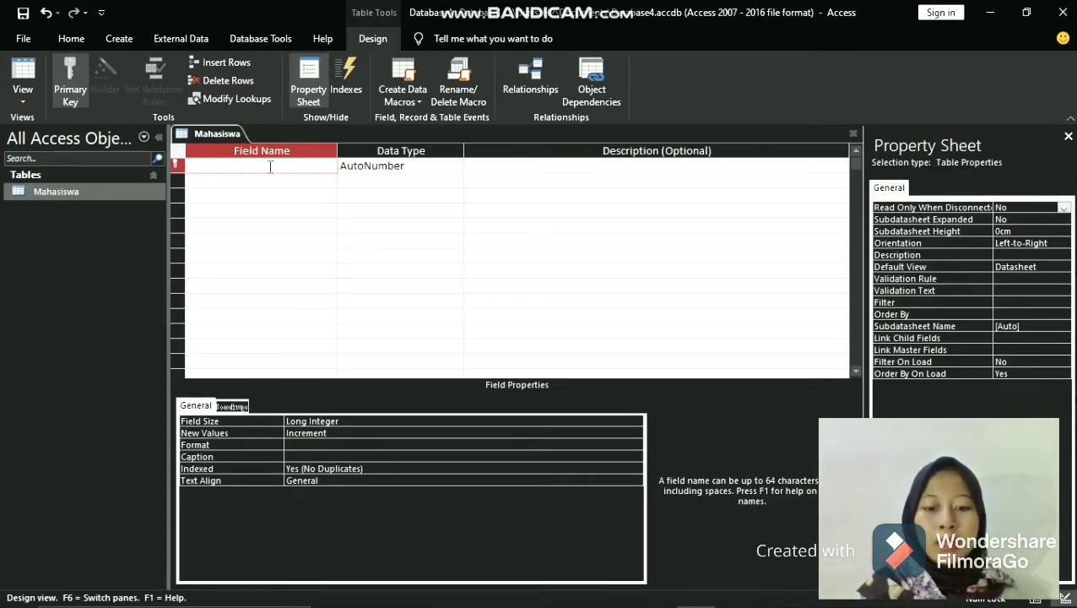
type("NIM")
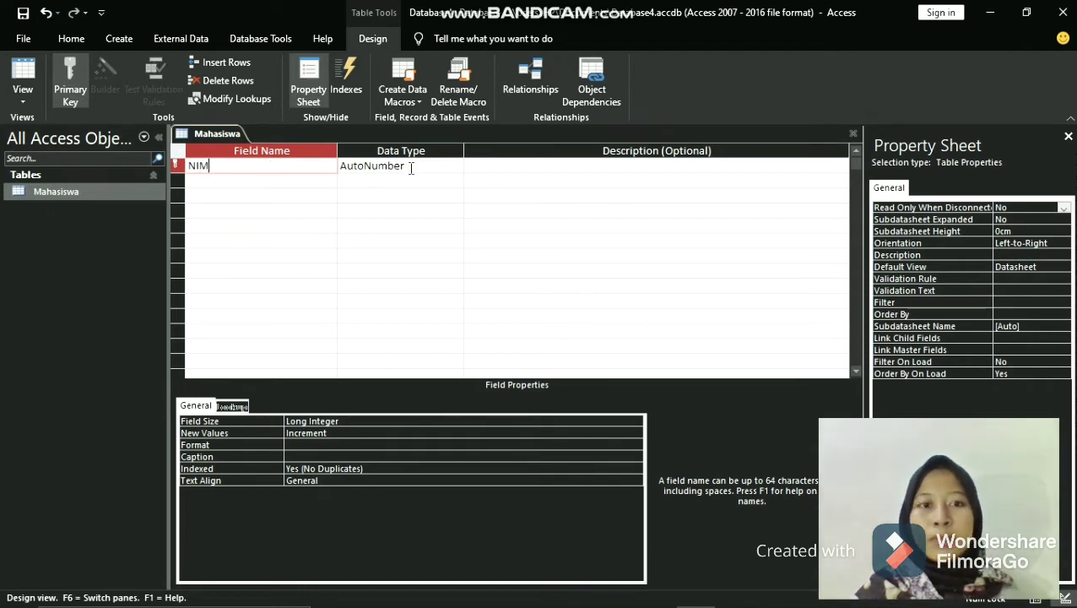
left_click(426, 166)
left_click(455, 166)
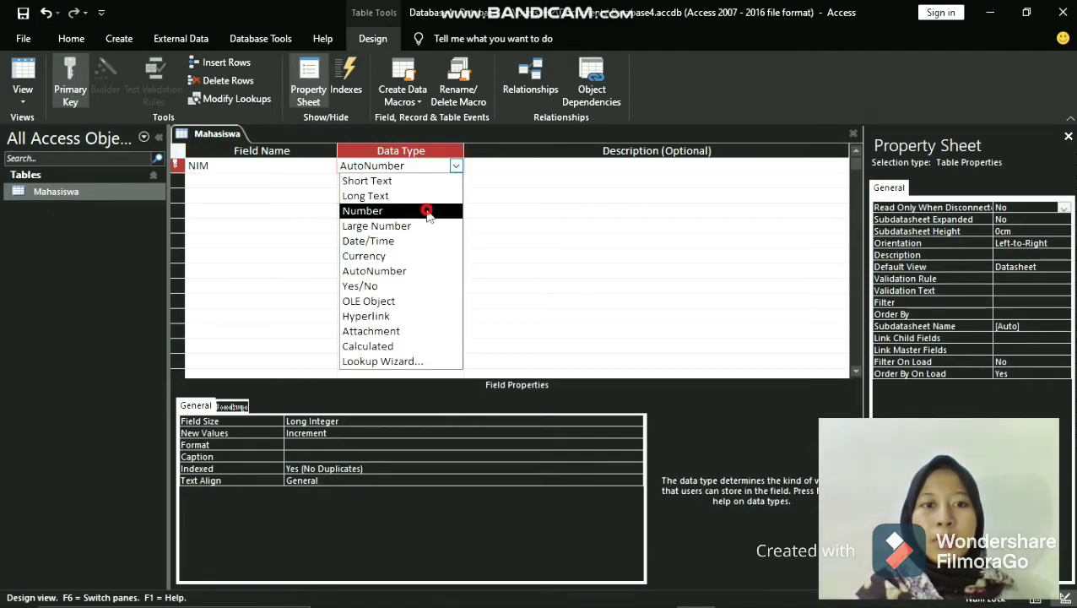
left_click(423, 211)
- Add a second field named Nama Mahasiswa with the Short Text data type
left_click(271, 179)
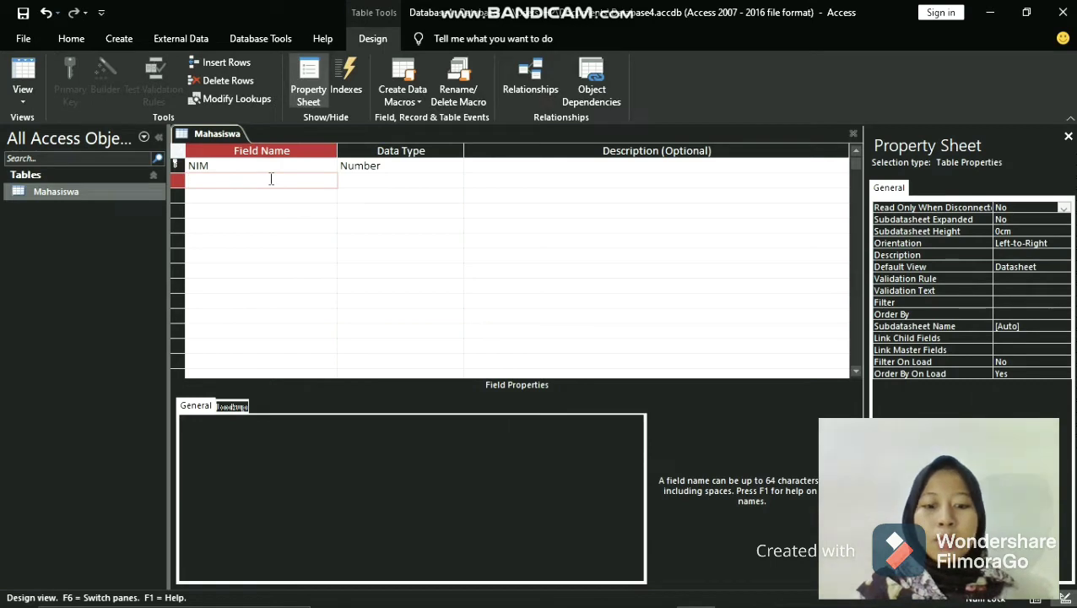
type("Nama")
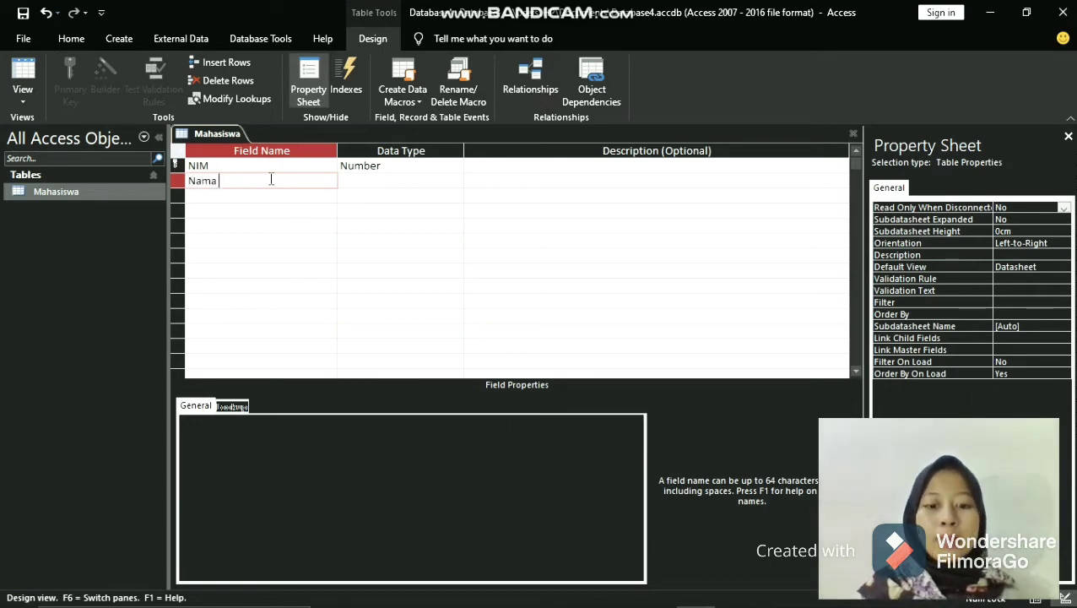
type(" Mahasiswa")
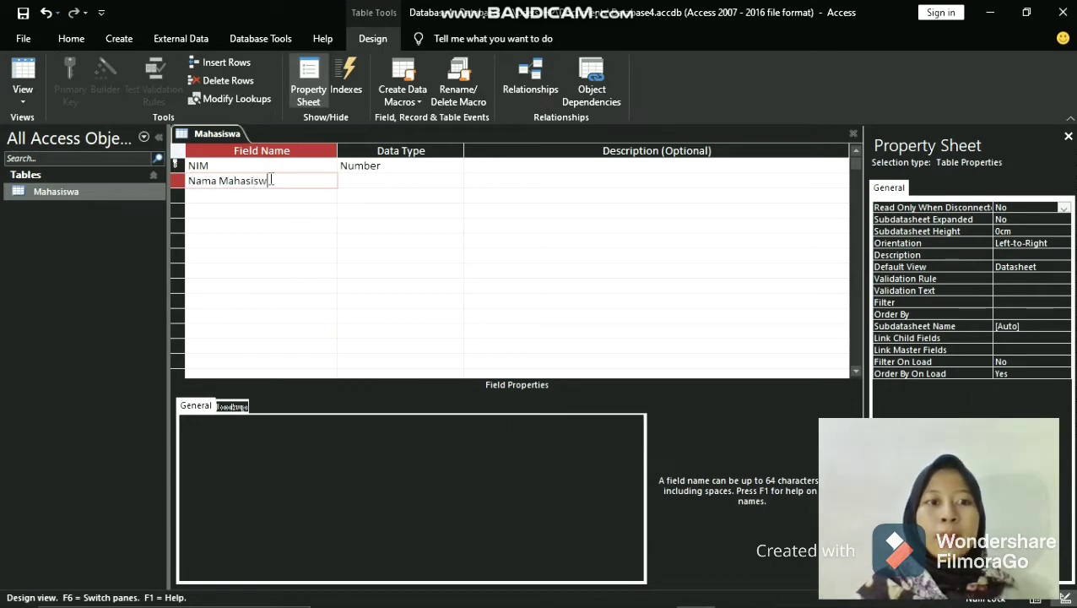
left_click(379, 182)
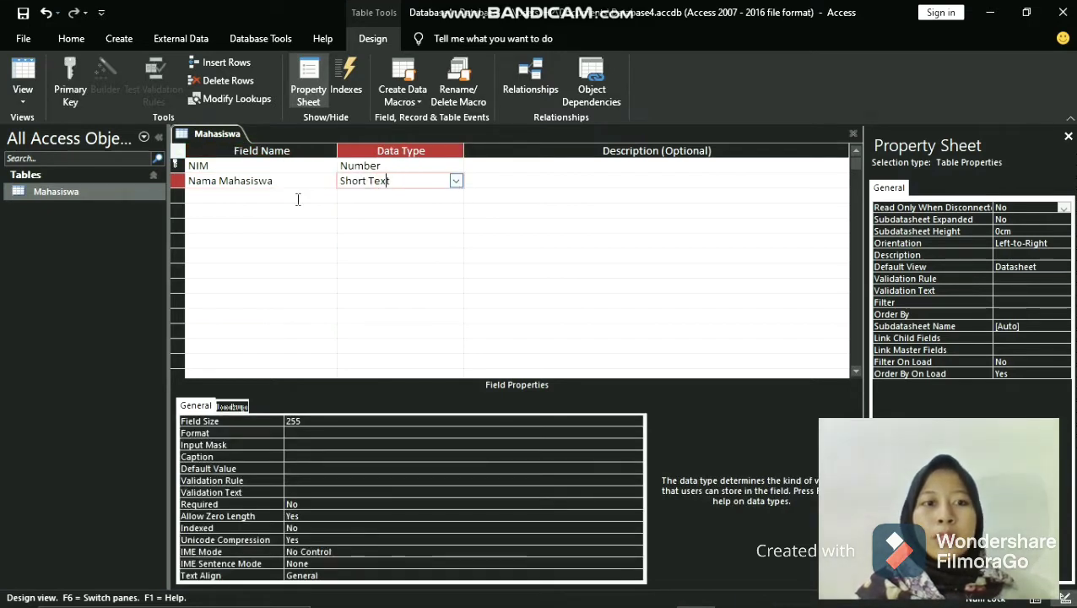
- Add the fields Jurusan and Alamat below Nama Mahasiswa, both with the Short Text data type
left_click(269, 195)
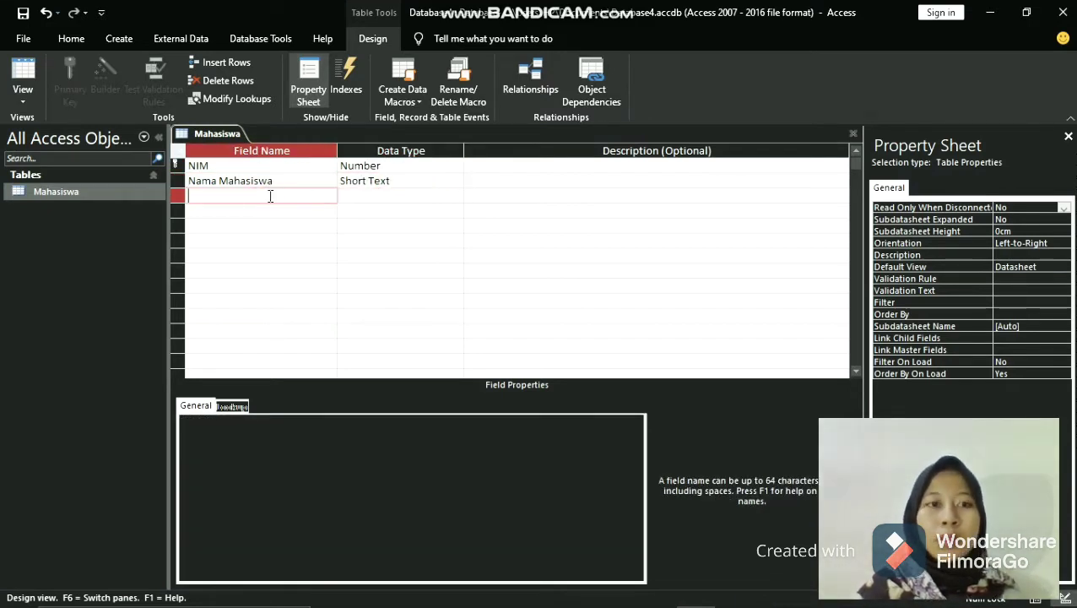
type("Jurus")
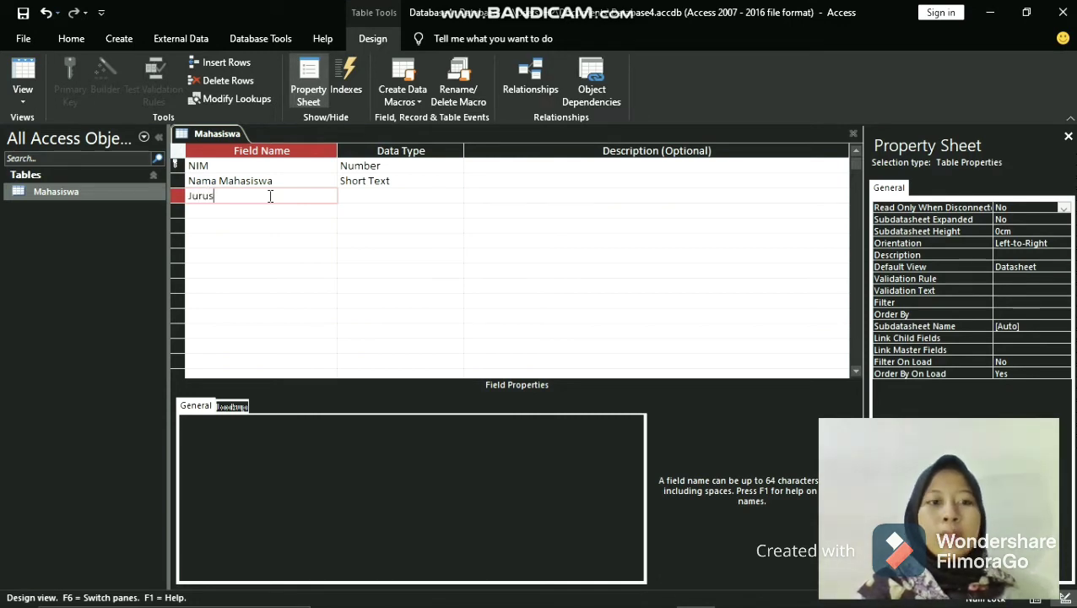
type("an")
left_click(310, 212)
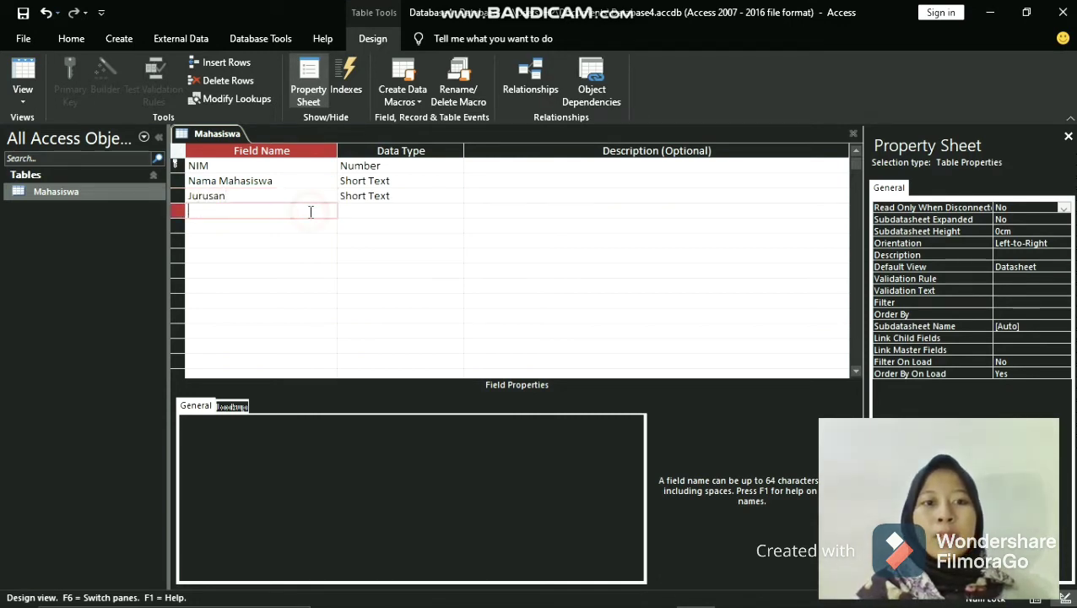
type("Alamat")
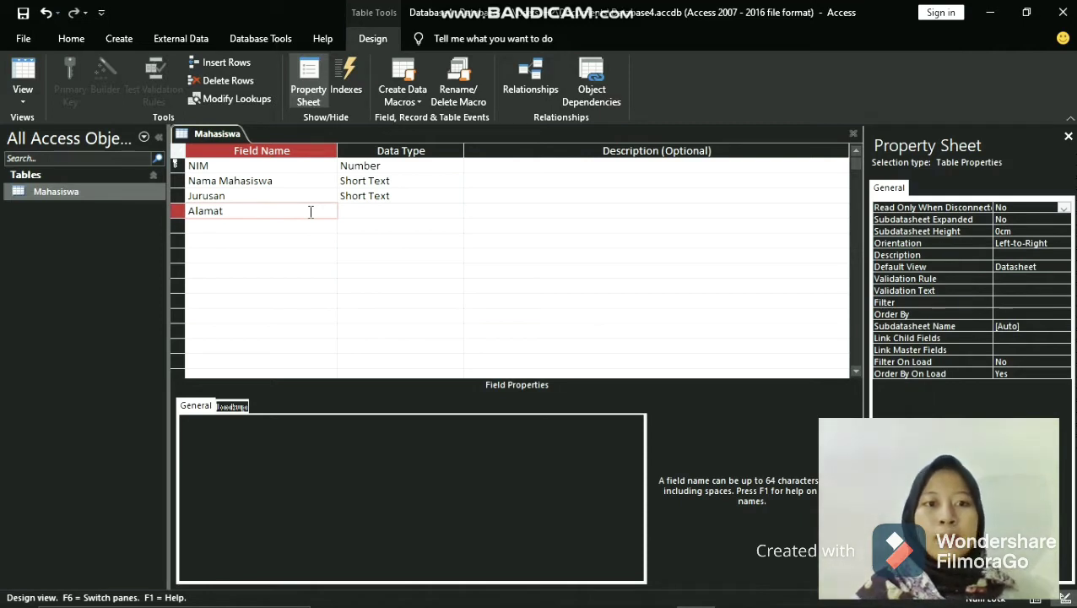
left_click(387, 226)
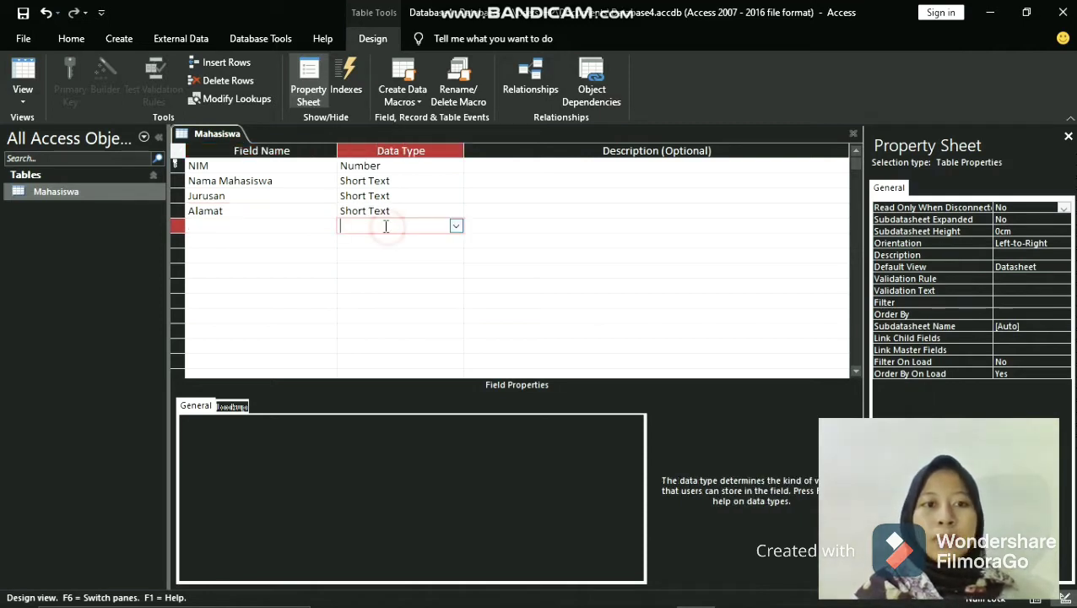
left_click(347, 210)
left_click(307, 211)
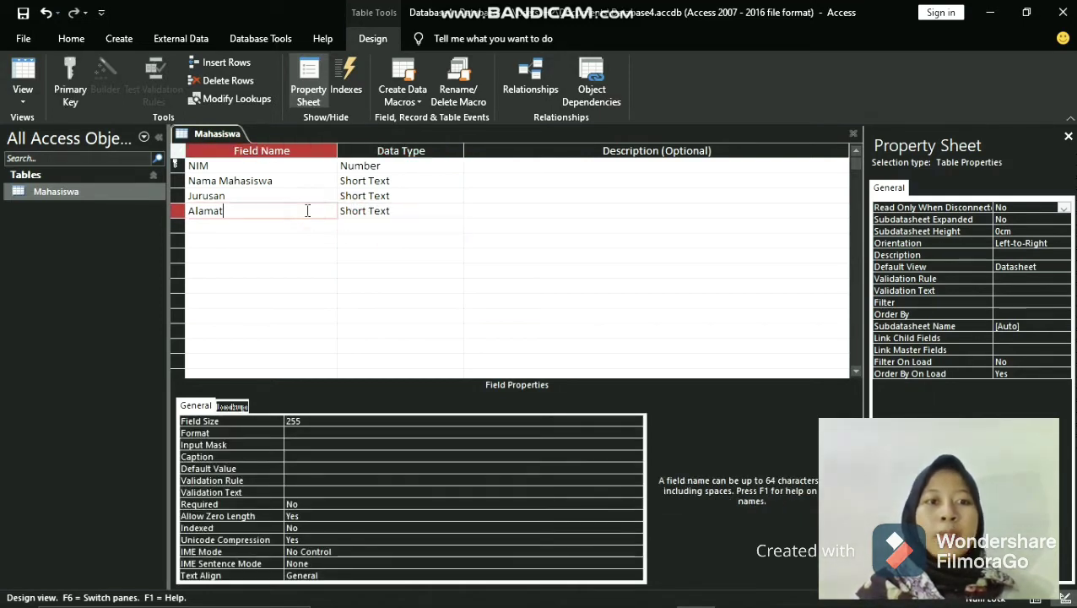
- Switch the Mahasiswa table from Design View to Datasheet View
right_click(217, 137)
left_click(241, 142)
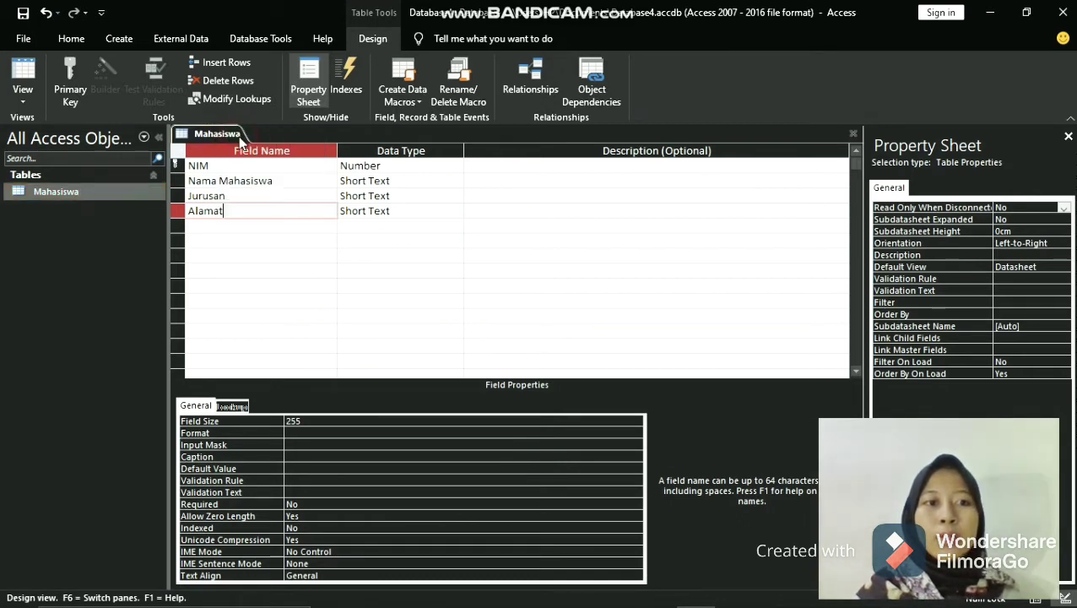
left_click(33, 96)
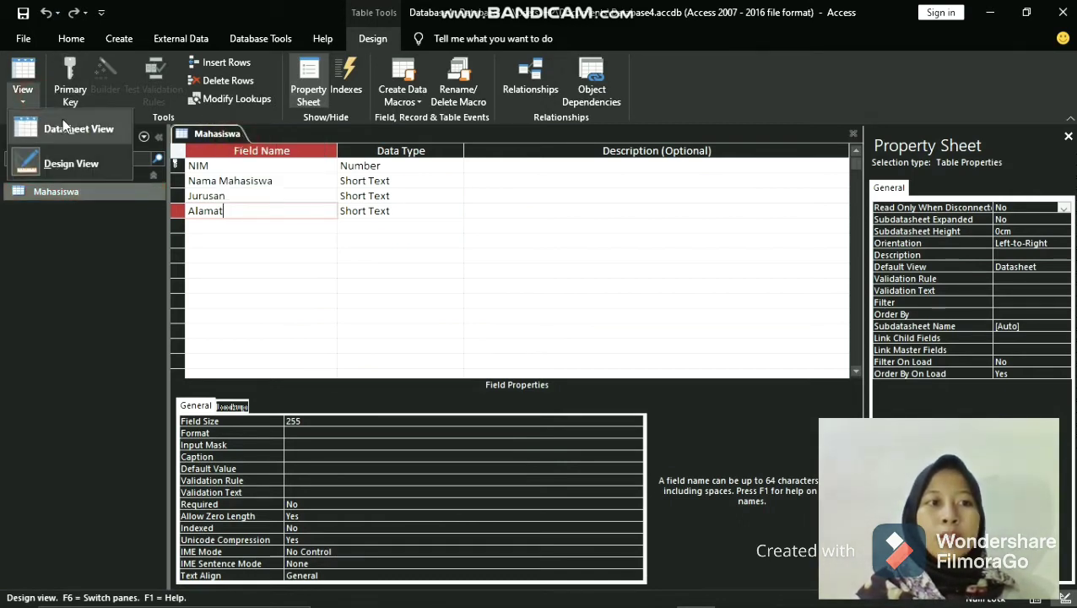
left_click(64, 123)
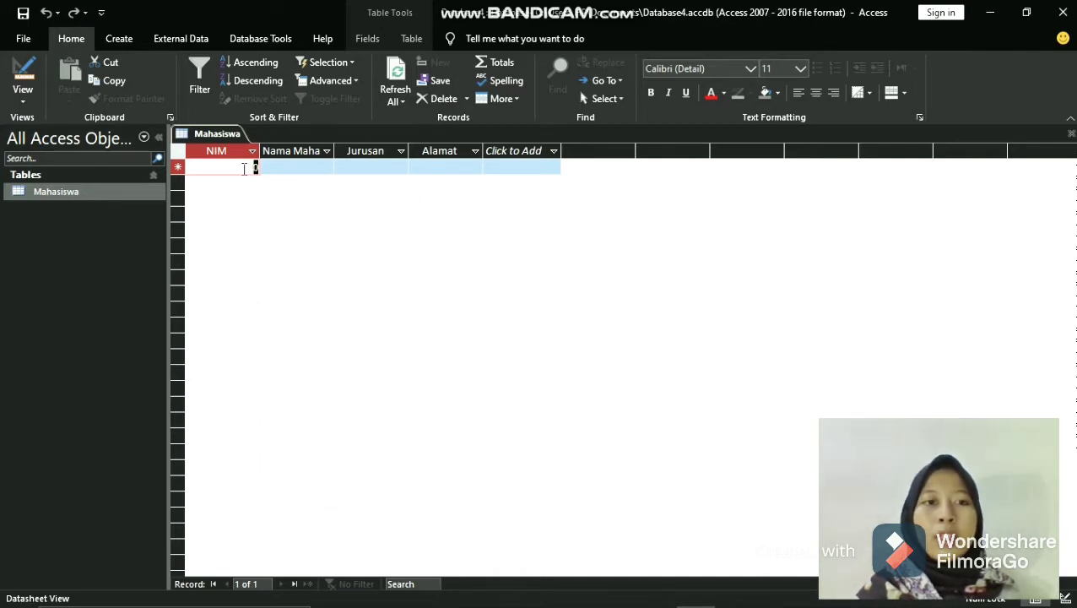
- Enter the student's ID number in the NIM field of the first record
left_click(243, 169)
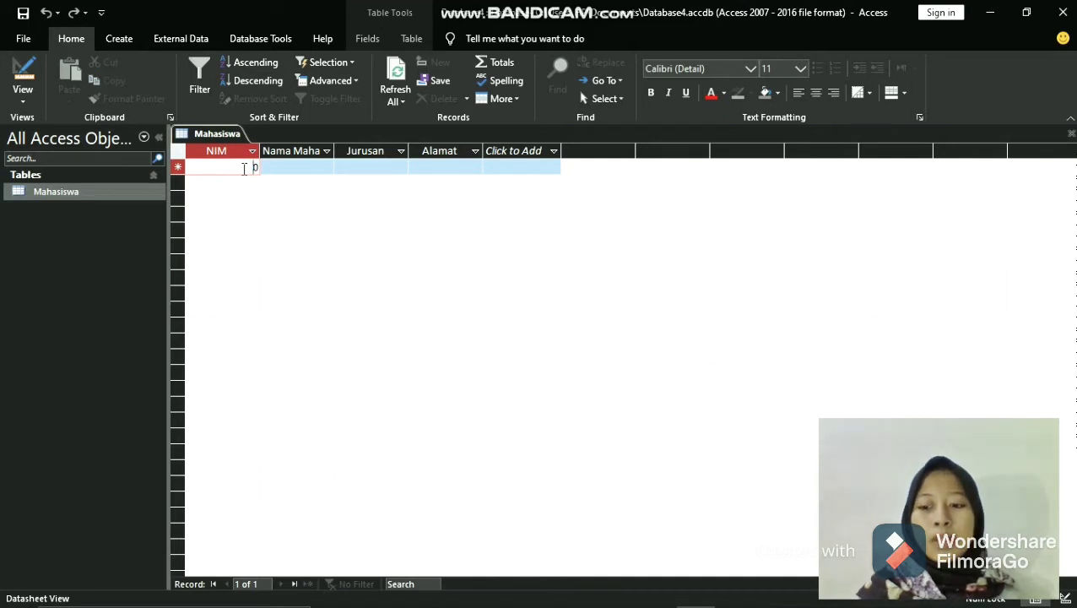
key("BackSpace")
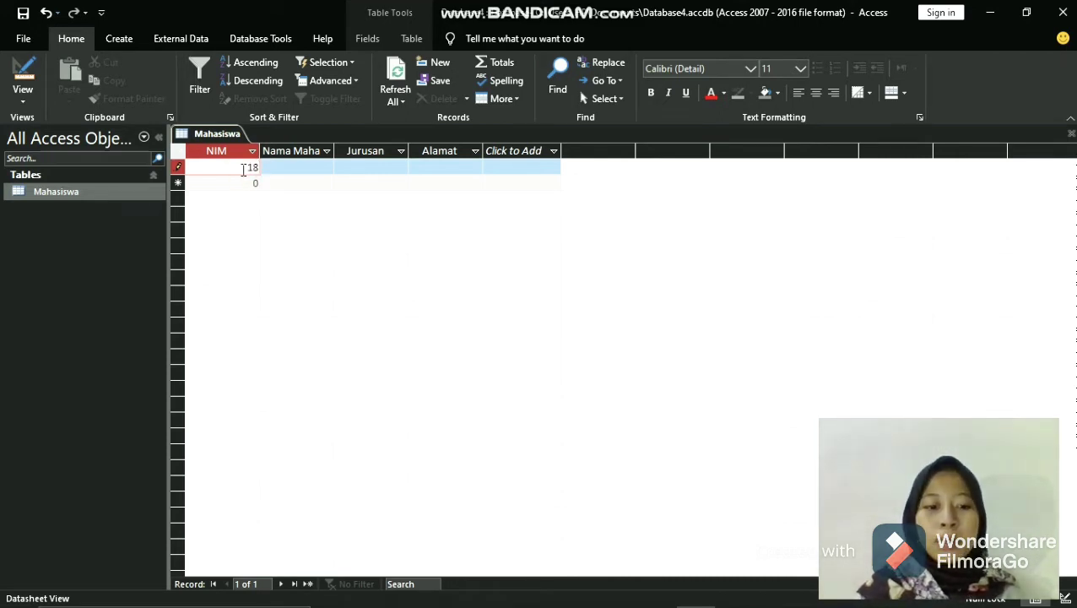
type("310101")
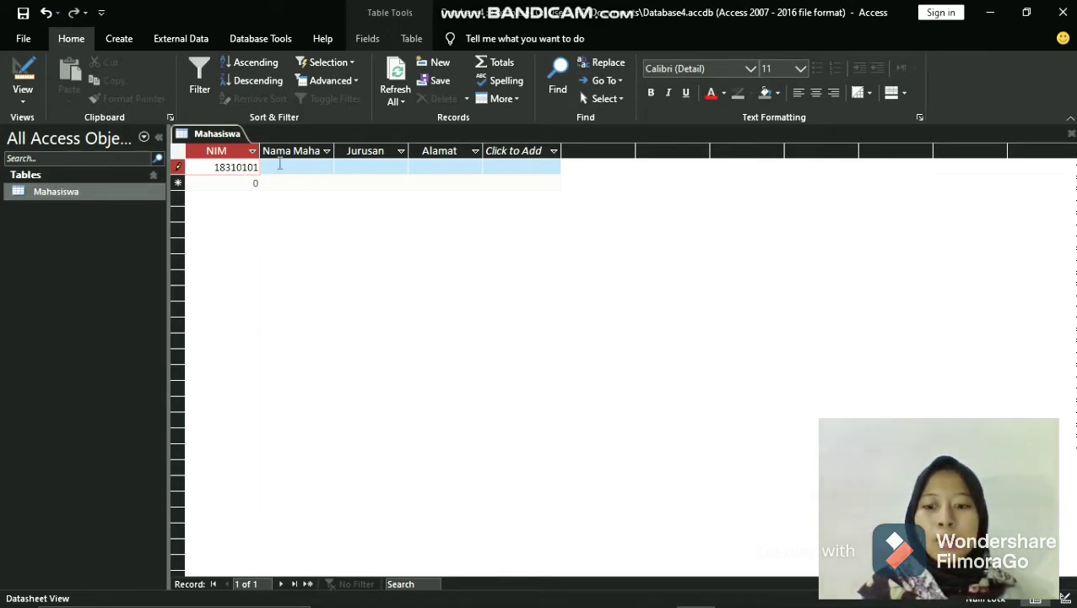
key("BackSpace")
type("01")
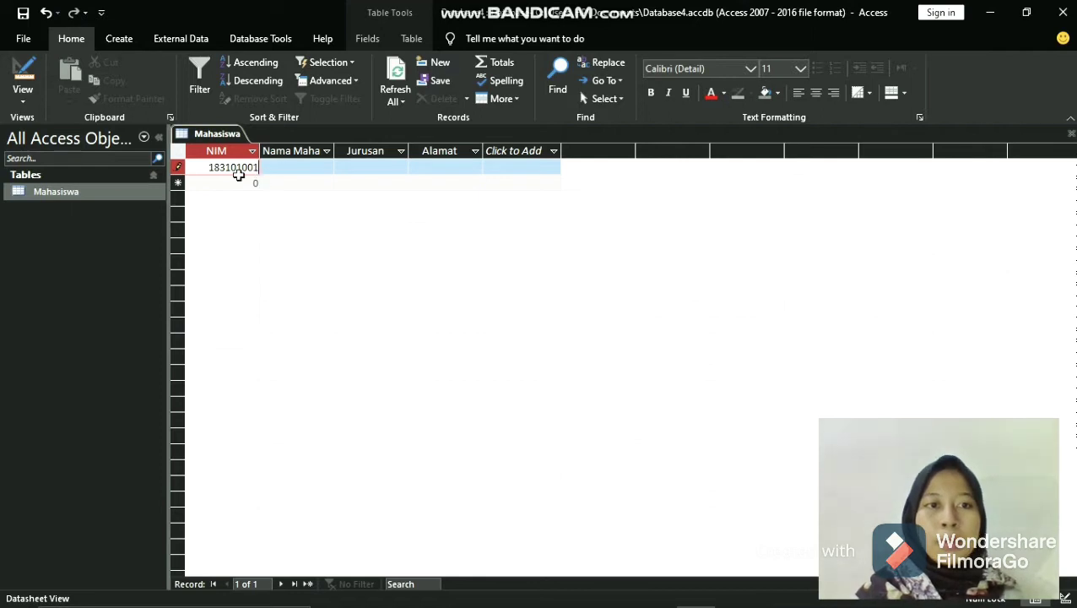
- Enter the student's name in the first record and fit the Nama Mahasiswa column width to its content
left_click(295, 168)
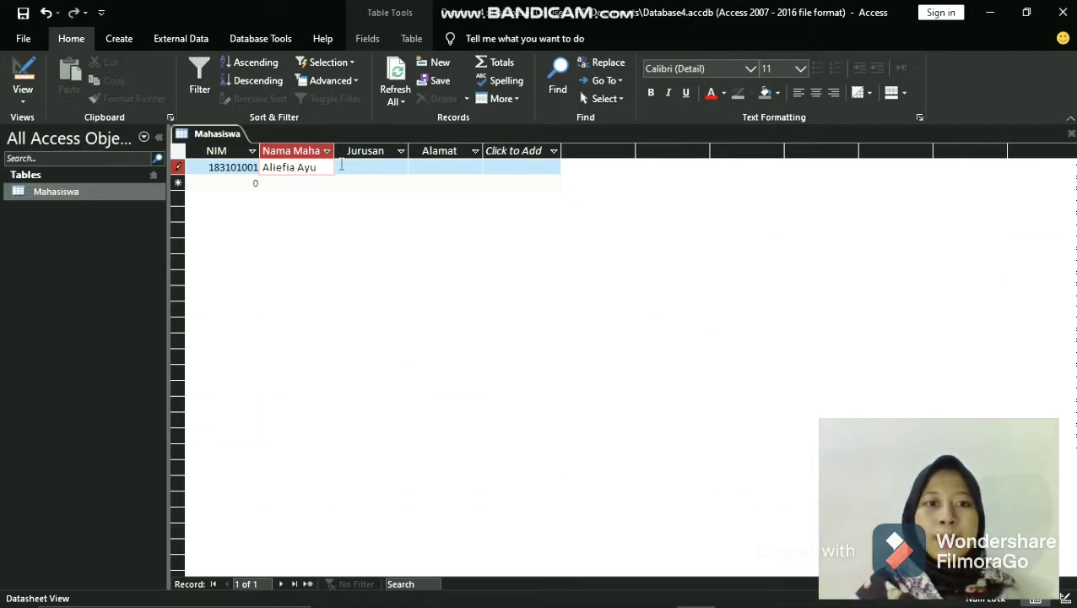
double_click(334, 150)
left_click(347, 169)
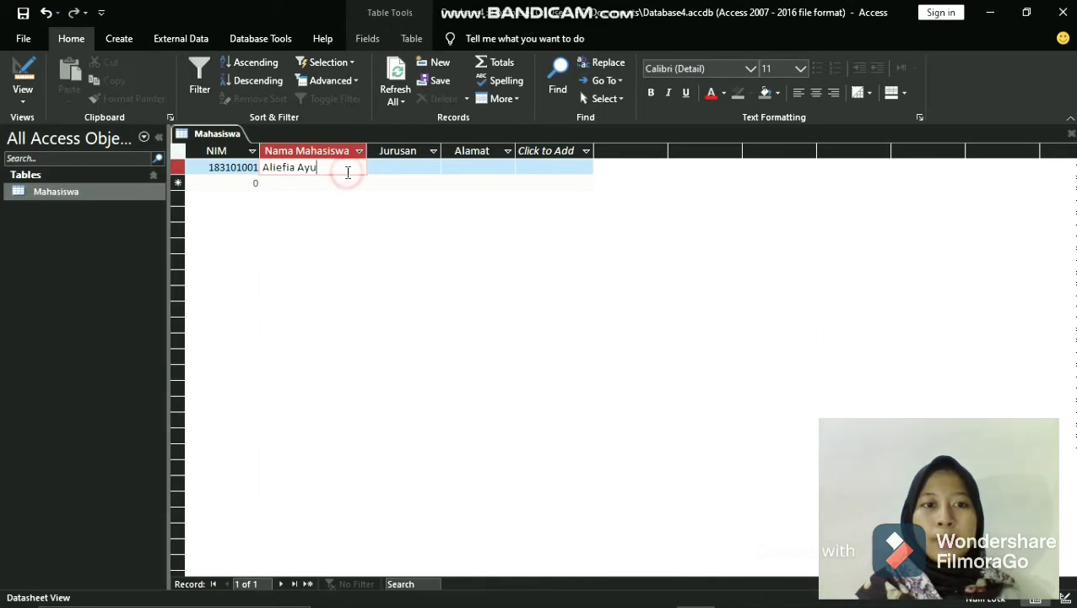
- Enter Administrasi Bisnis as the Jurusan of the first record
left_click(400, 166)
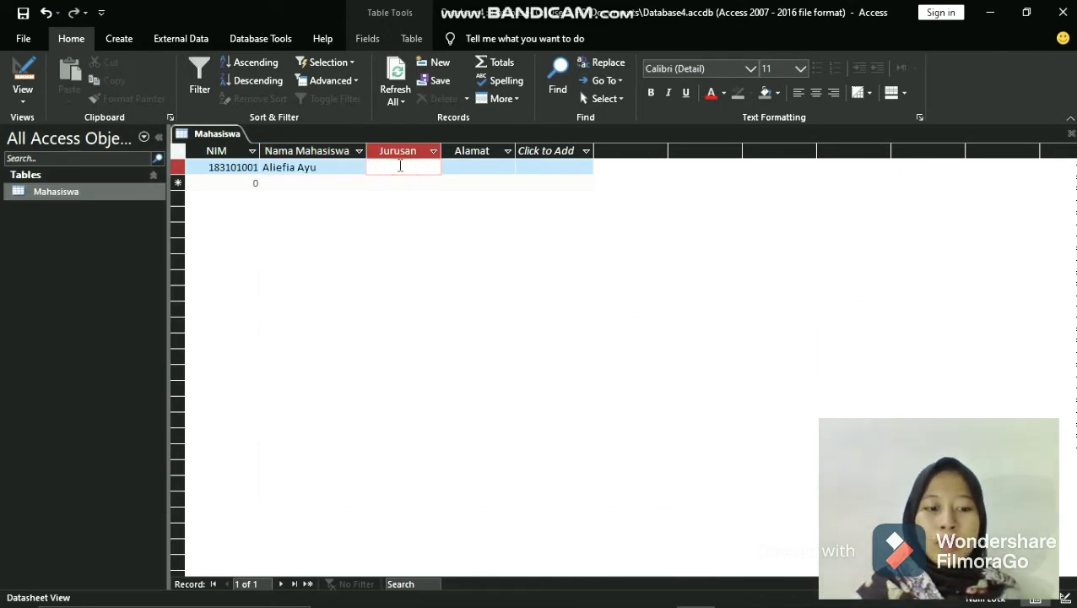
type("Admi")
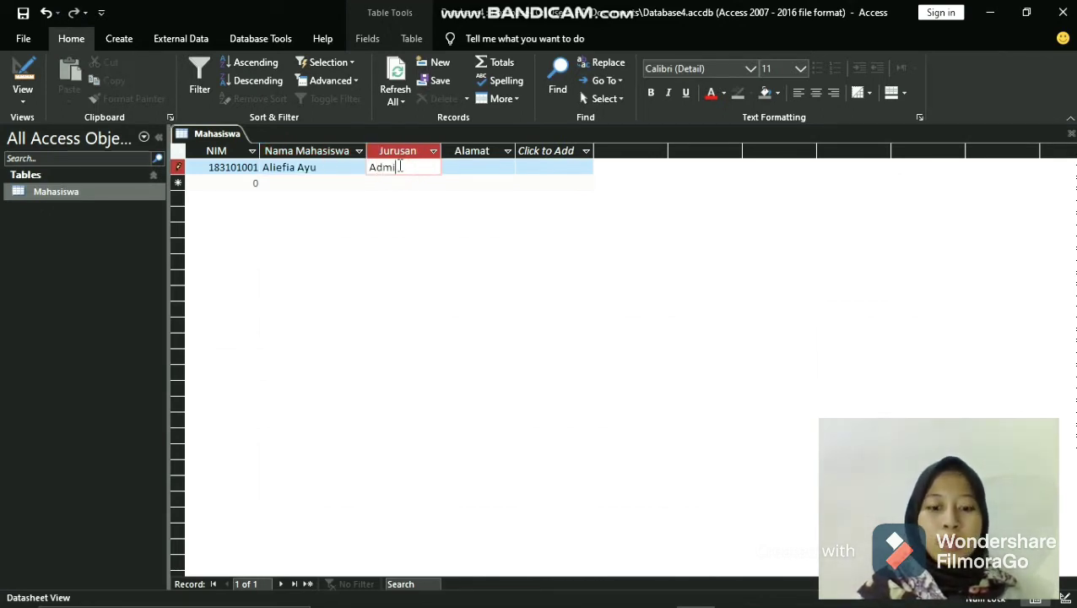
type("nistrasi B")
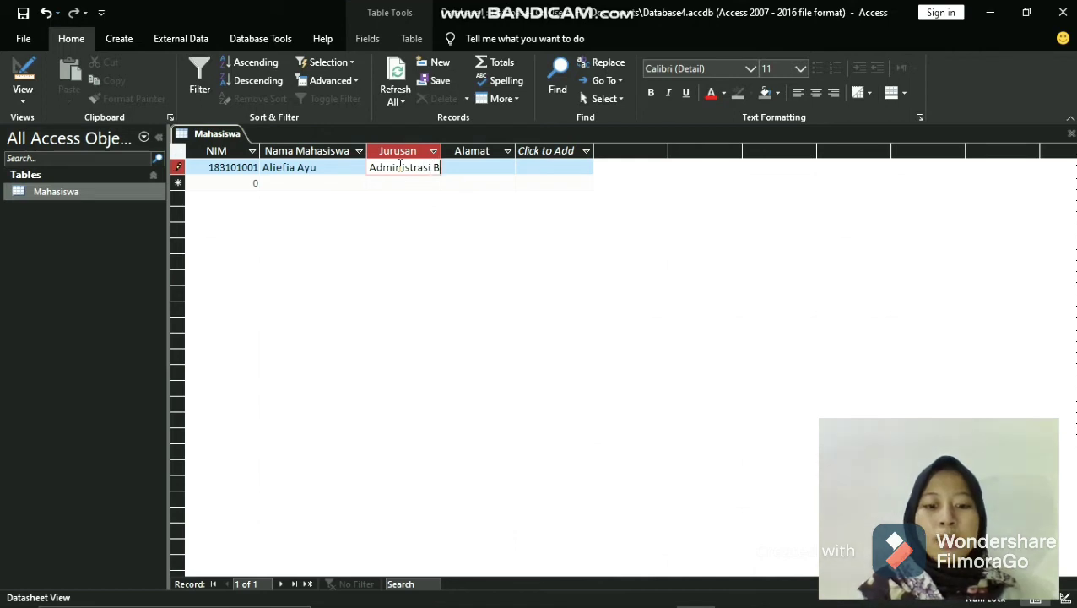
type("isnis")
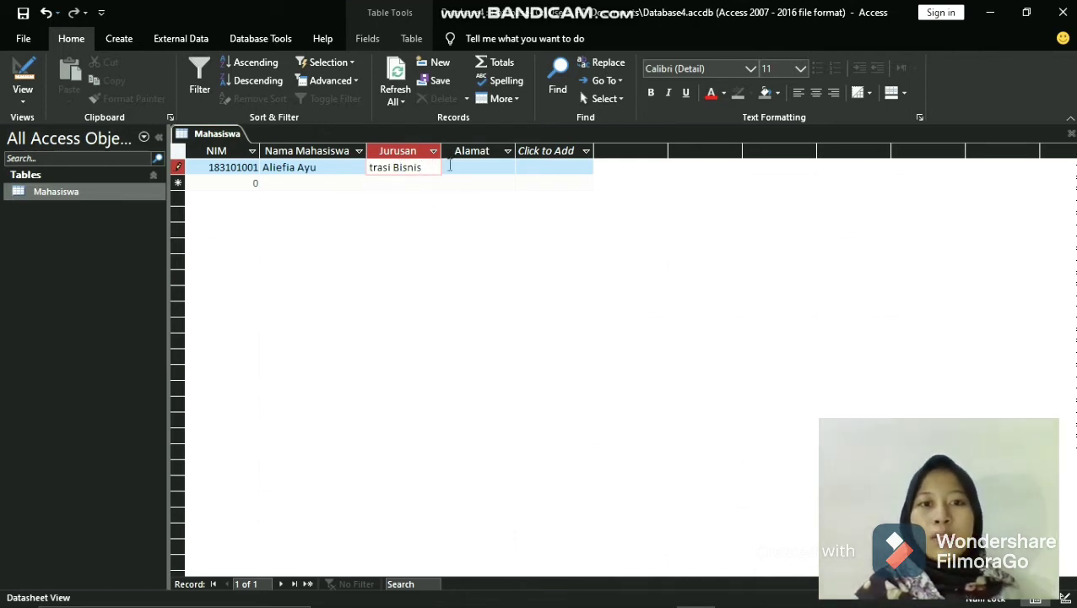
- Enter Bekasi as the Alamat of the first record in the Mahasiswa table
left_click(479, 169)
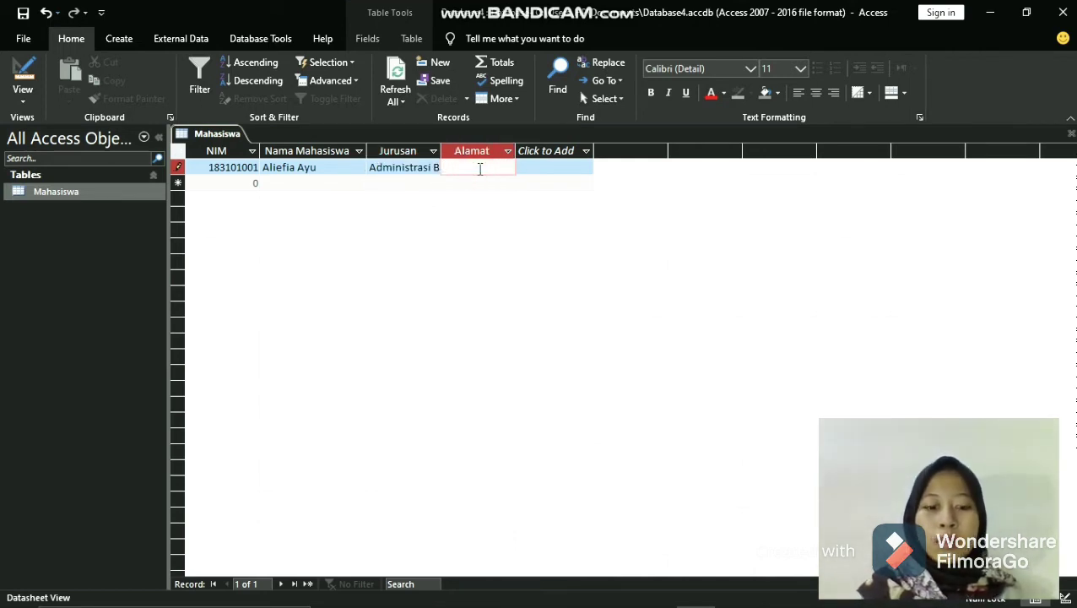
type("Bekasi")
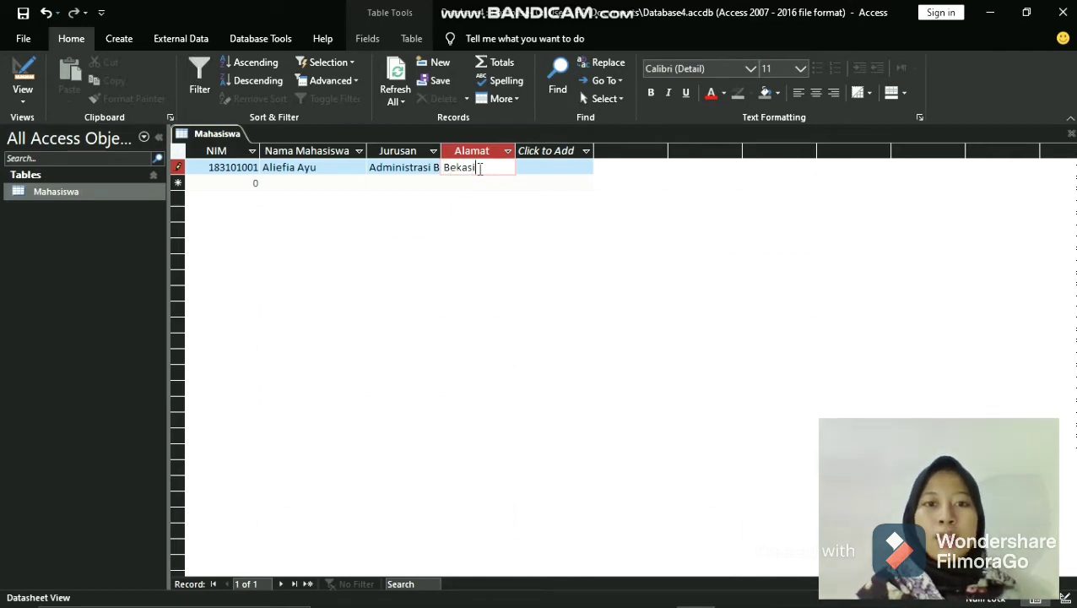
- Enter the second student's ID number and name in the NIM and Nama Mahasiswa fields of a new record
left_click(242, 183)
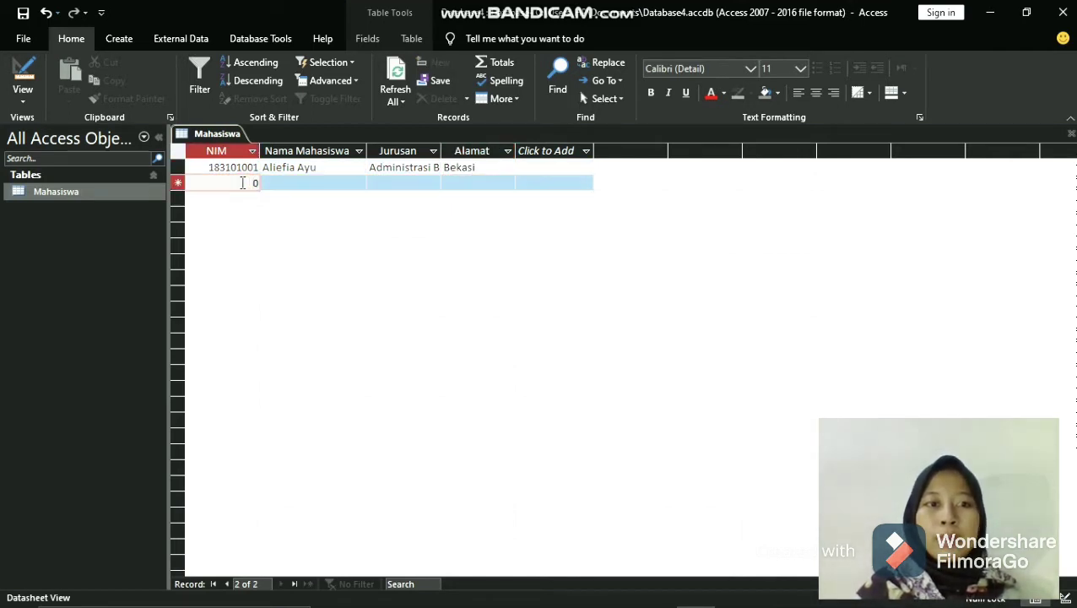
key("BackSpace")
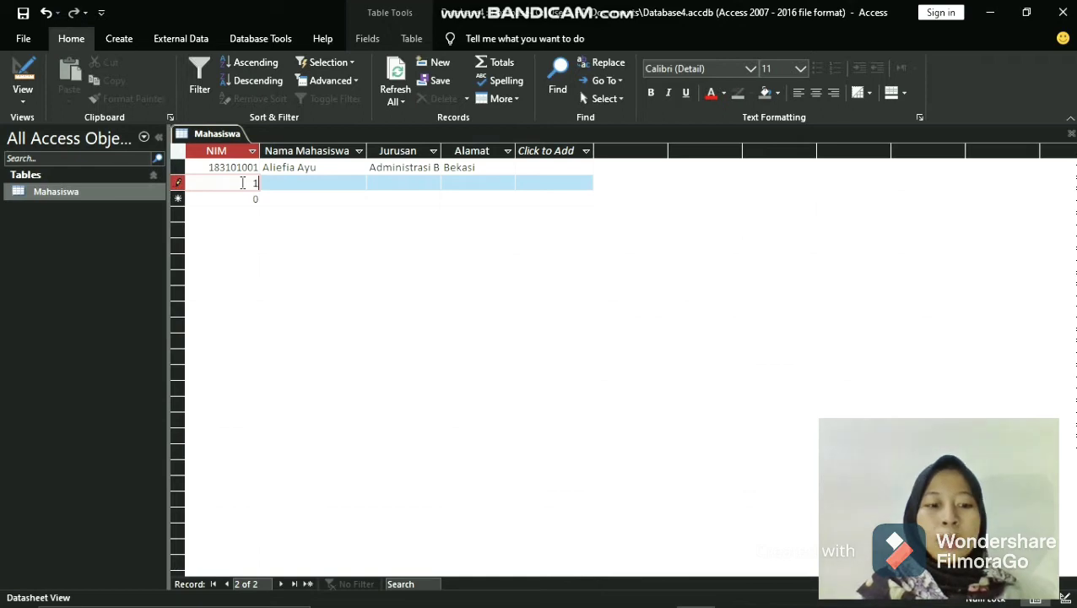
type("1831010")
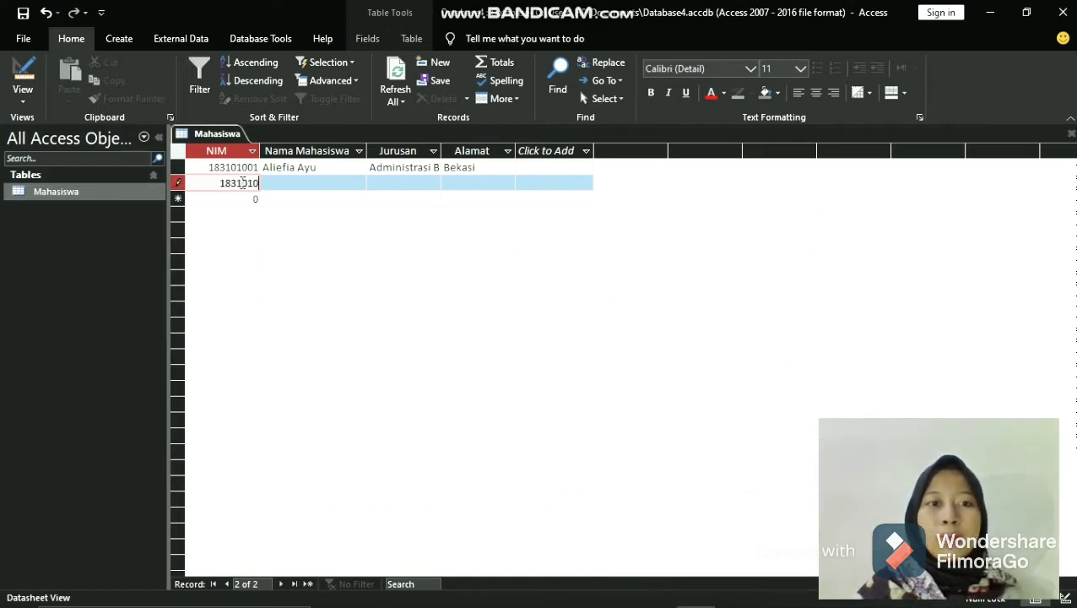
type("02")
left_click(285, 181)
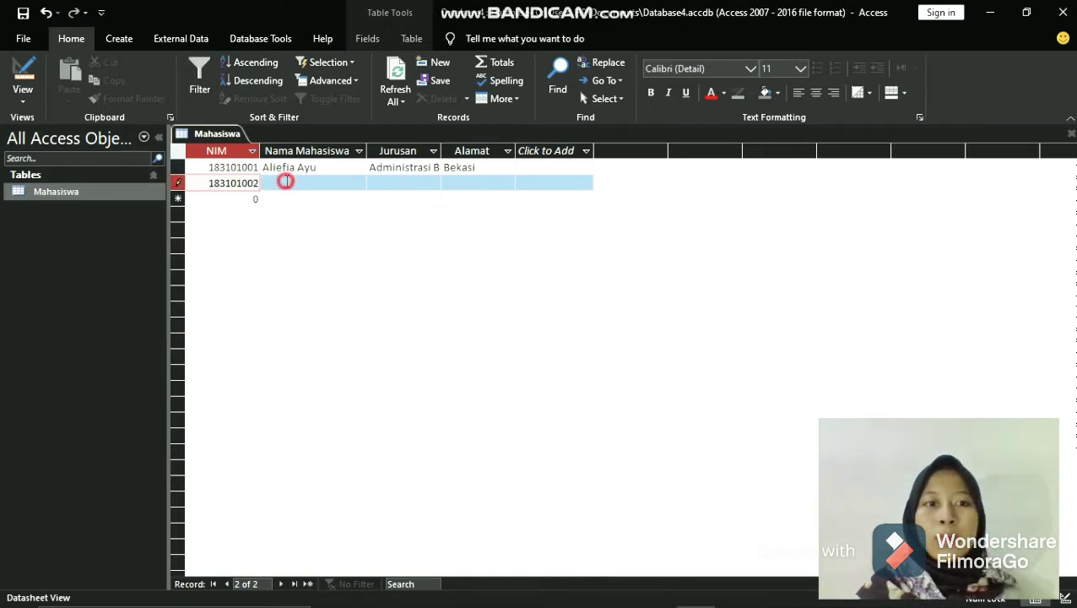
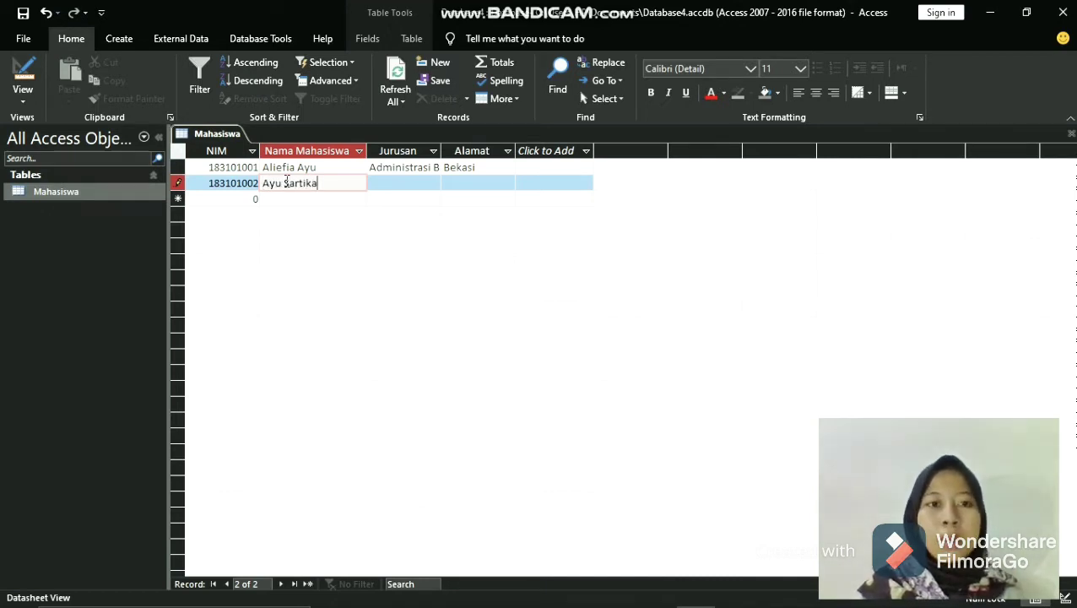
- Enter Administrasi Bisnis as the Jurusan and Cilegon as the Alamat of the second record
left_click(389, 185)
type("A")
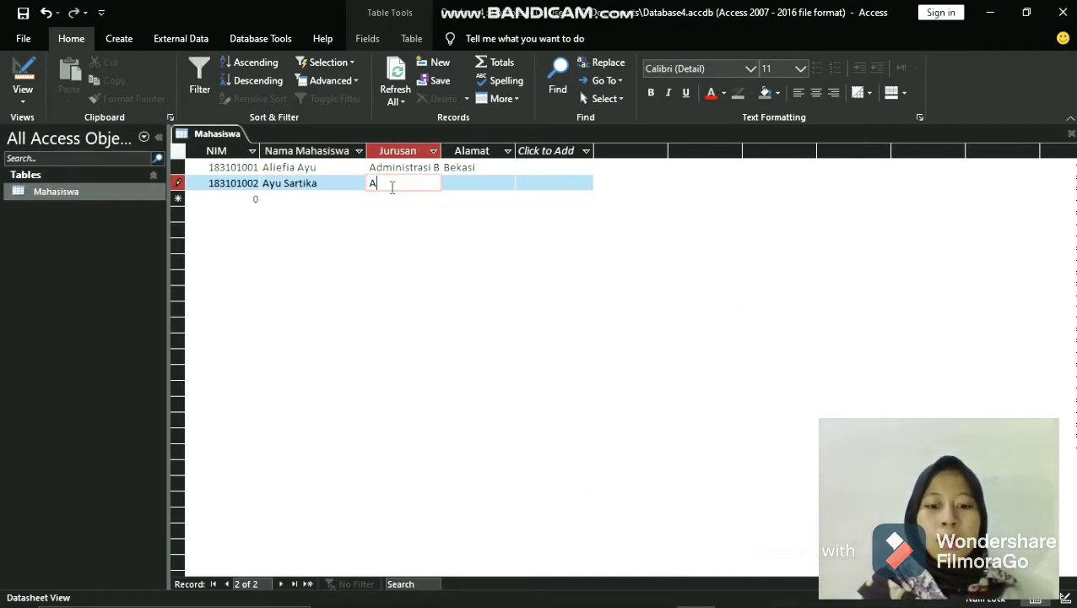
type("dministras")
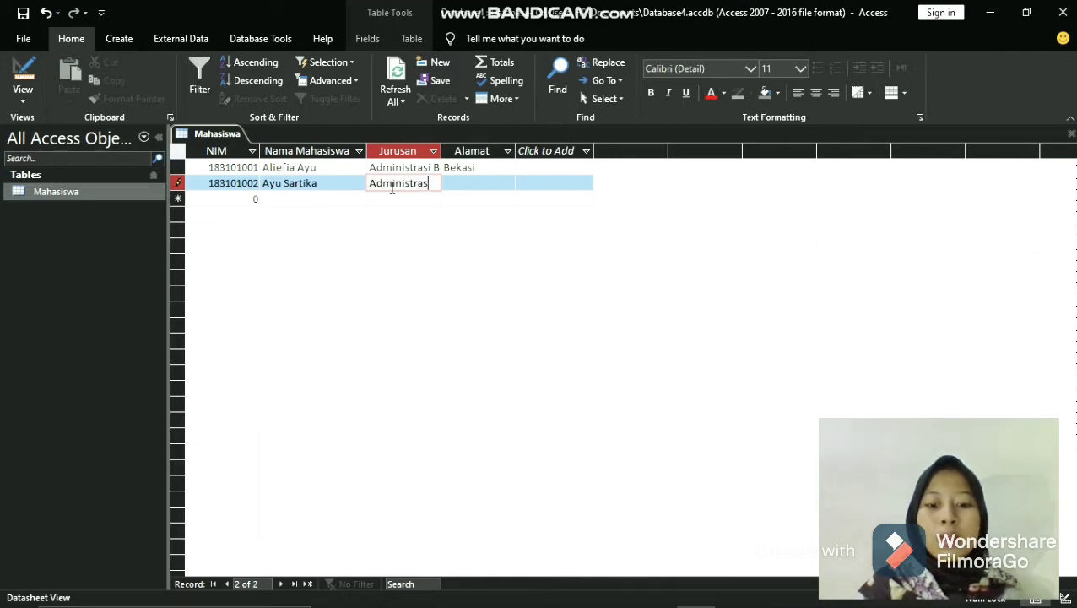
type("i Bisnis")
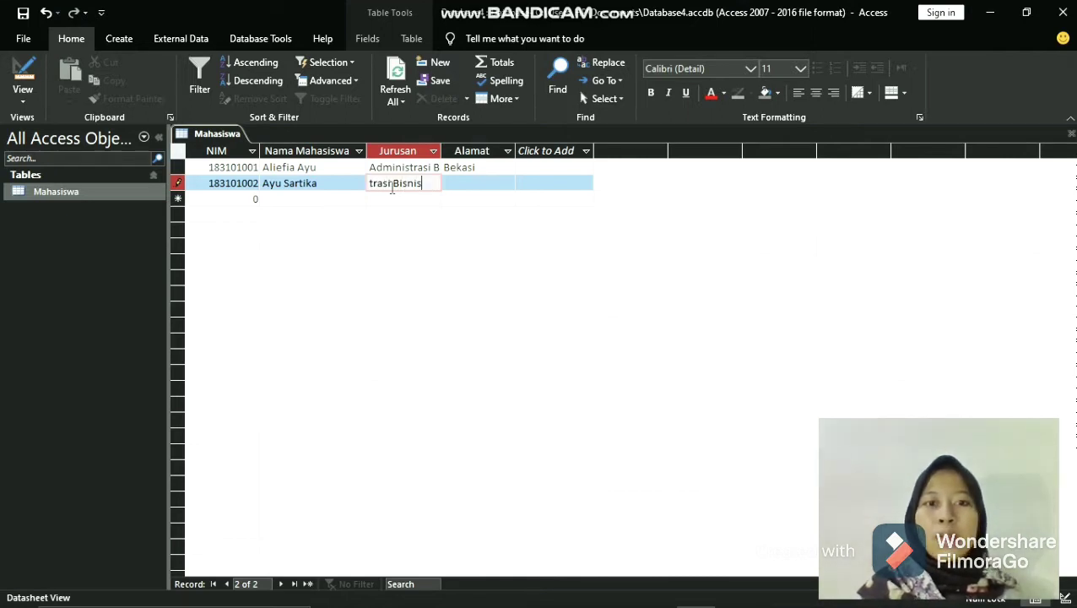
left_click(464, 182)
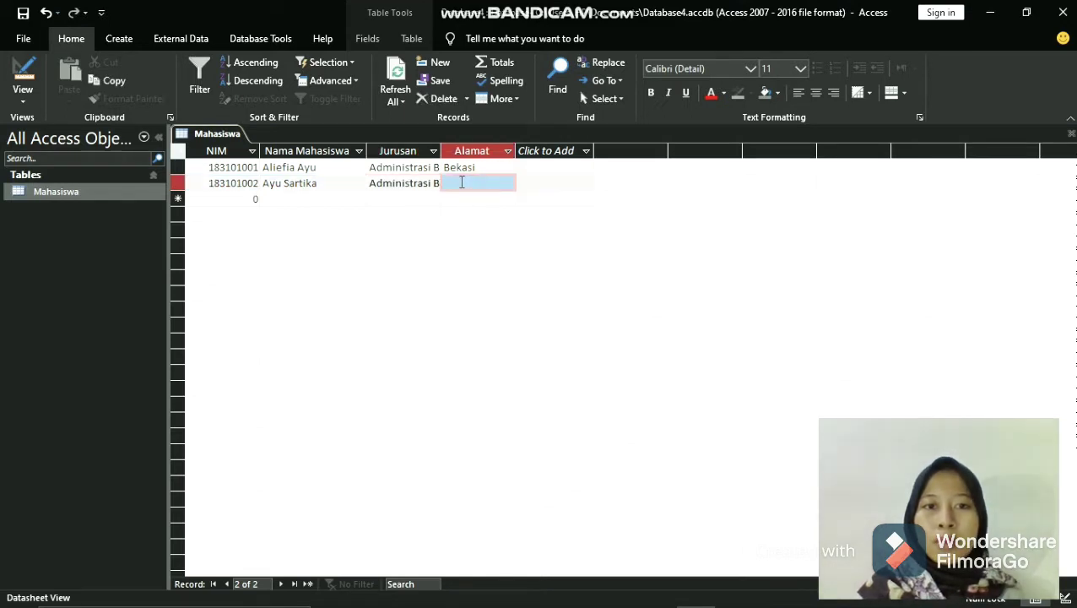
left_click(462, 182)
type("Cil")
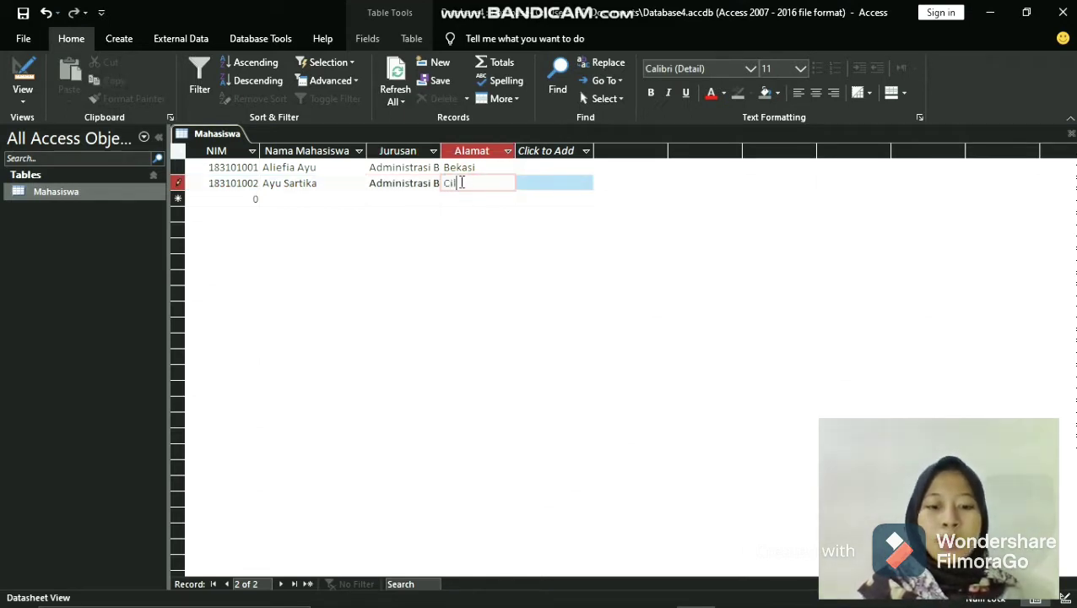
type("egon")
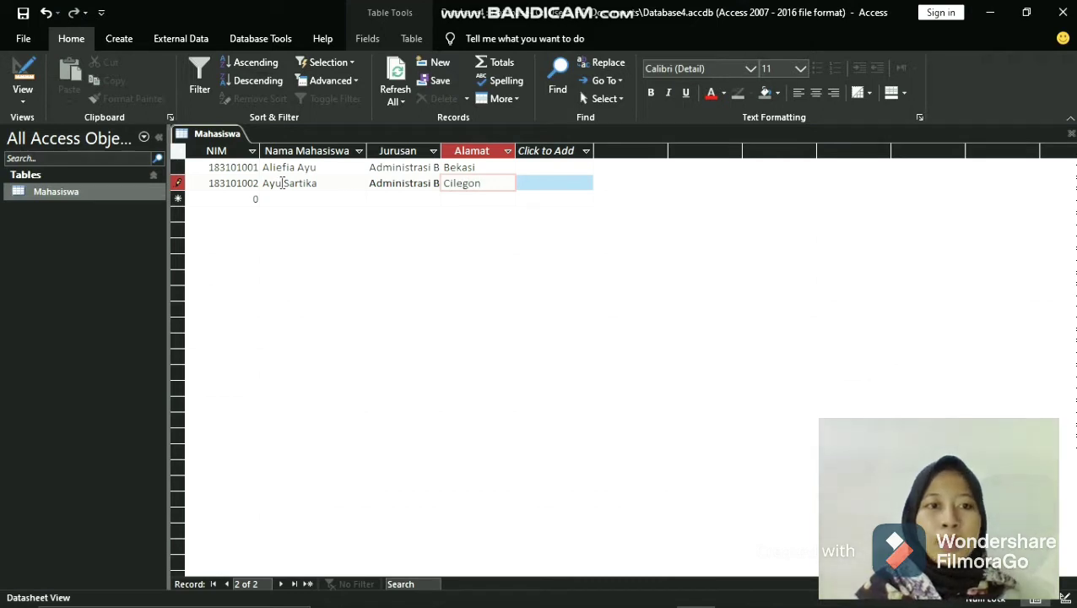
- Enter the third student's ID number and name in the NIM and Nama Mahasiswa fields of a new record
left_click(246, 199)
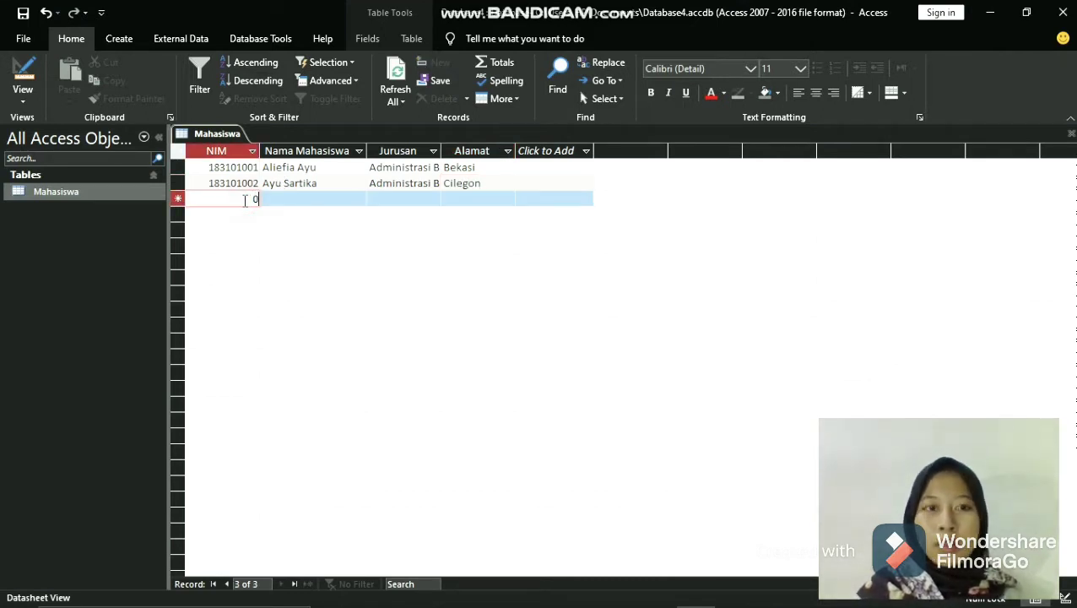
key("BackSpace")
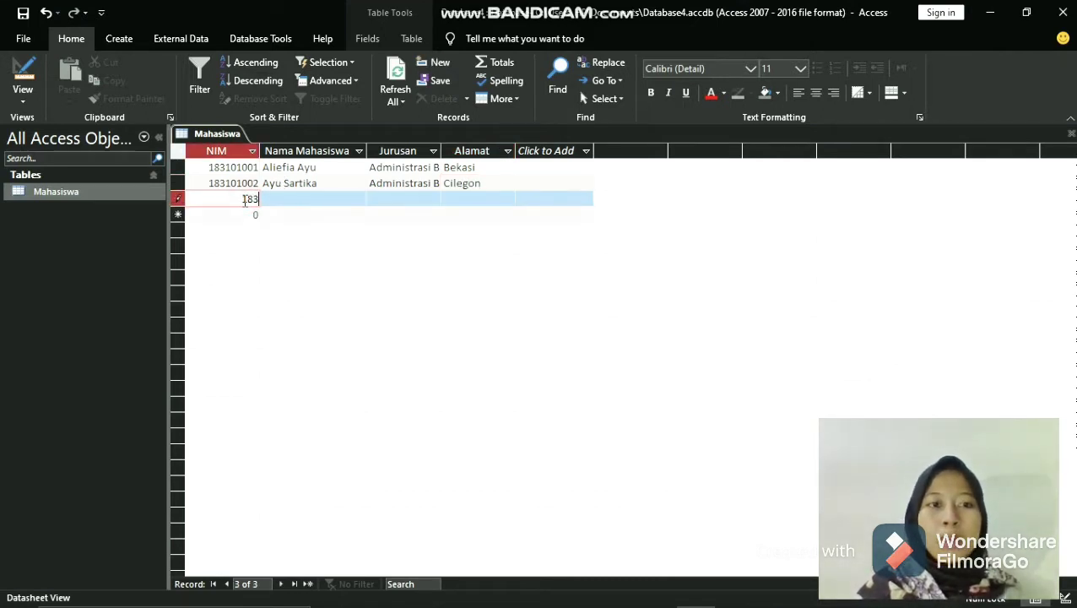
type("1831010")
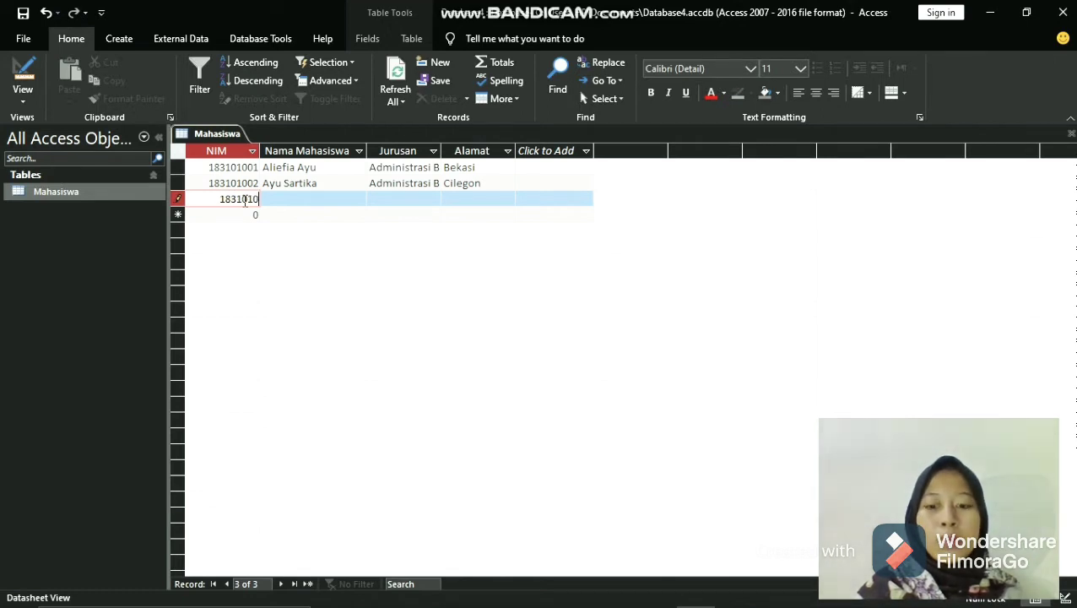
type("03")
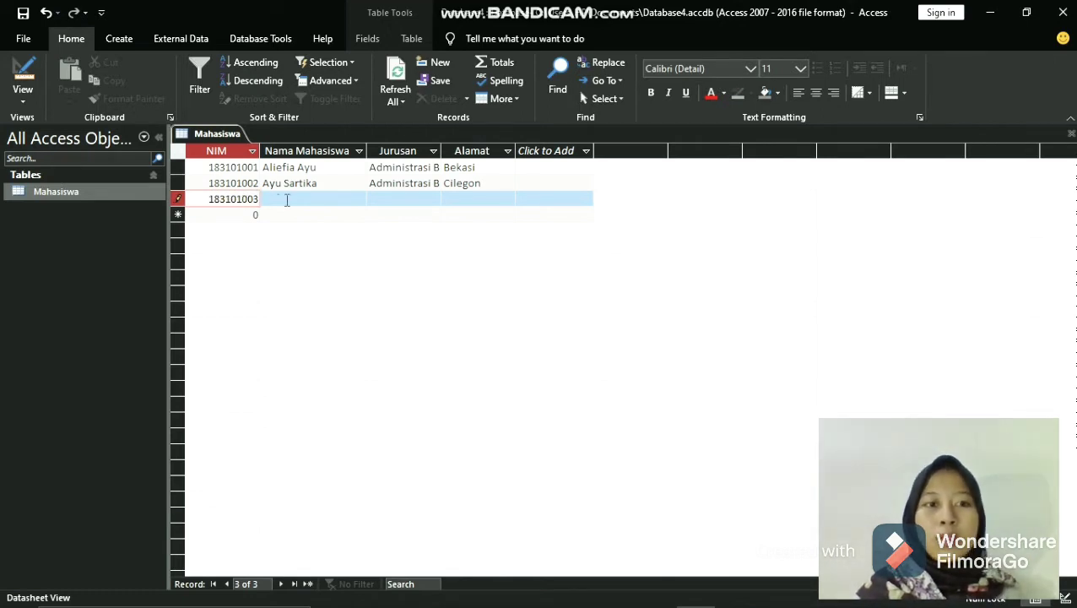
left_click(287, 199)
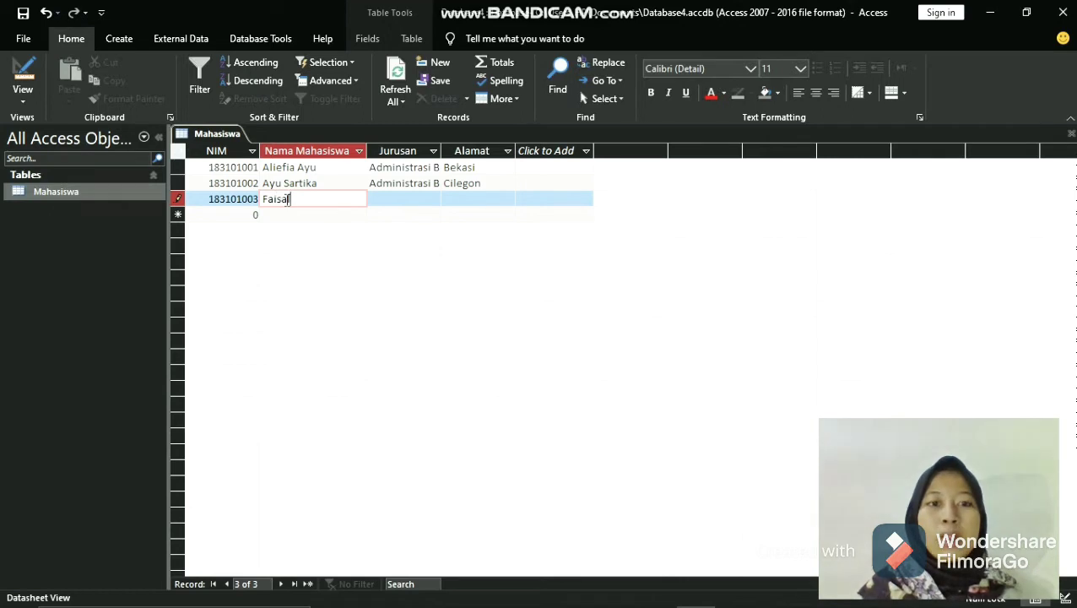
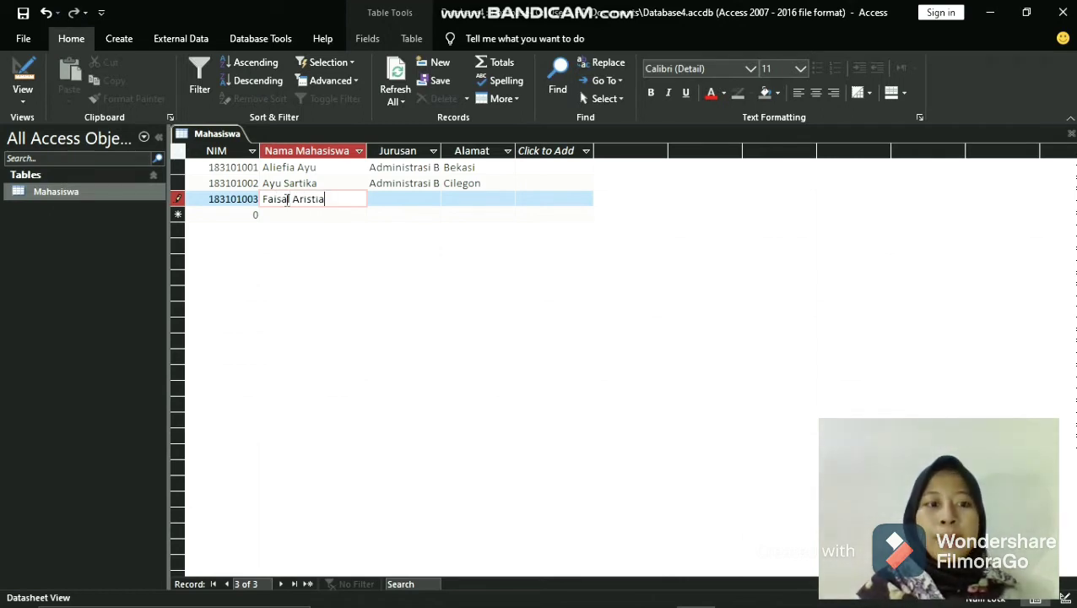
- Enter Administrasi Bisnis as the Jurusan and Madiun as the Alamat of the third record
left_click(425, 200)
type("Adm")
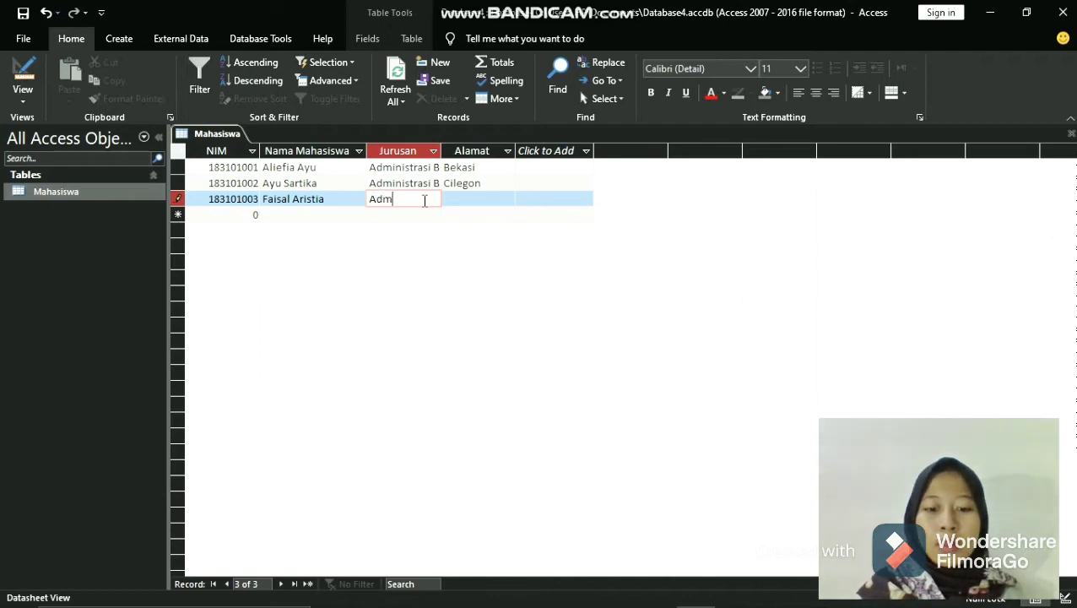
type("inistra")
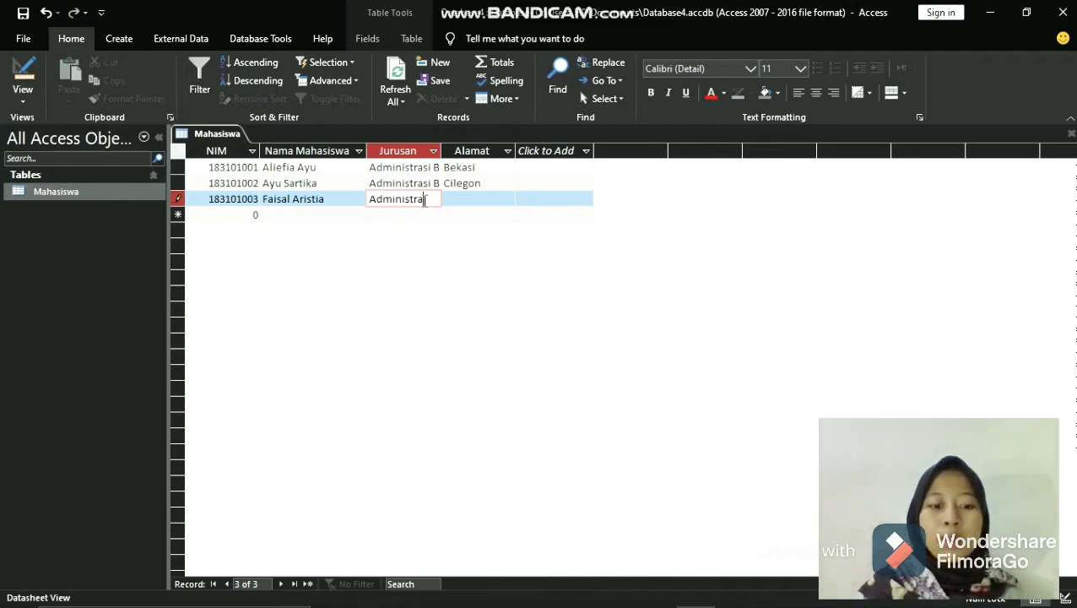
type("si Bi")
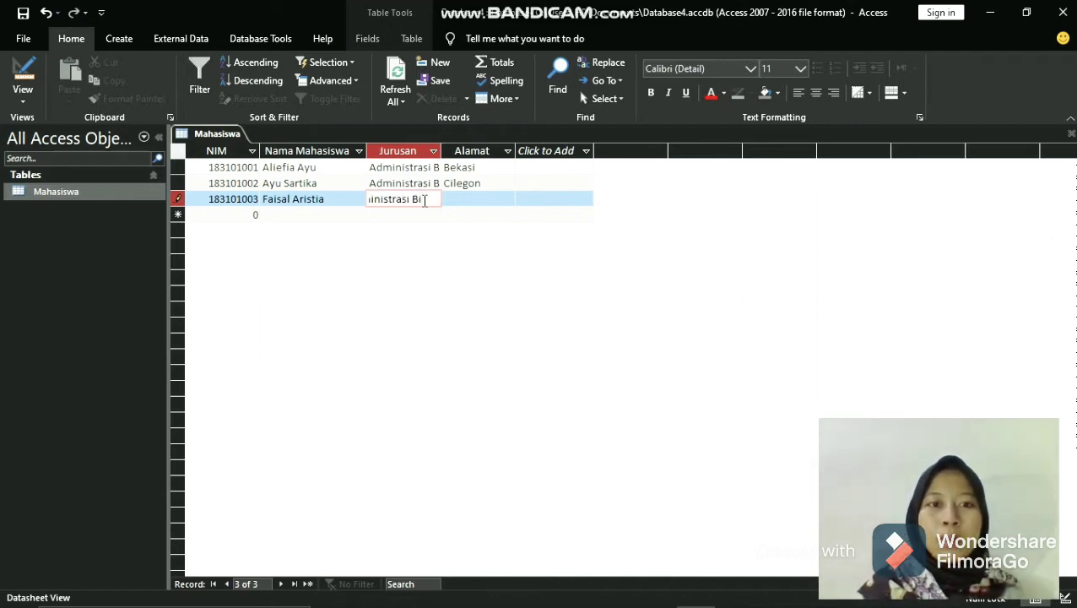
type("snis")
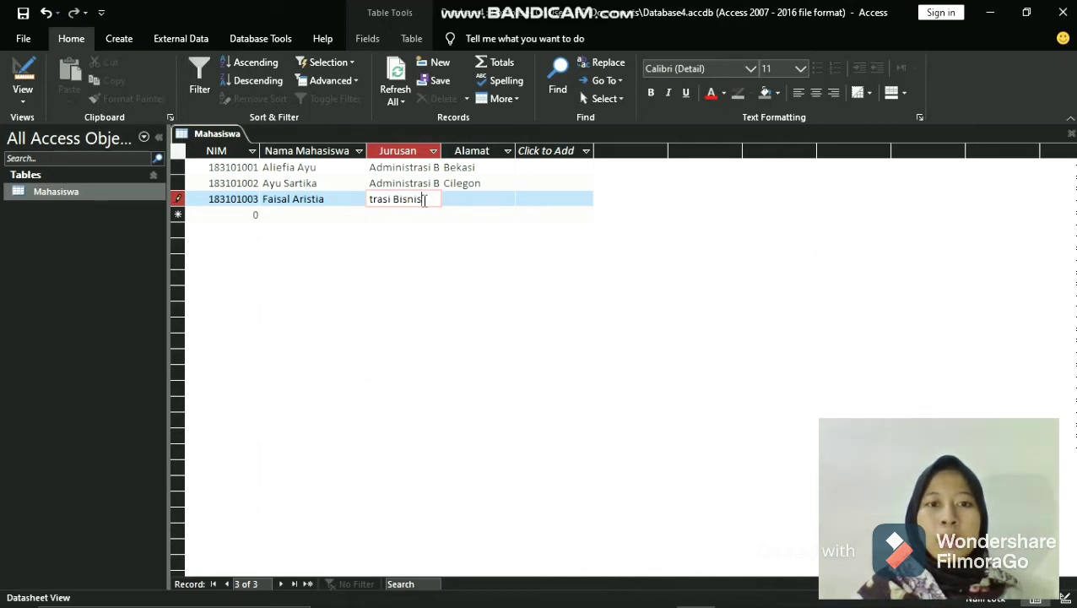
left_click(464, 196)
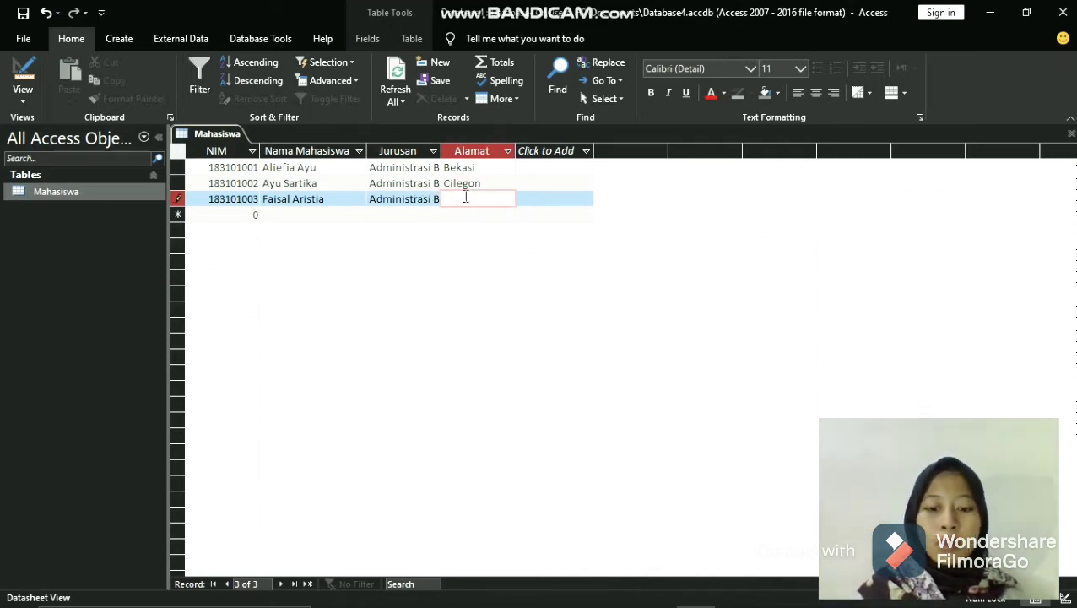
type("Madiun")
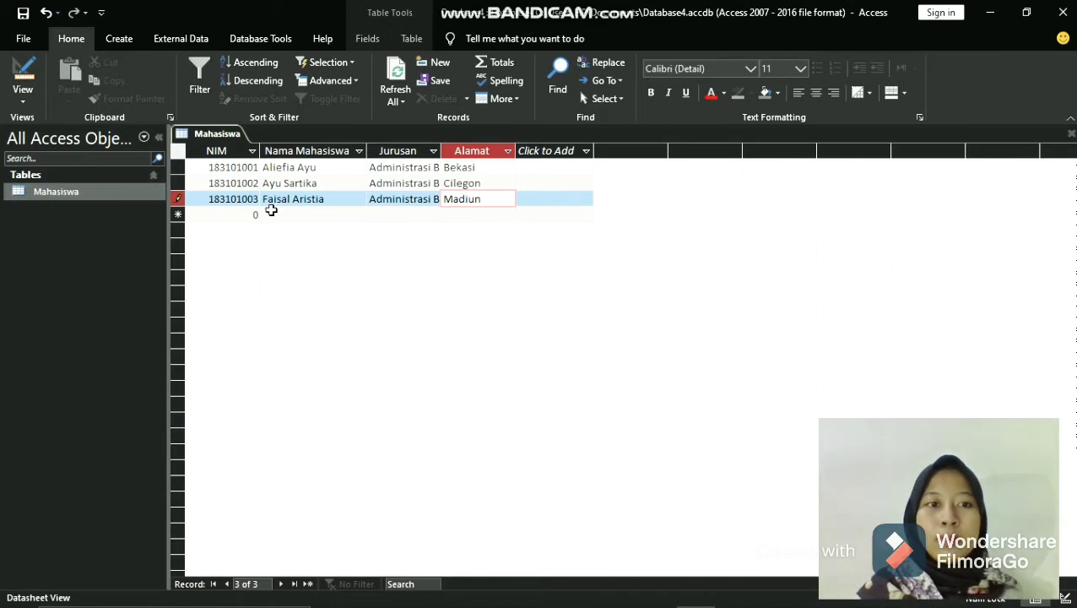
- Enter the student's ID number in the NIM field of the fourth record, correct its extra zero, and move to the Nama Mahasiswa field
left_click(240, 217)
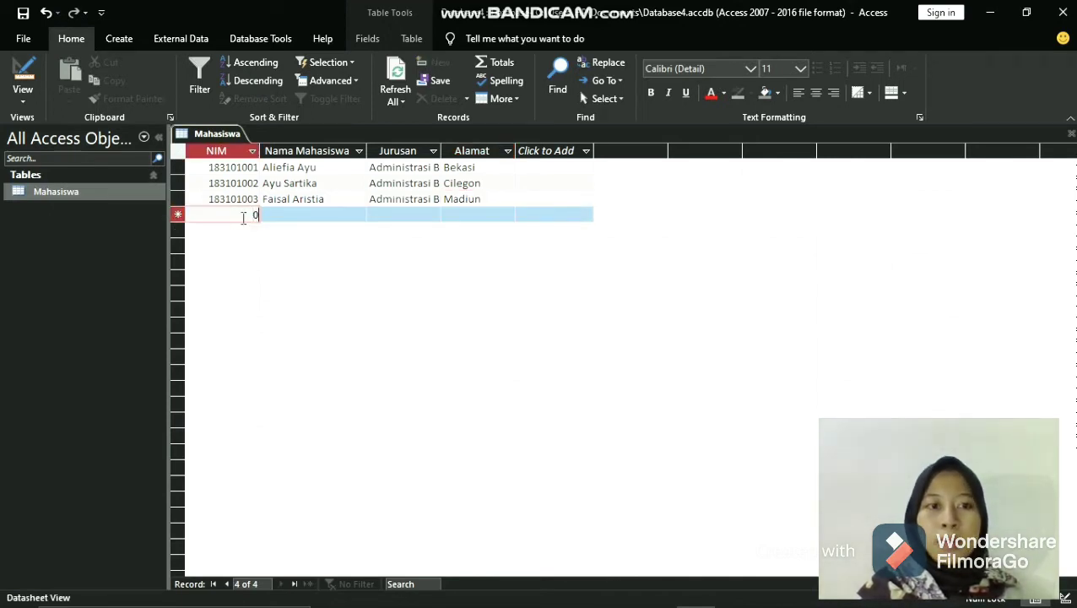
key("BackSpace")
type("1")
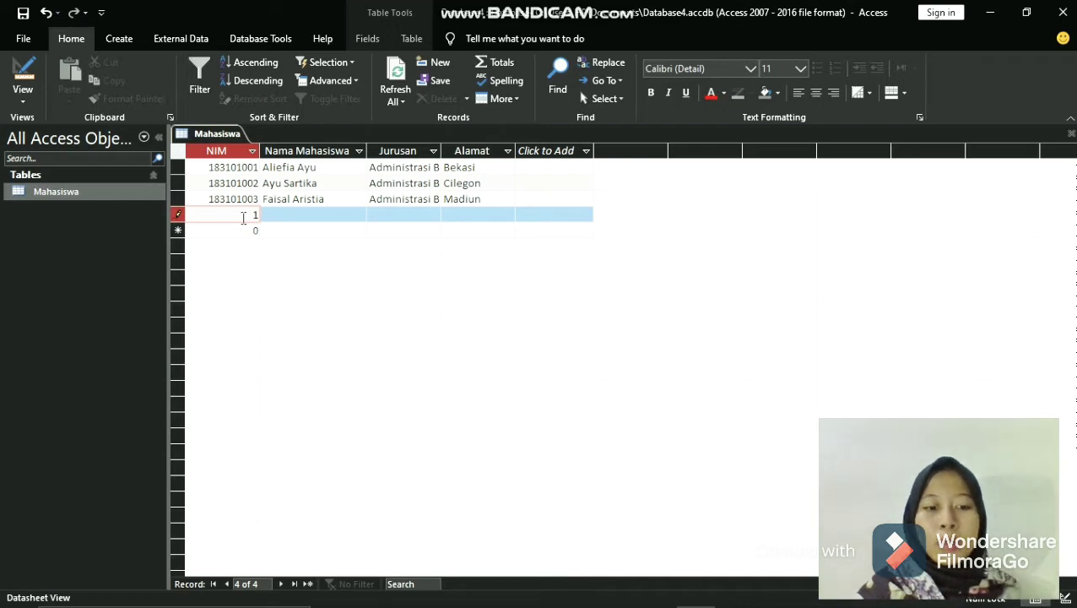
type("83")
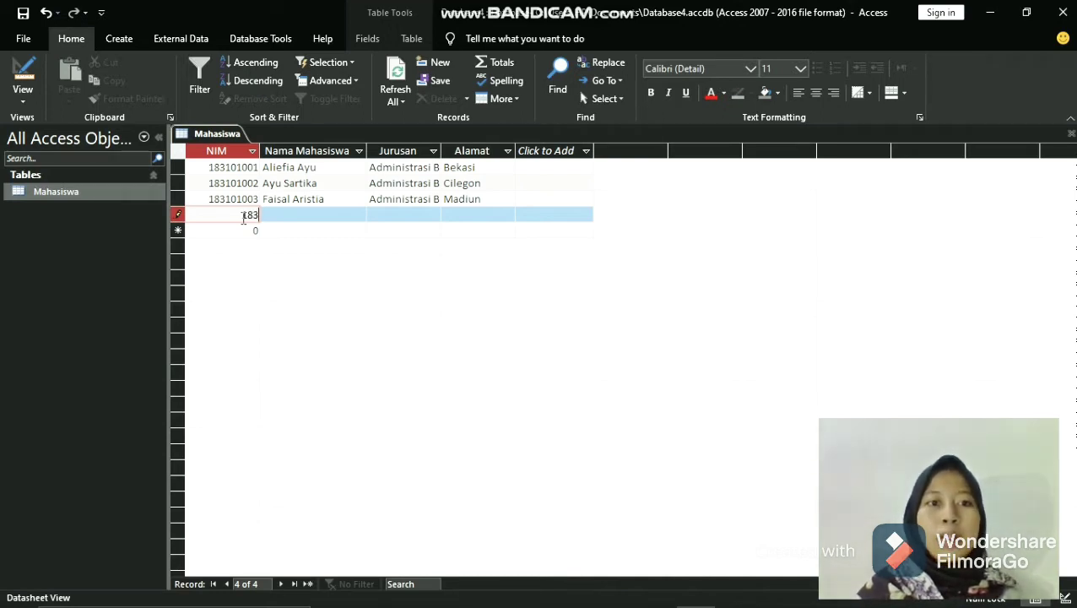
type("101")
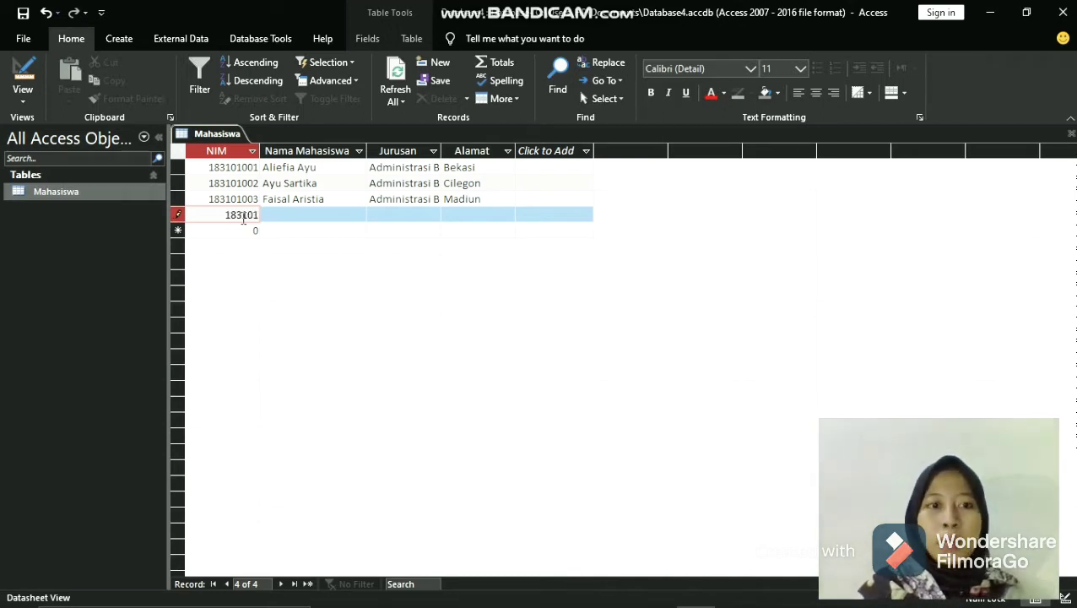
type("0004")
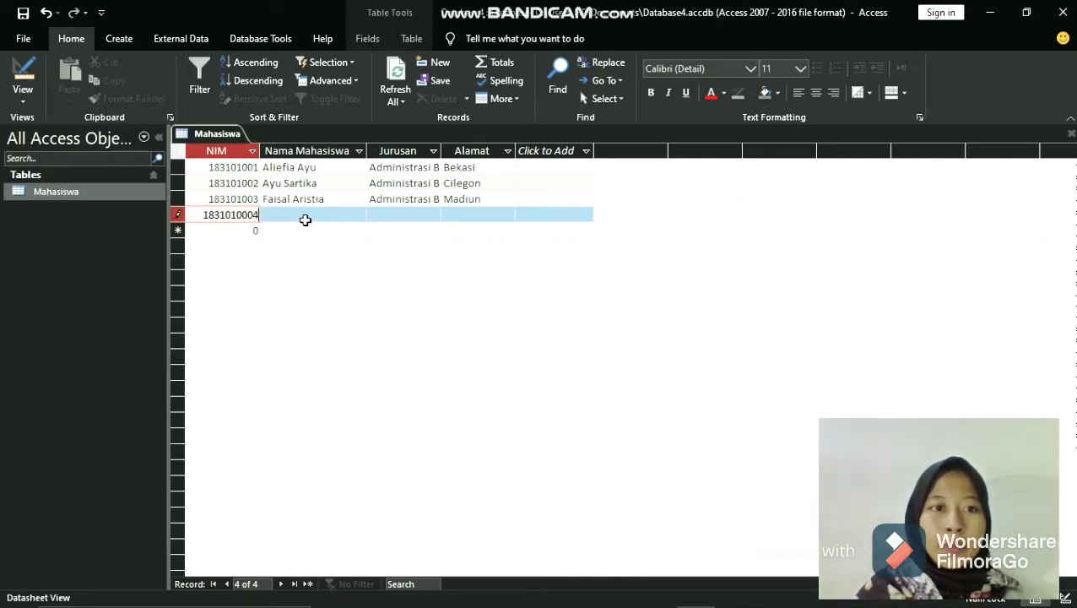
left_click(306, 217)
left_click(253, 214)
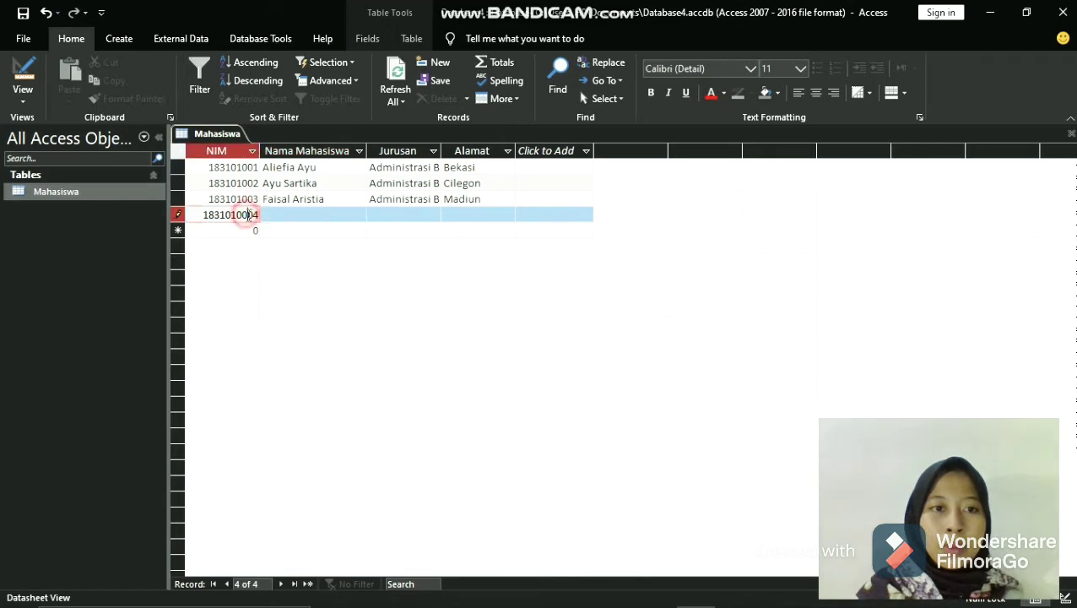
key("BackSpace")
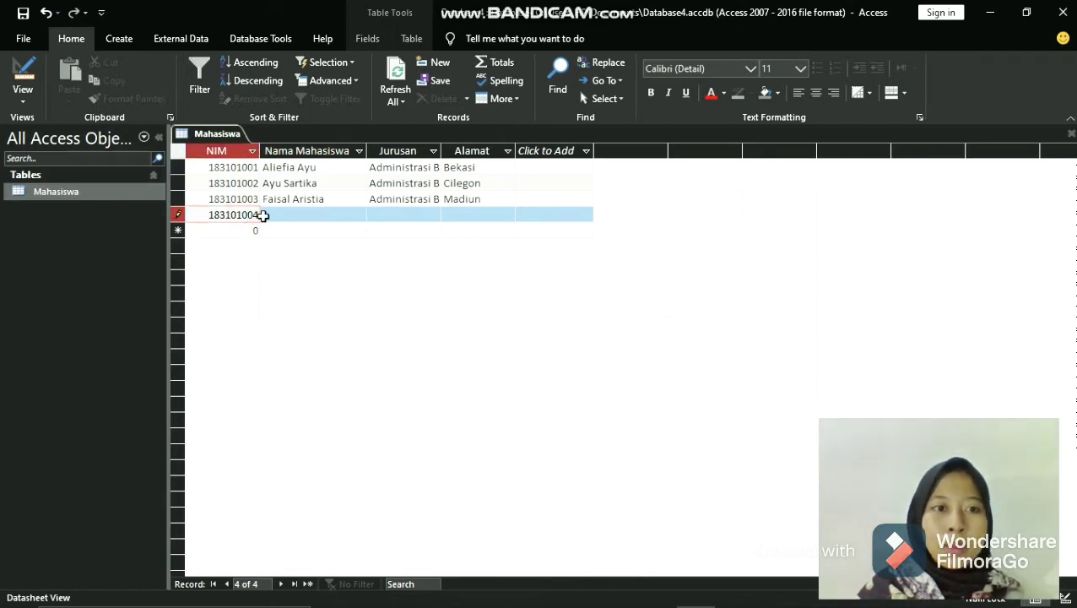
left_click(307, 217)
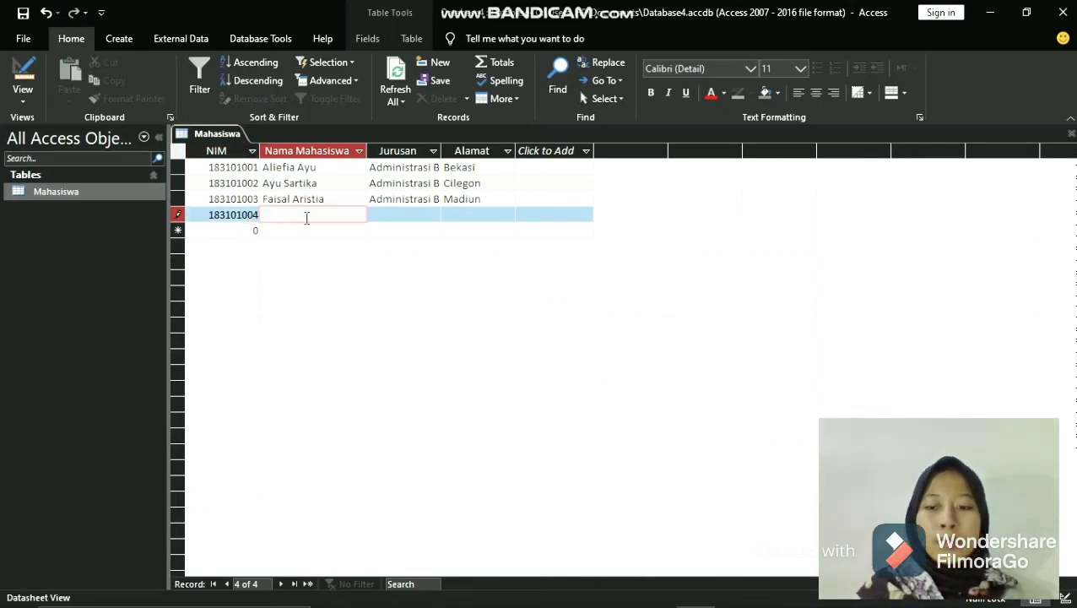
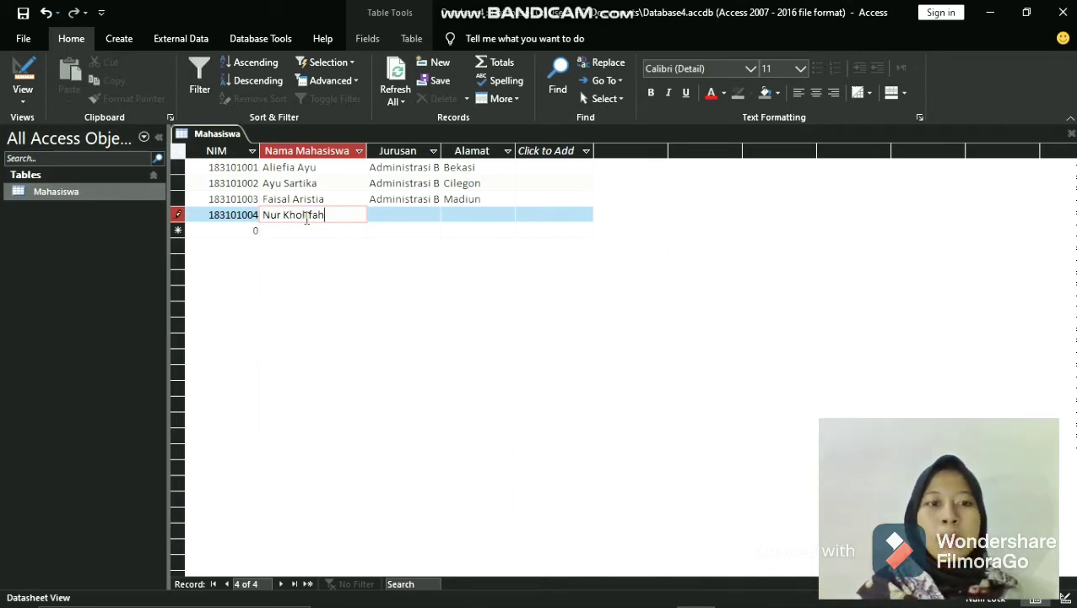
- Enter Administrasi Bisnis as the Jurusan and Madiun as the Alamat of the fourth record
left_click(395, 215)
type("Adminis")
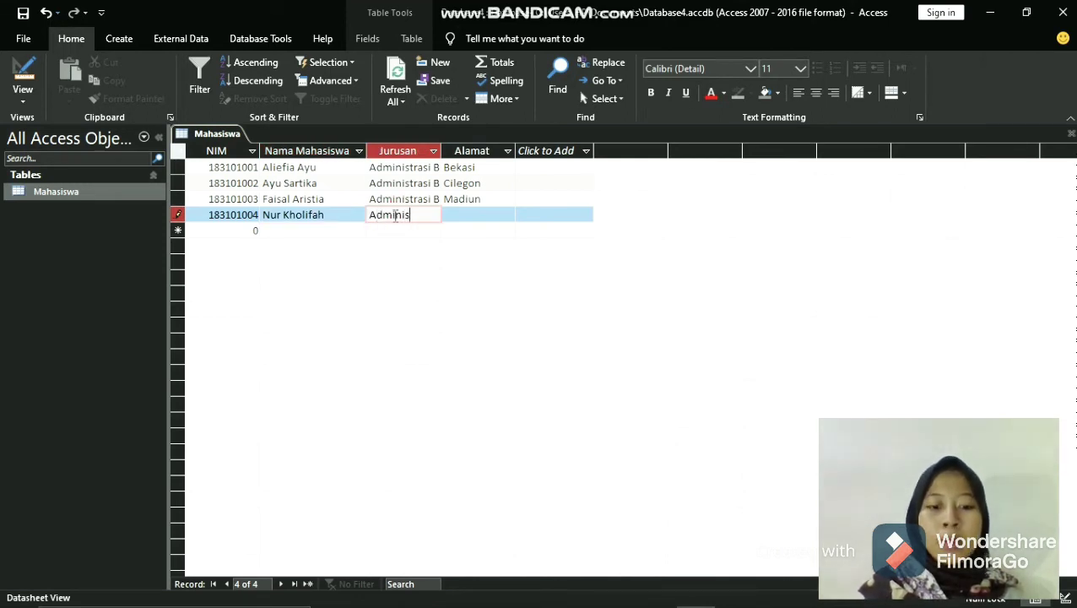
type("trasi Bi")
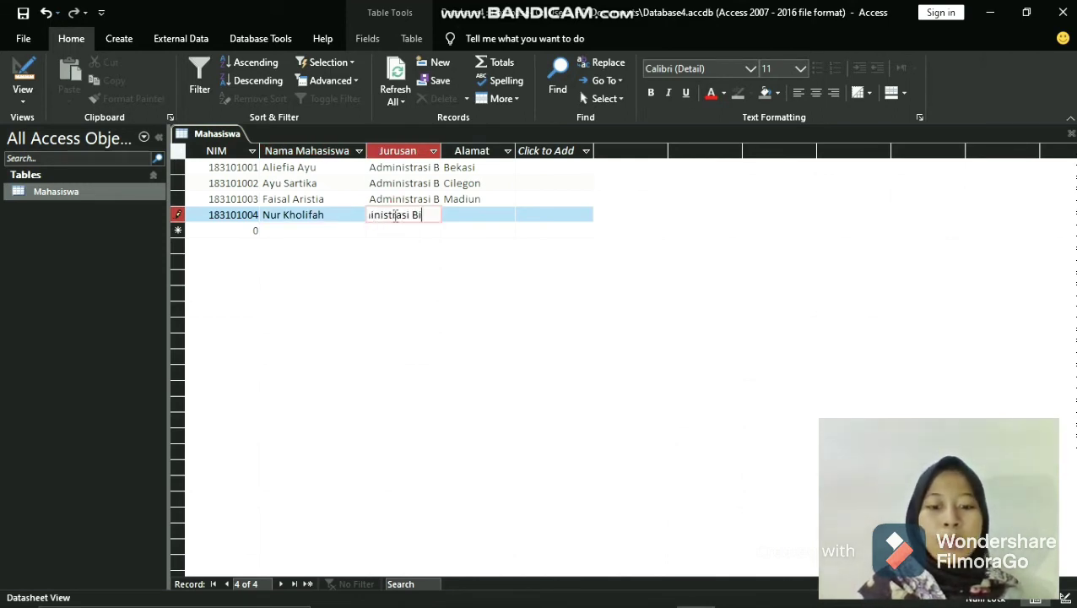
type("snis")
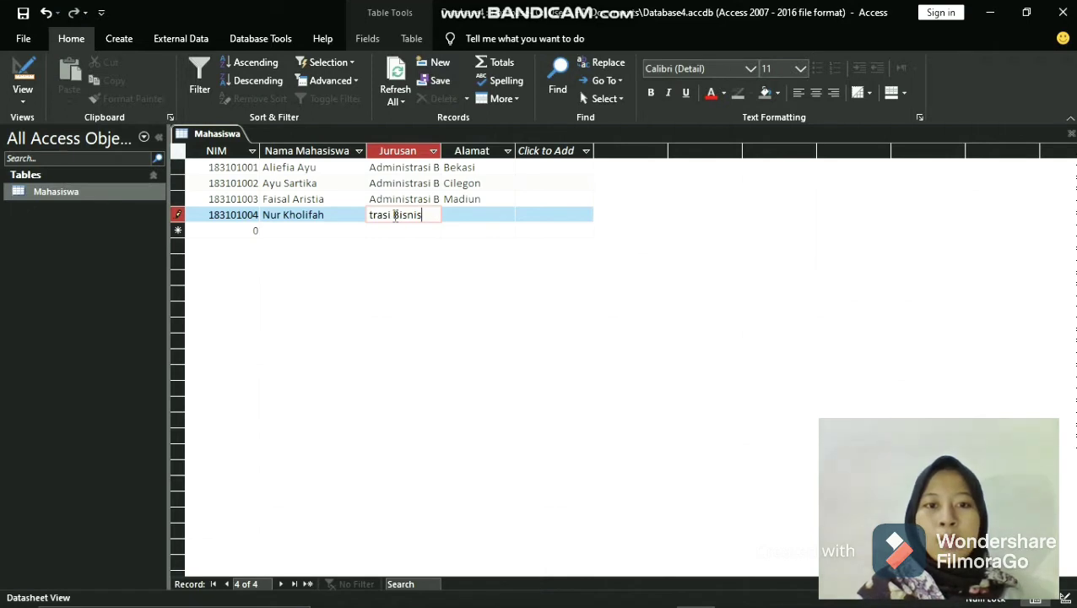
left_click(480, 215)
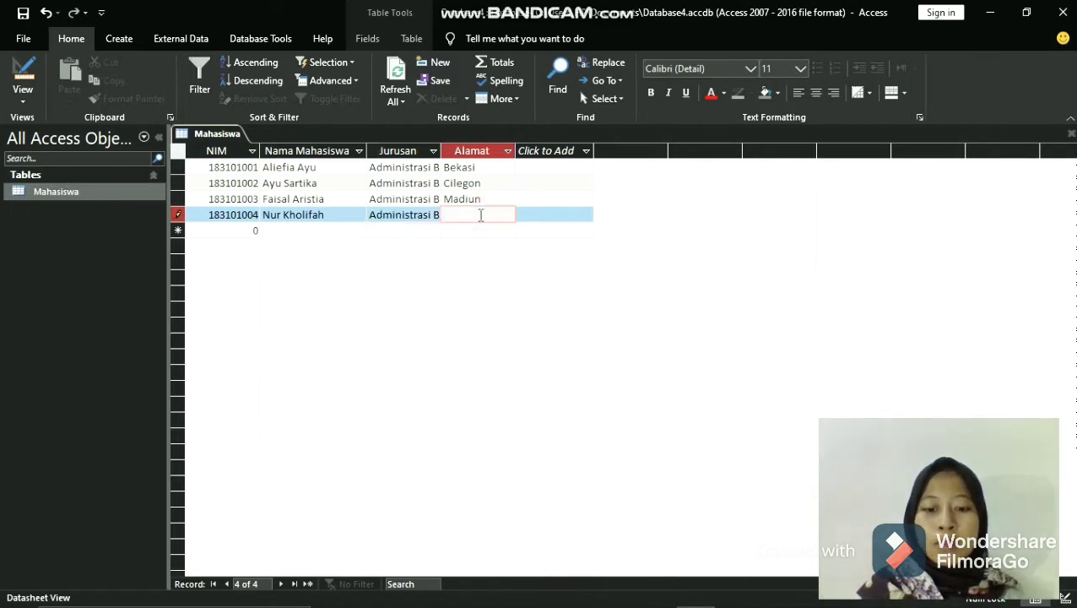
type("Madiun")
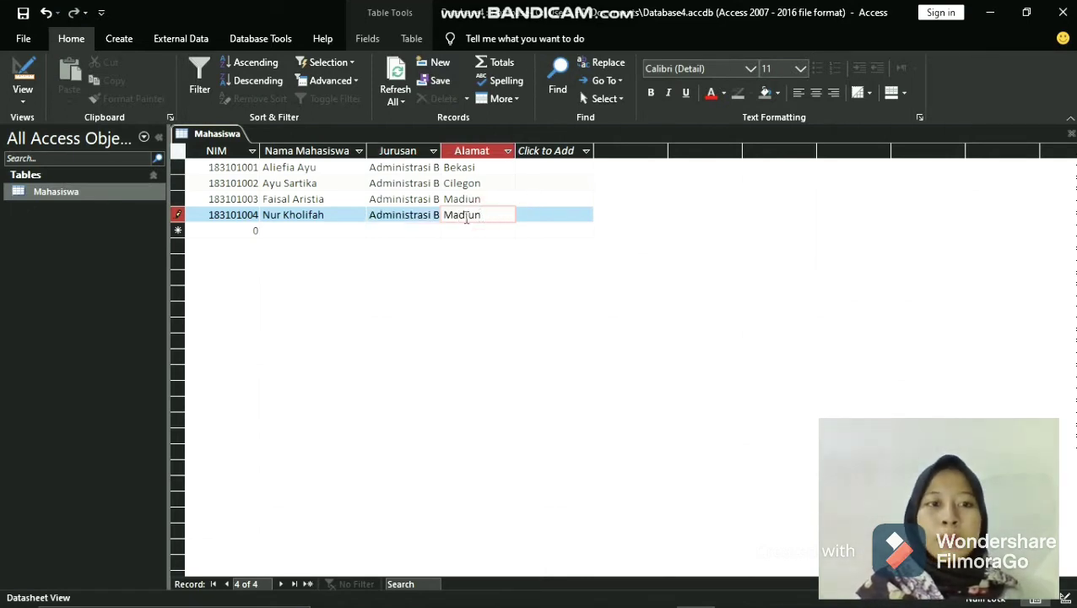
- Enter the fifth student's ID number and name in the NIM and Nama Mahasiswa fields of a new record
left_click(256, 230)
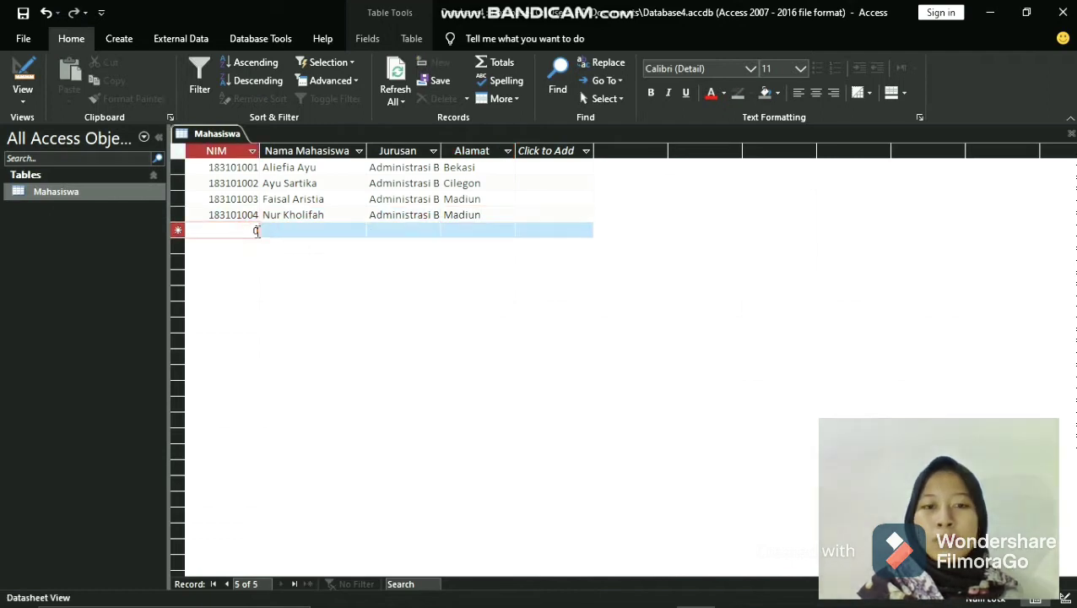
key("BackSpace")
type("1")
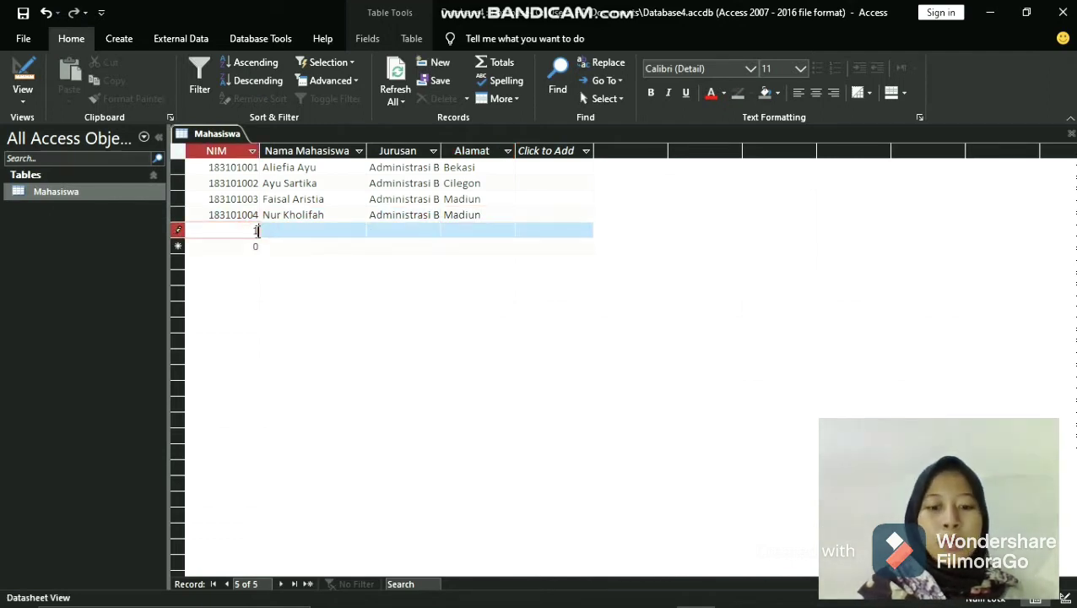
type("831010")
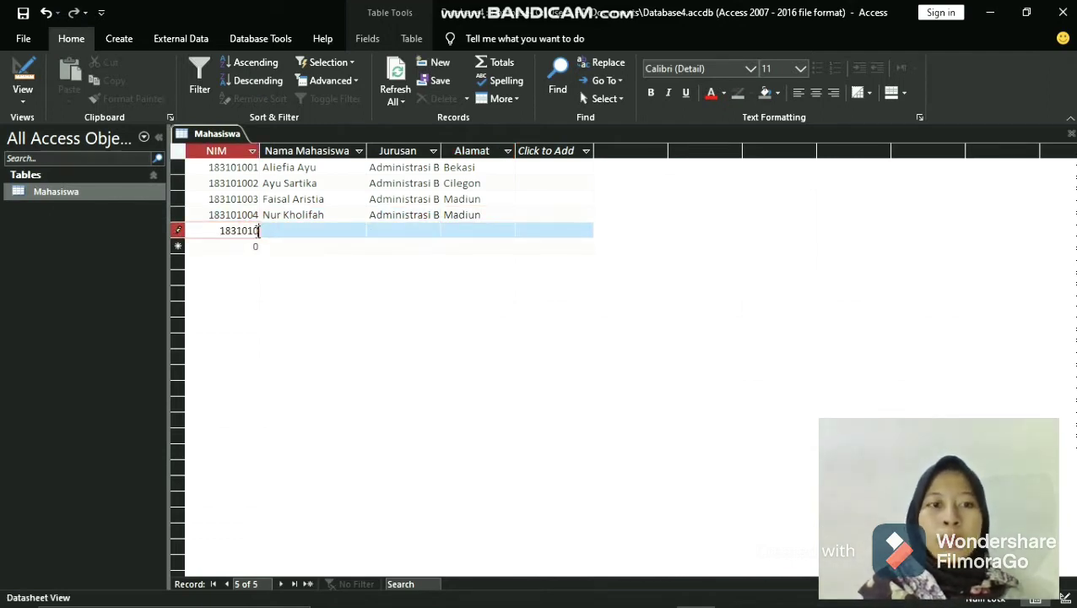
type("05")
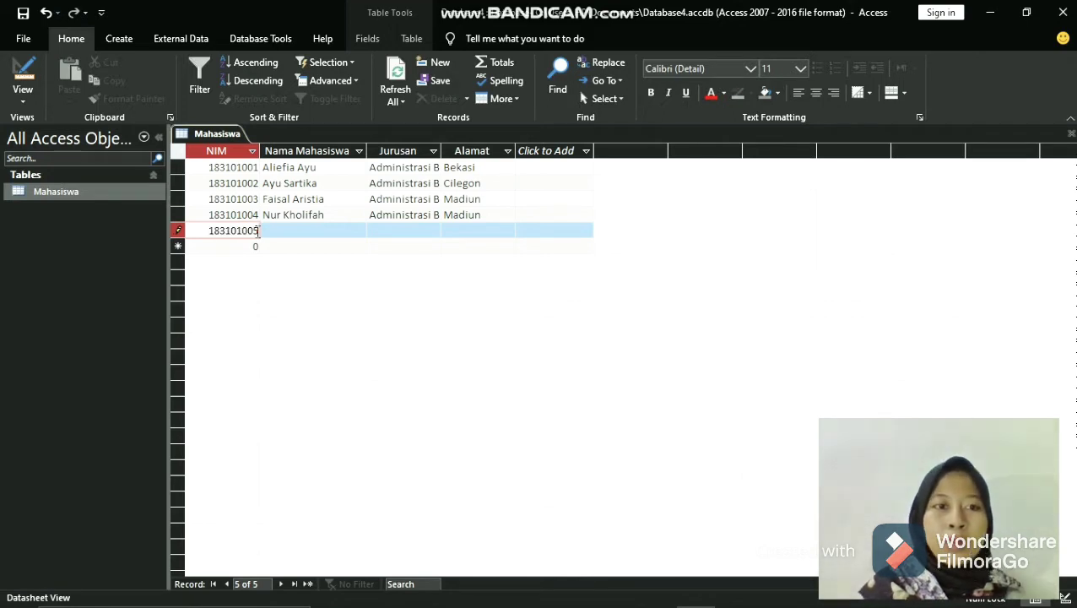
left_click(317, 232)
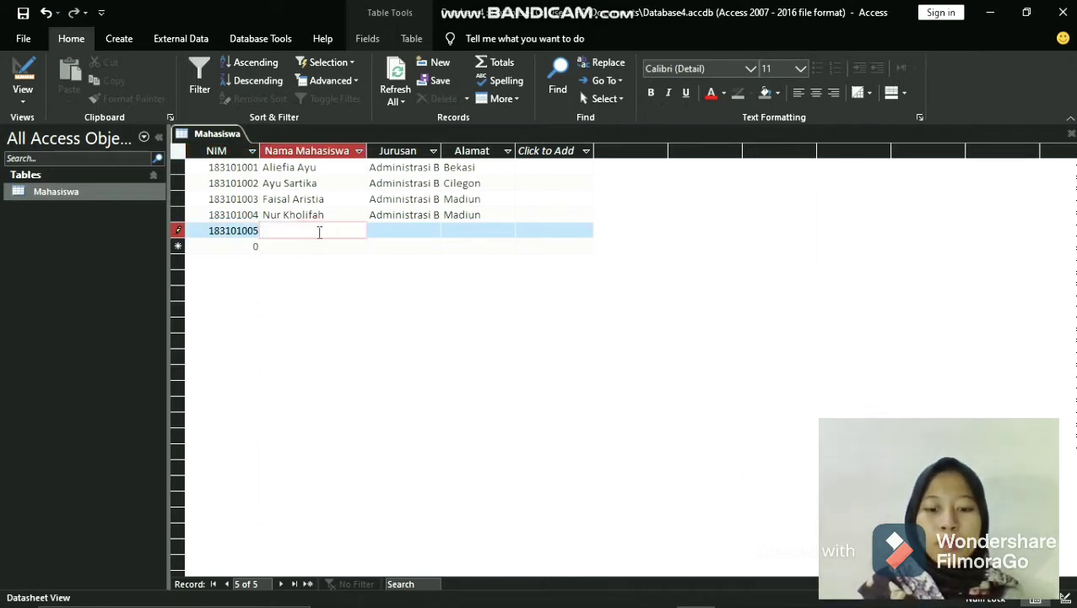
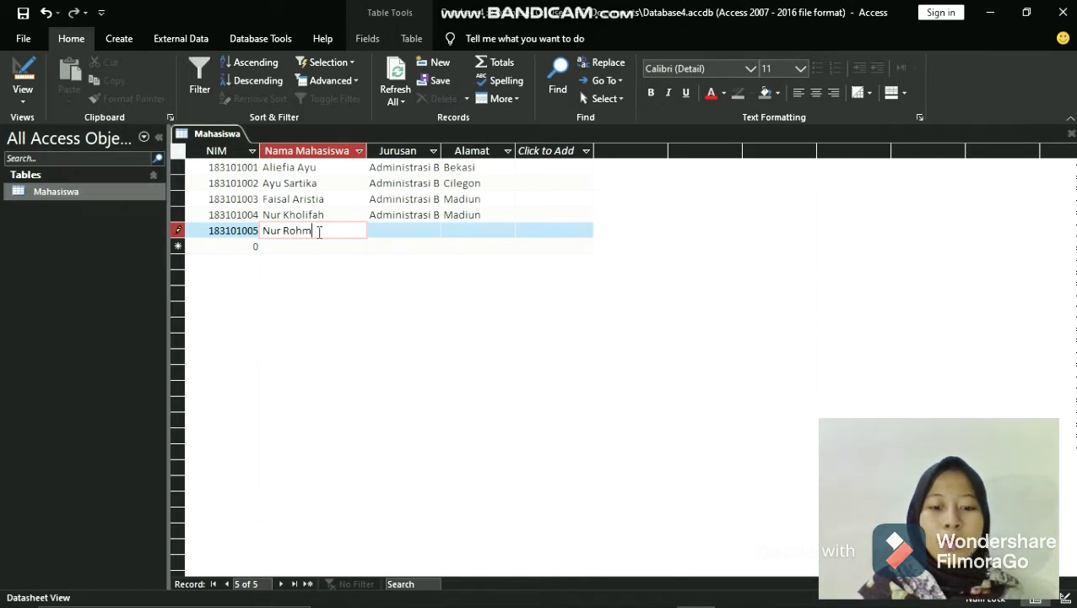
- Enter Administrasi Bisnis as the Jurusan and Magetan as the Alamat of the fifth record
key("Tab")
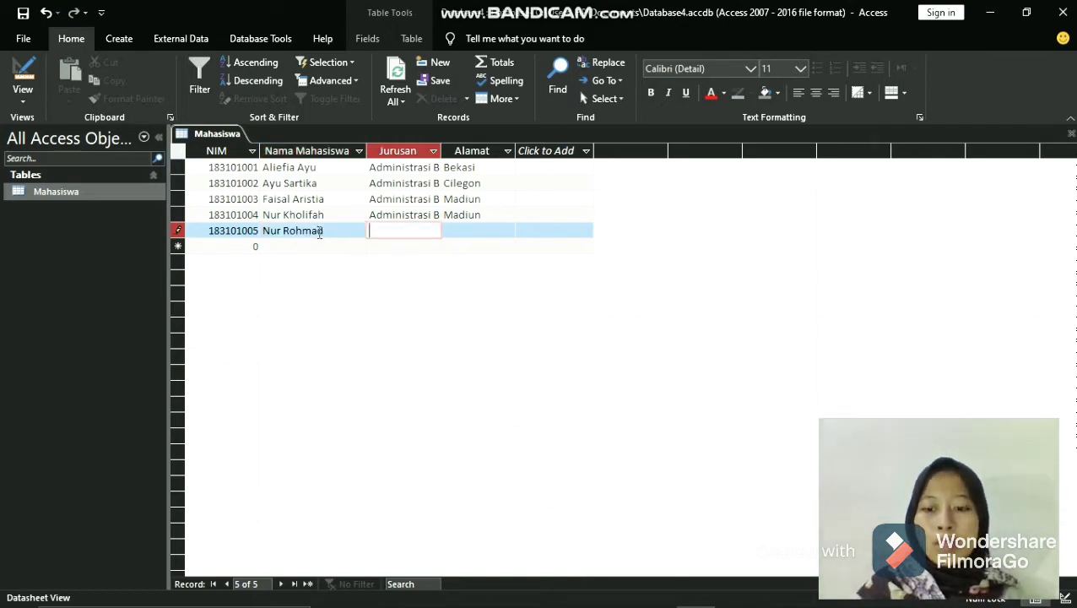
type("Adm")
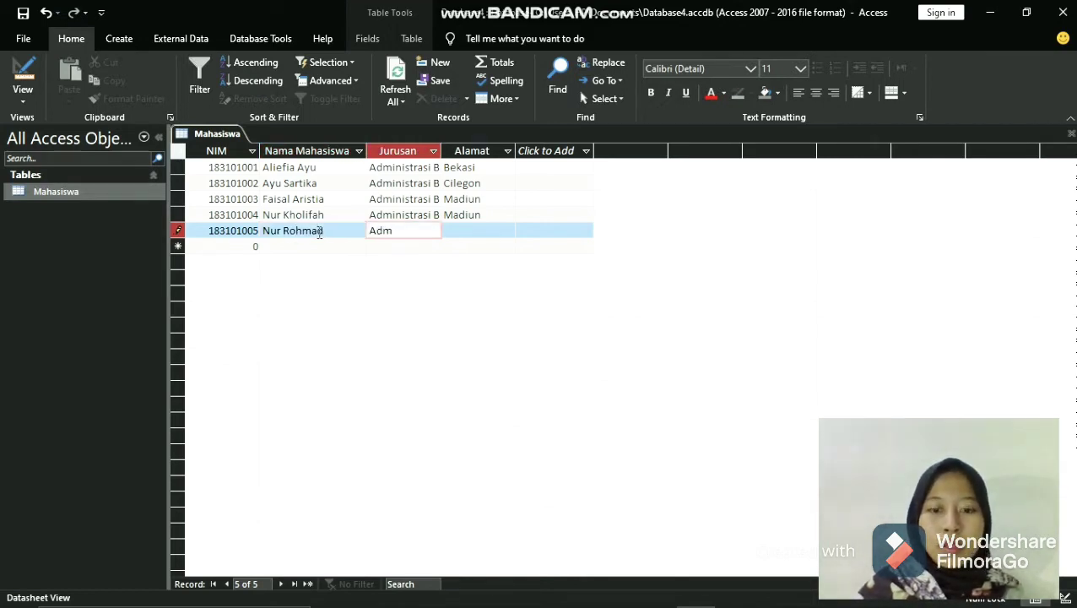
type("inis")
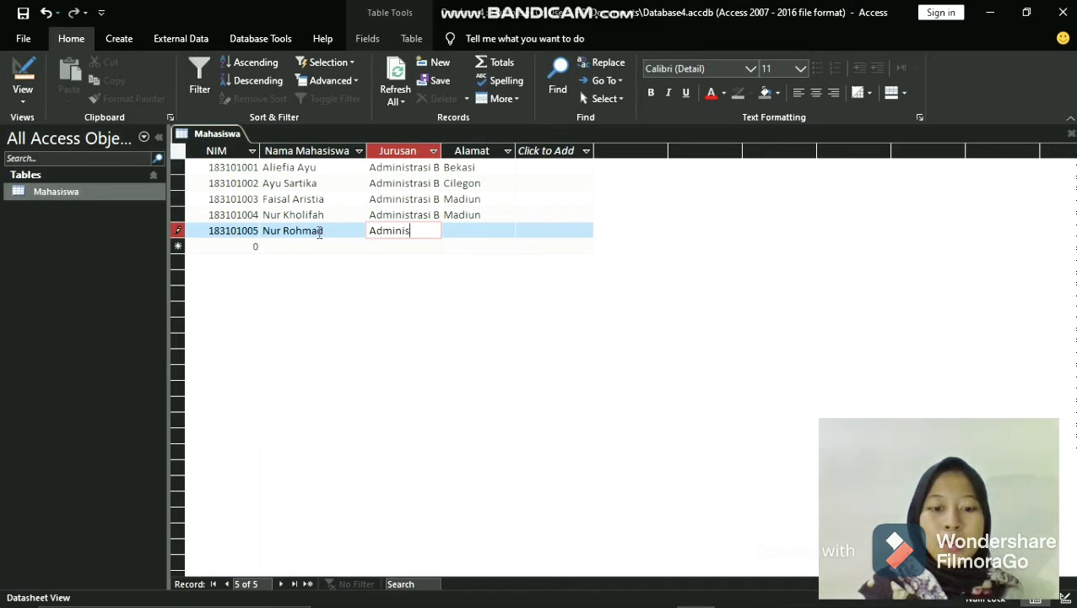
type("trasi Bisn")
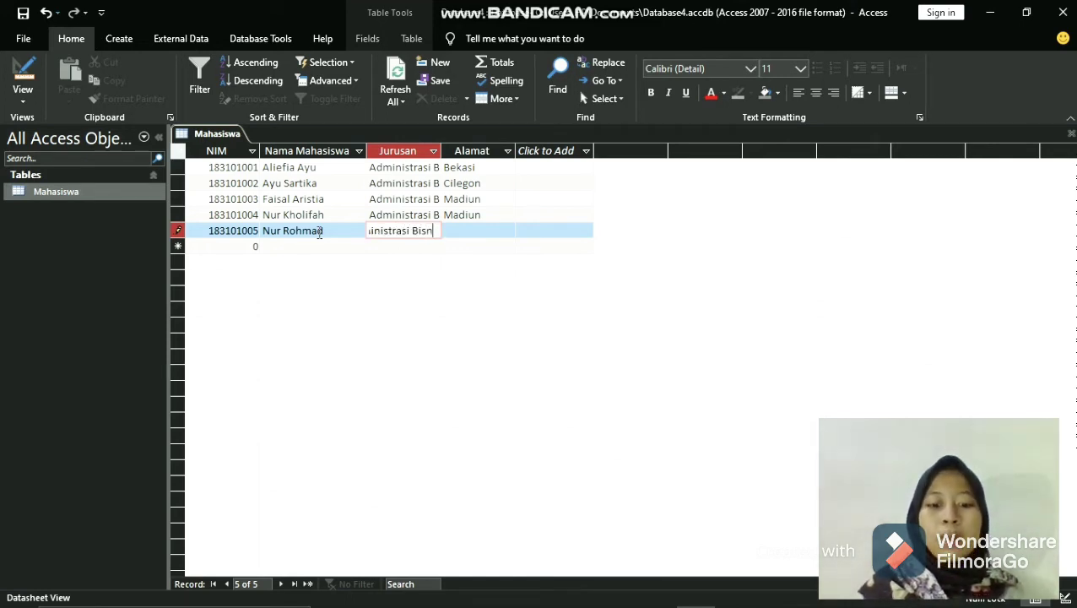
type("is")
key("Tab")
type("M")
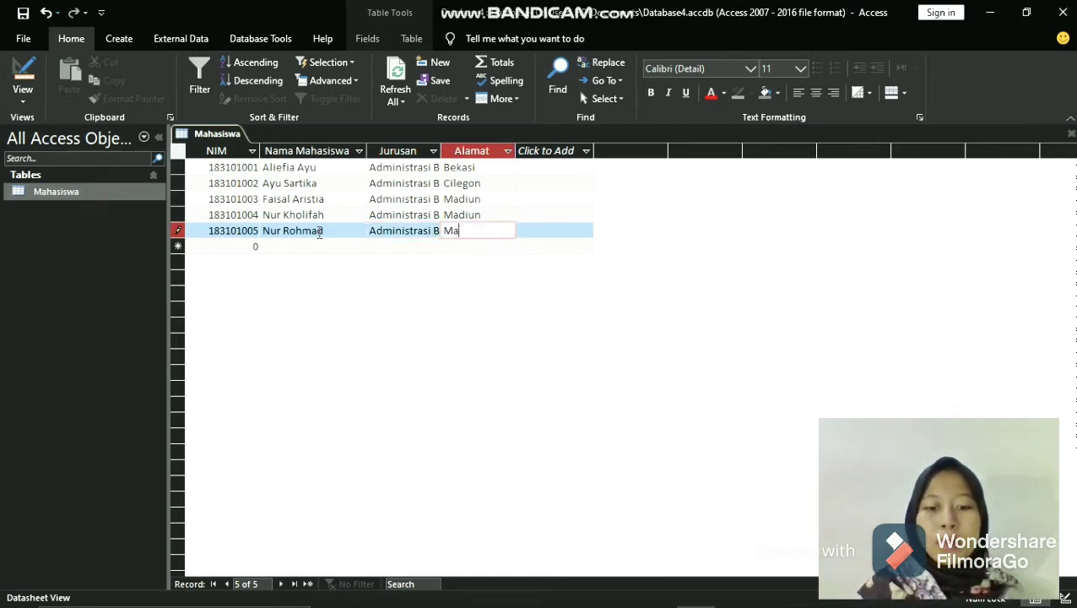
type("agetan")
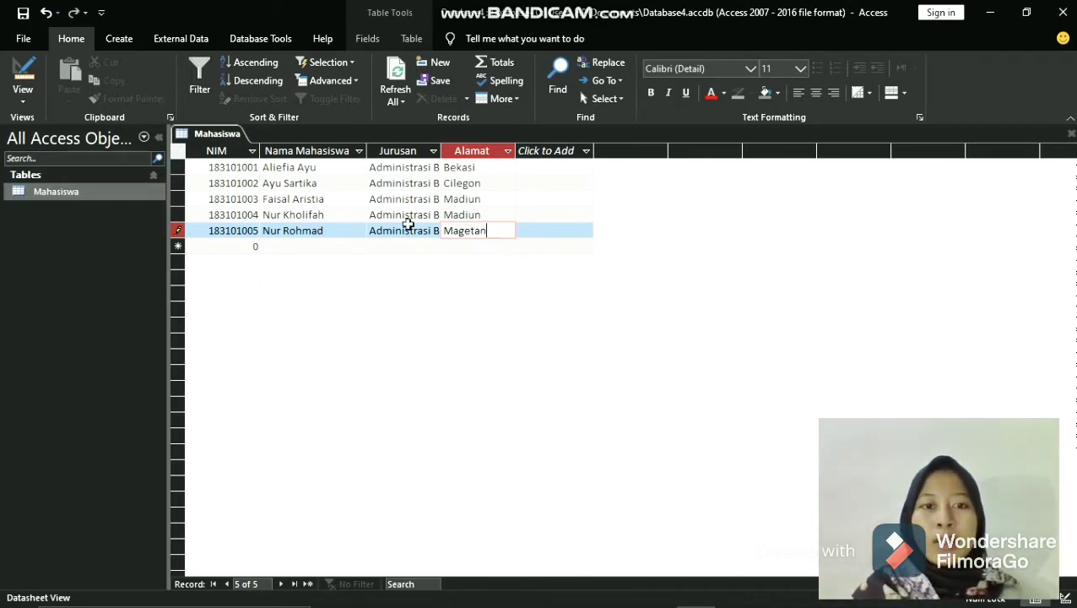
- Save the Mahasiswa table with its completed student records
right_click(72, 197)
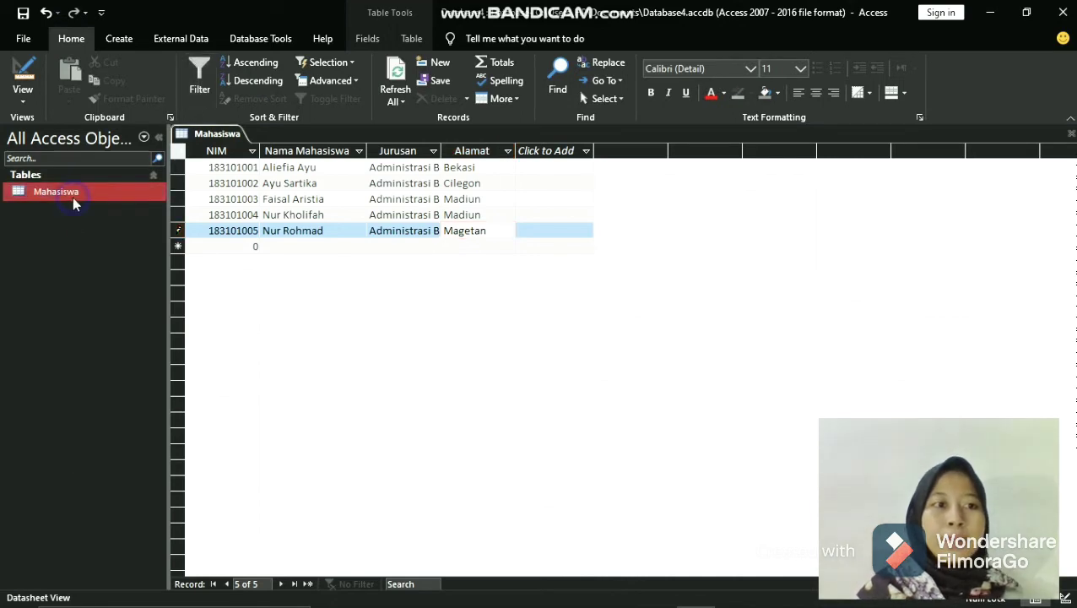
left_click(221, 137)
right_click(223, 138)
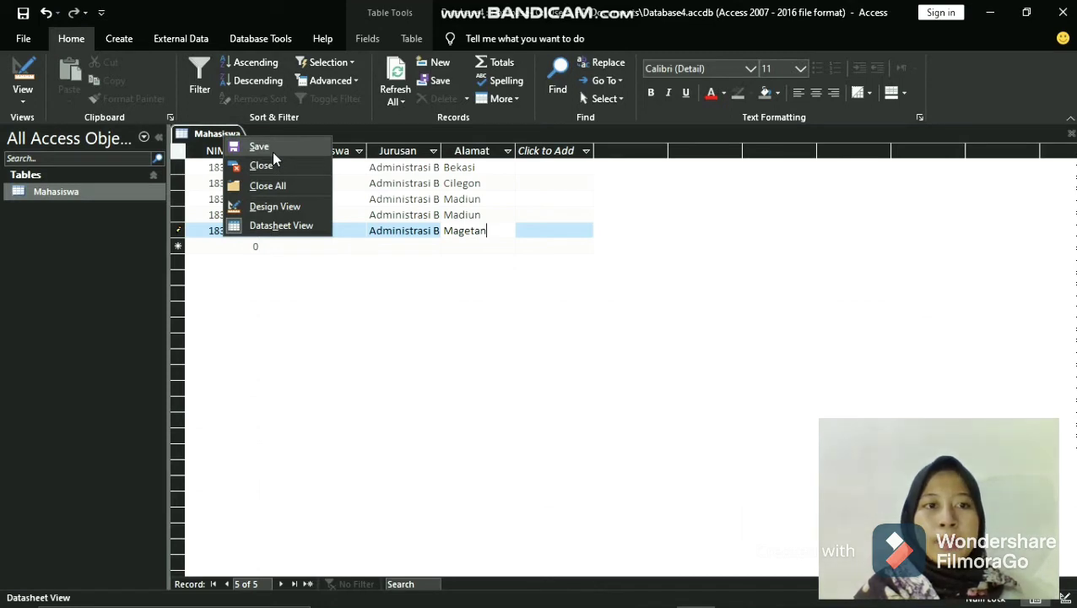
left_click(271, 150)
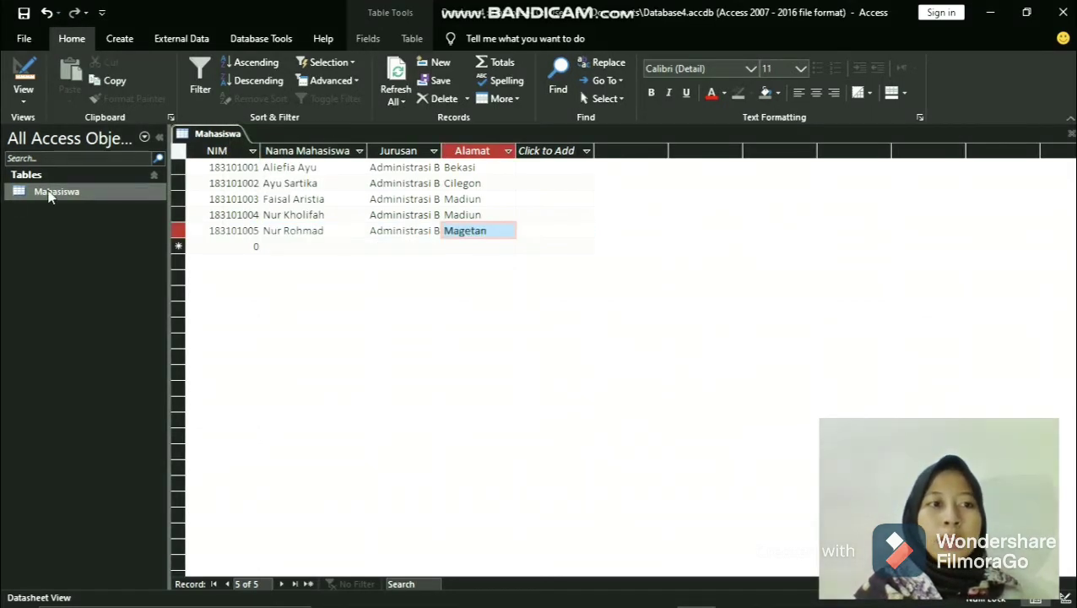
- Create a new table and open it in Design View, saving it under the name Mata Kuliah
left_click(119, 38)
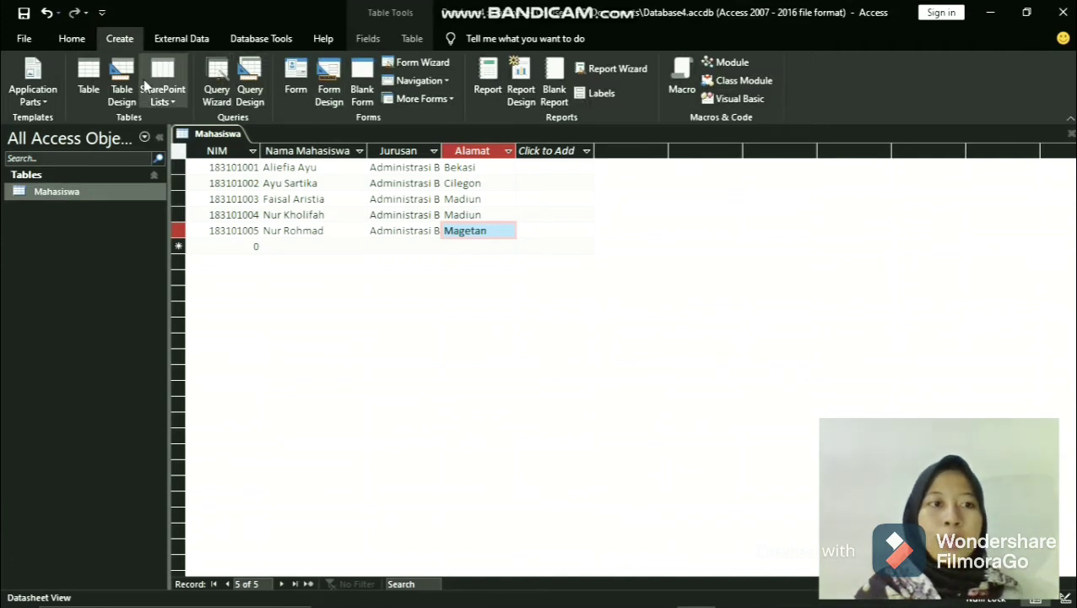
left_click(88, 82)
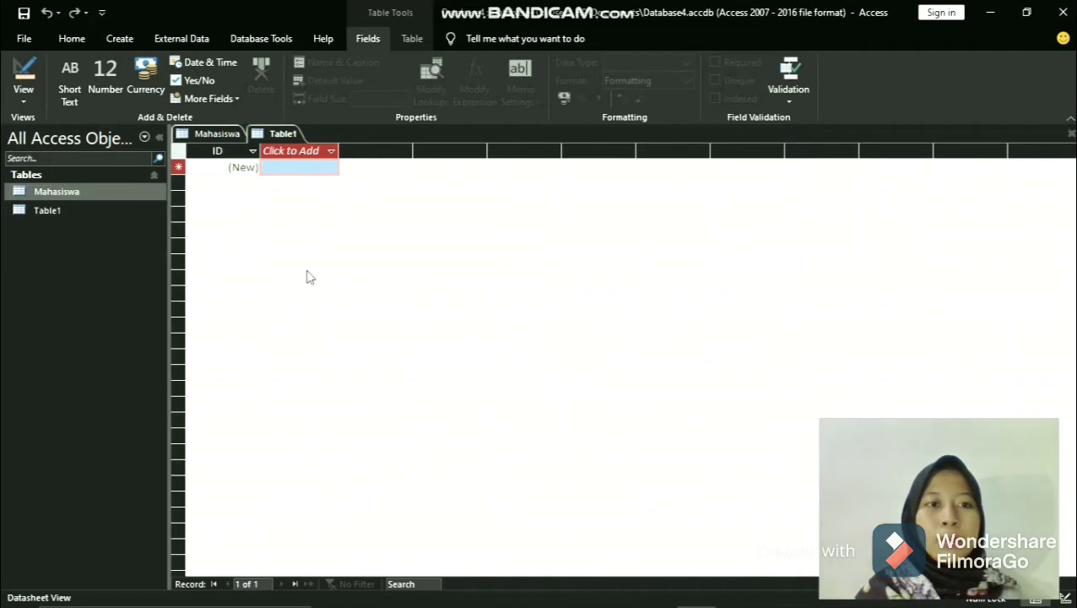
left_click(20, 100)
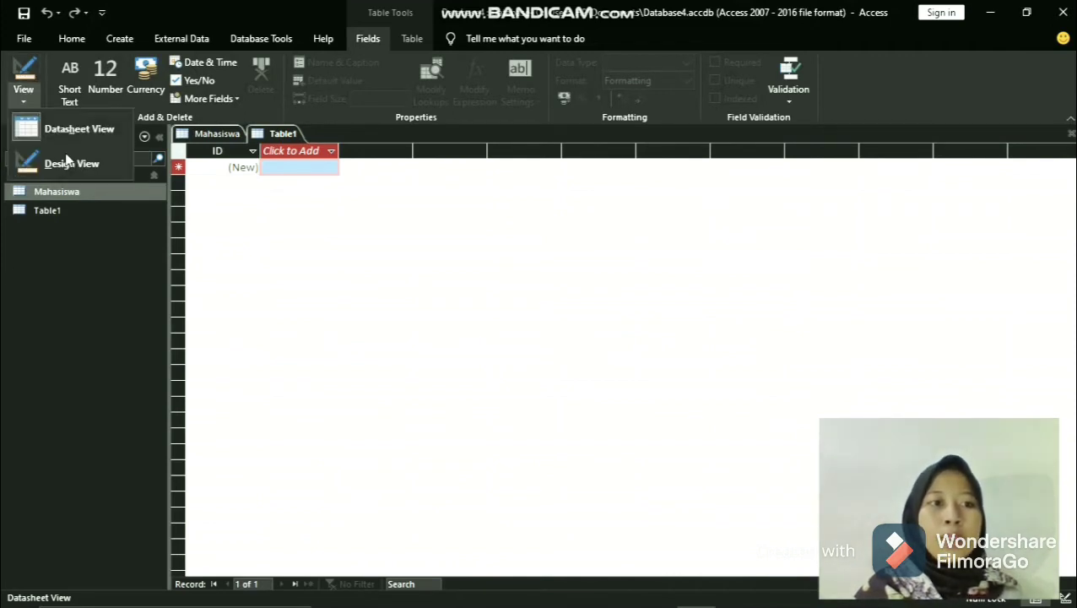
left_click(81, 166)
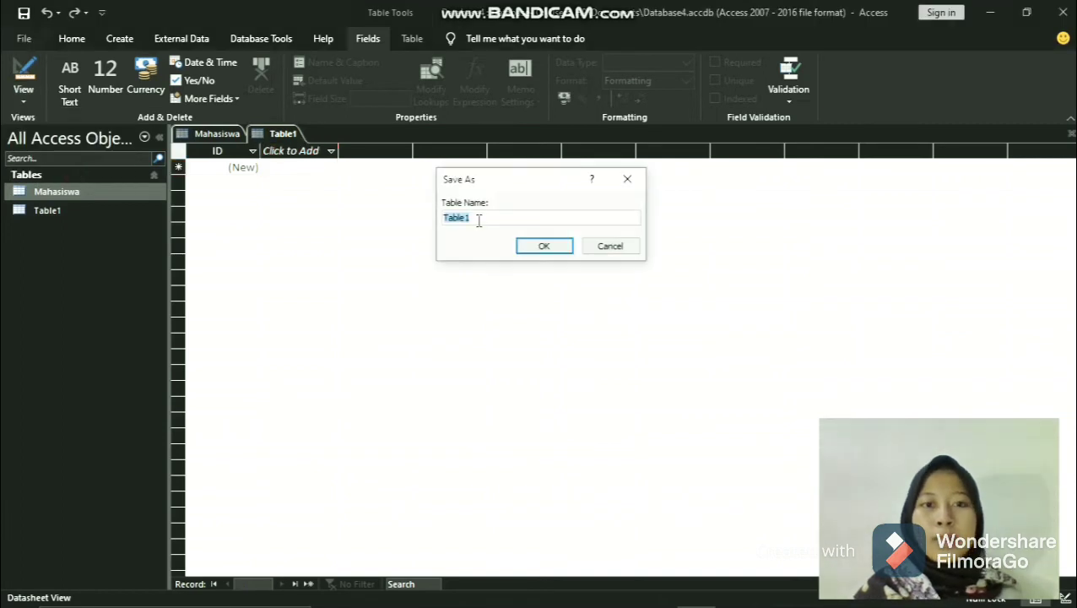
key("BackSpace")
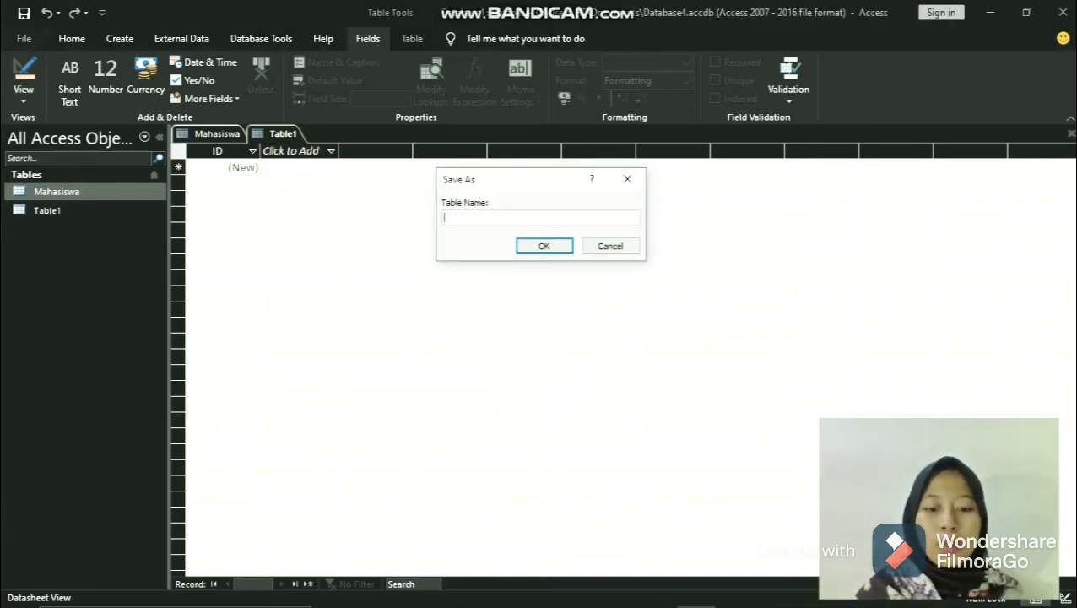
type("Mata ")
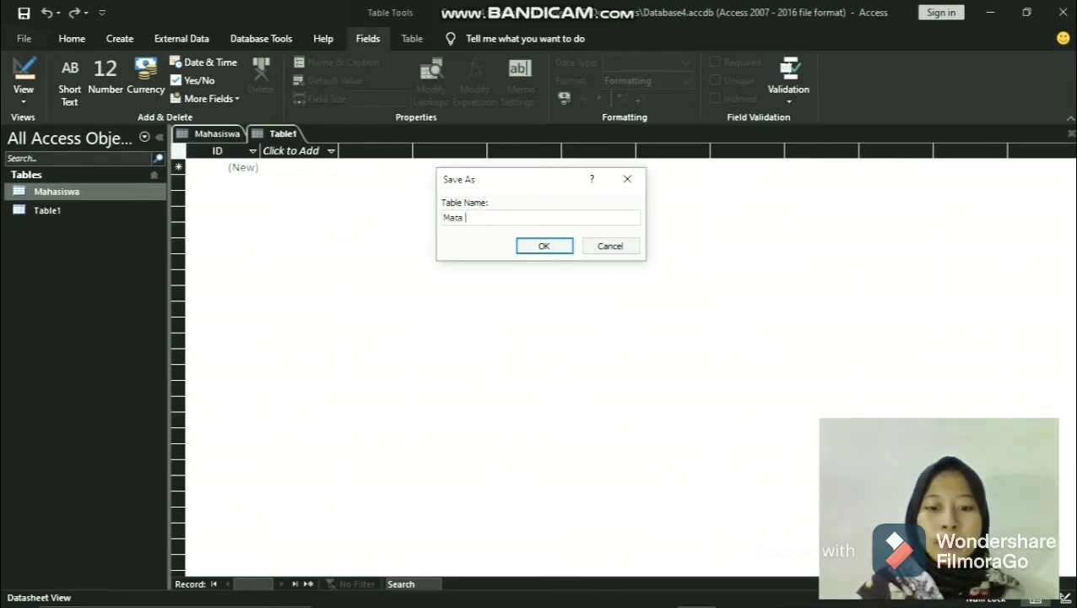
type("Kuliah")
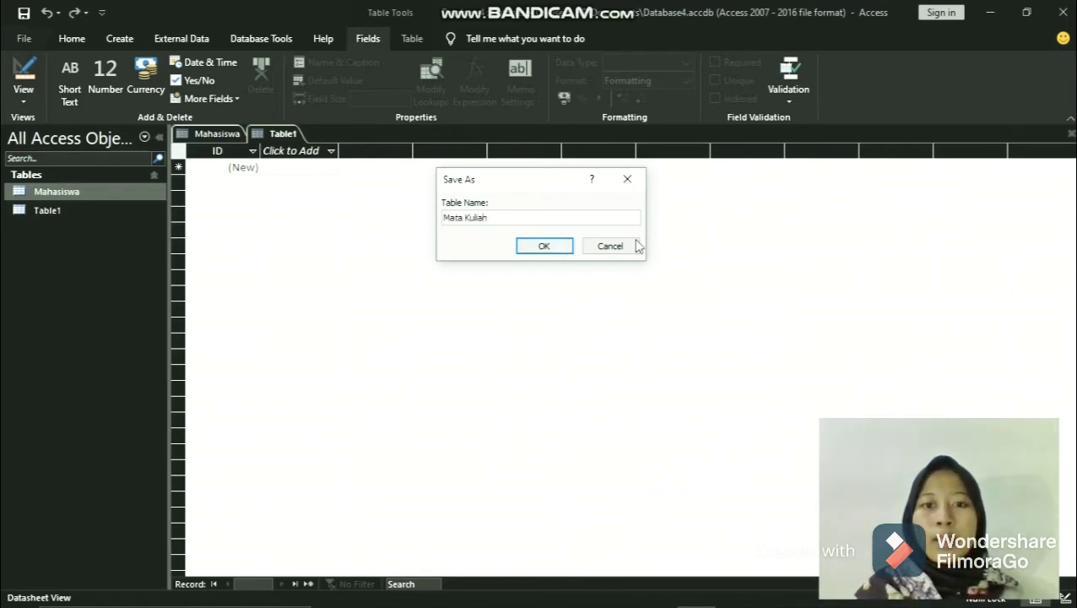
left_click(544, 246)
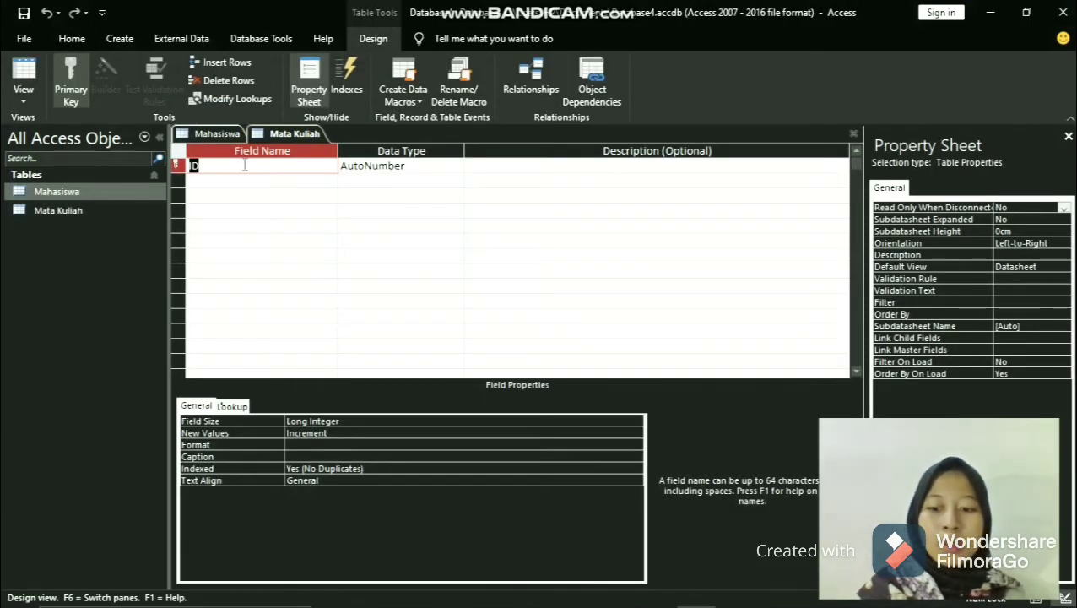
- Rename the primary key field of the Mata Kuliah table to NIM and set its data type to Number
type("NI")
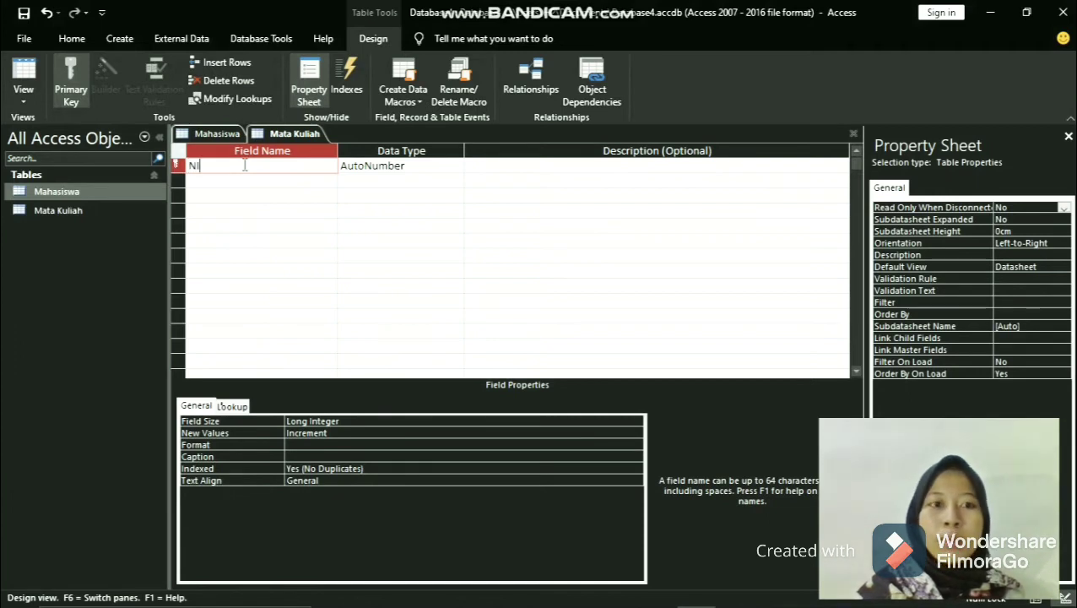
type("M")
left_click(388, 167)
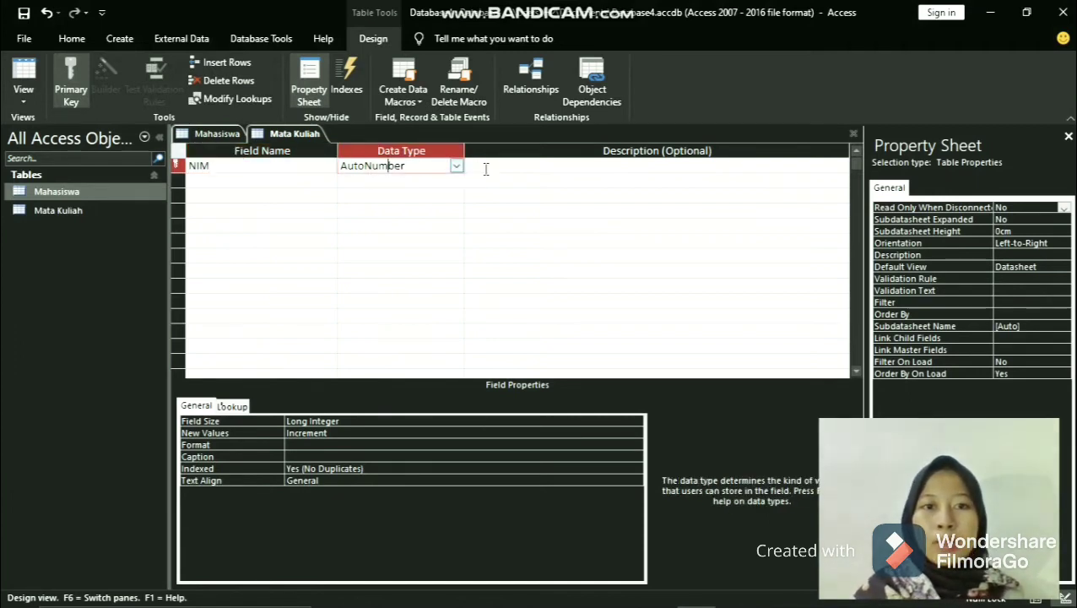
left_click(456, 166)
left_click(414, 211)
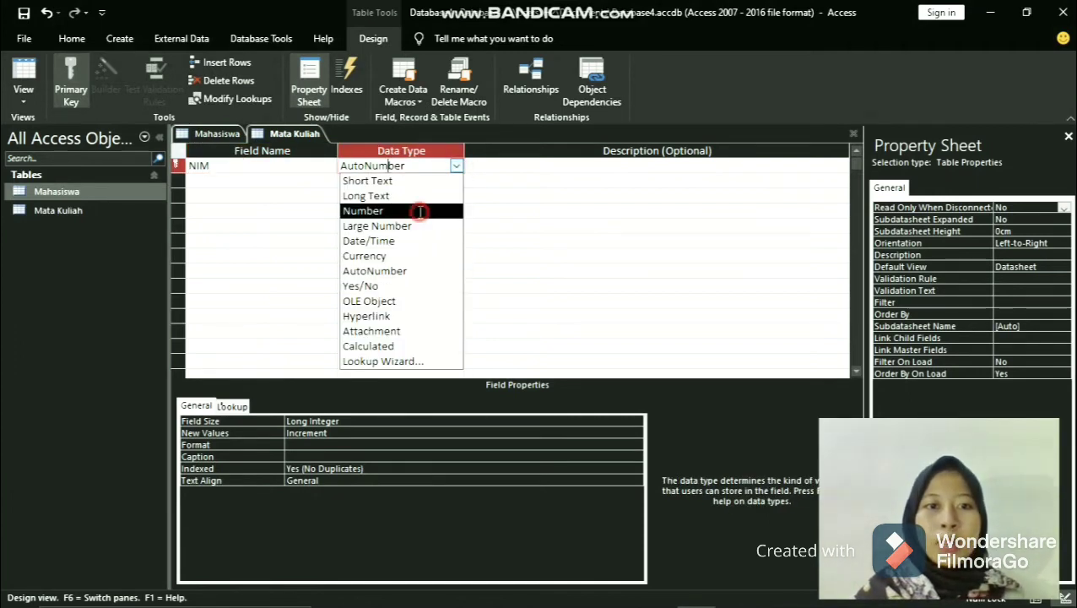
left_click(264, 176)
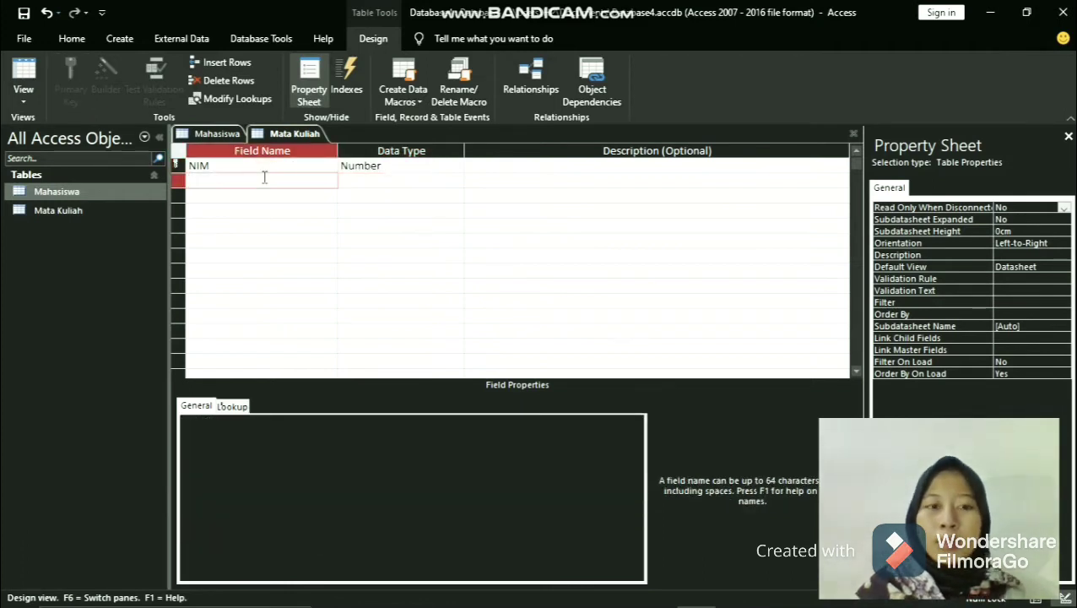
- Add two text fields, Nama Mata Kuliah and Nama Dosen, below NIM in the Mata Kuliah table design
type("N")
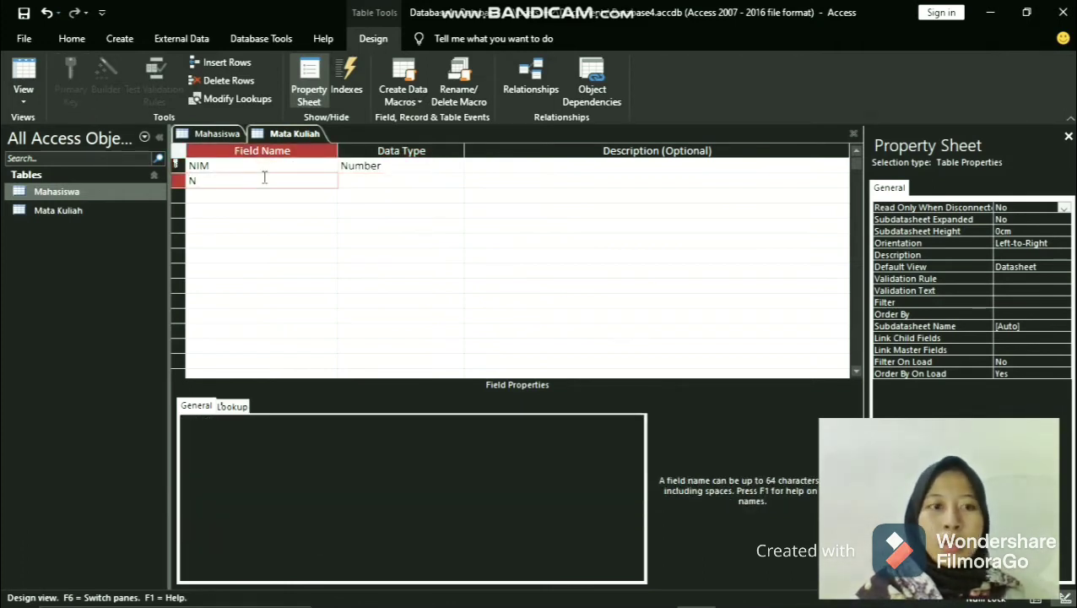
type("ama Mata Kuliah")
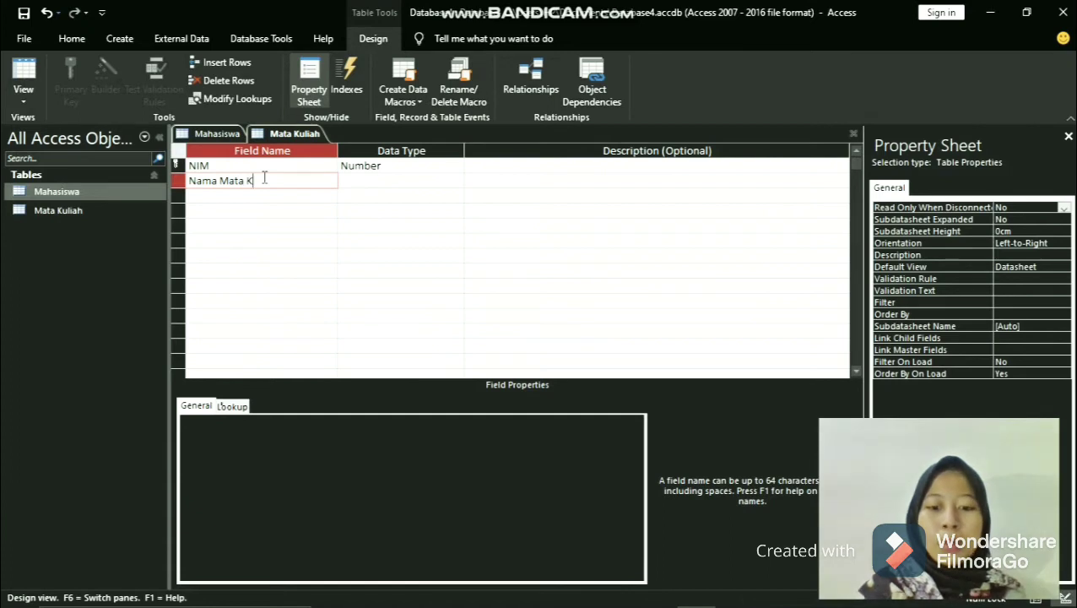
left_click(289, 194)
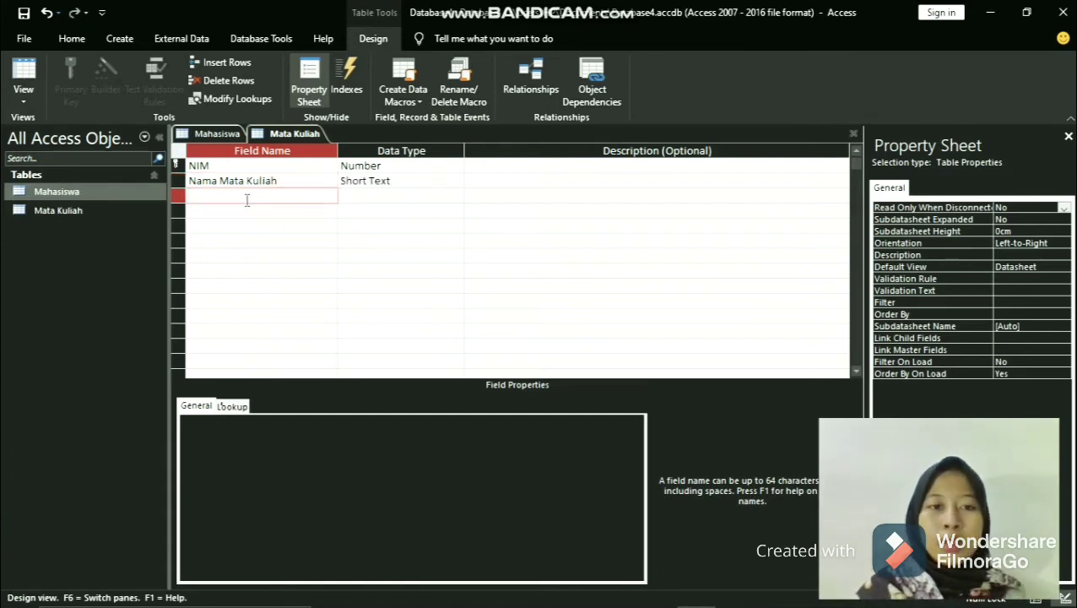
type("N")
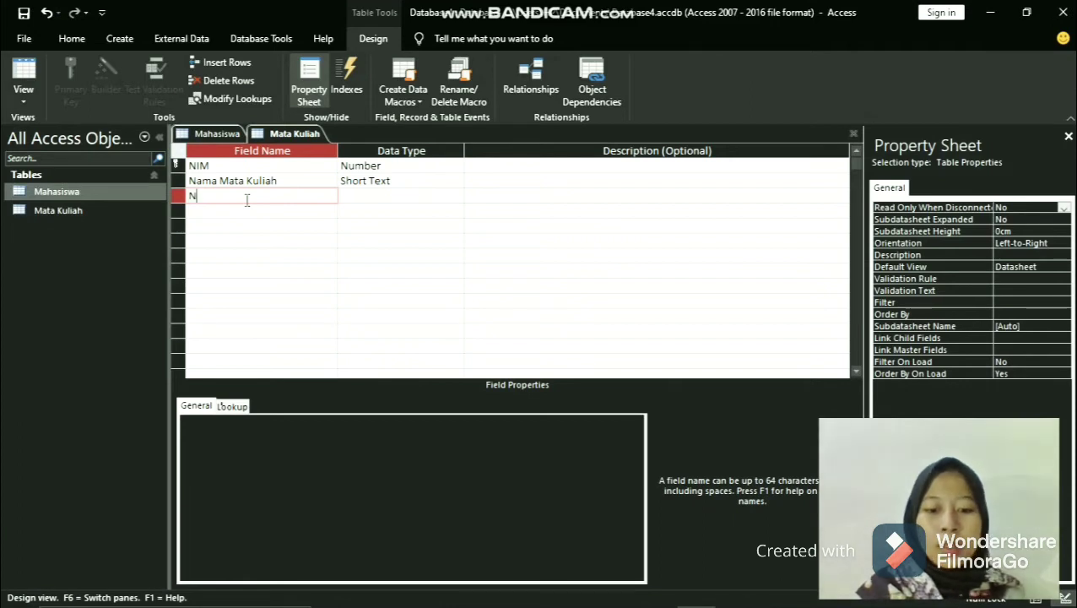
type("ama Dosen")
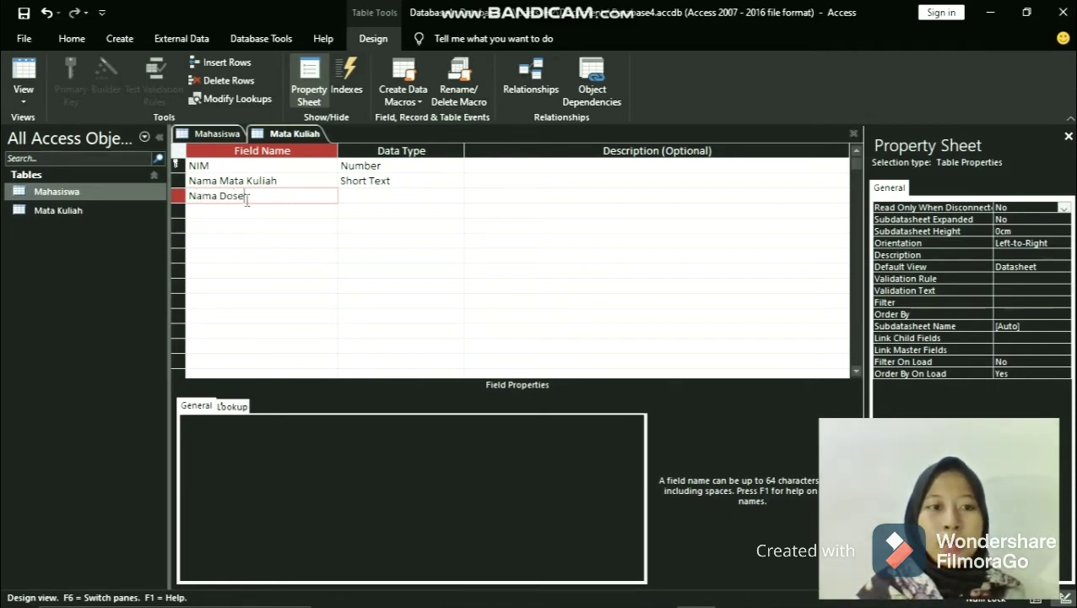
- Add an SKS field below Nama Dosen and set its data type to Number
left_click(251, 215)
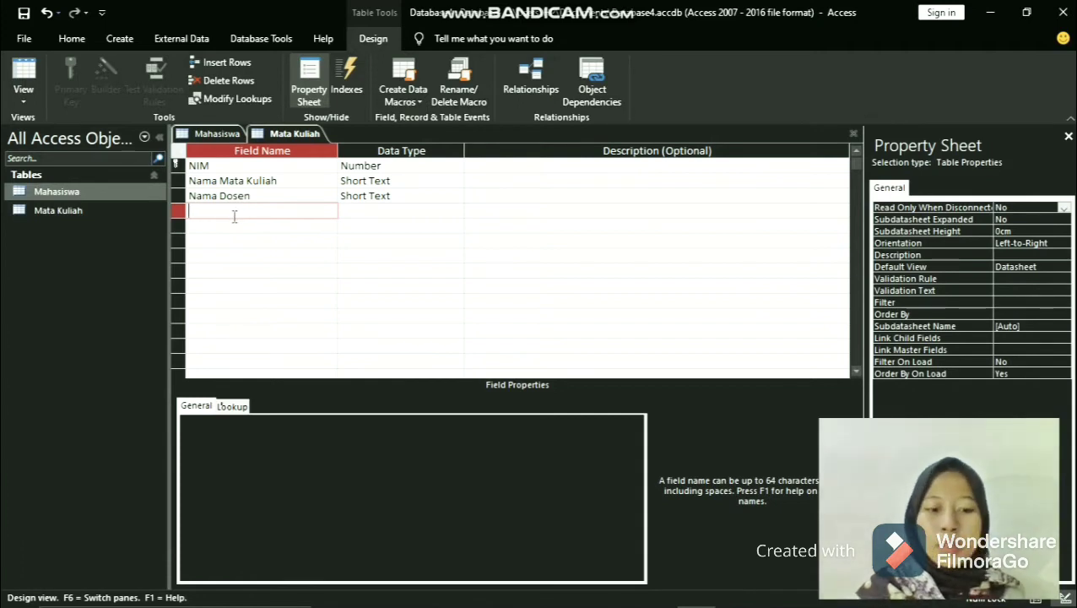
type("SKS")
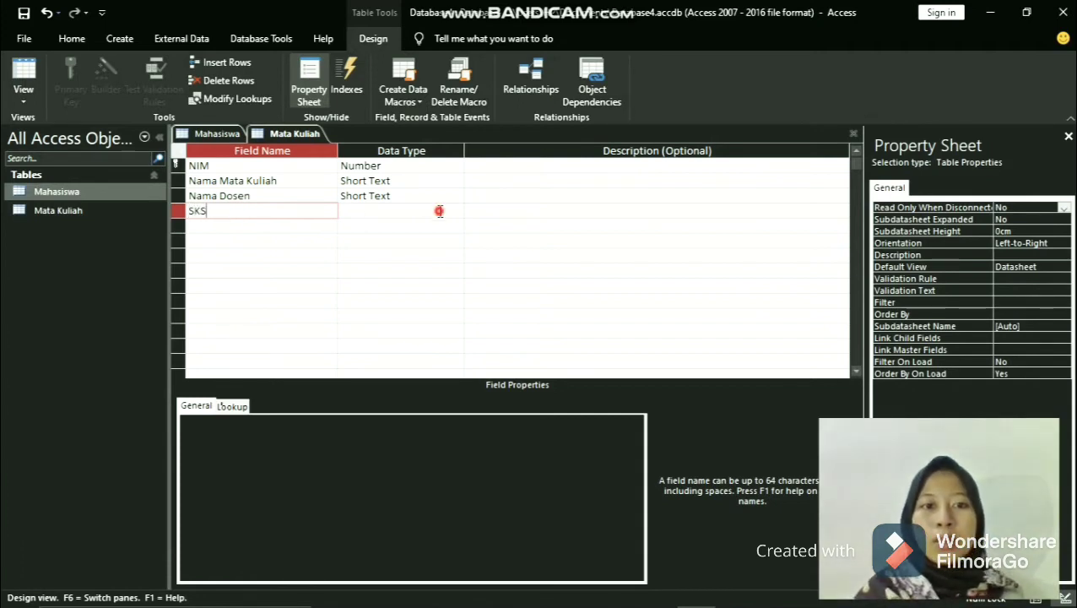
left_click(439, 211)
left_click(454, 211)
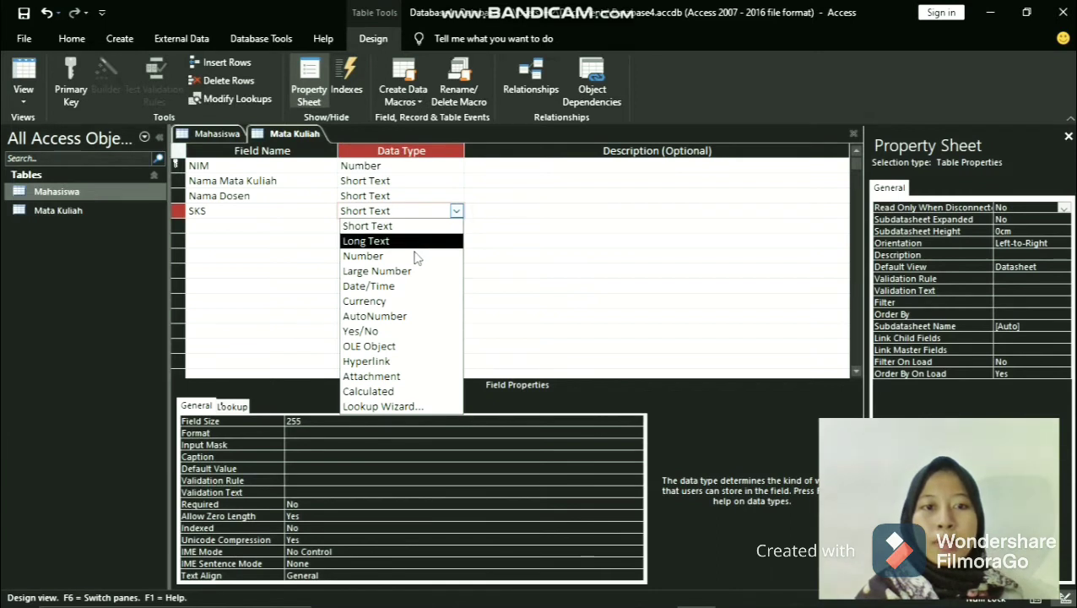
left_click(413, 255)
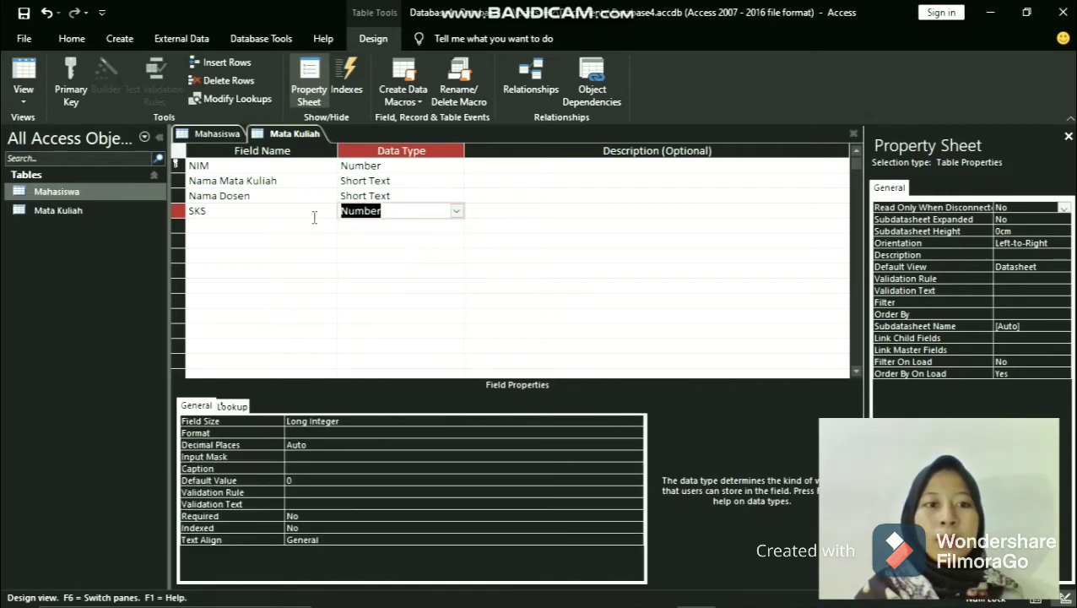
left_click(314, 217)
- Save the Mata Kuliah table design and switch the table to Datasheet View
right_click(266, 138)
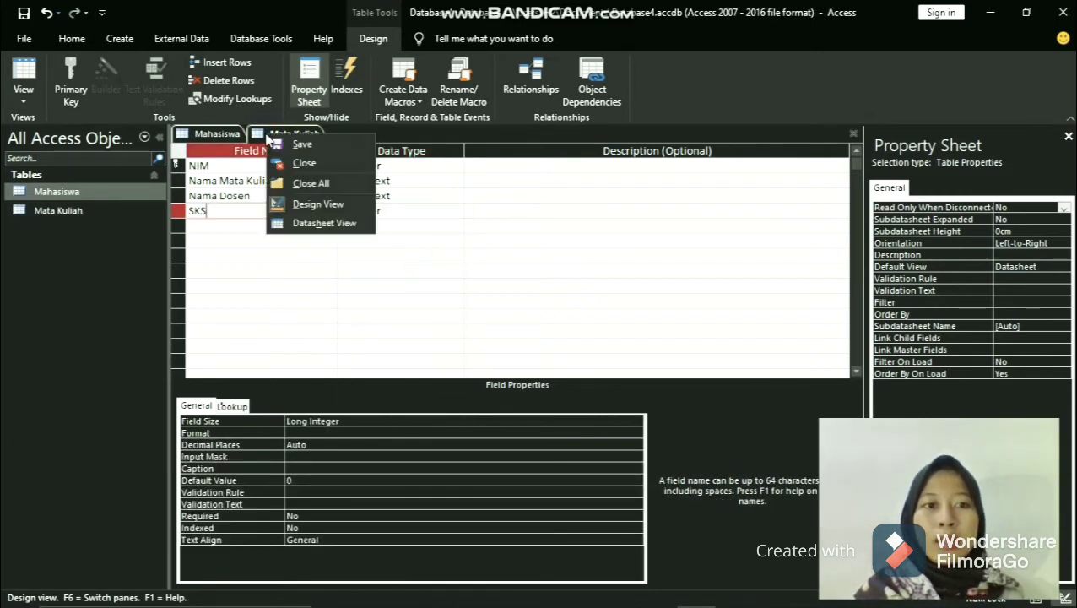
left_click(303, 145)
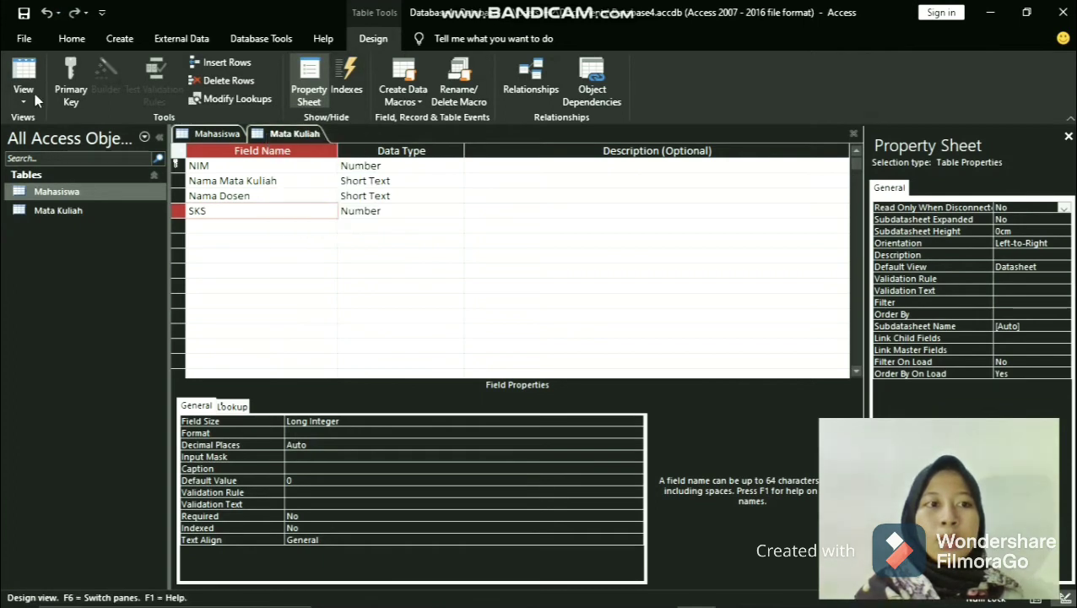
left_click(25, 80)
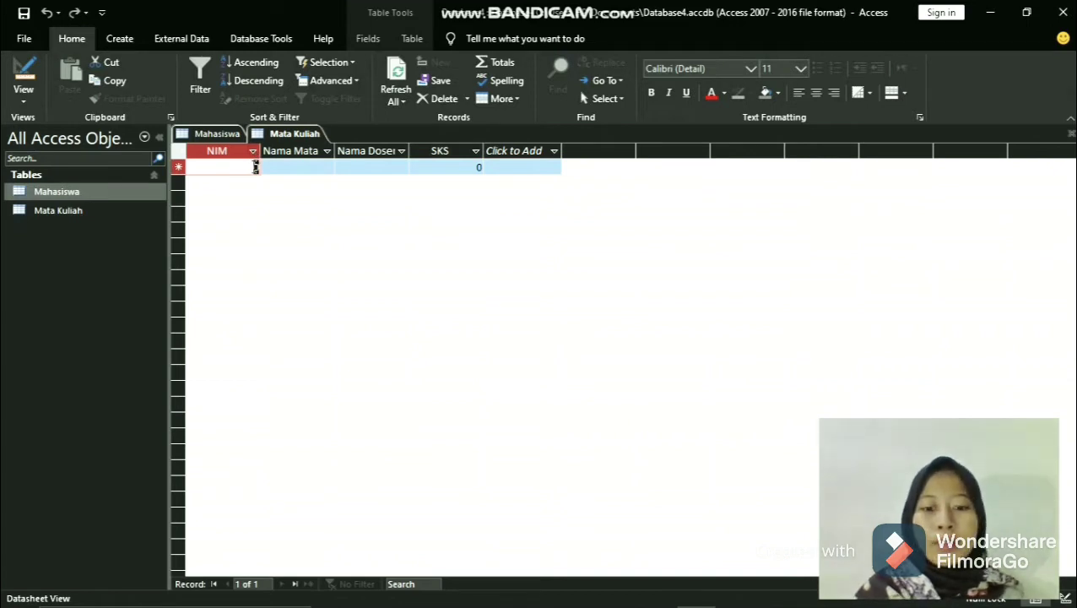
- Enter the first student's ID number in the NIM field of the first Mata Kuliah record
type("1")
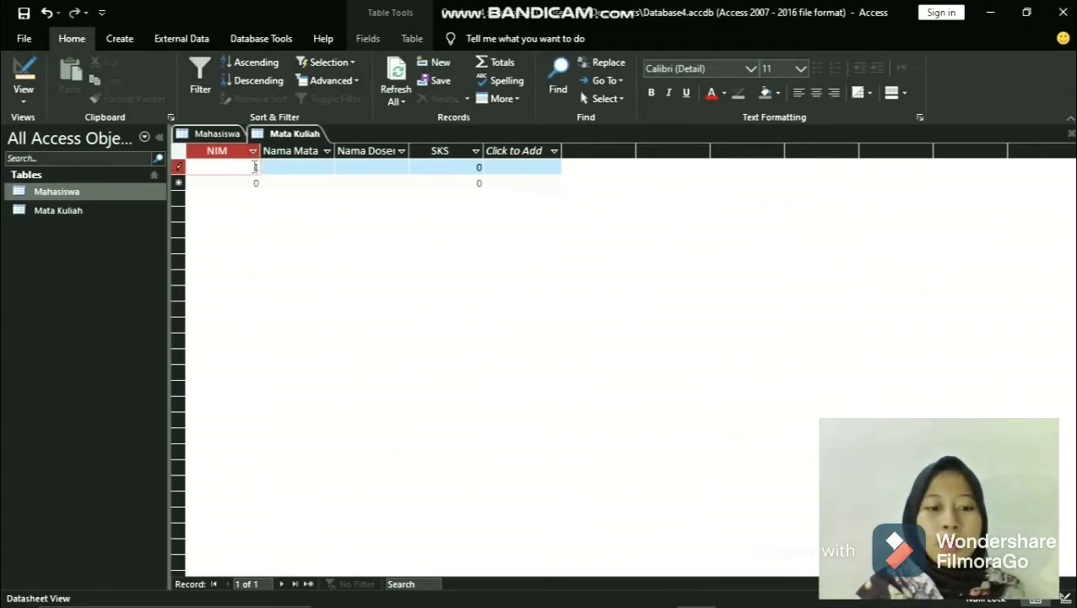
type("831010")
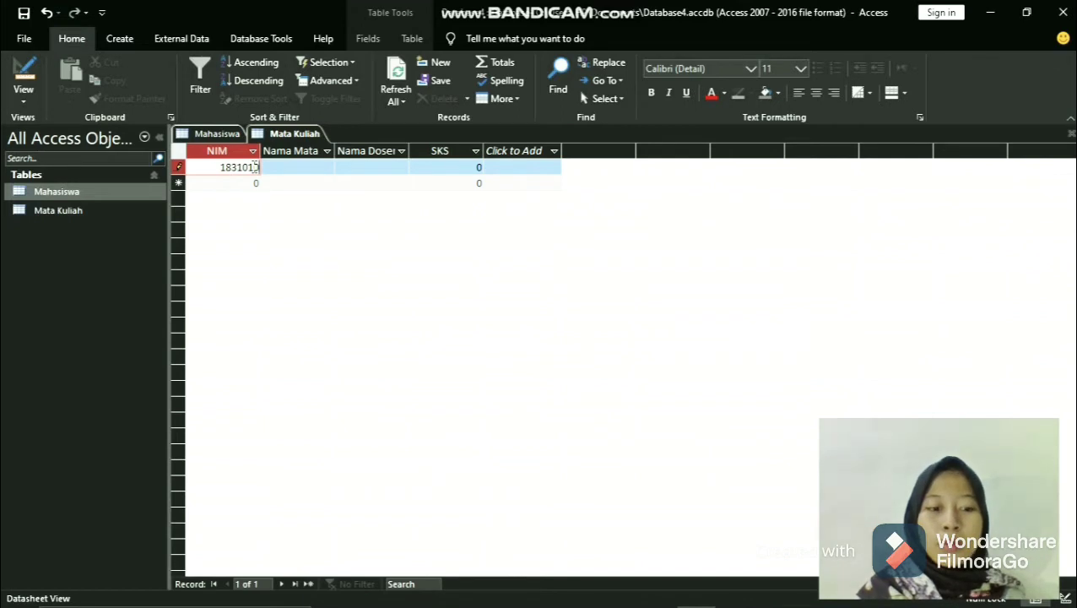
type("01")
- Fit the Nama Mata Kuliah column to its heading and enter Kesekretariatan as the first record's course name
left_click(298, 168)
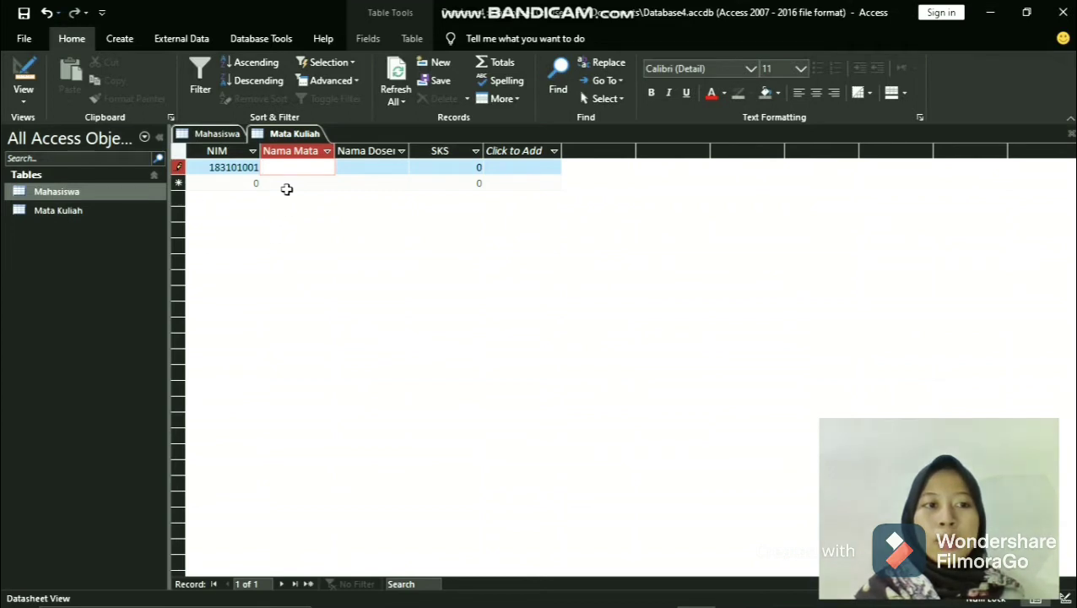
double_click(335, 146)
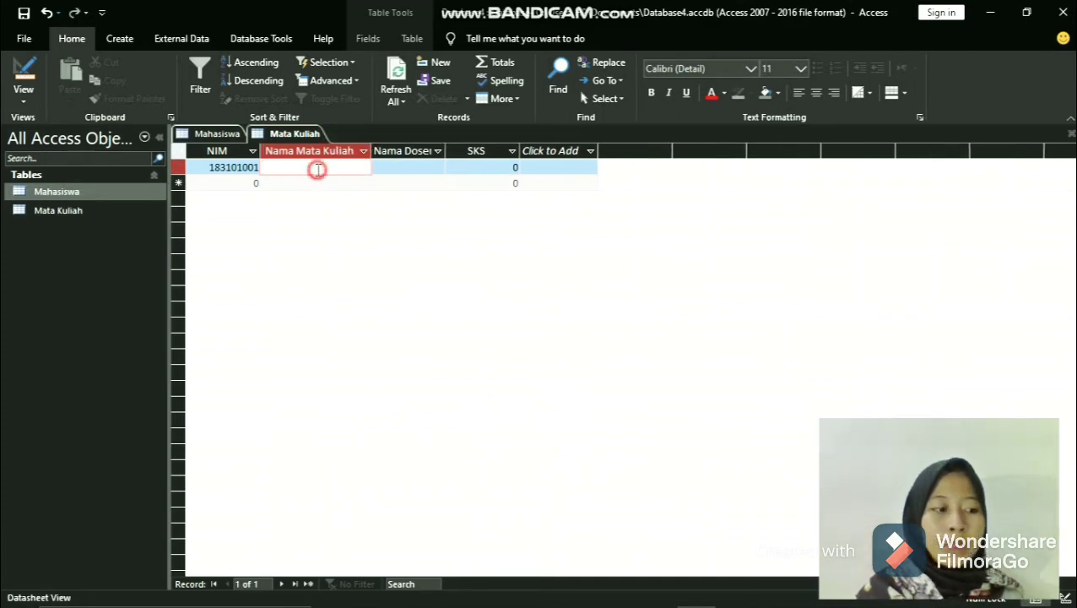
type("Ke")
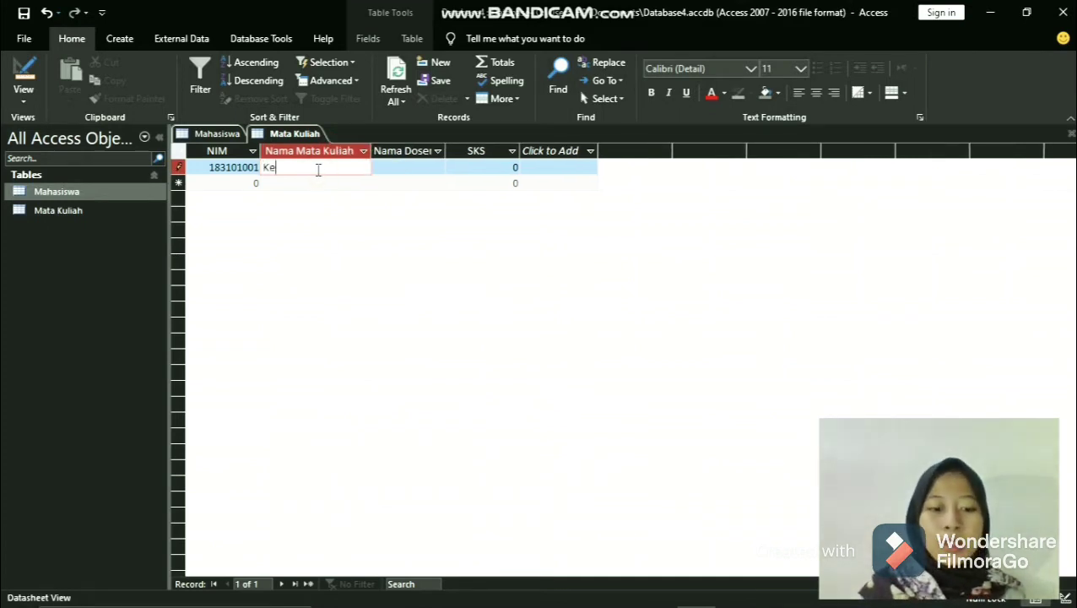
type("sekr")
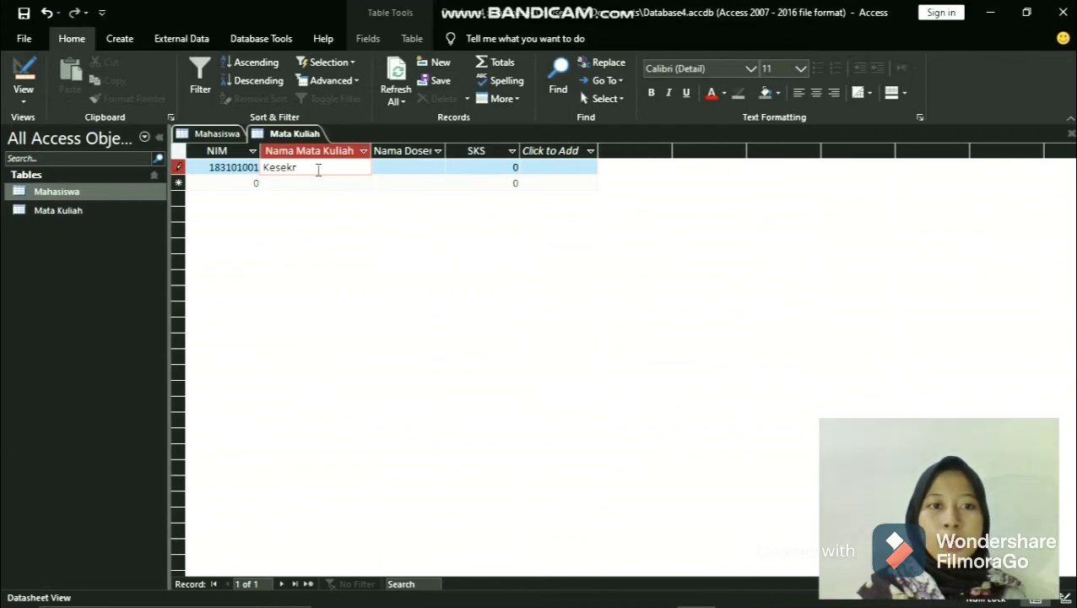
type("etariatan")
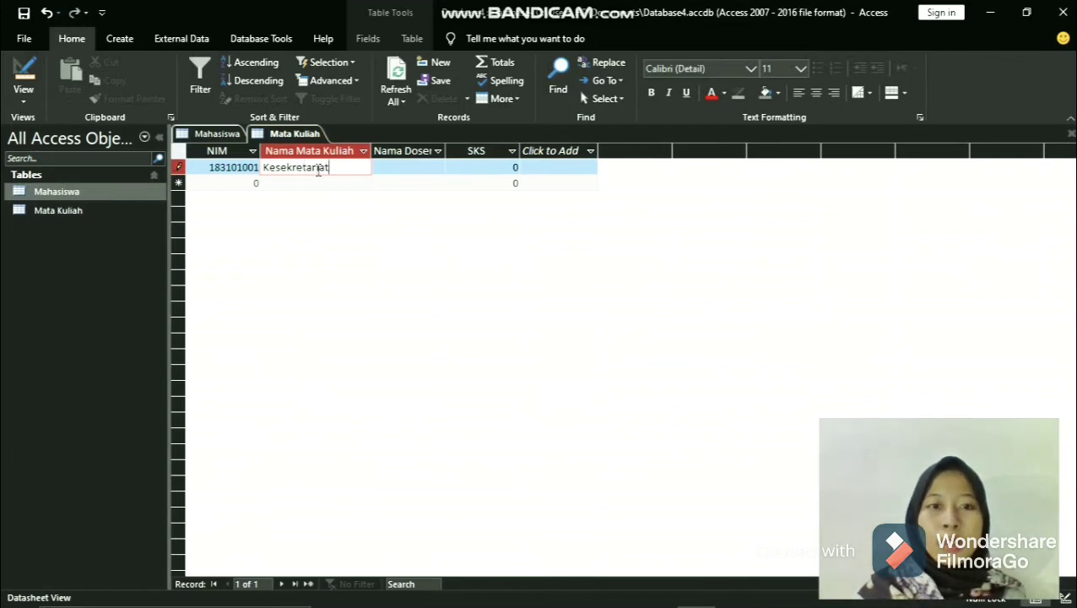
- Enter the lecturer's name as Nama Dosen and 3 as the SKS of the first record
left_click(415, 167)
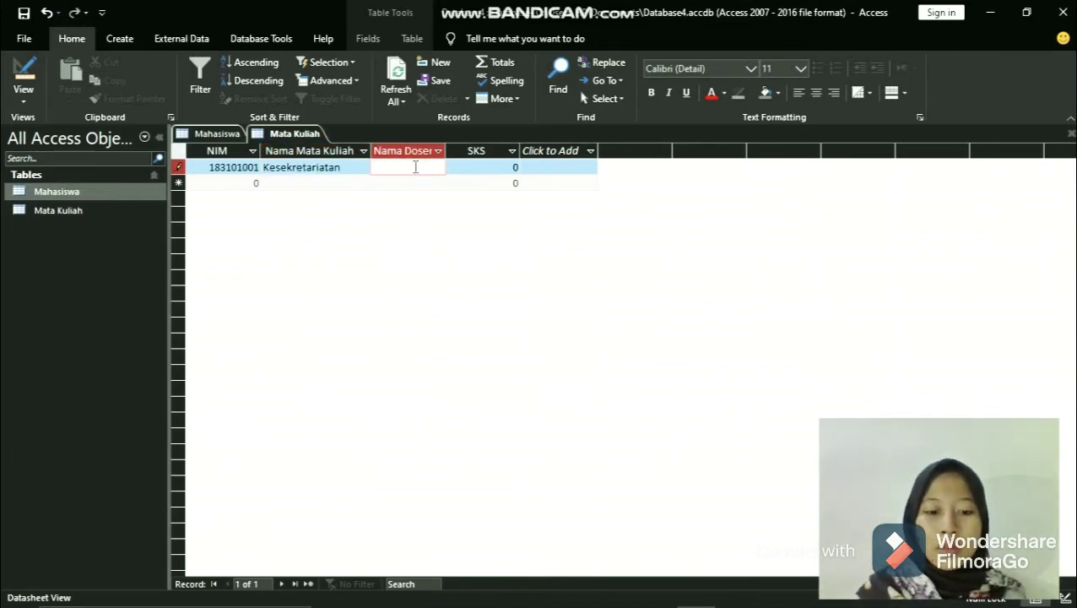
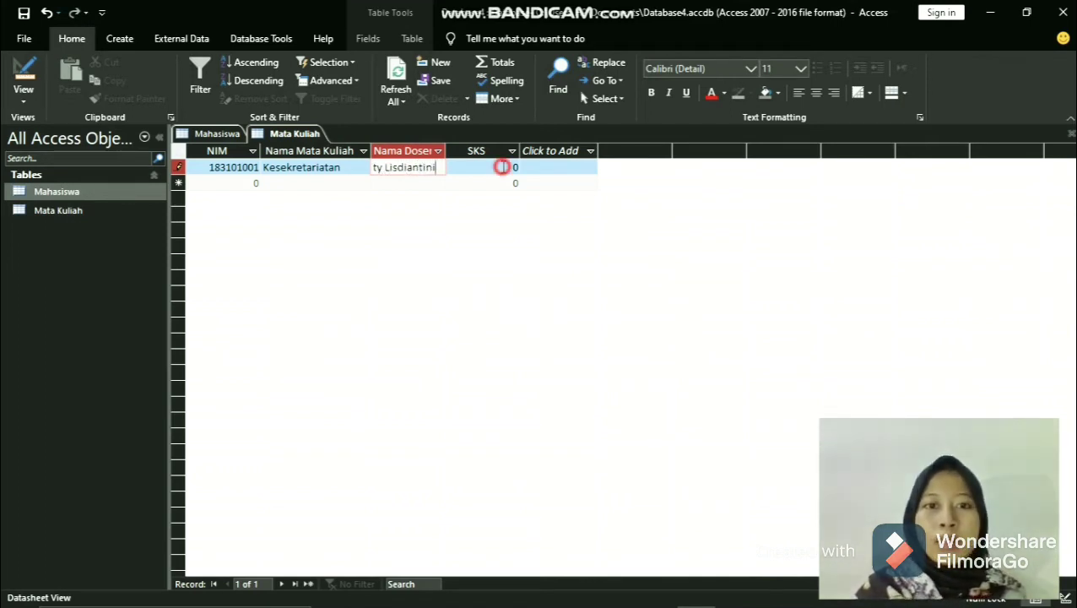
left_click(503, 167)
key("BackSpace")
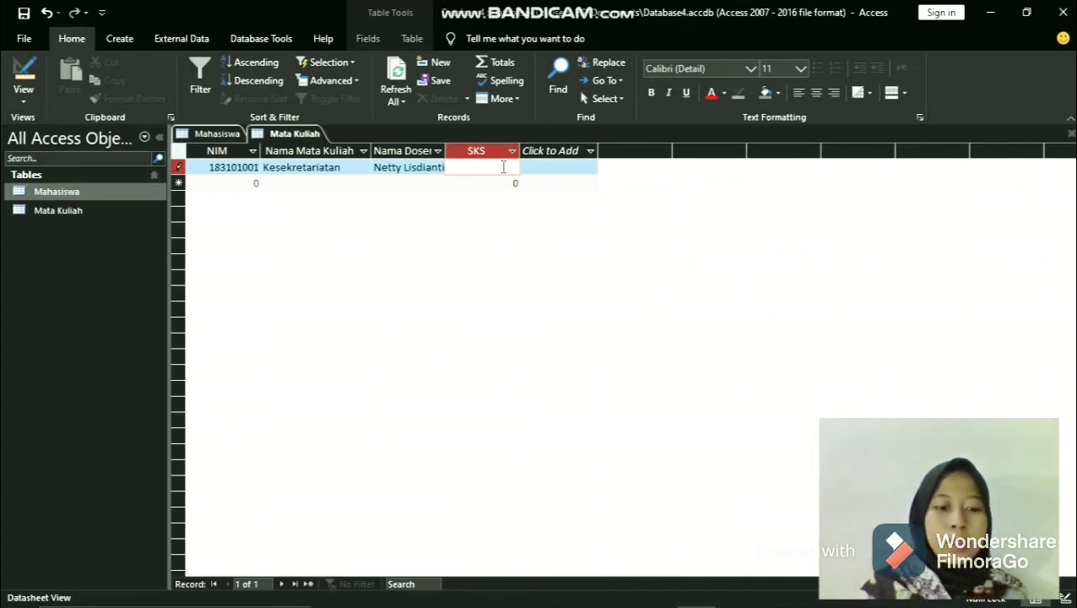
- Start a second record with the next student's ID number as NIM and Kecepatan Mengetik as the course name
left_click(235, 185)
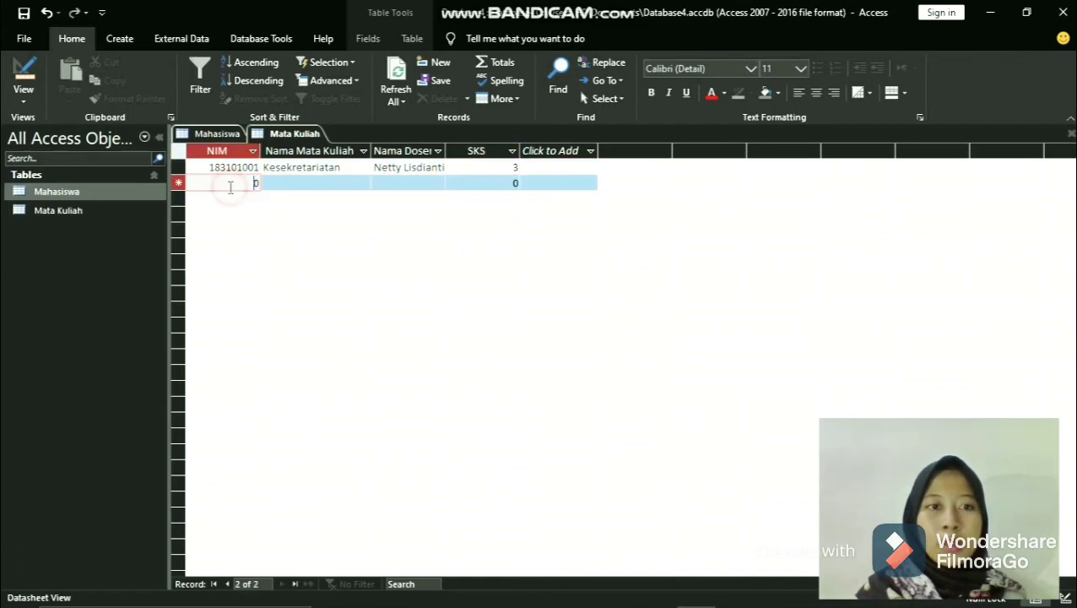
key("BackSpace")
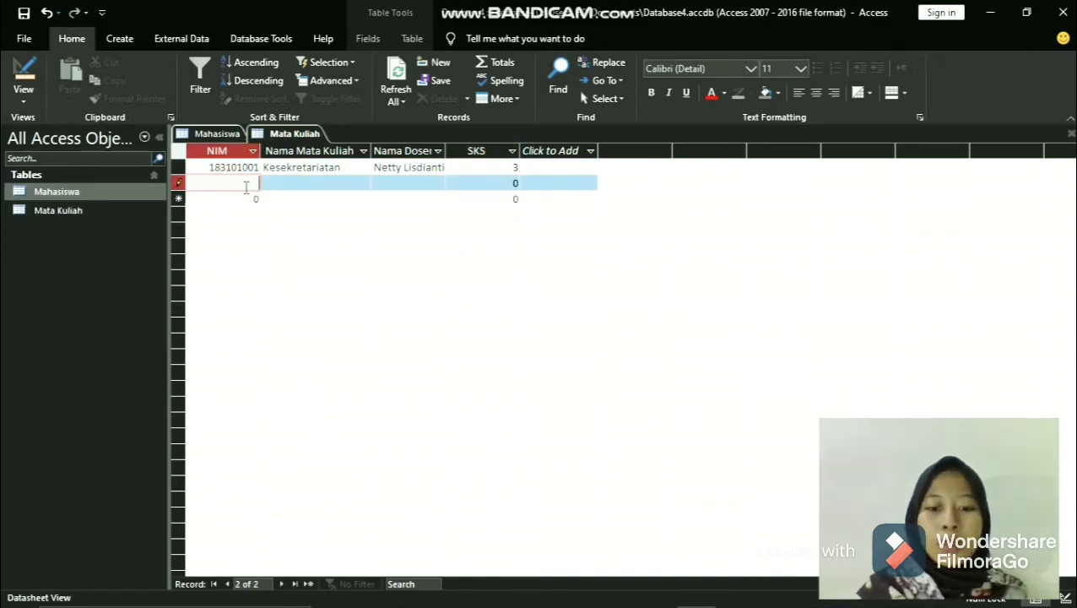
type("183101002")
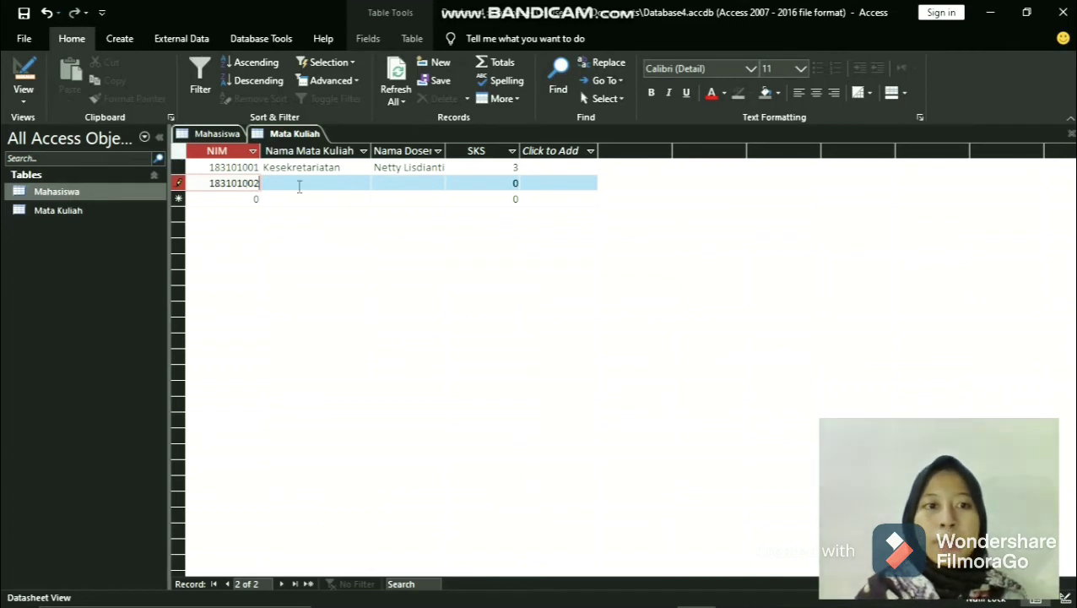
left_click(330, 188)
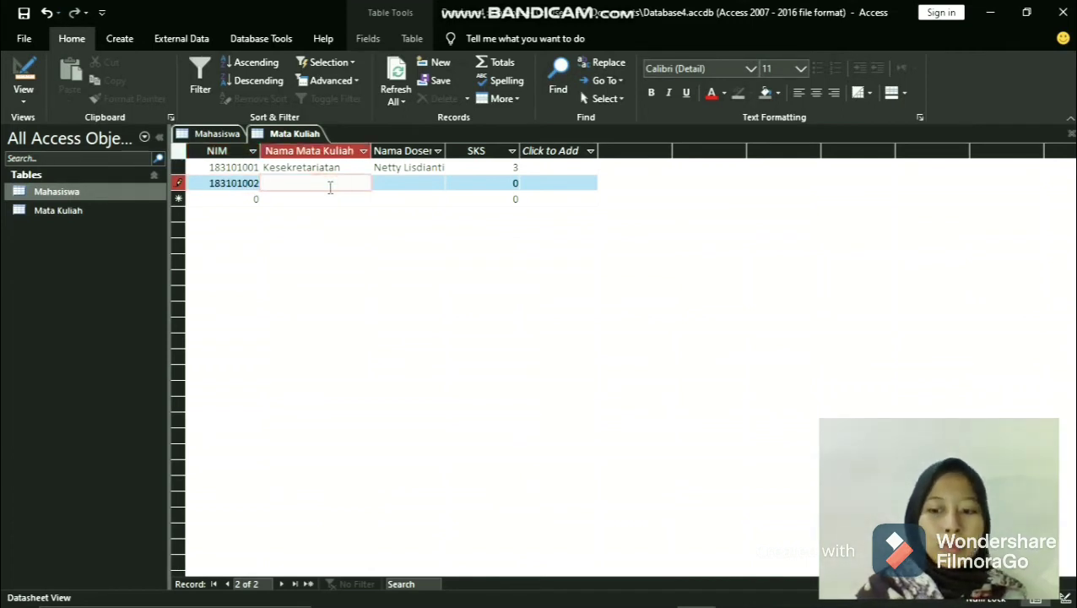
type("Kec")
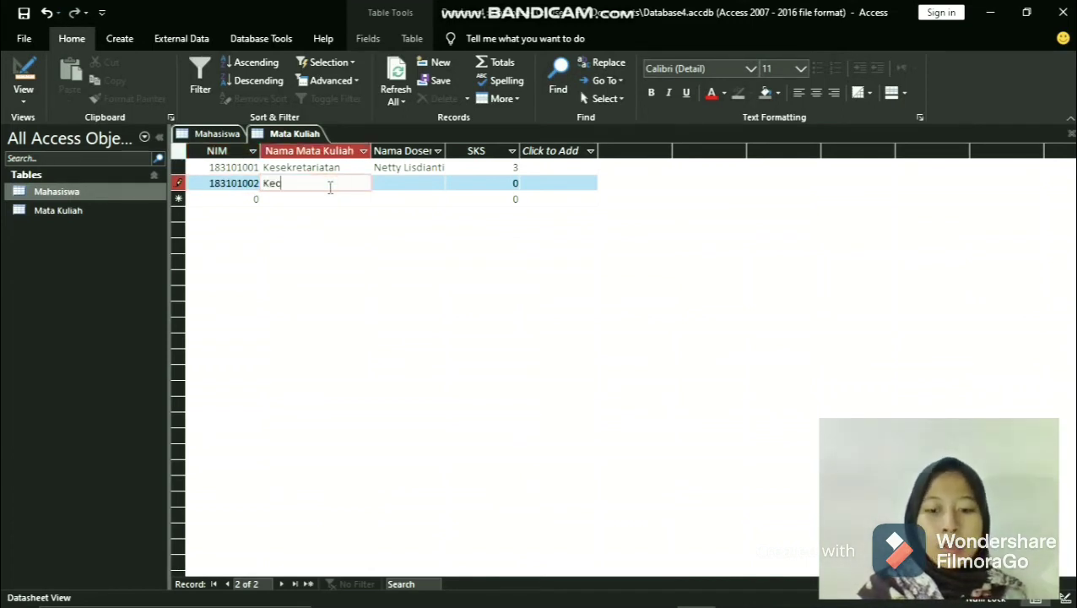
type("eopa")
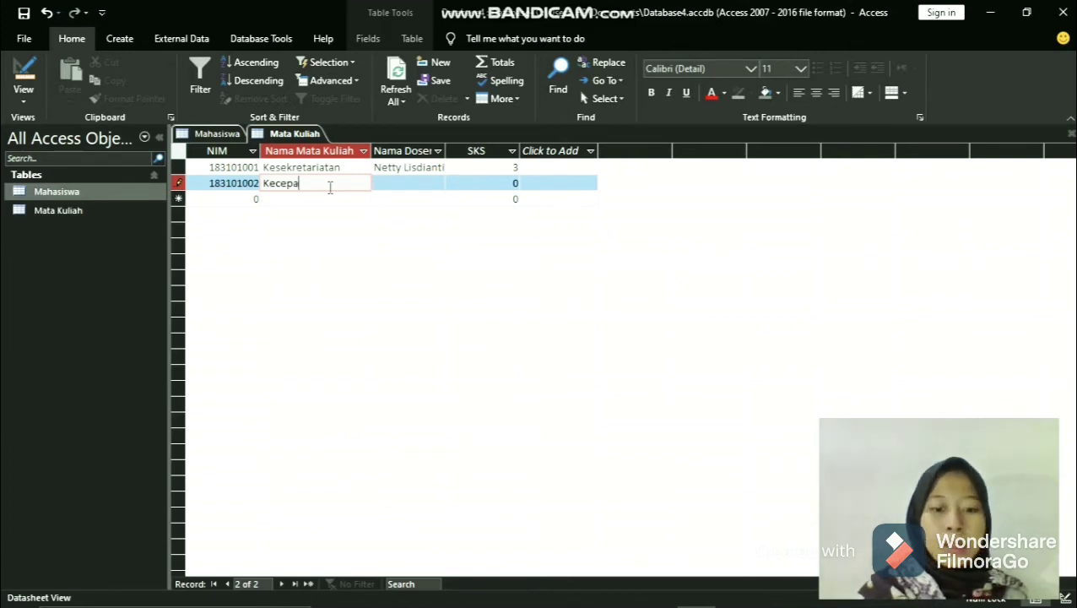
type("tan Mengetik")
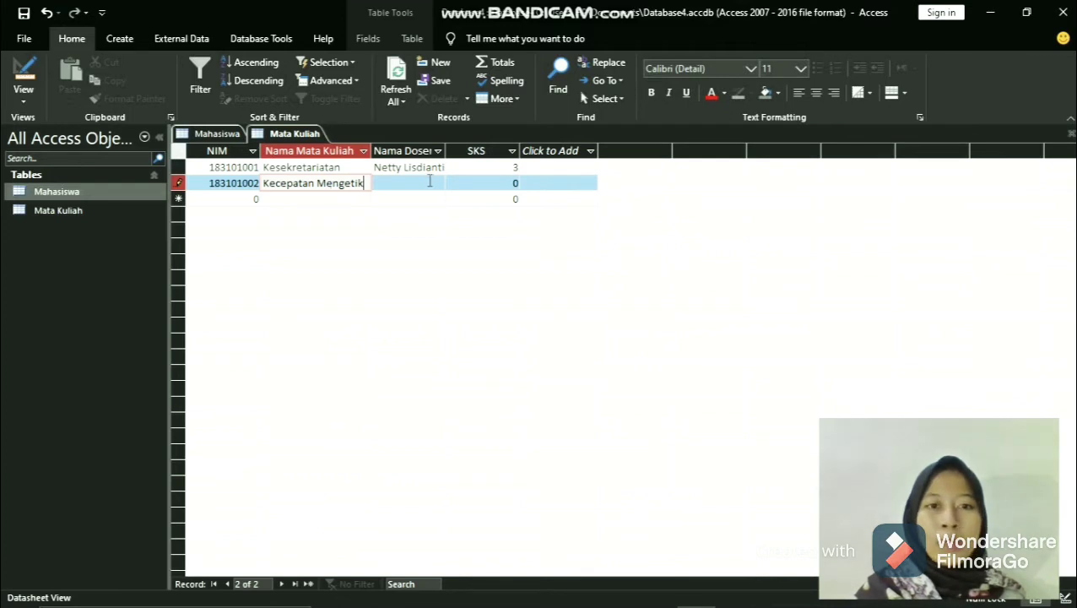
- Fit the Nama Dosen column to its contents and enter the lecturer's name in the second record
key("Tab")
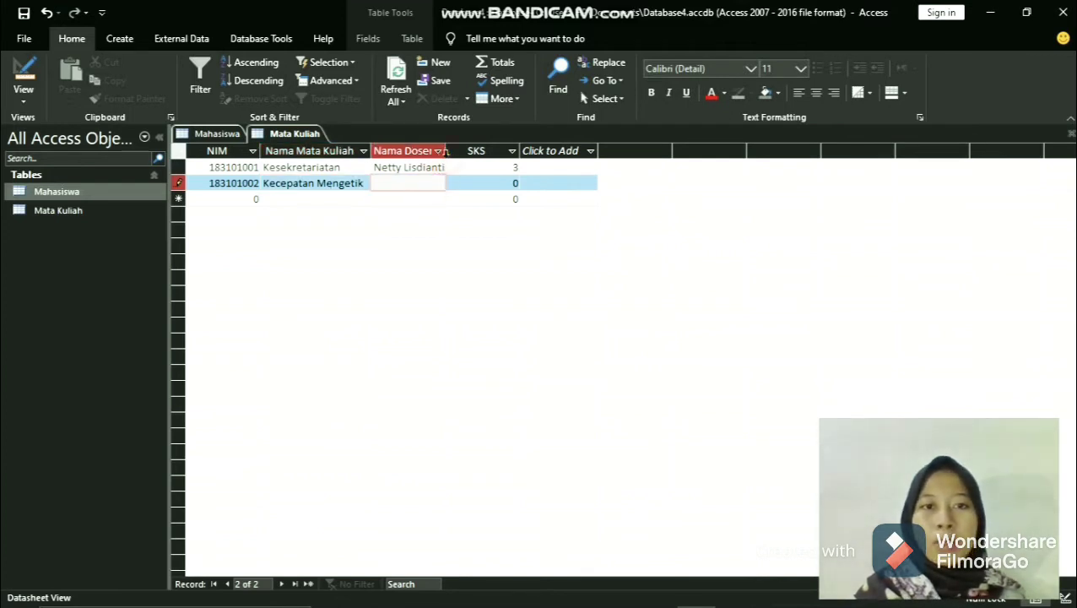
double_click(444, 152)
left_click(419, 185)
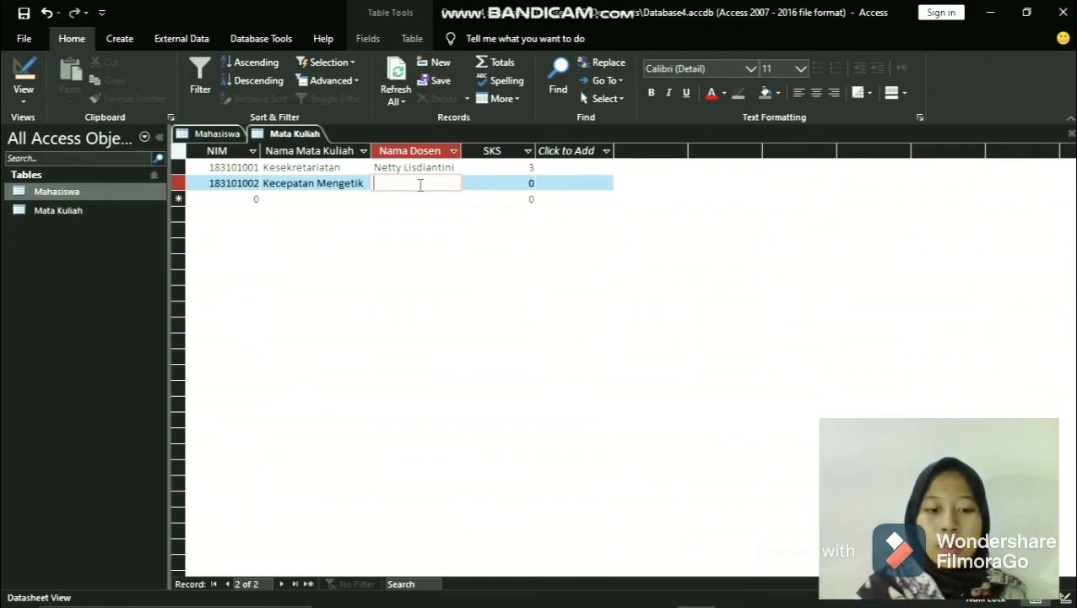
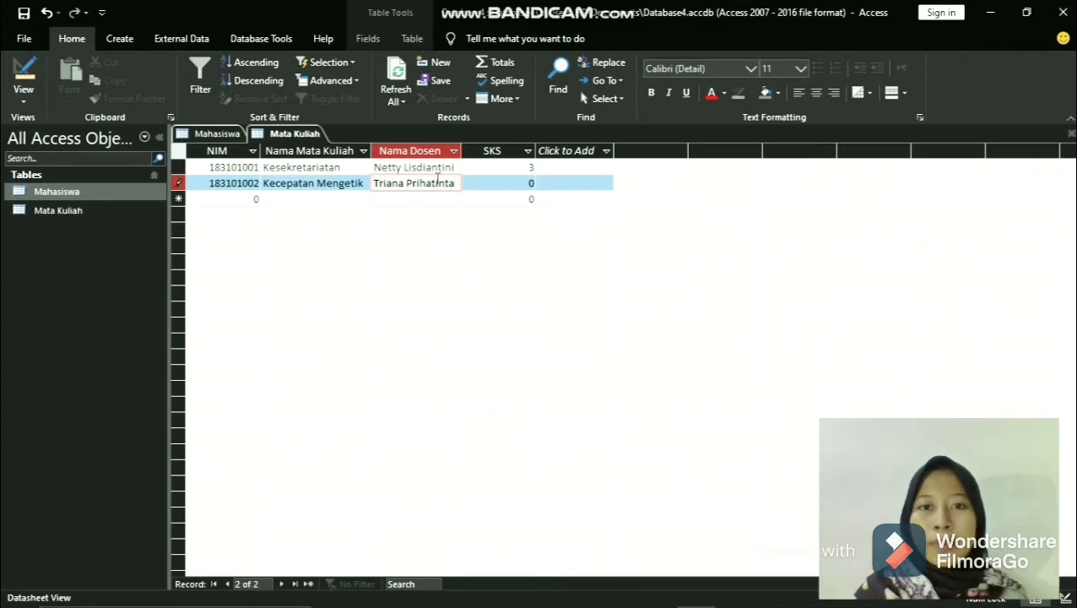
- Set the SKS of the Kecepatan Mengetik record to 2
left_click(489, 186)
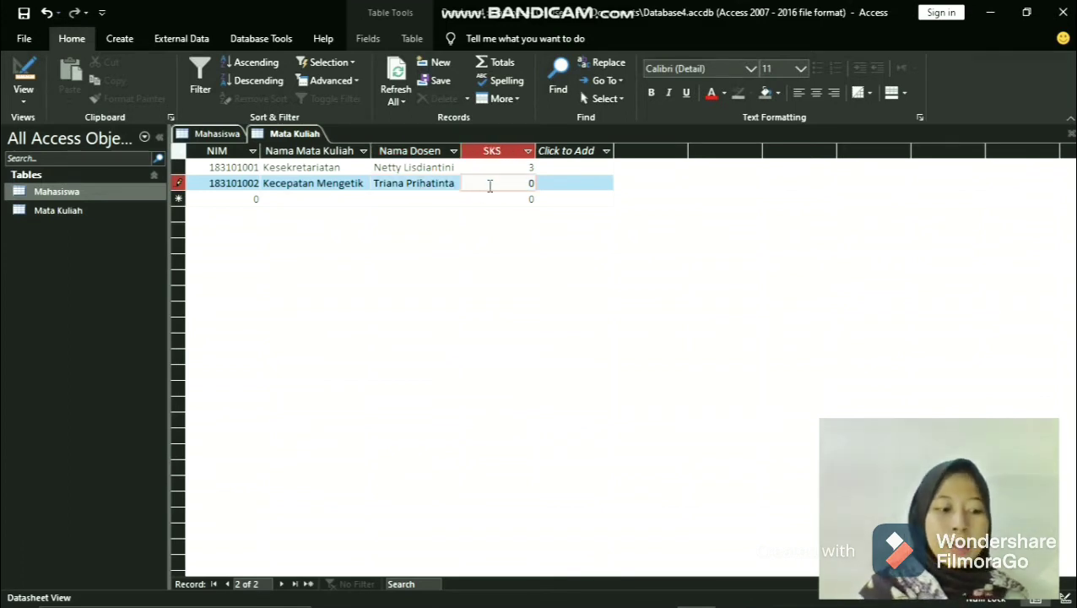
key("BackSpace")
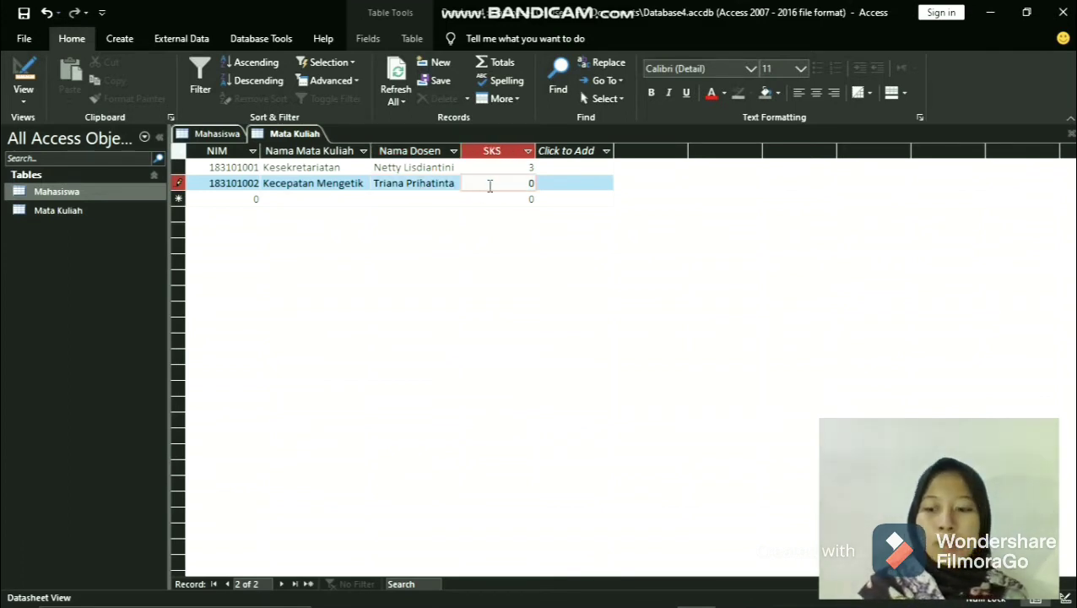
type("2")
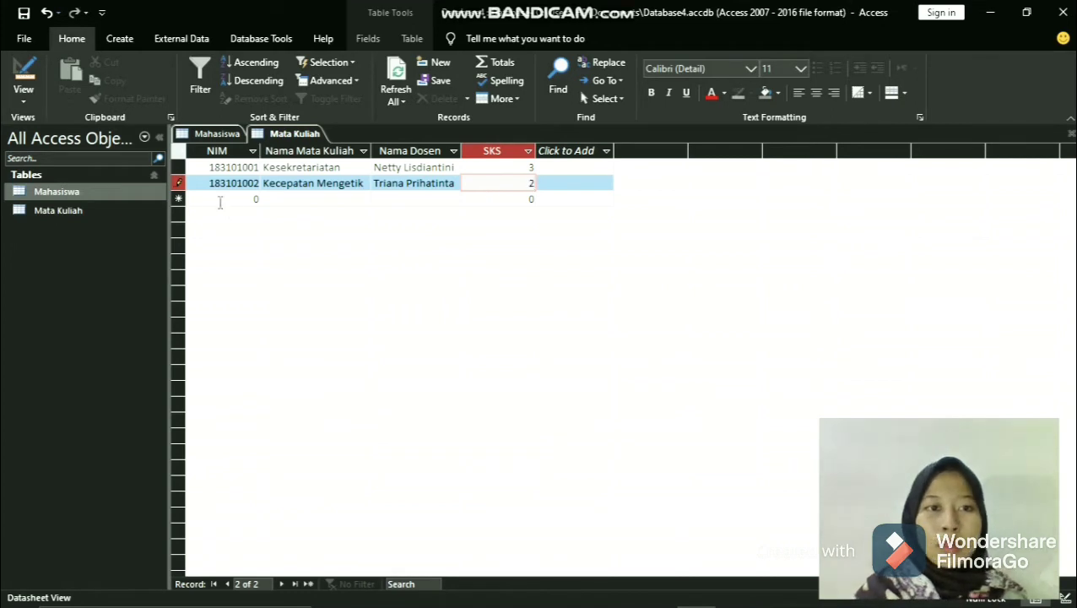
- Start a third Mata Kuliah record with the next student's ID number in the NIM field
left_click(219, 201)
type("1")
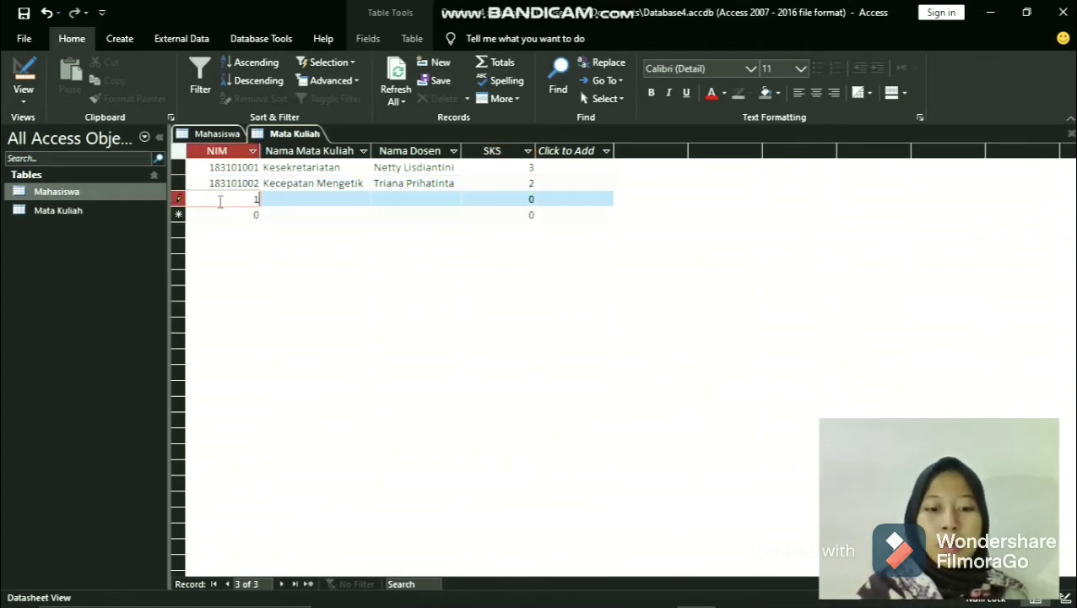
type("831")
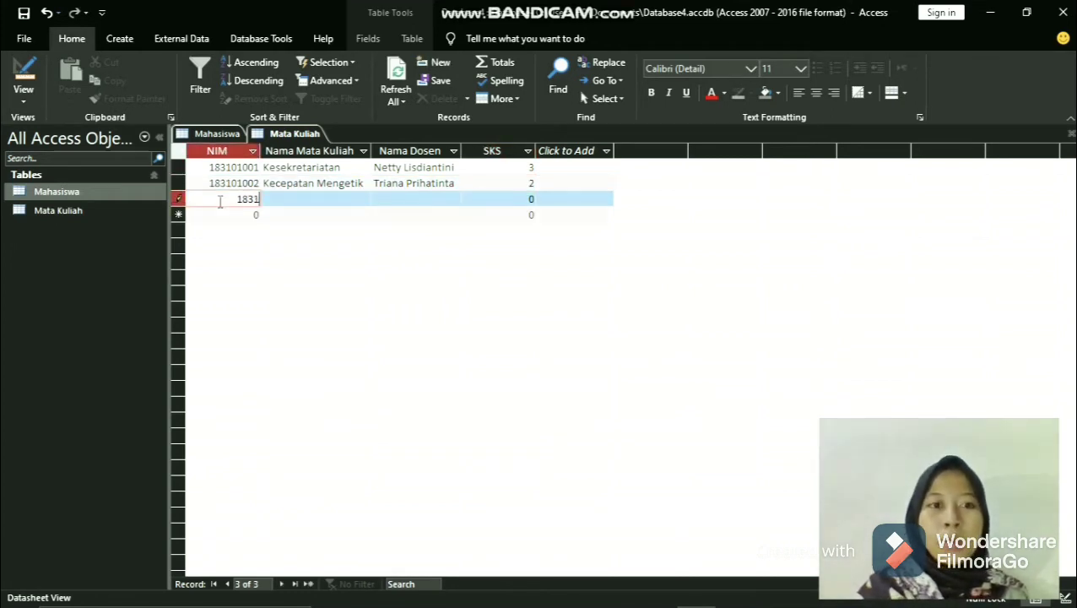
type("0100")
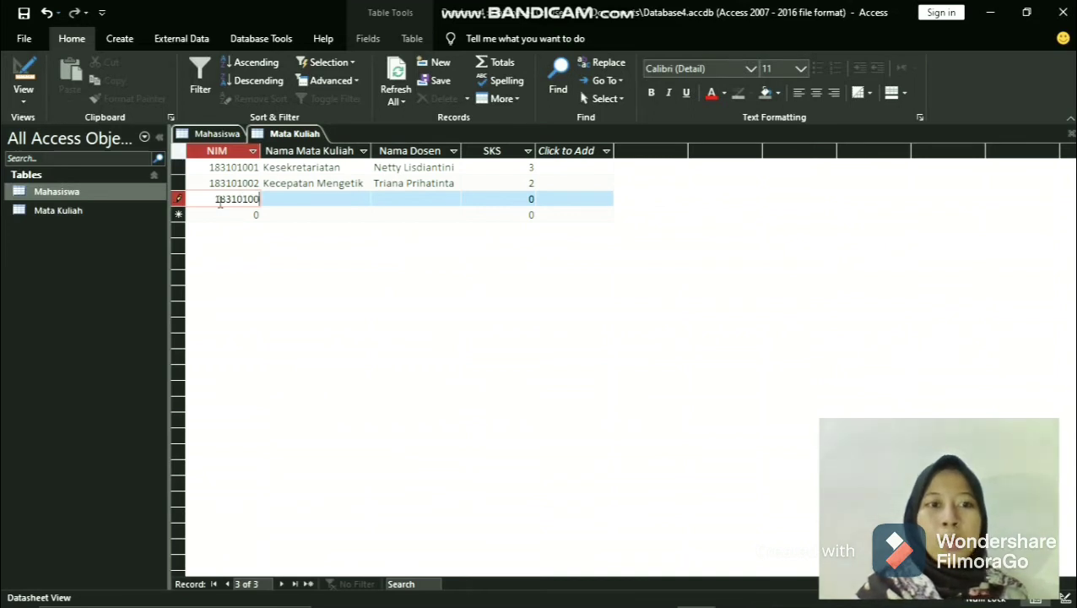
type("3")
- Enter Pengolah Data 2 as the Nama Mata Kuliah of the third record
left_click(325, 198)
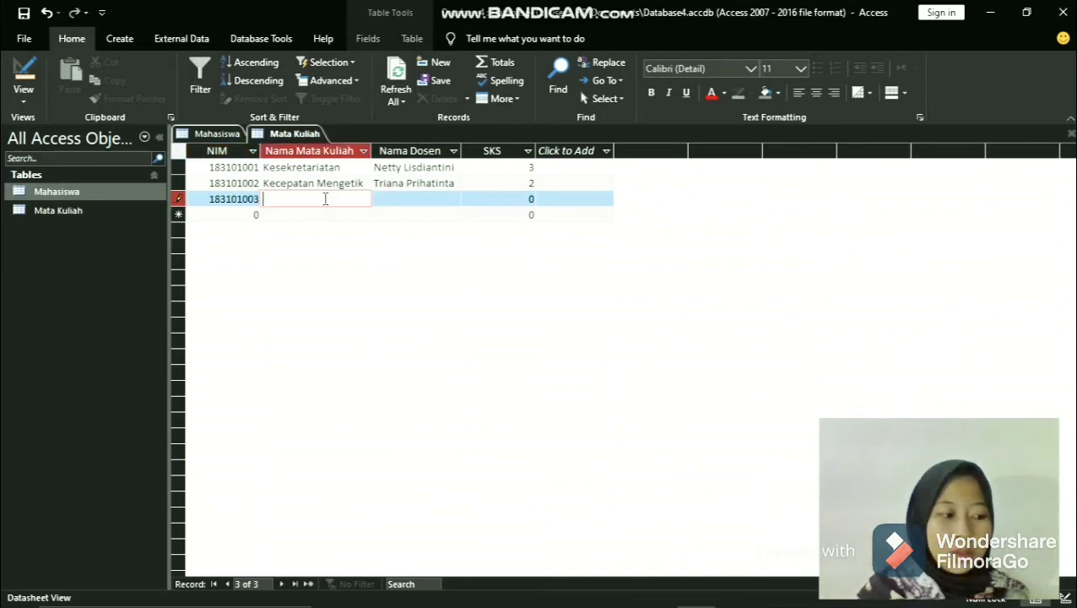
type("Peng")
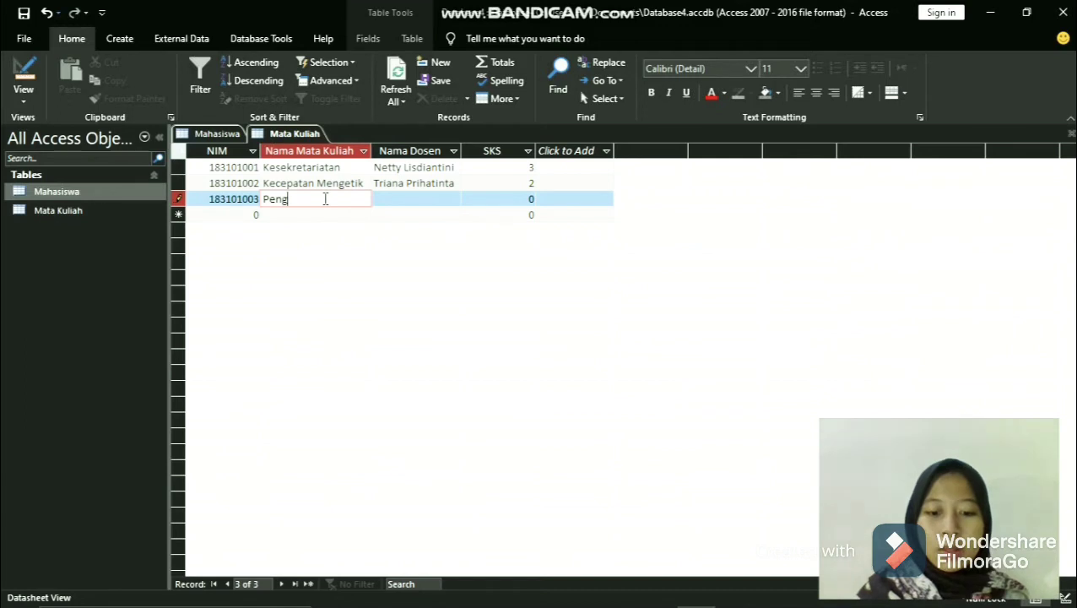
type("olahan")
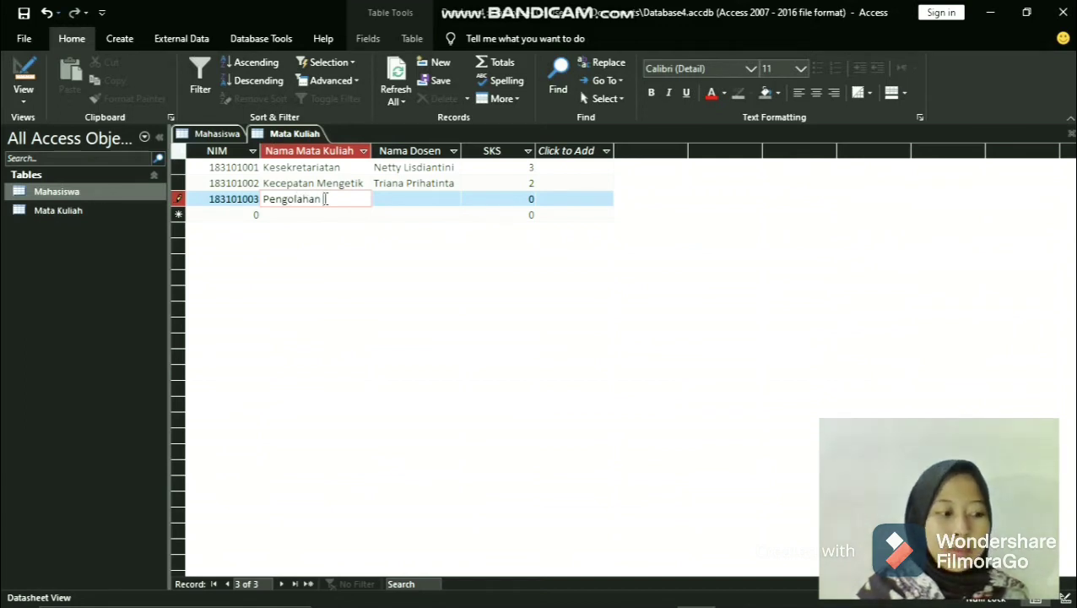
key("BackSpace")
key("BackSpace")
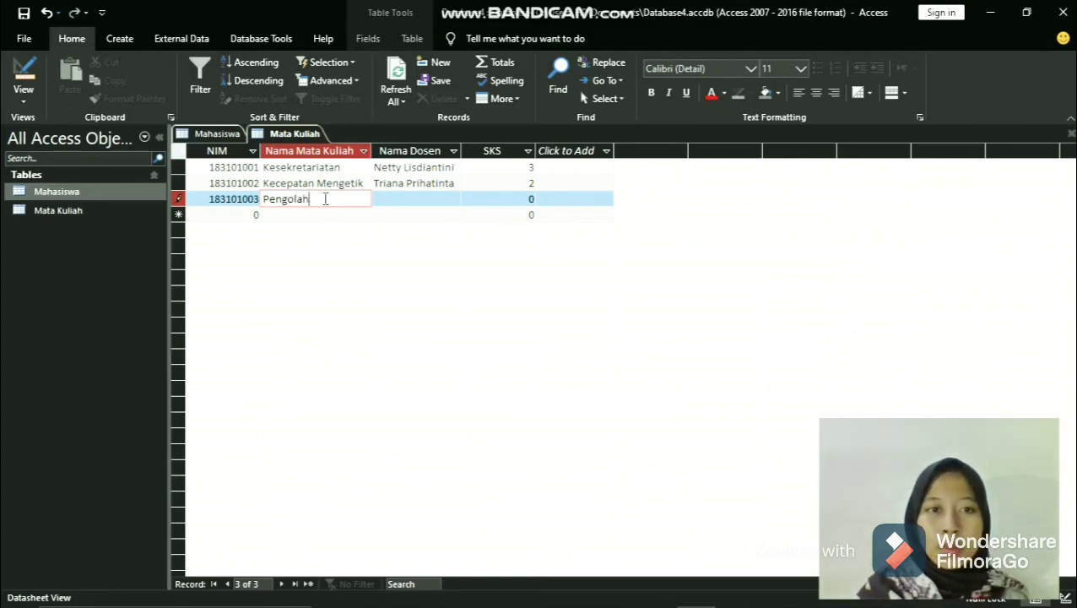
type("Data")
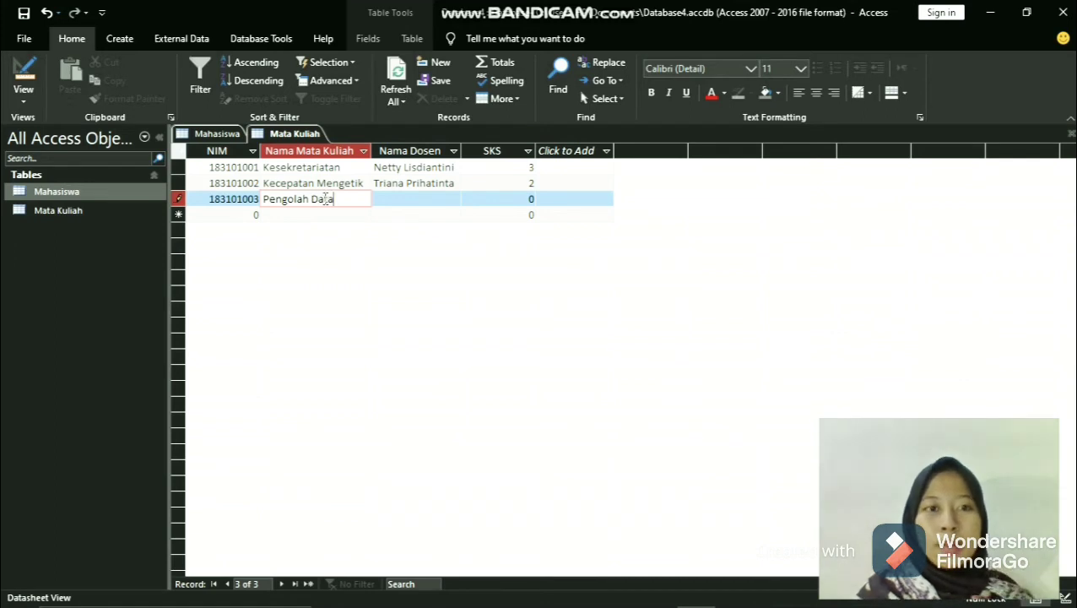
type(" 2")
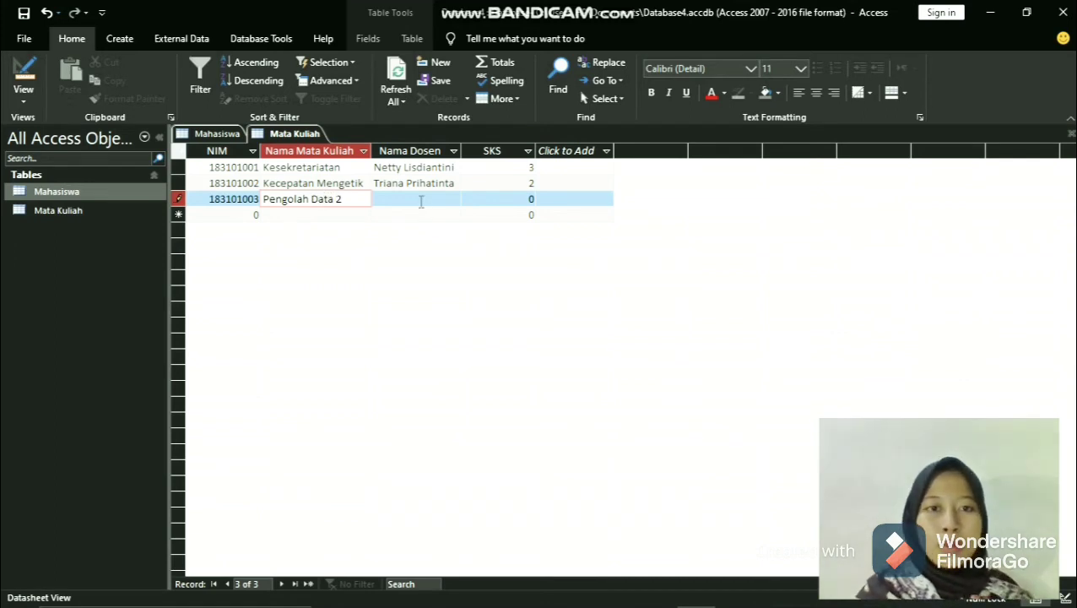
- Enter the lecturer's name as Nama Dosen and 2 as the SKS of the third record
left_click(420, 201)
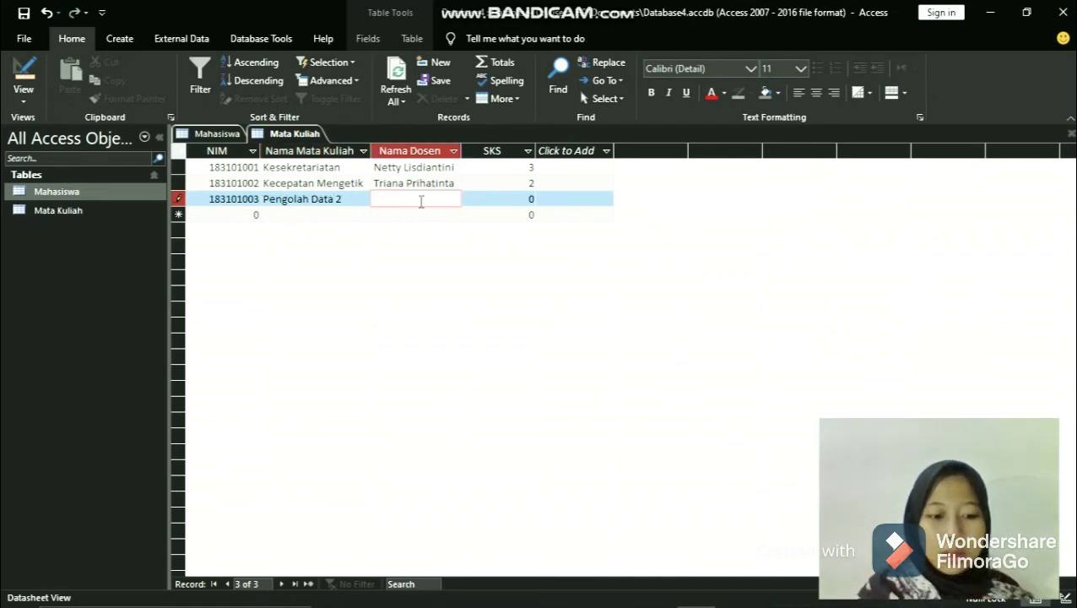
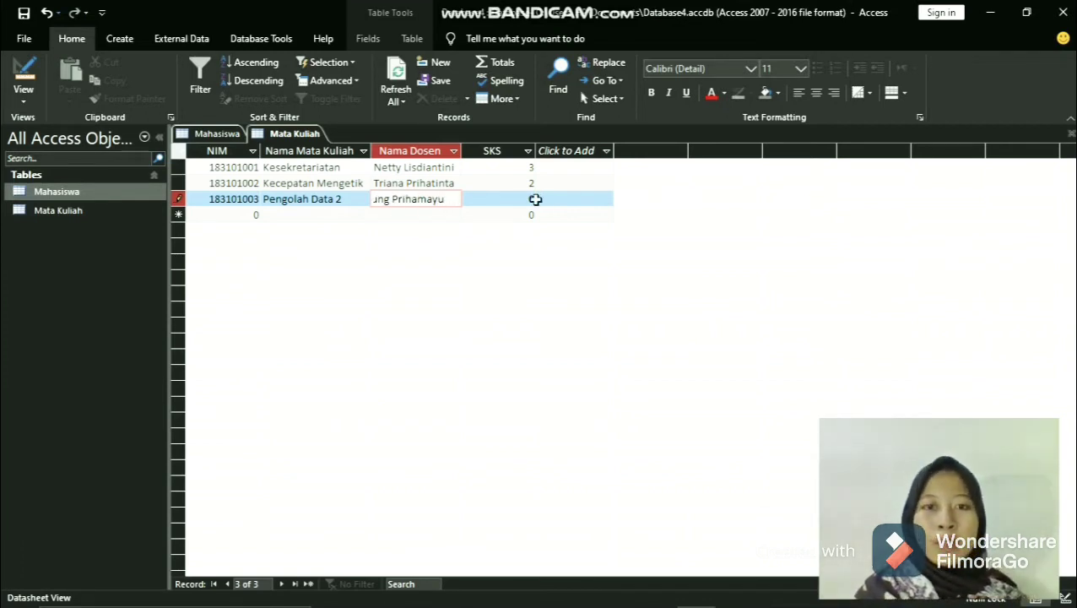
left_click(534, 199)
left_click(520, 198)
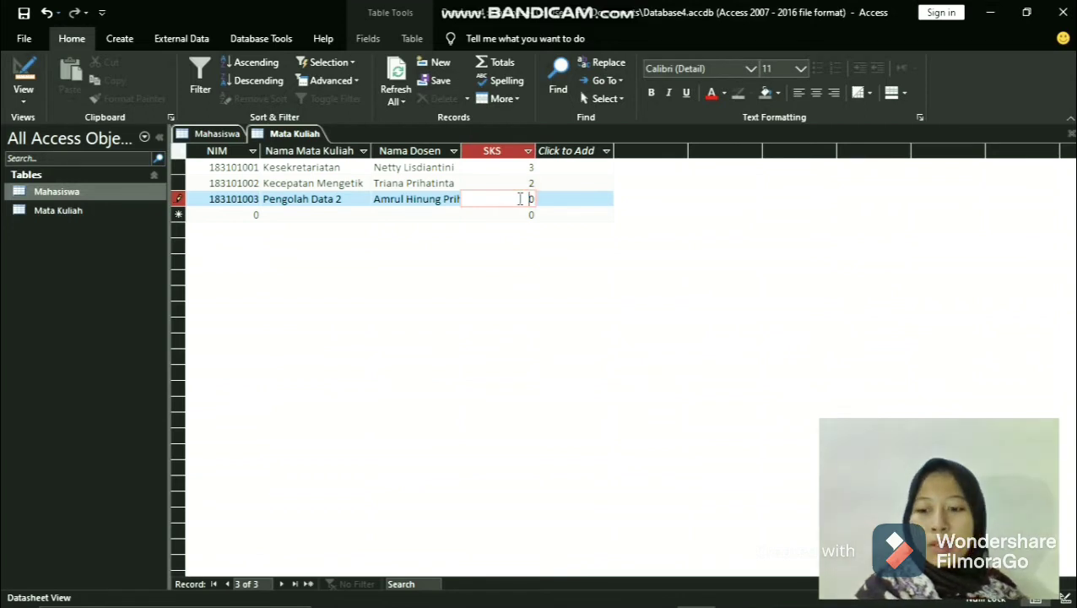
key("Right")
key("BackSpace")
type("2")
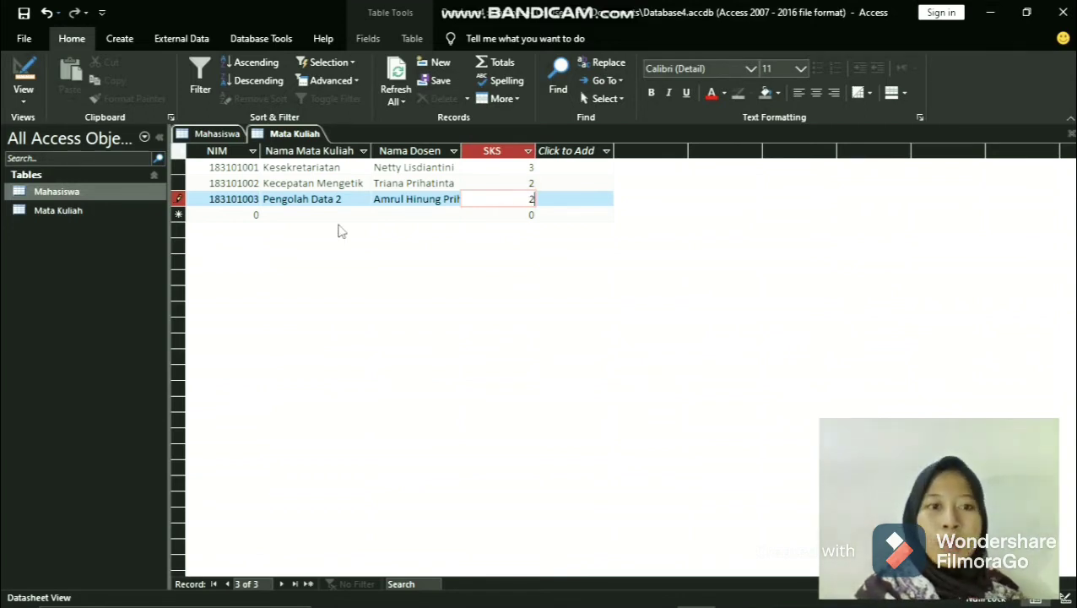
- Start a fourth record with the next student's ID number as NIM and Pelayanan Prima as the course name
left_click(226, 214)
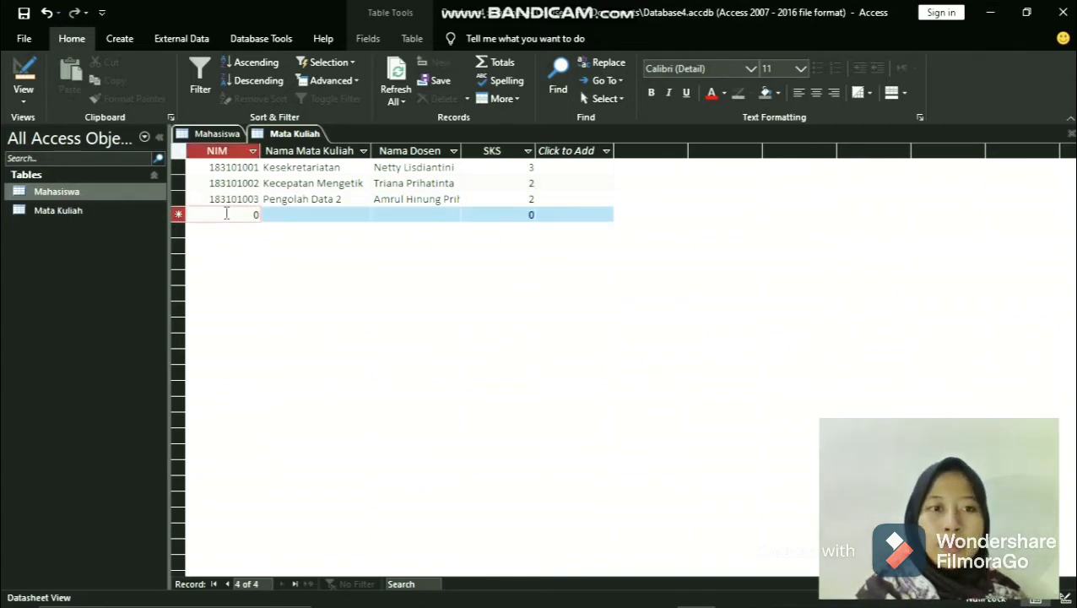
key("BackSpace")
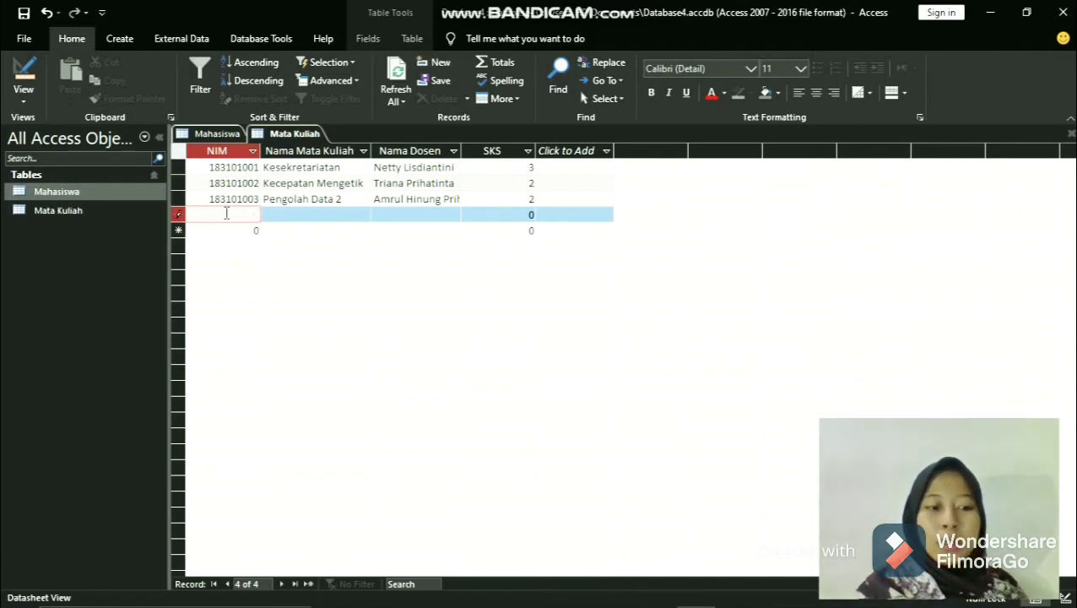
type("183")
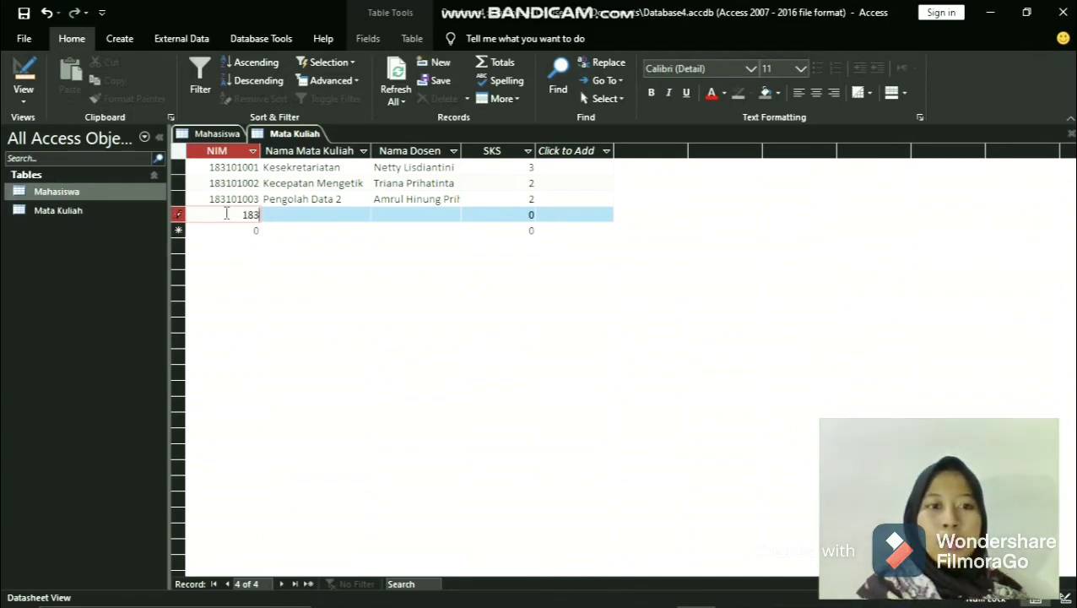
type("101004")
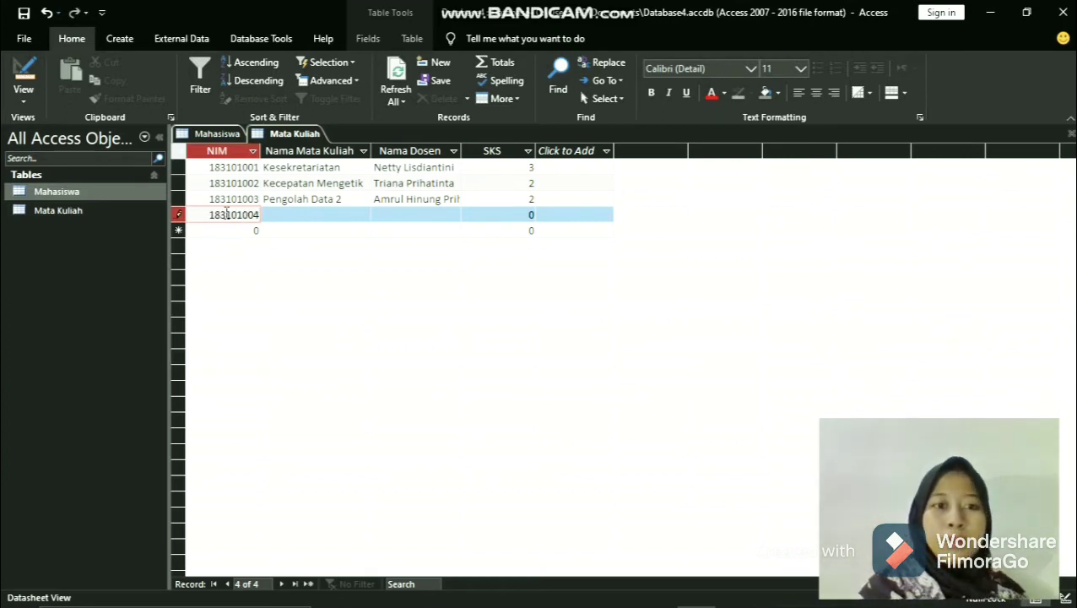
key("Tab")
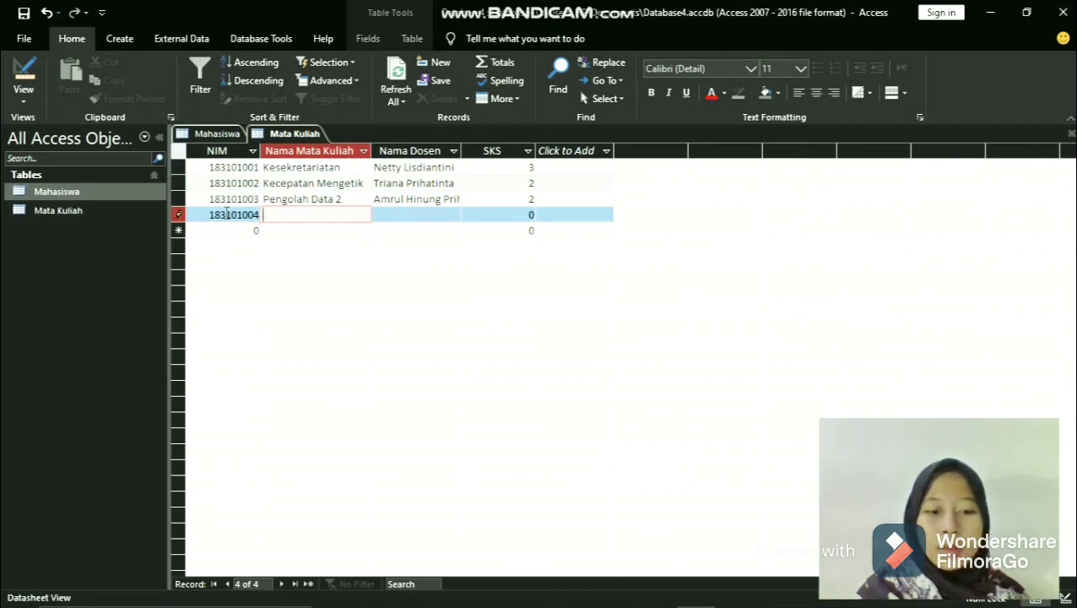
type("Pelayanan")
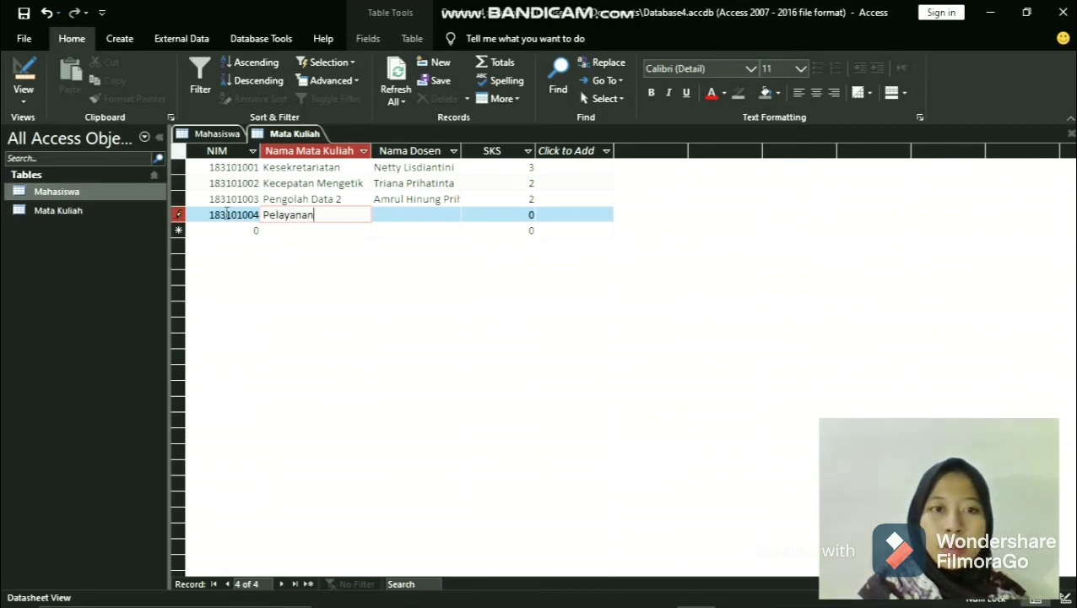
type(" Prima")
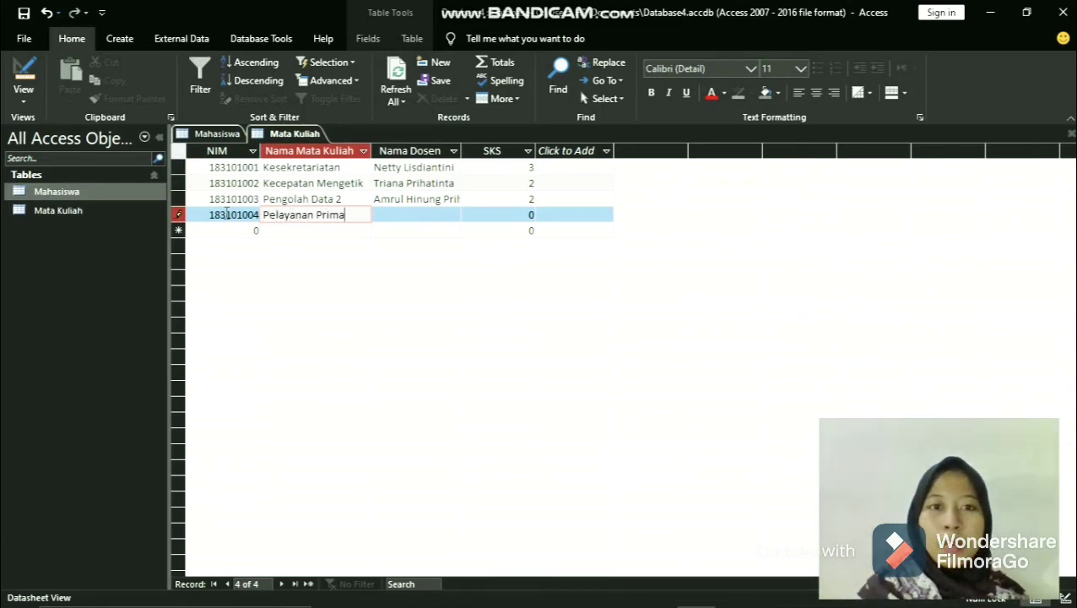
- Enter the lecturer's name as Nama Dosen and 3 as the SKS of the fourth record
key("Tab")
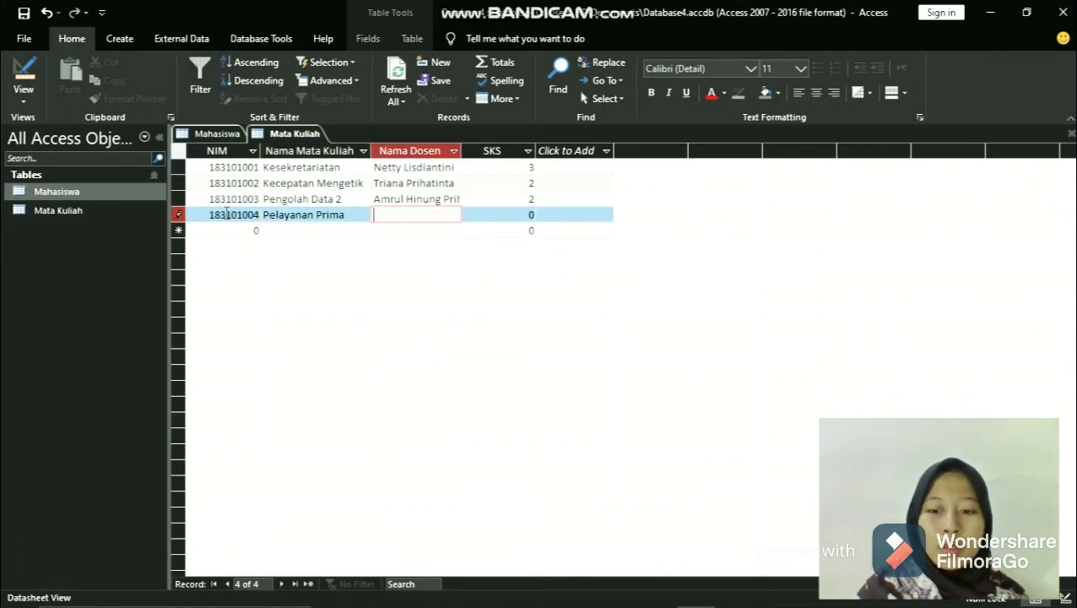
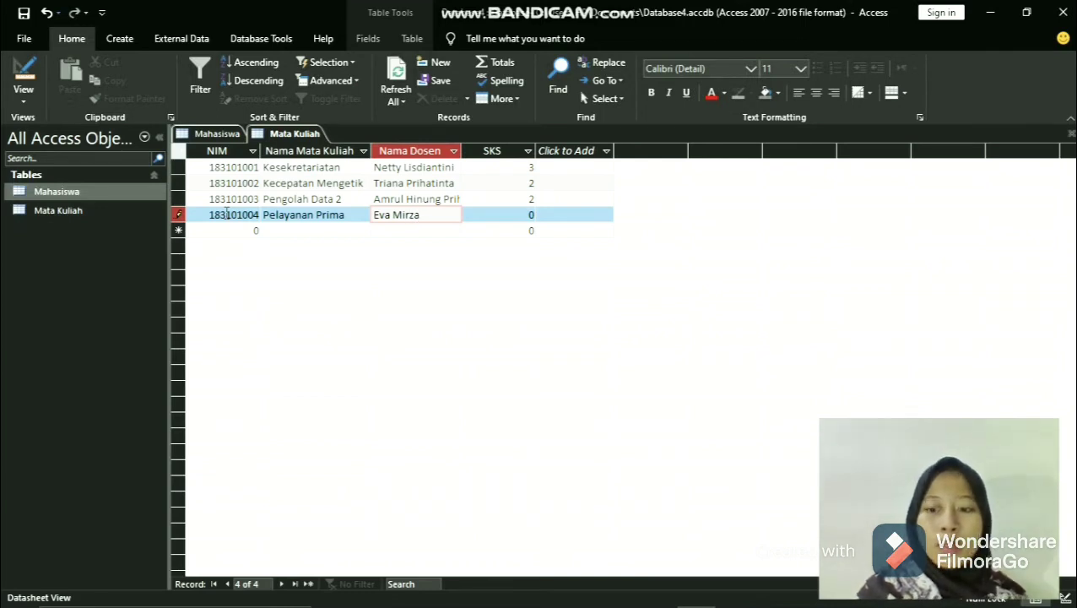
key("Tab")
key("BackSpace")
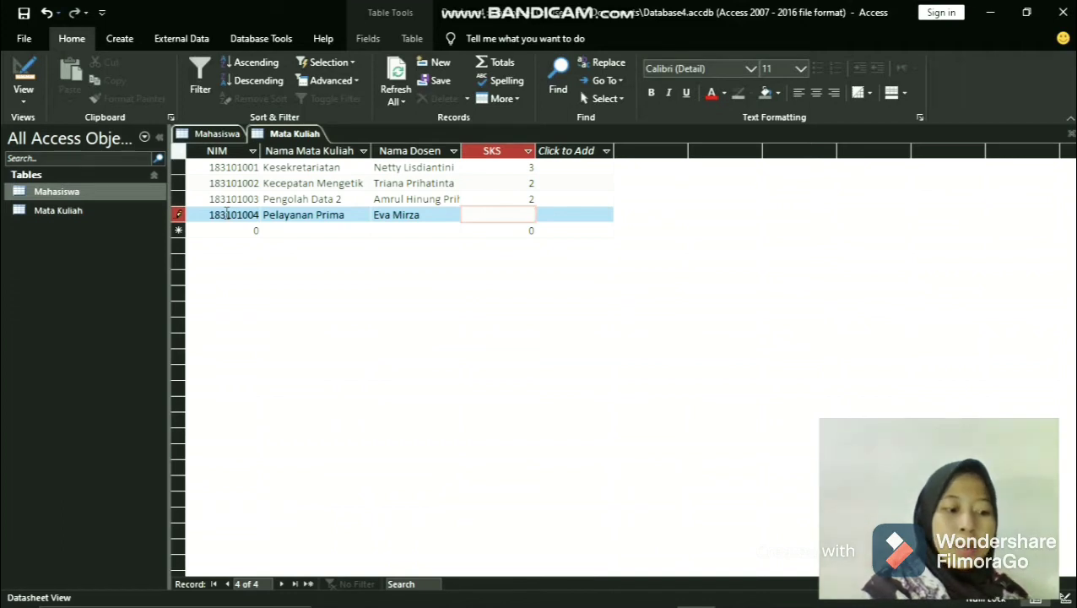
type("3")
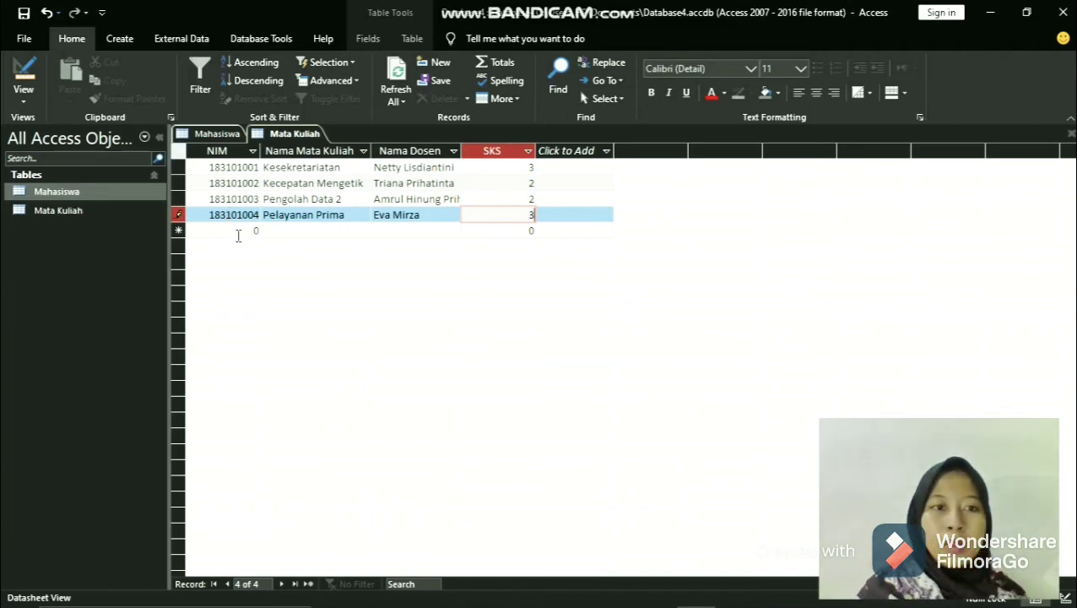
- Start a fifth Mata Kuliah record with the next student's ID number in the NIM field
left_click(235, 231)
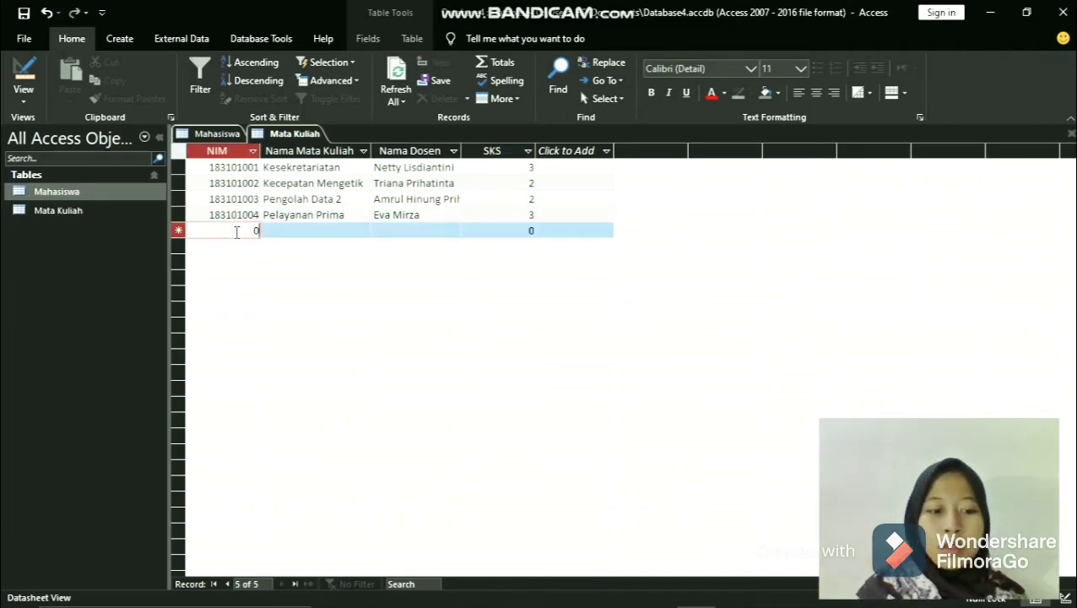
type("1831010")
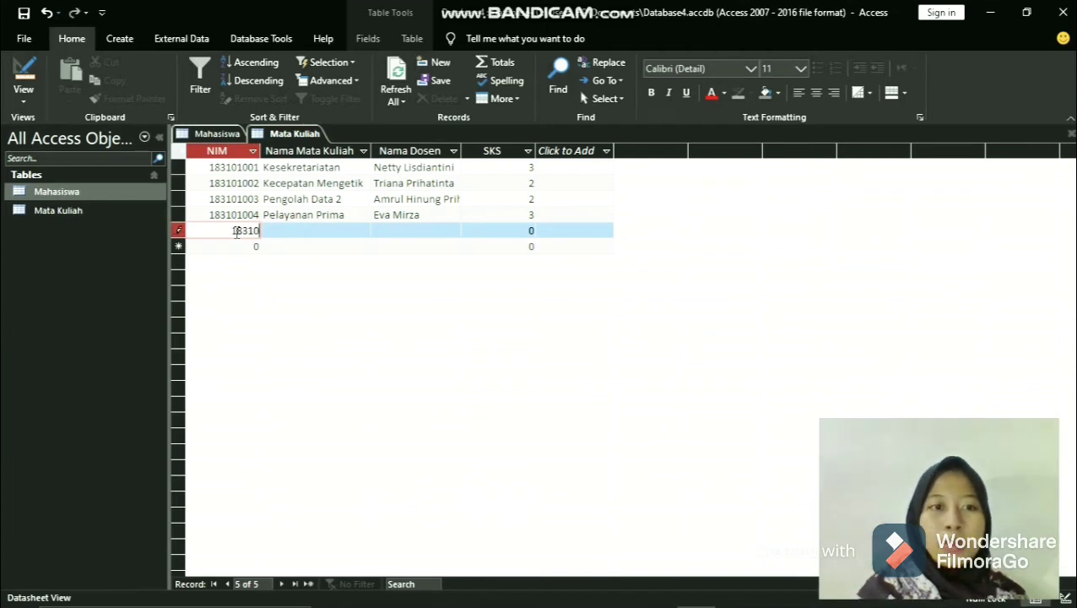
type("05")
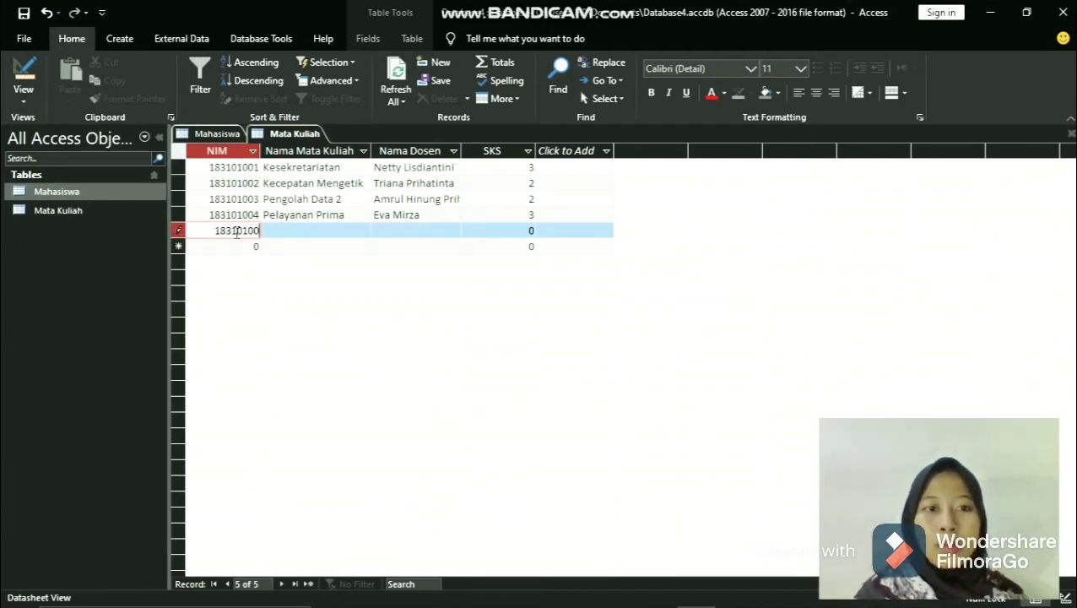
- Enter Manajemen Sumber Daya Manusia as the Nama Mata Kuliah of the fifth record
left_click(313, 231)
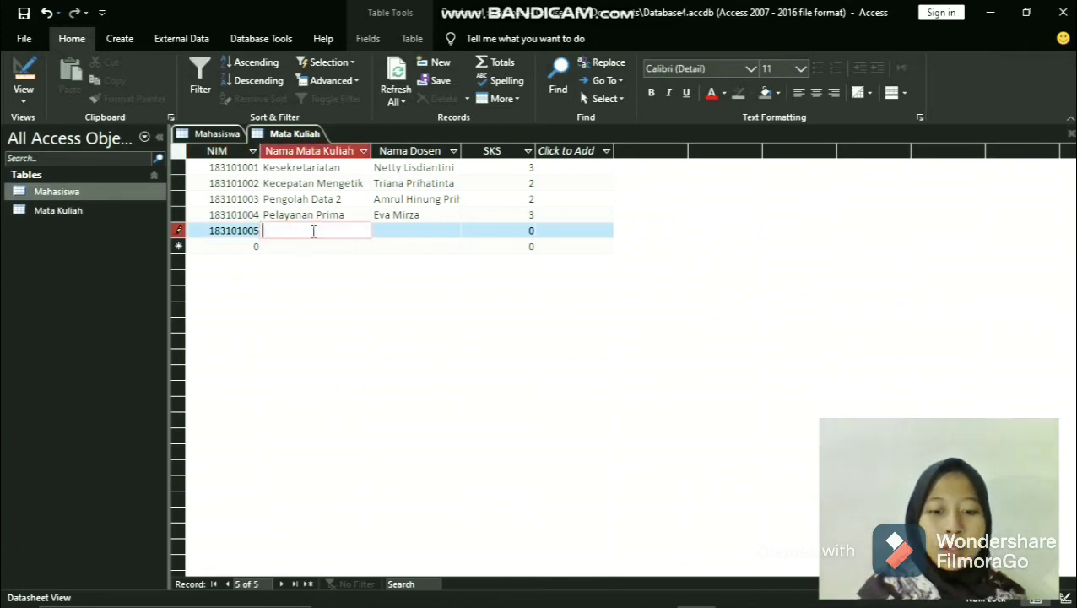
type("Sumb")
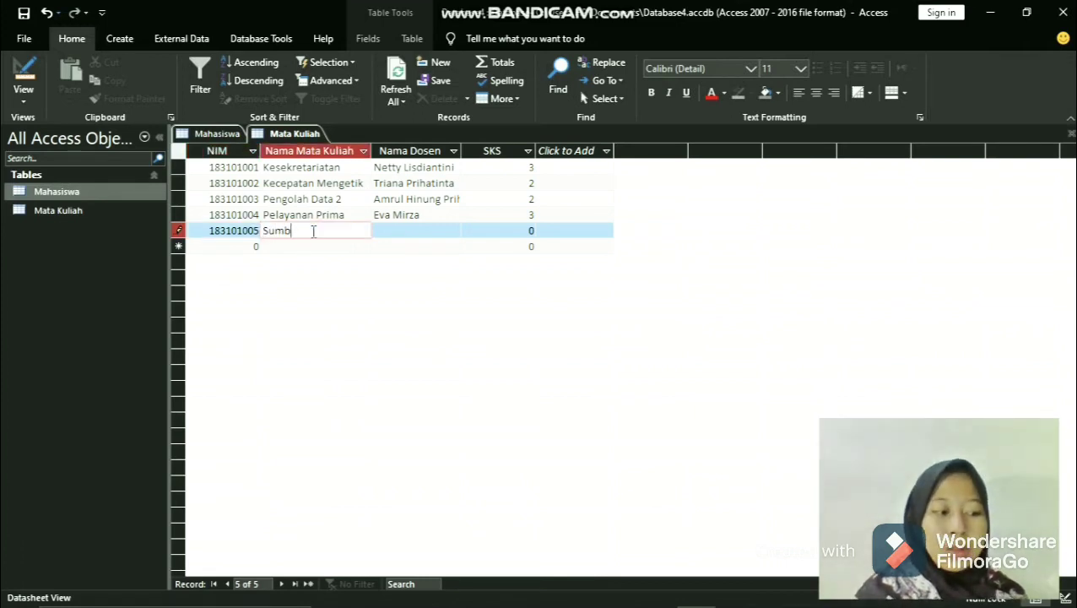
key("BackSpace")
key("BackSpace")
key("BackSpace")
key("BackSpace")
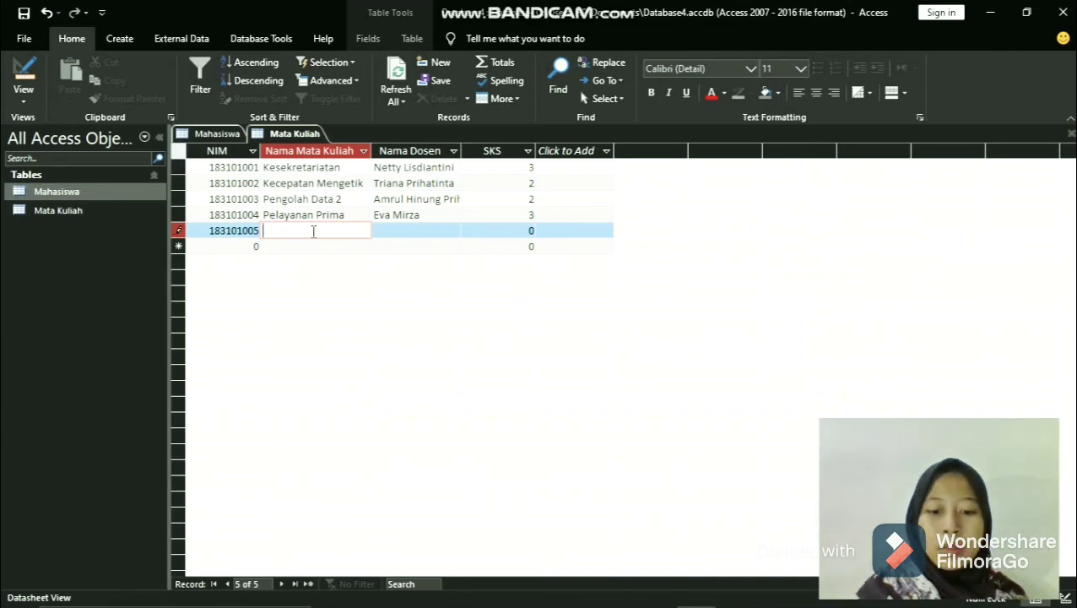
type("Manajemen ")
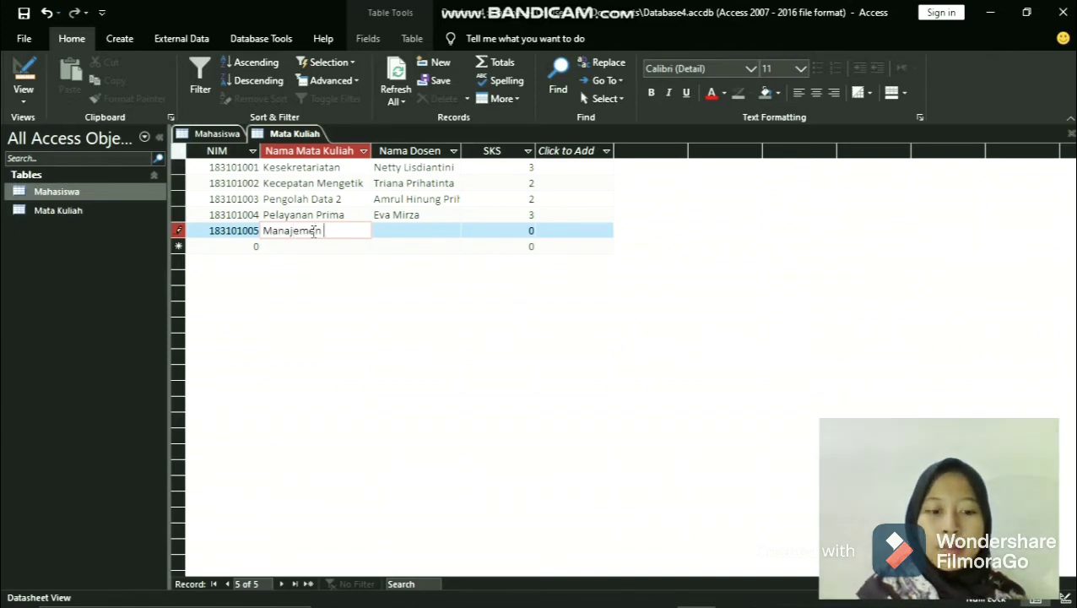
type("Sumbe")
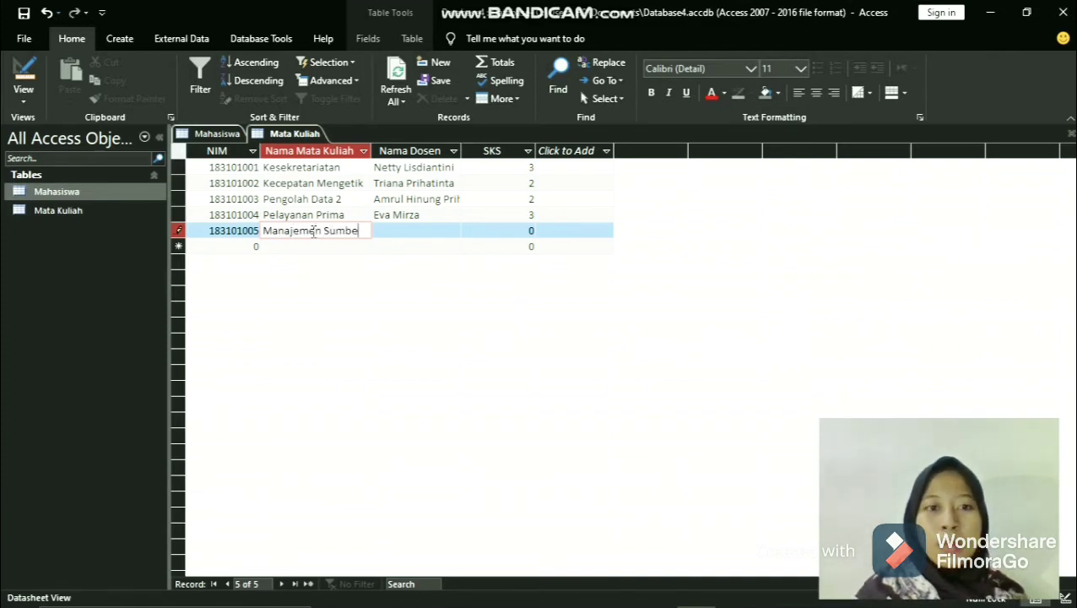
type("r Daya ")
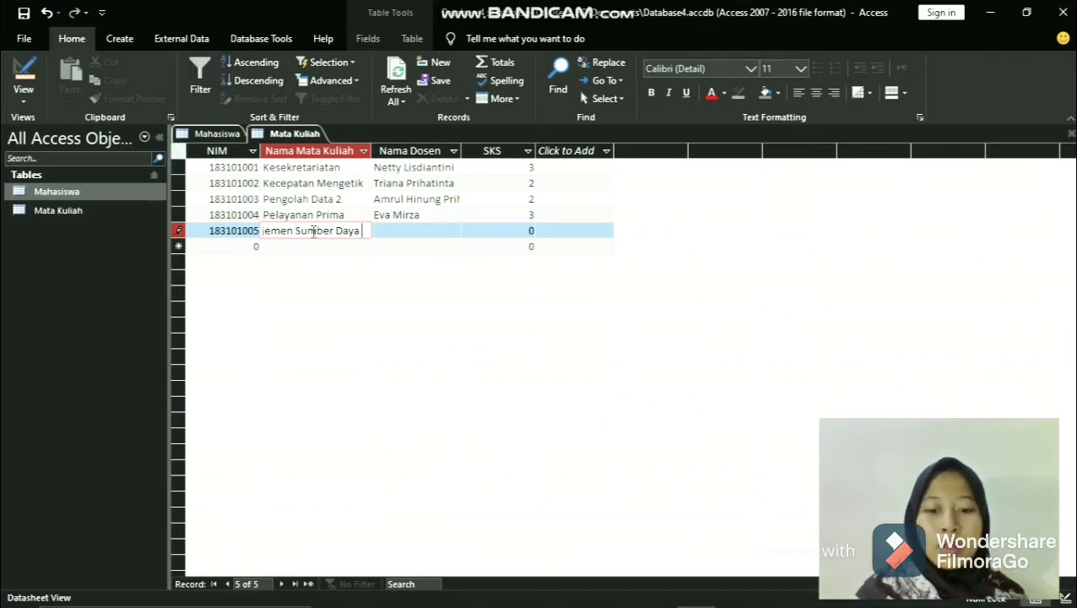
type("Manusia")
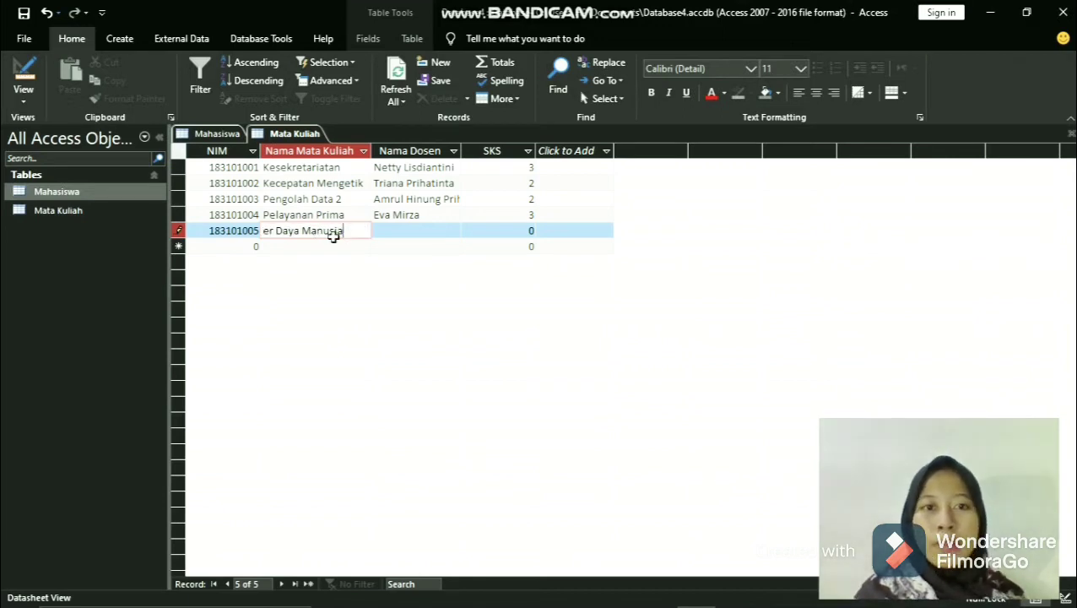
- Enter the lecturer's name as Nama Dosen and 2 as the SKS of the fifth record
left_click(403, 233)
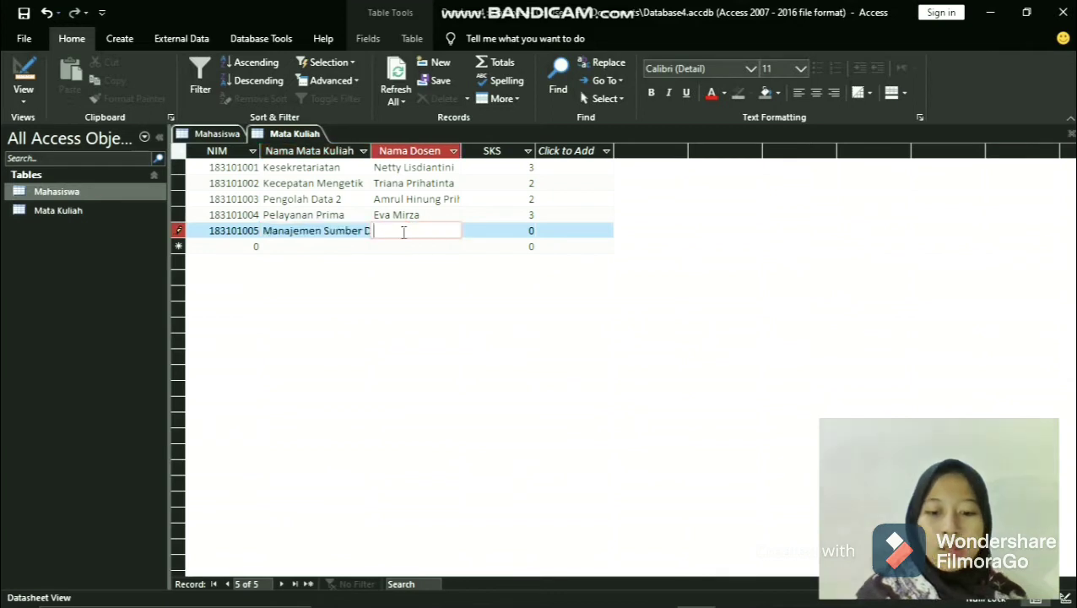
type("M.")
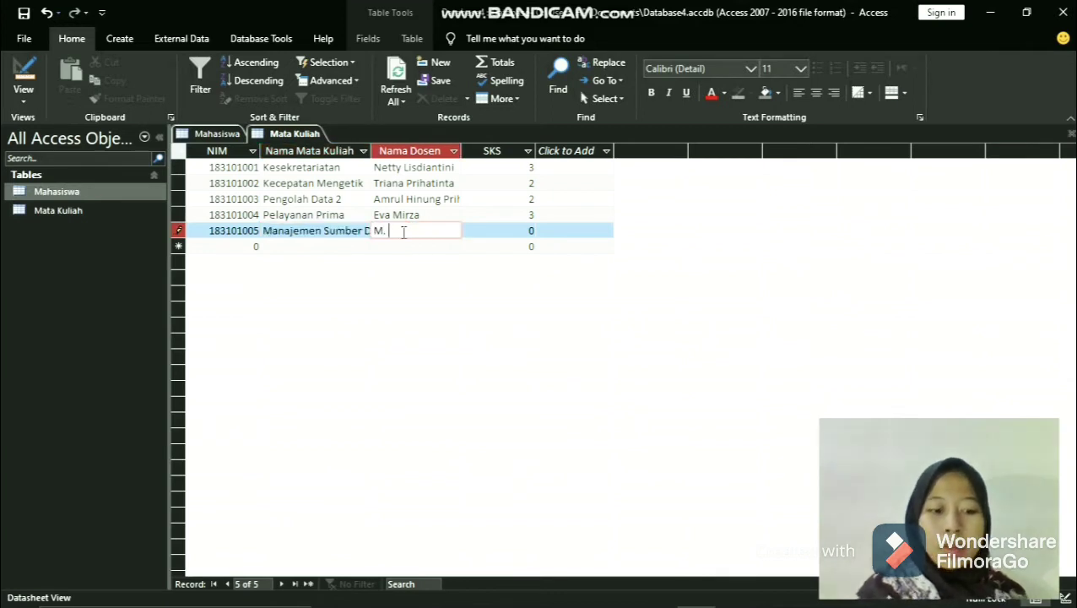
type(" Suhru")
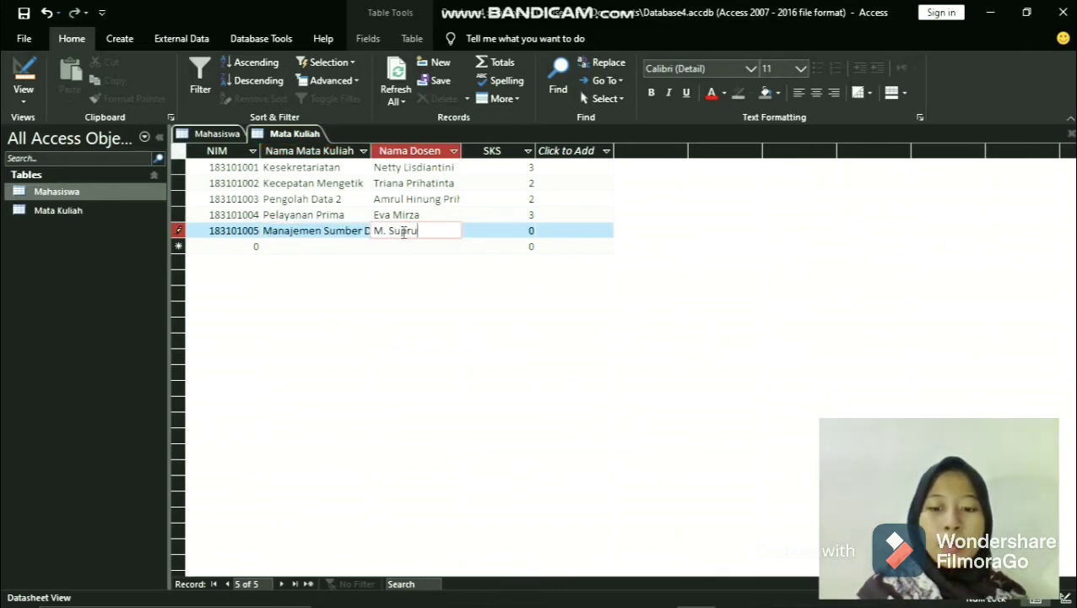
key("BackSpace")
key("BackSpace")
type("rian")
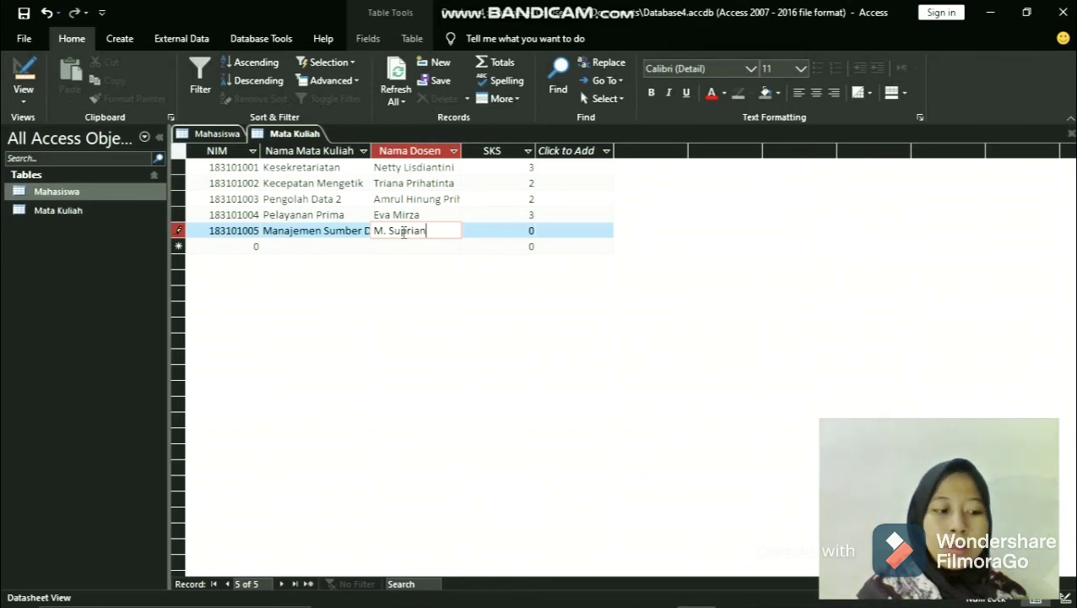
type("to")
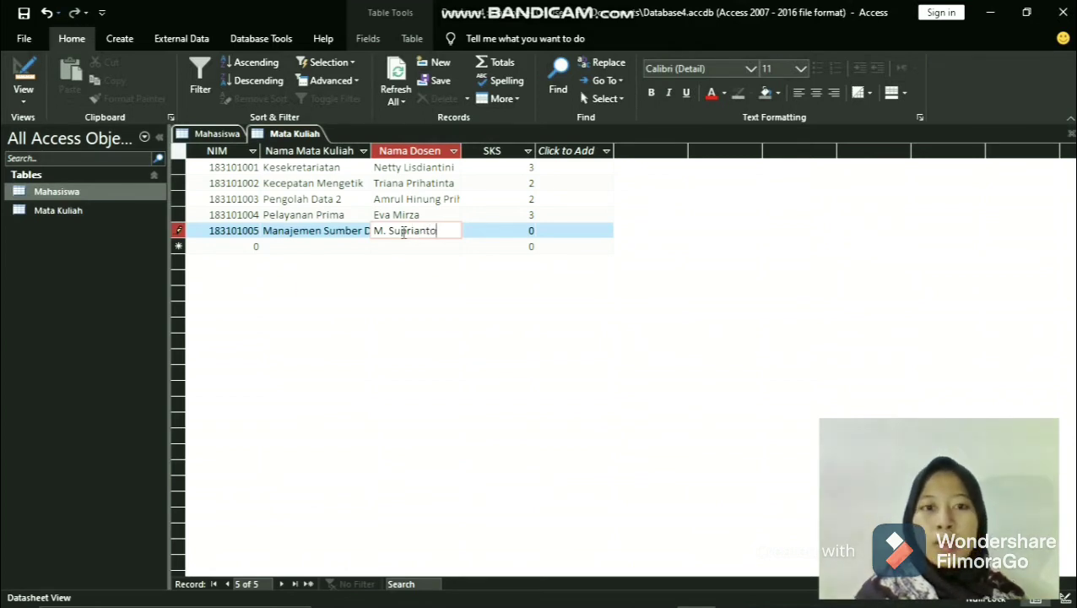
left_click(513, 229)
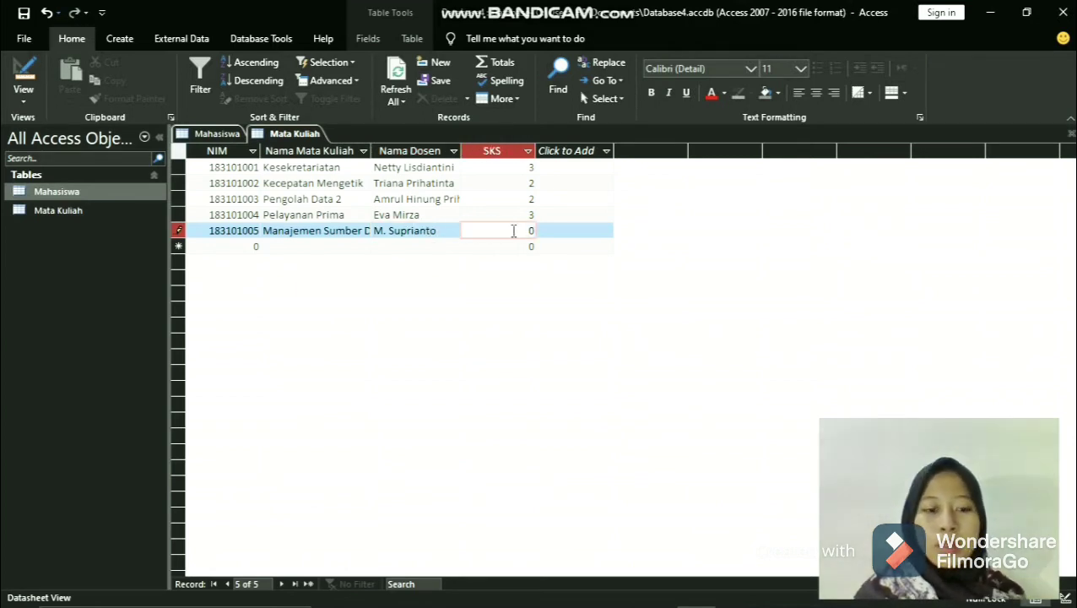
key("Delete")
type("2")
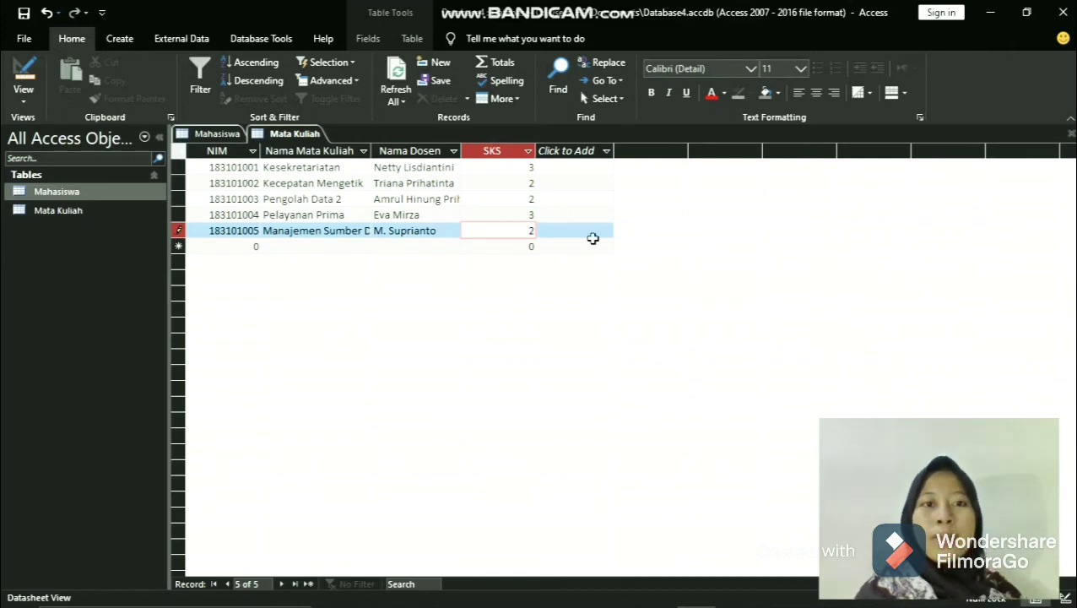
- Save the Mata Kuliah table with its completed fifth record
left_click(451, 230)
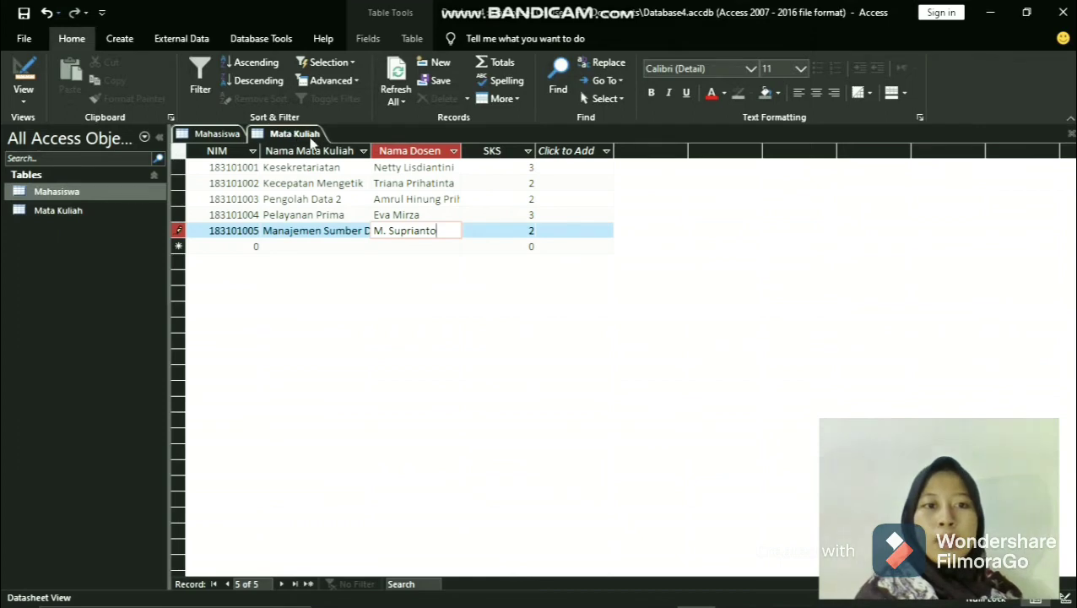
right_click(292, 135)
left_click(321, 141)
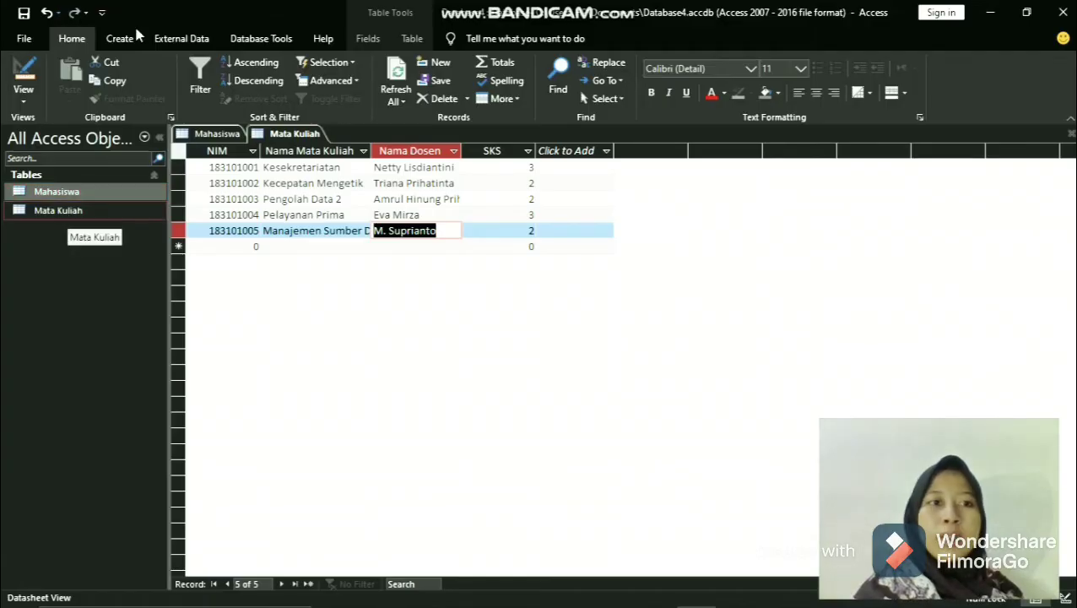
- Open the database relationships and add the Mahasiswa and Mata Kuliah tables to the layout
left_click(131, 34)
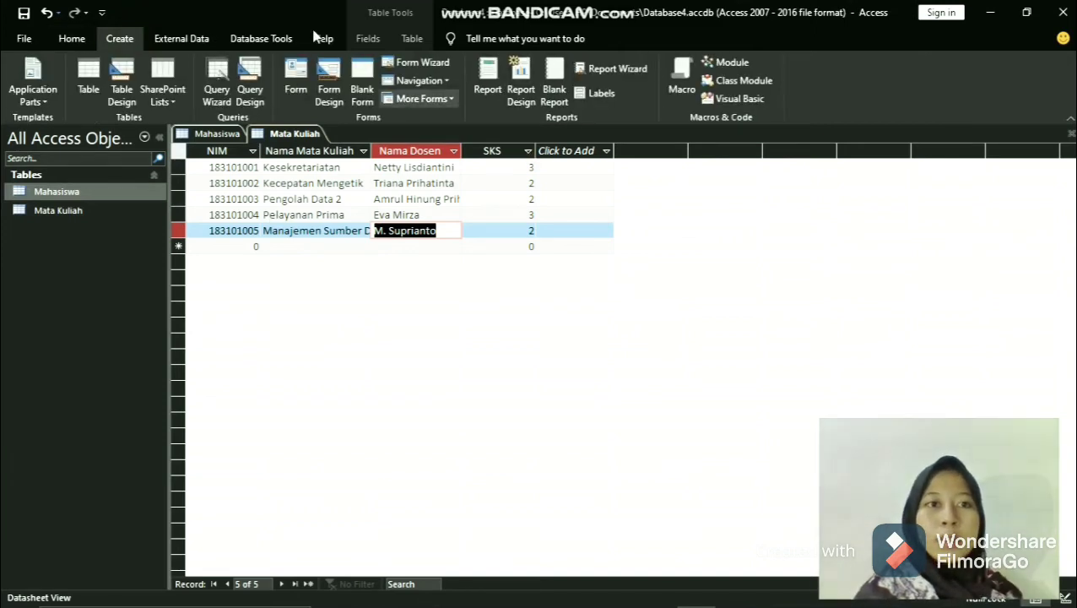
left_click(265, 40)
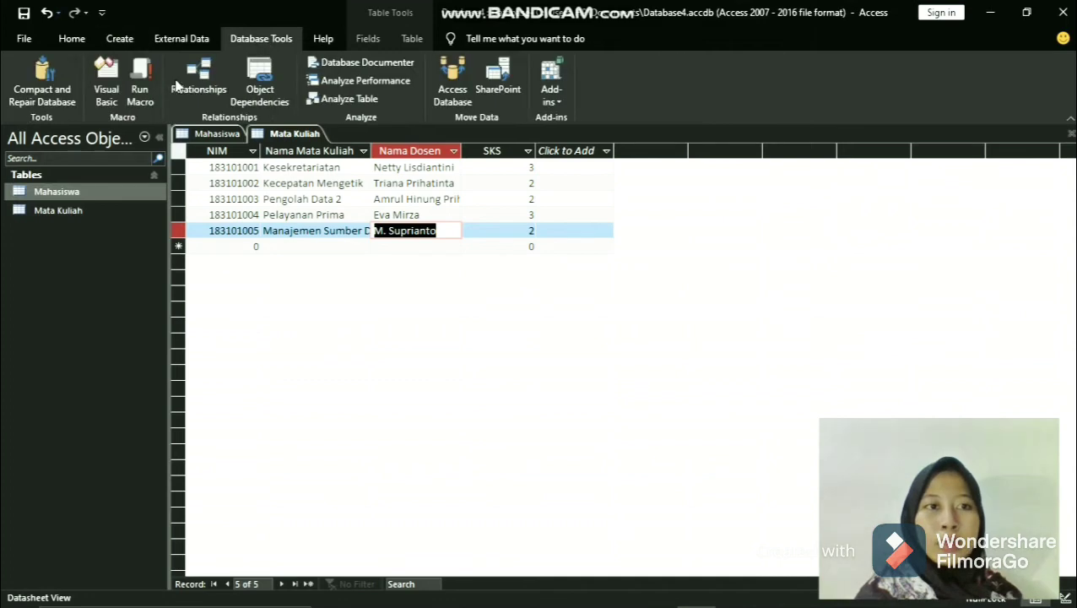
left_click(214, 100)
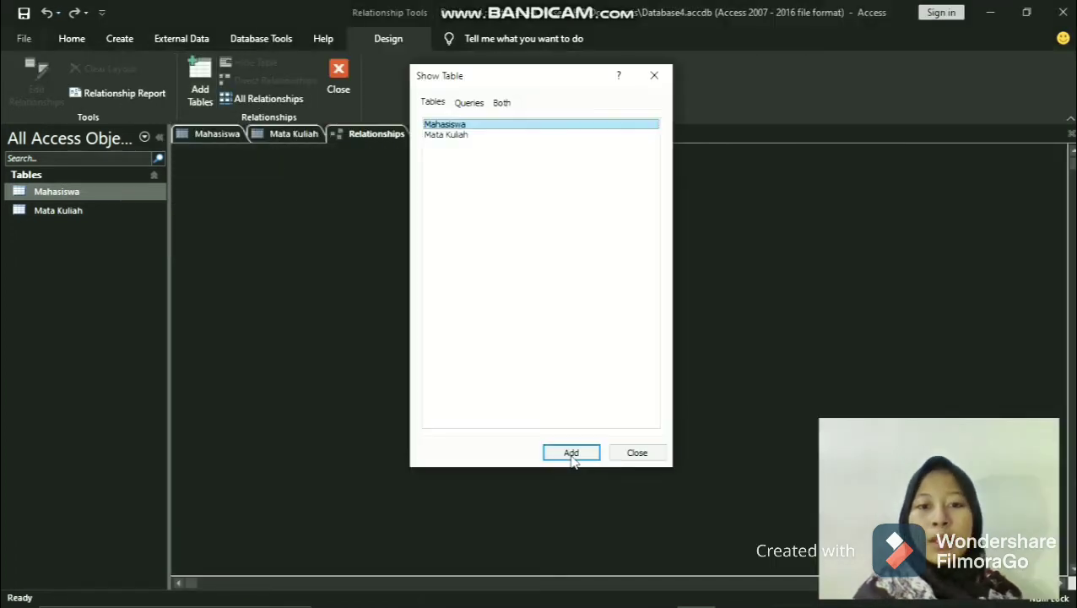
left_click(571, 455)
left_click(572, 453)
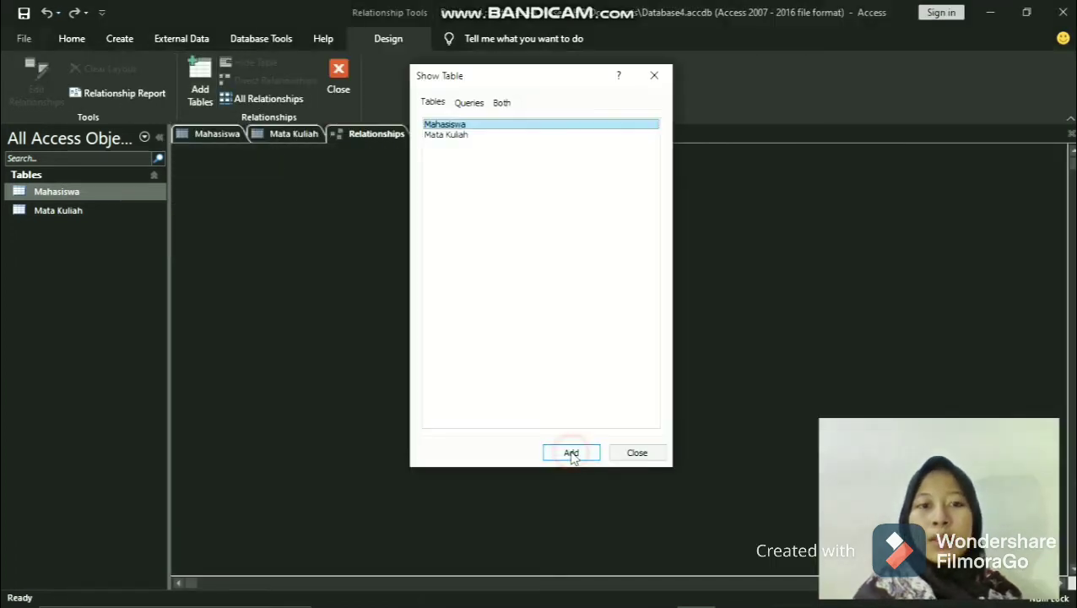
left_click(485, 137)
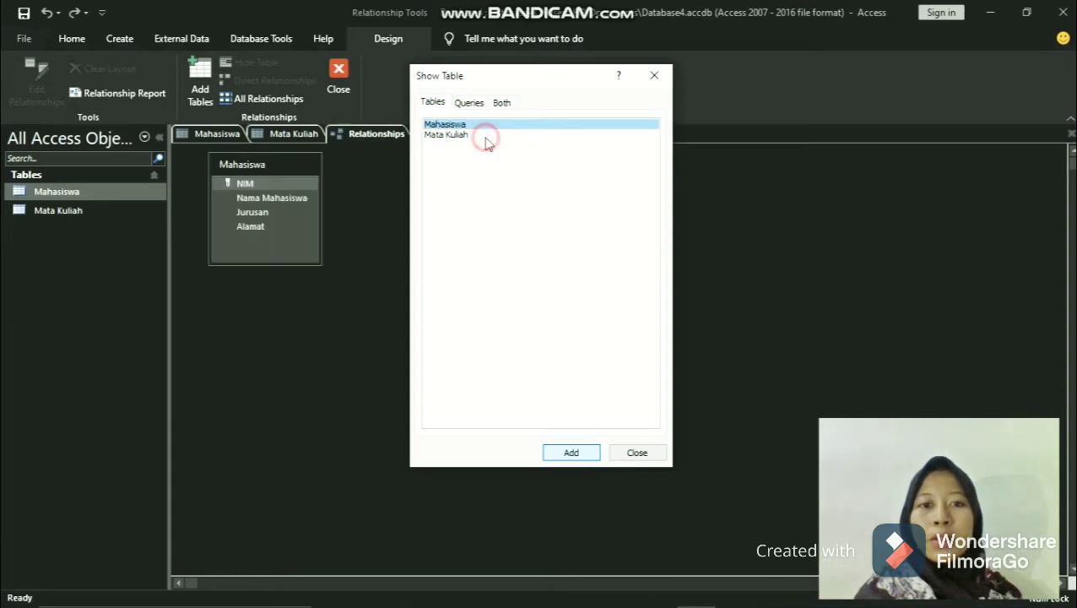
left_click(580, 454)
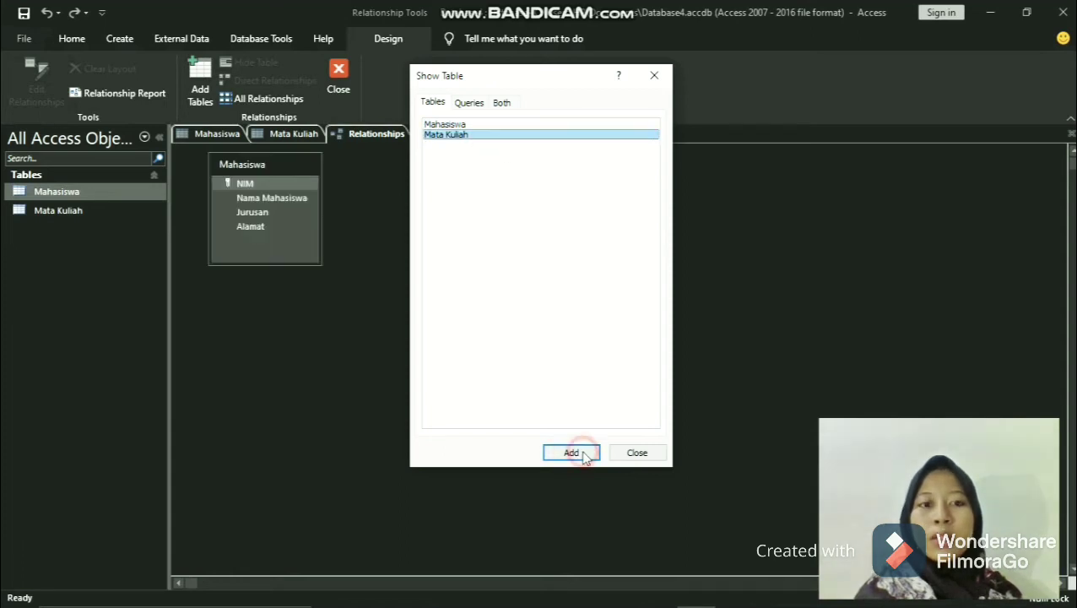
left_click(637, 452)
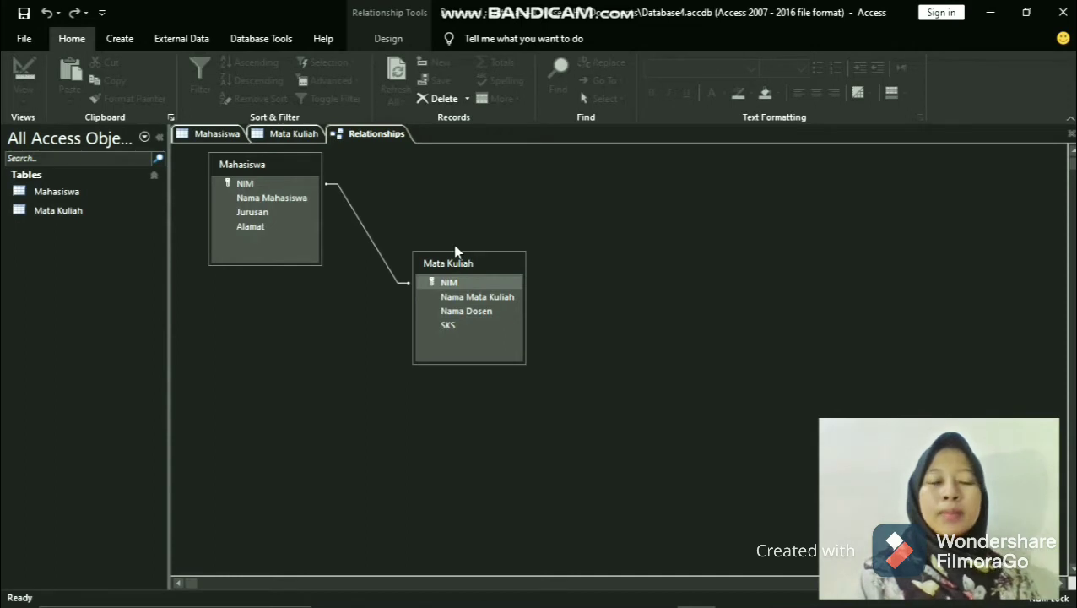
- Create a new query in design view with the Mahasiswa table as its source
left_click(120, 38)
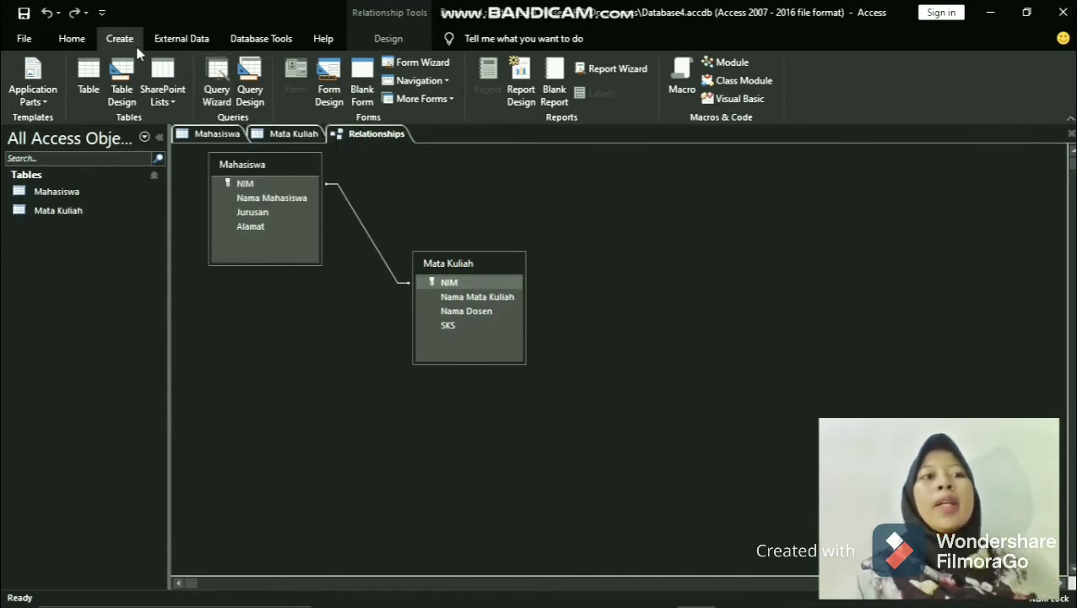
left_click(251, 81)
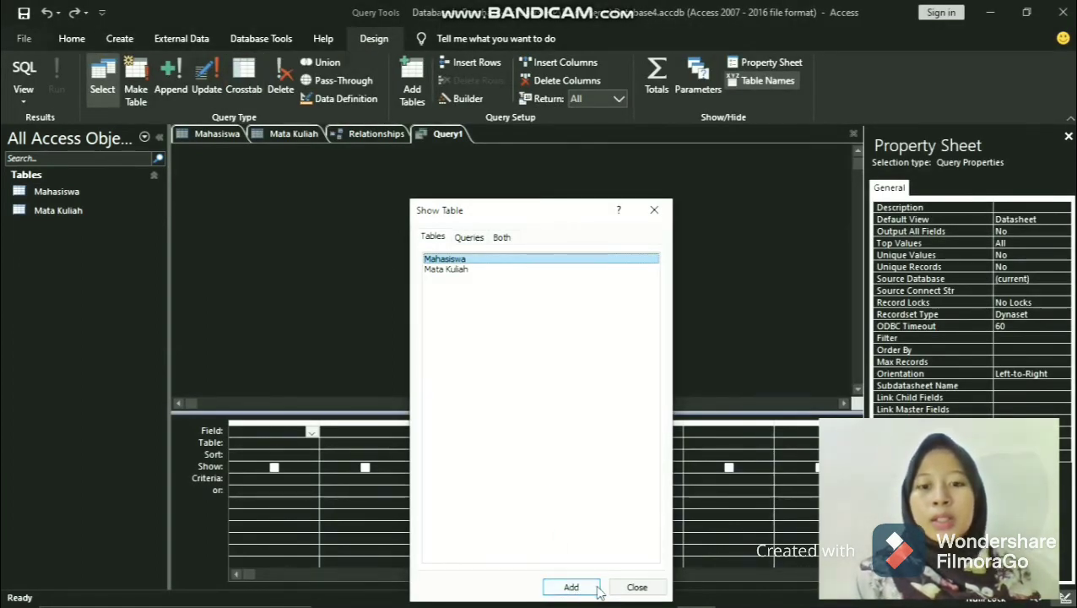
left_click(581, 587)
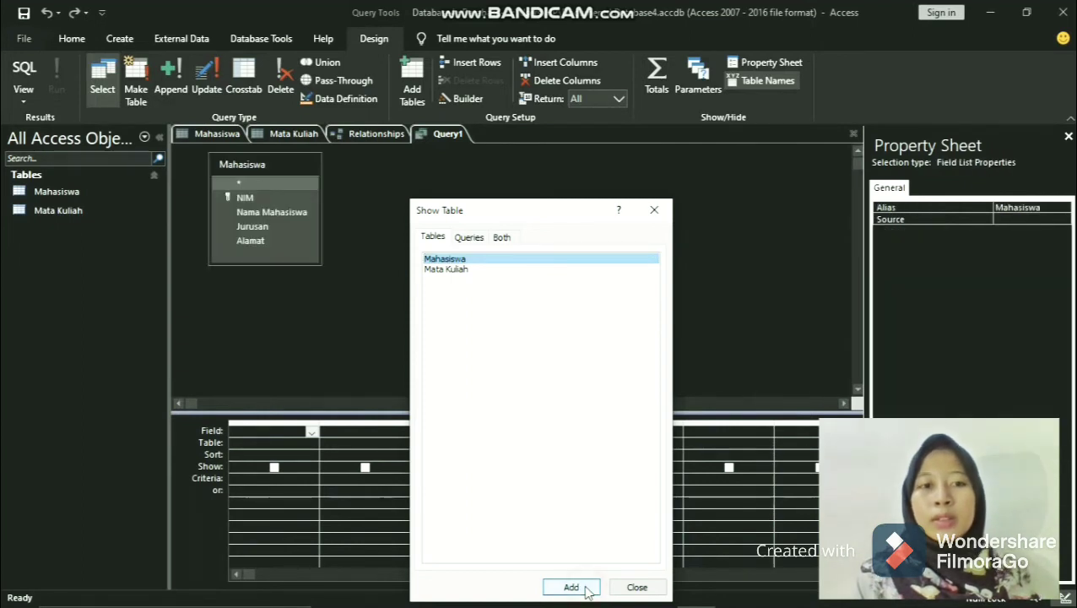
left_click(634, 587)
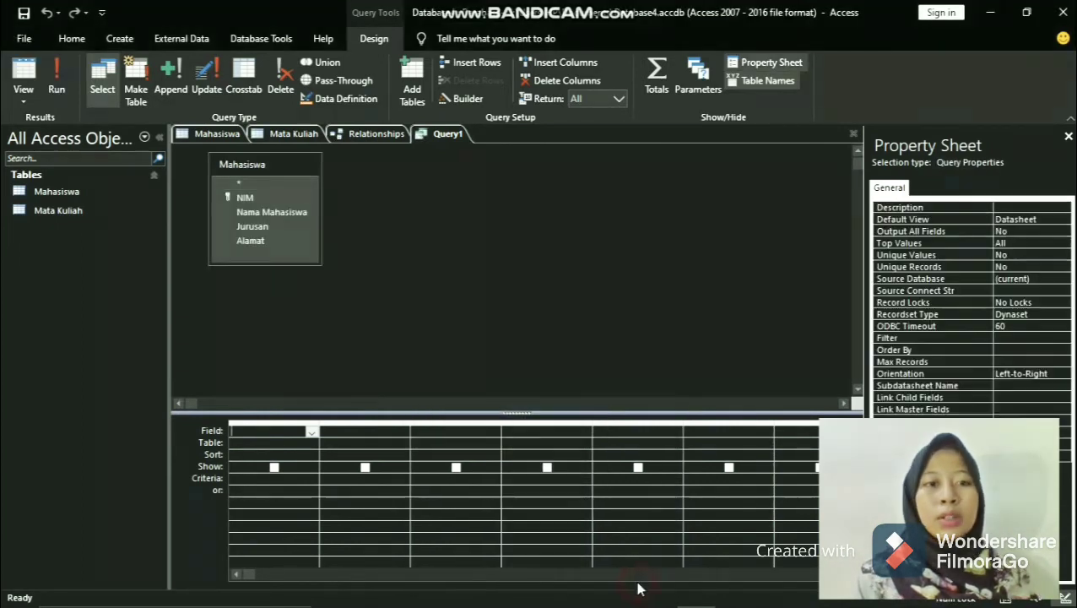
- Add the NIM, Nama Mahasiswa and Jurusan fields of the Mahasiswa table to the query's first three columns
left_click(310, 433)
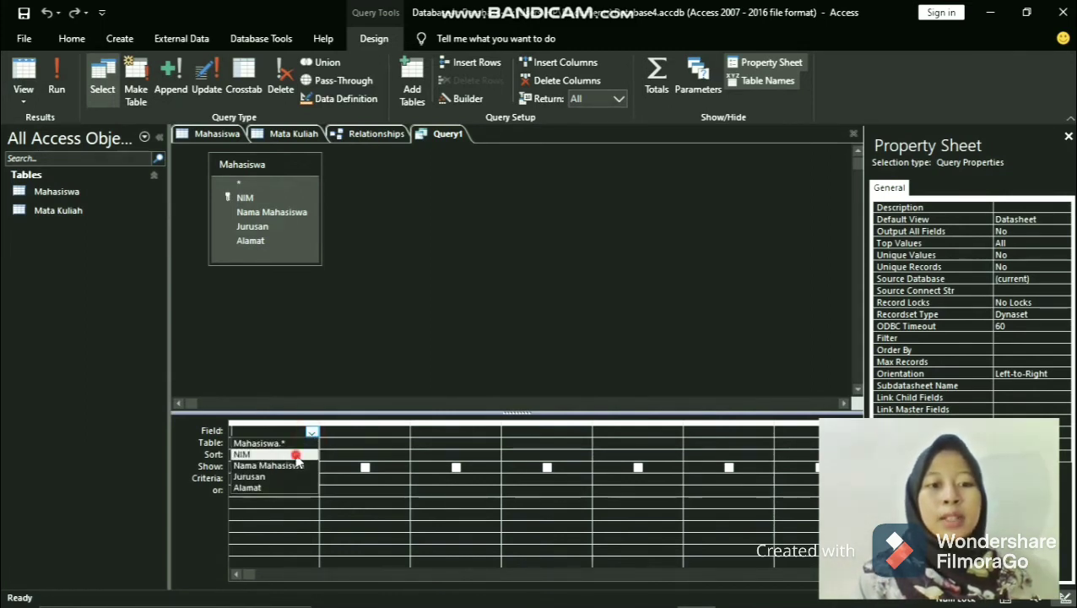
left_click(291, 454)
left_click(402, 432)
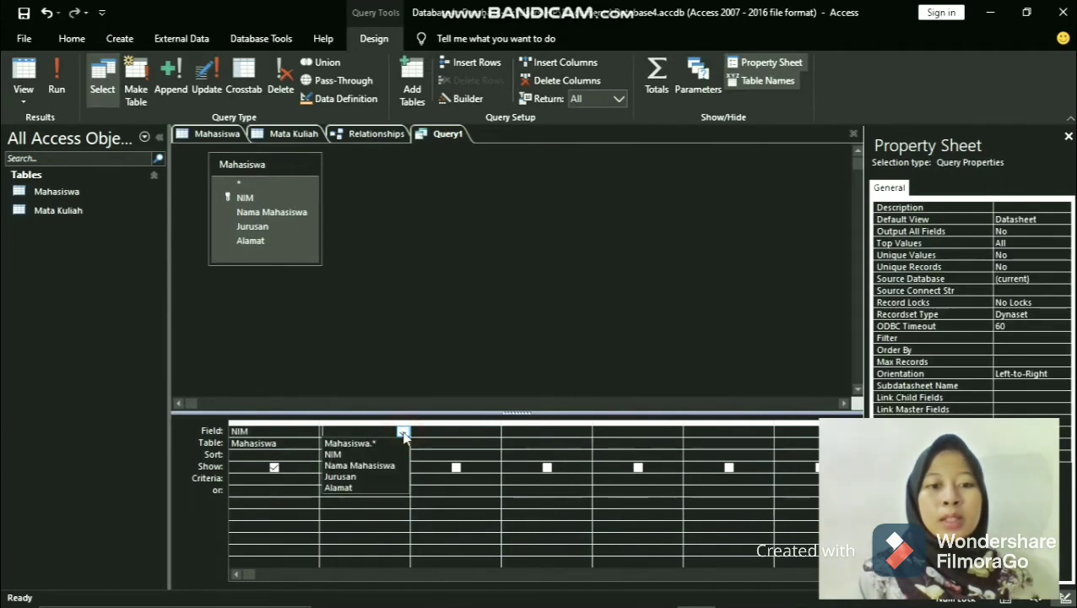
left_click(375, 467)
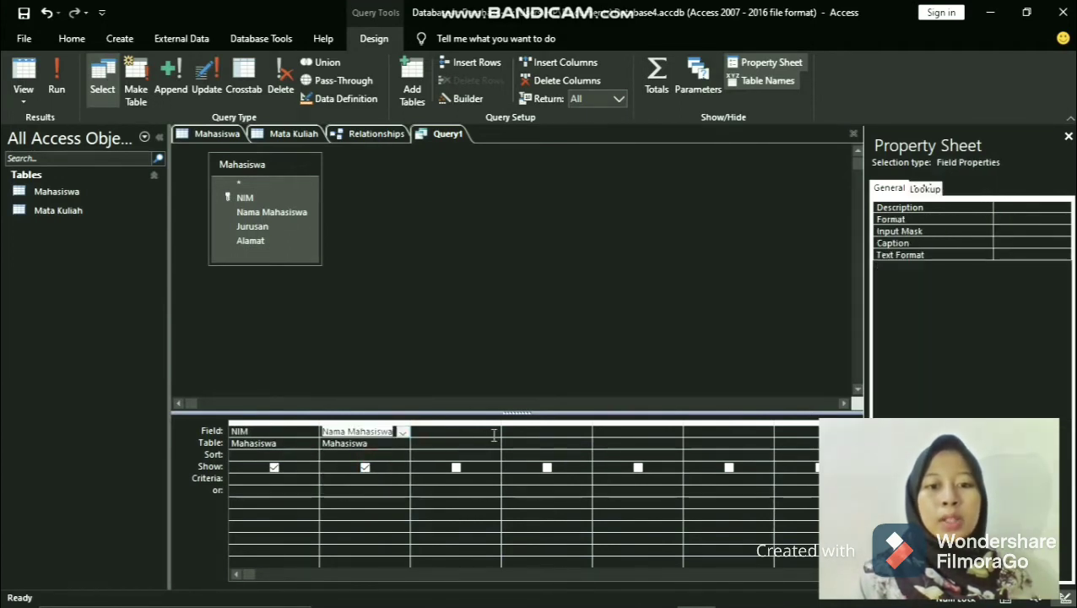
left_click(494, 433)
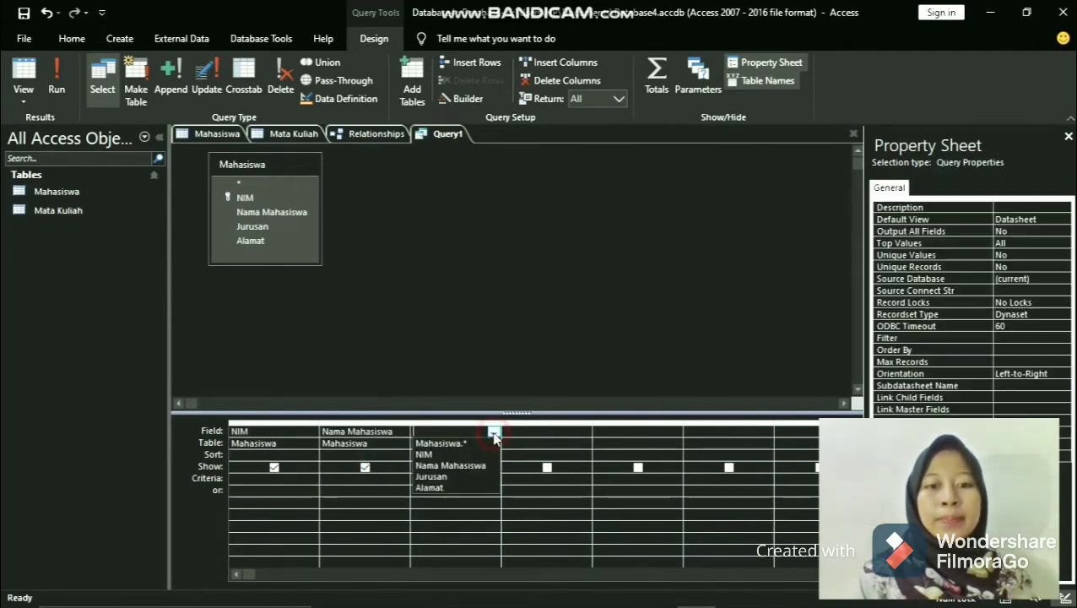
left_click(475, 483)
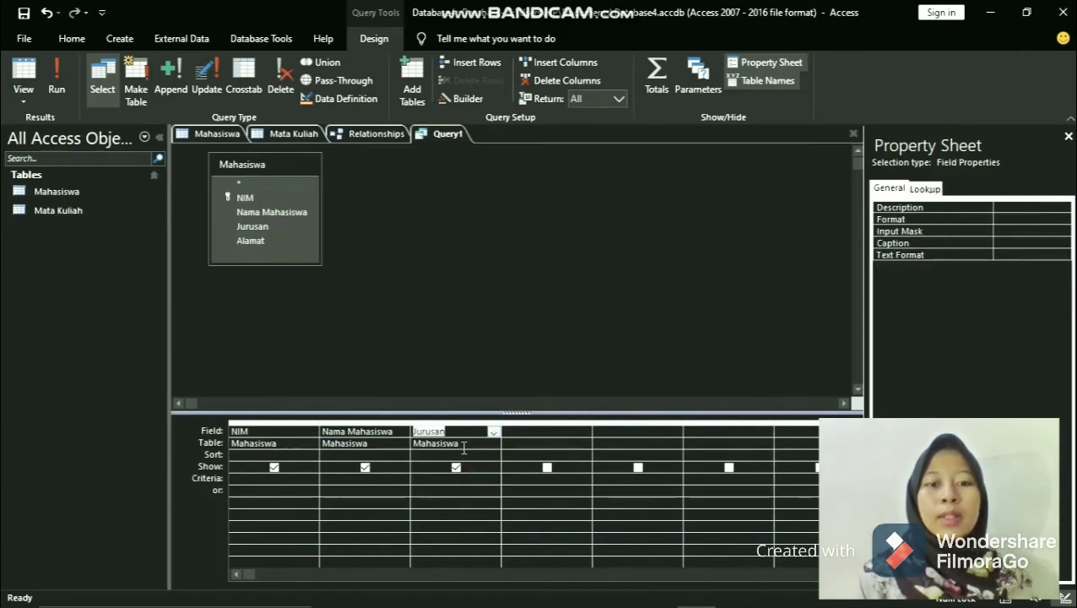
- Save the query as Data Mahasiswa dan Jurusan
right_click(448, 138)
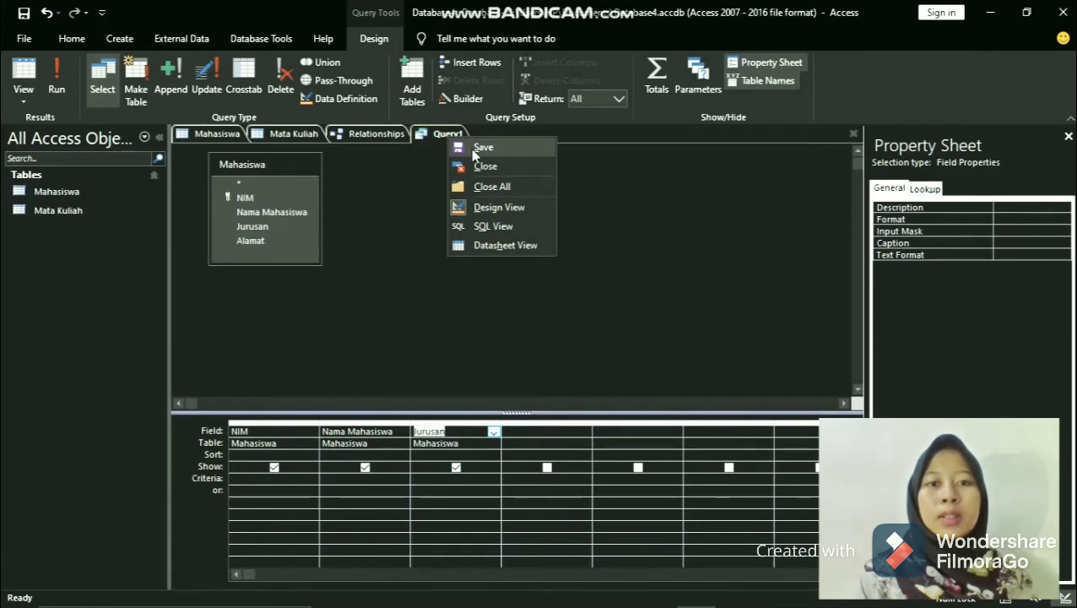
left_click(481, 148)
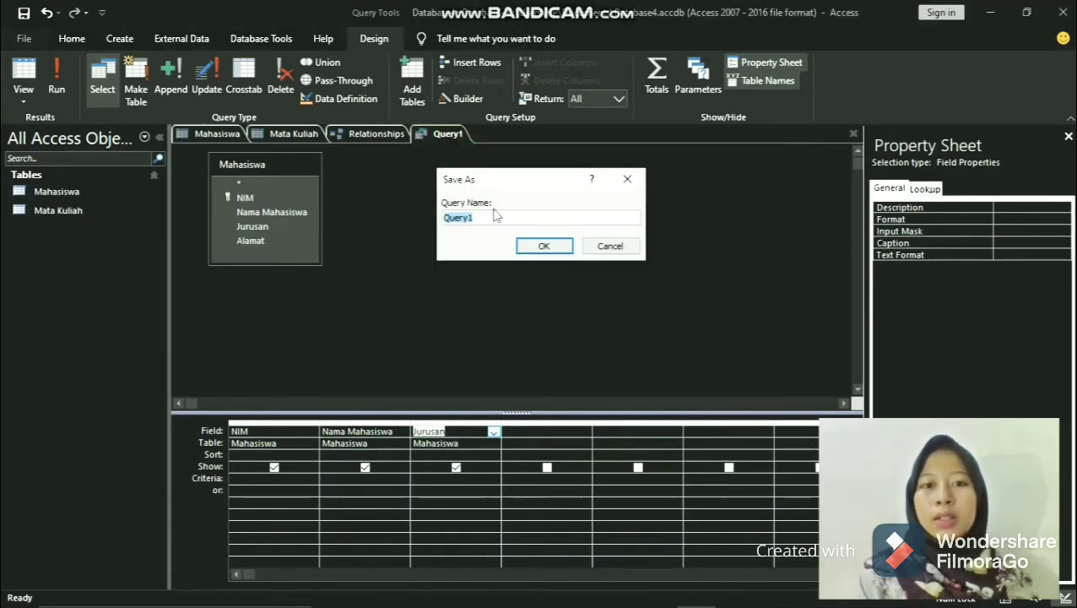
key("BackSpace")
type("Data")
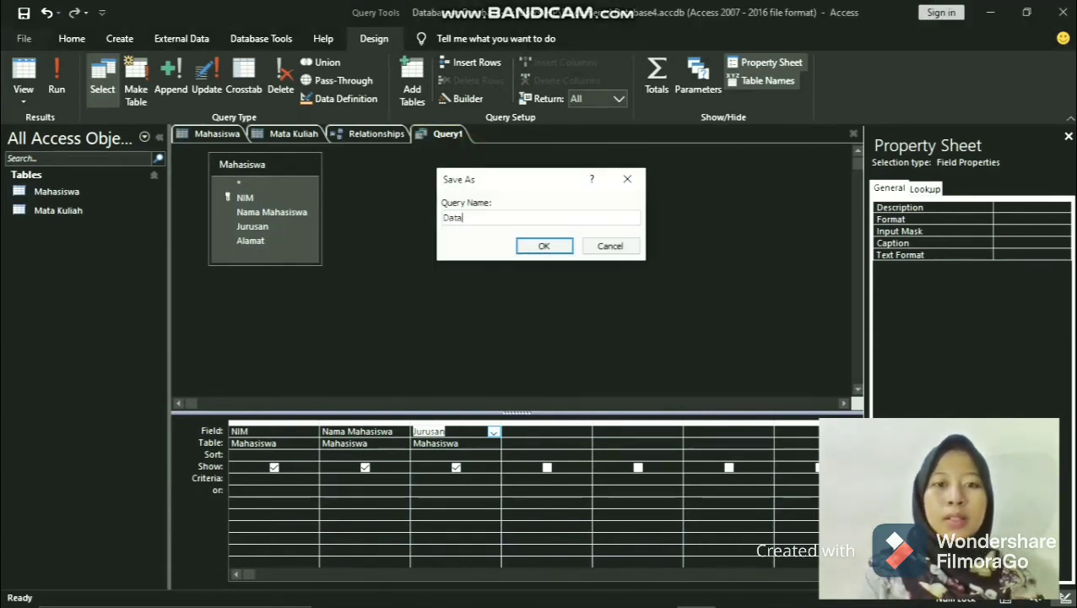
type(" Mahasiswa")
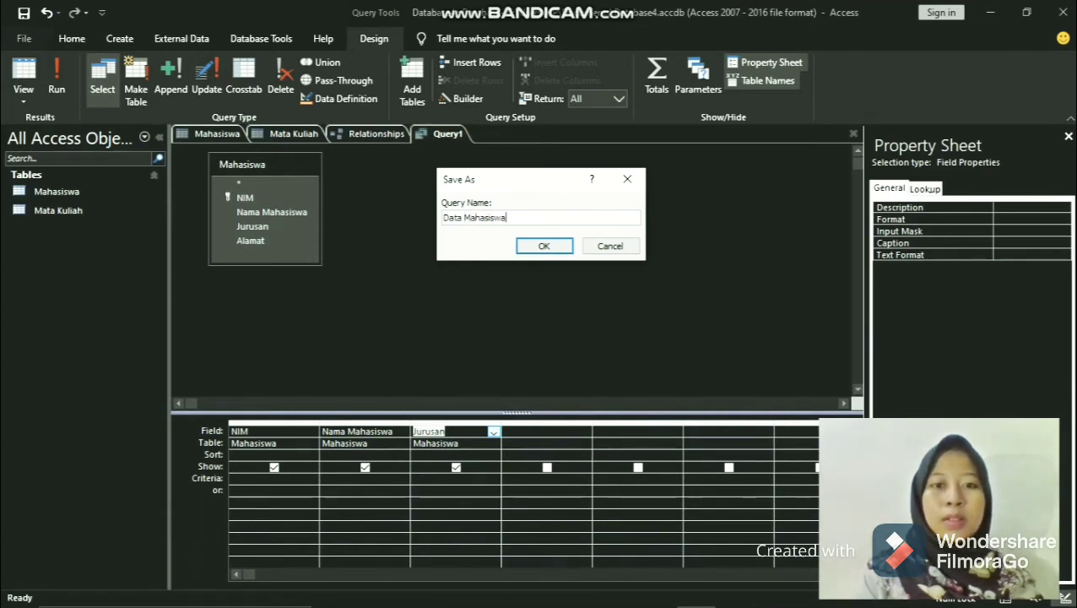
type(" dan")
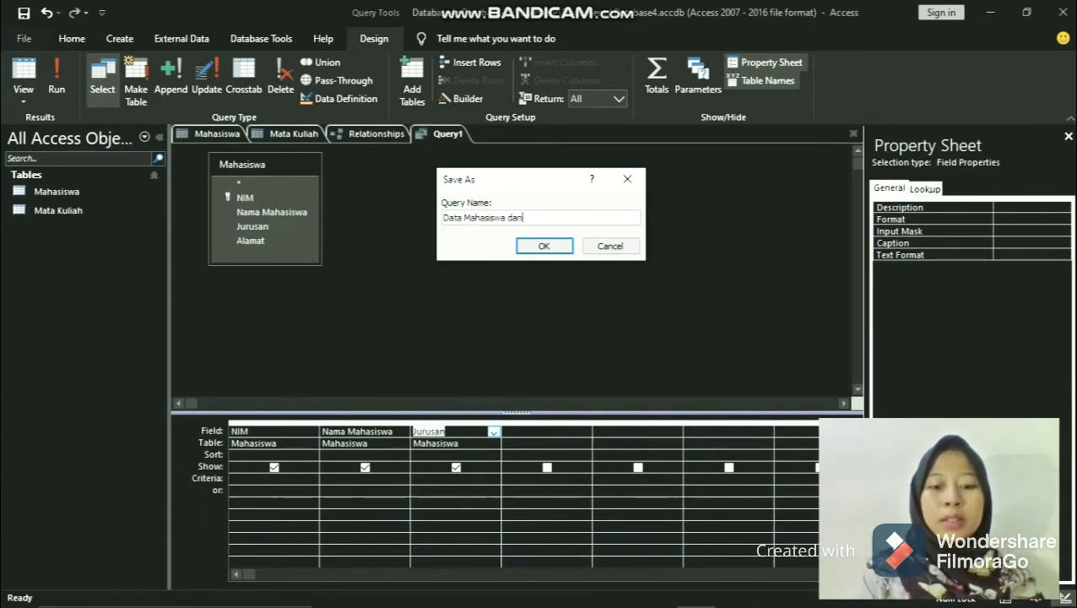
type(" Jurusan")
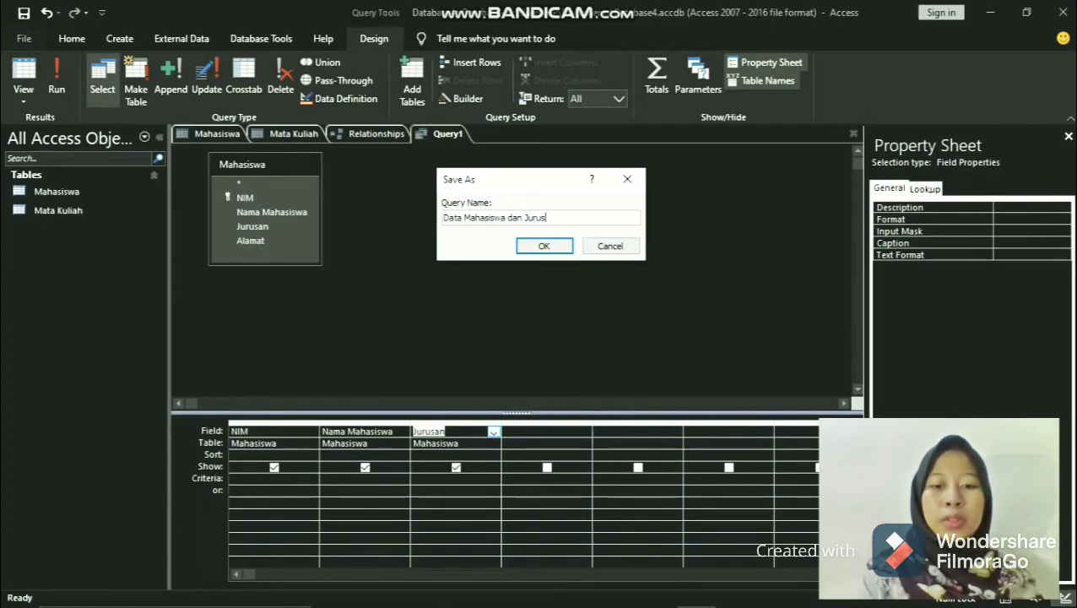
left_click(544, 246)
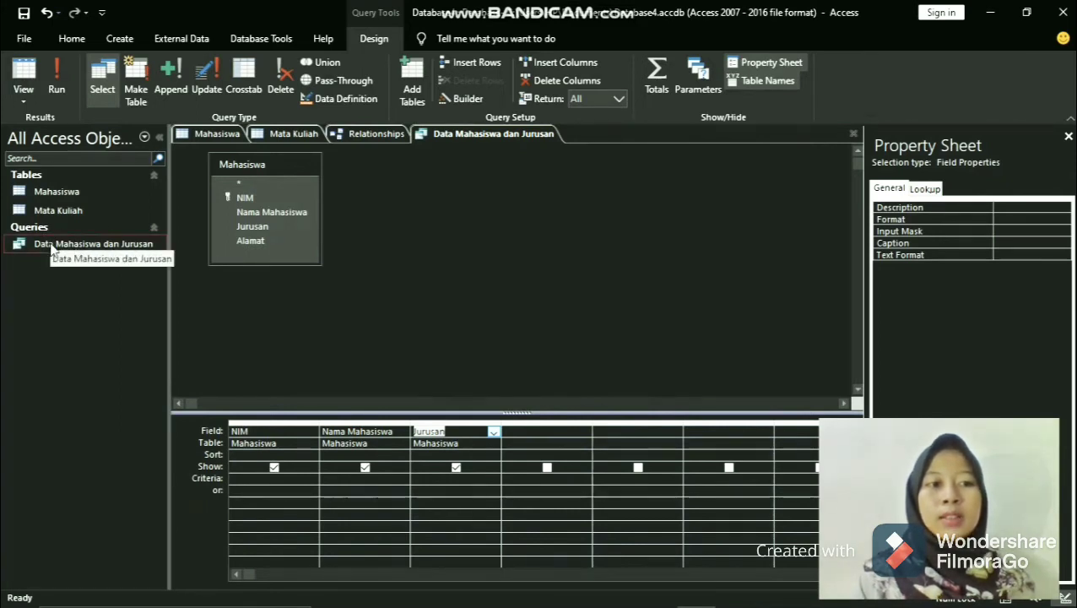
- Open the results of the Data Mahasiswa dan Jurusan query and fit the Jurusan column's width to its contents
double_click(99, 244)
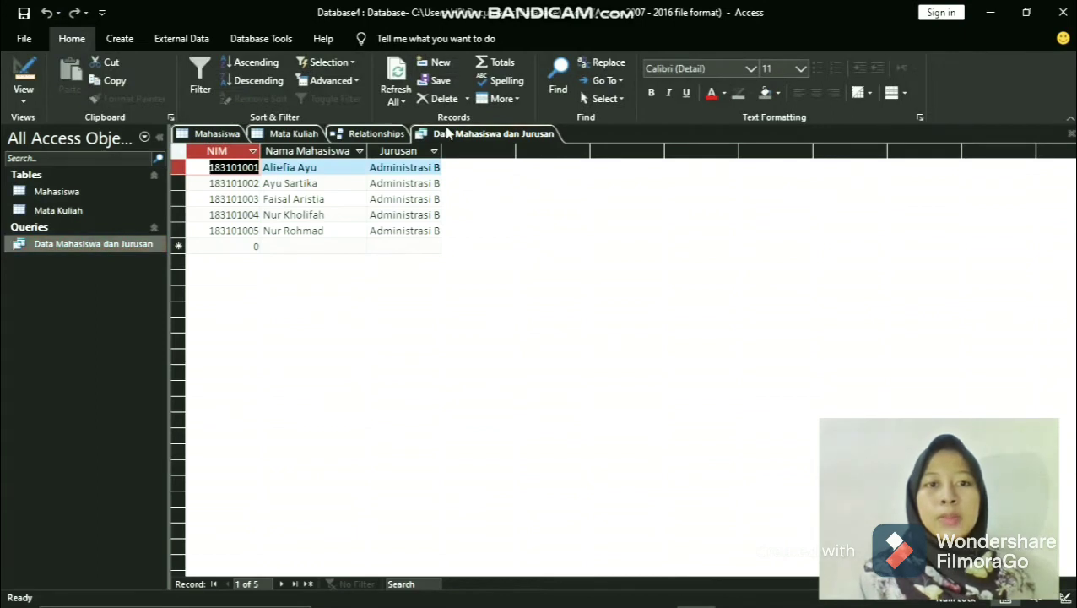
double_click(439, 150)
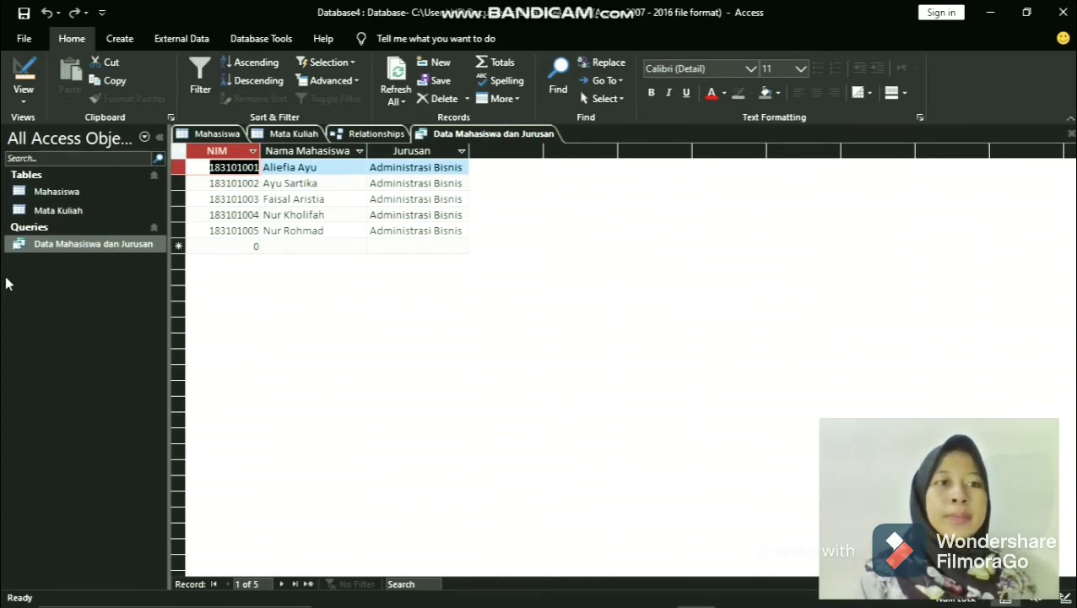
- Create another query in design view with the Mahasiswa and Mata Kuliah tables as its sources
left_click(118, 39)
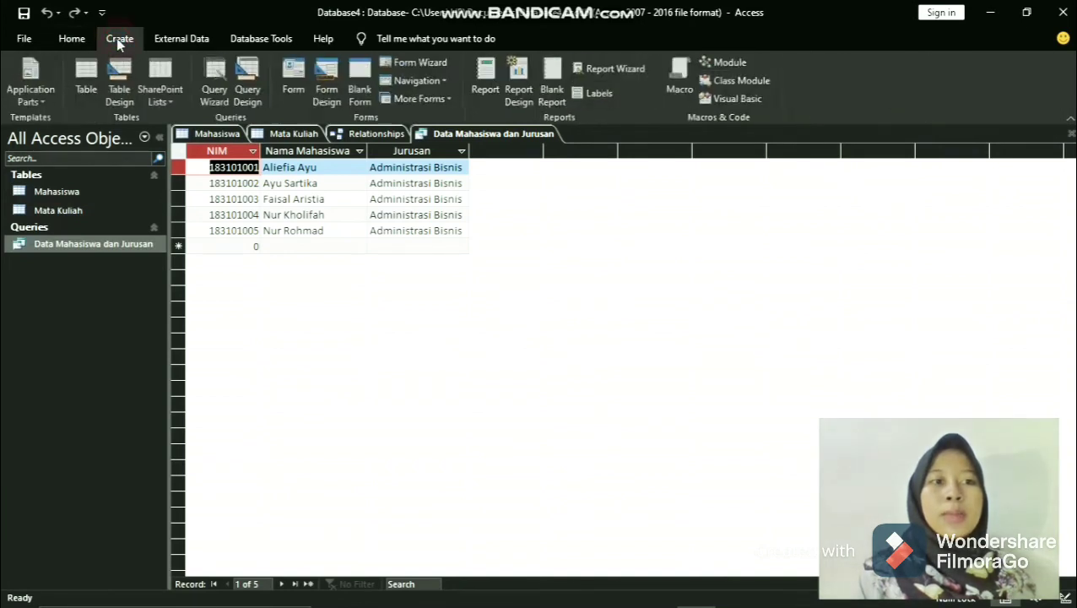
left_click(251, 91)
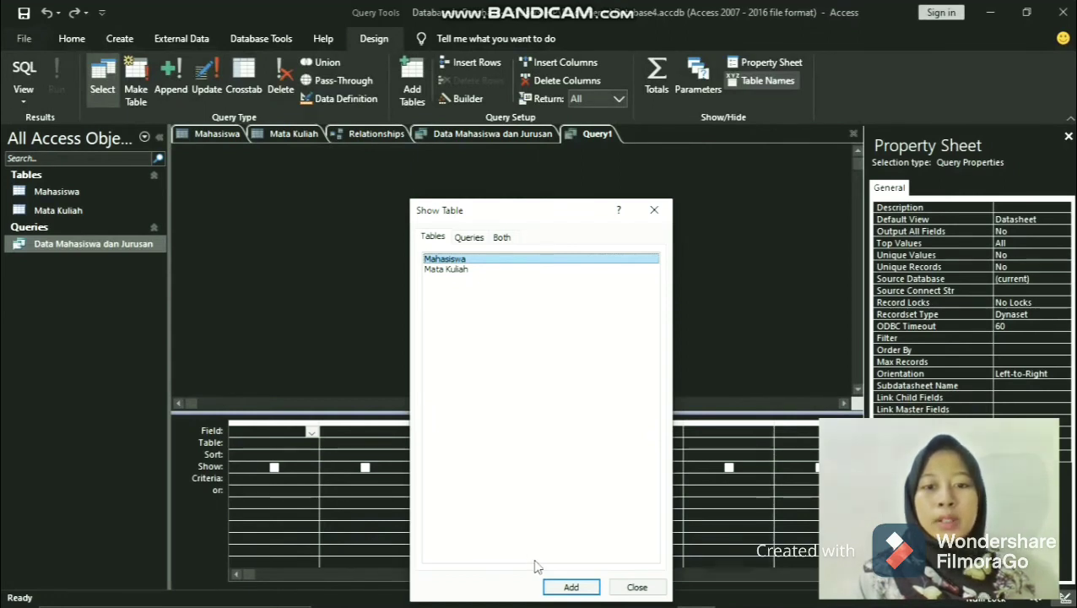
left_click(542, 211)
left_click_drag(542, 211, 550, 179)
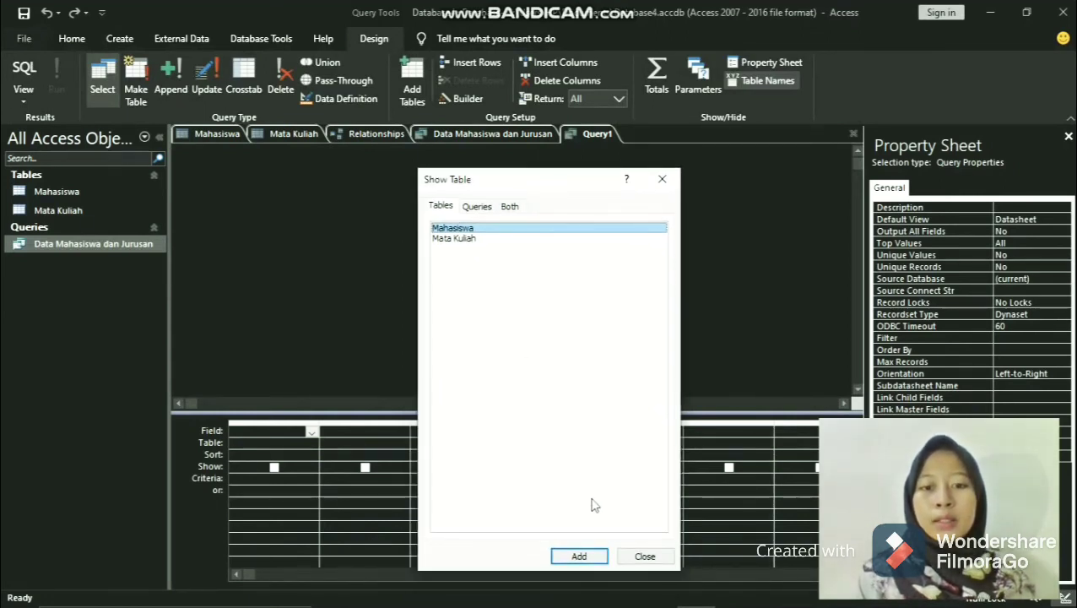
left_click(579, 556)
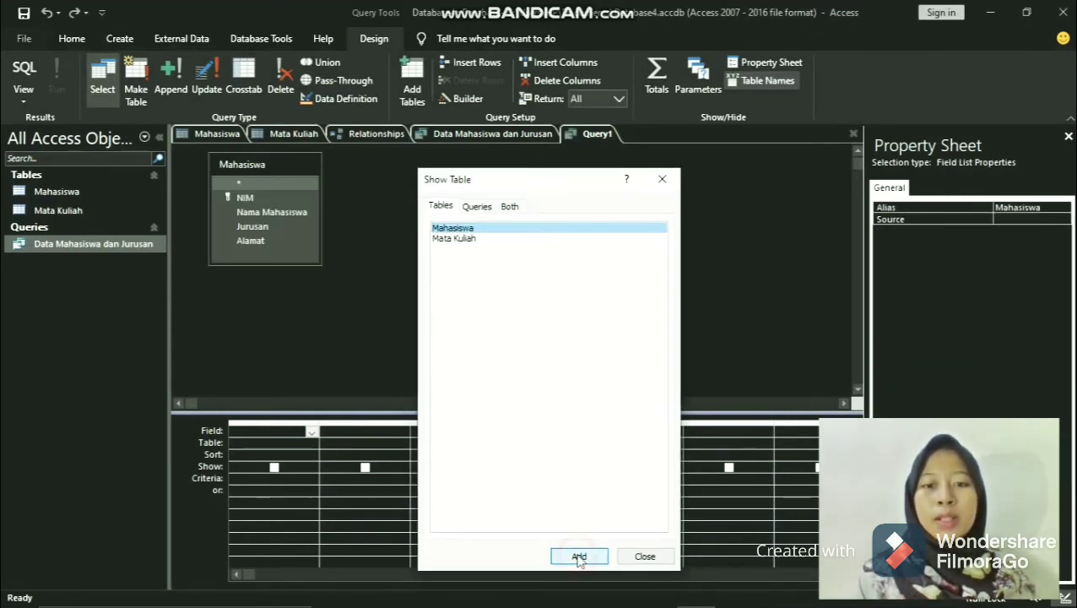
left_click(476, 239)
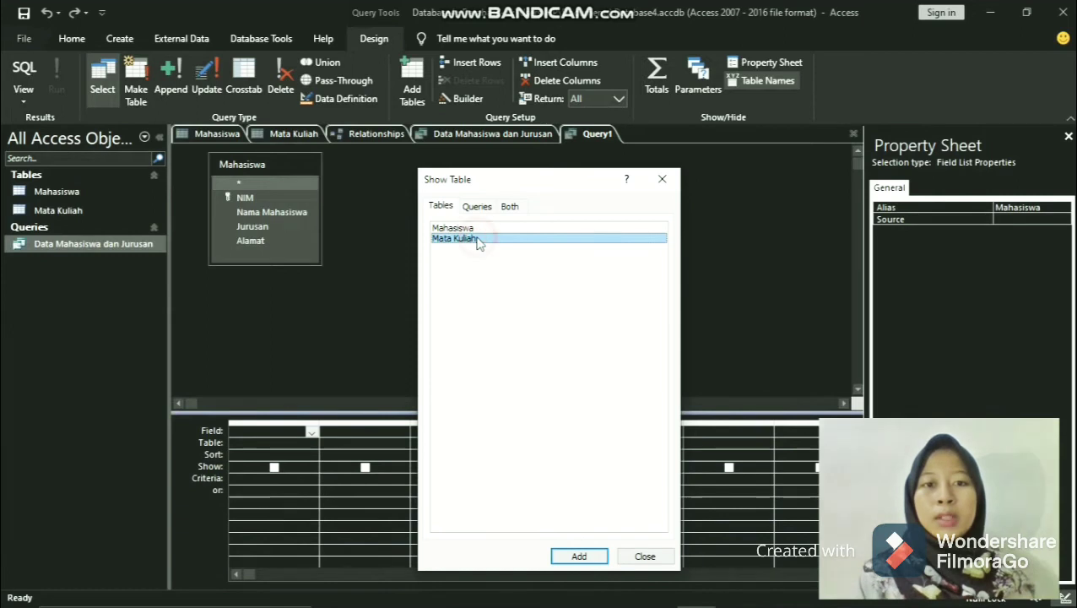
left_click(582, 562)
left_click(646, 557)
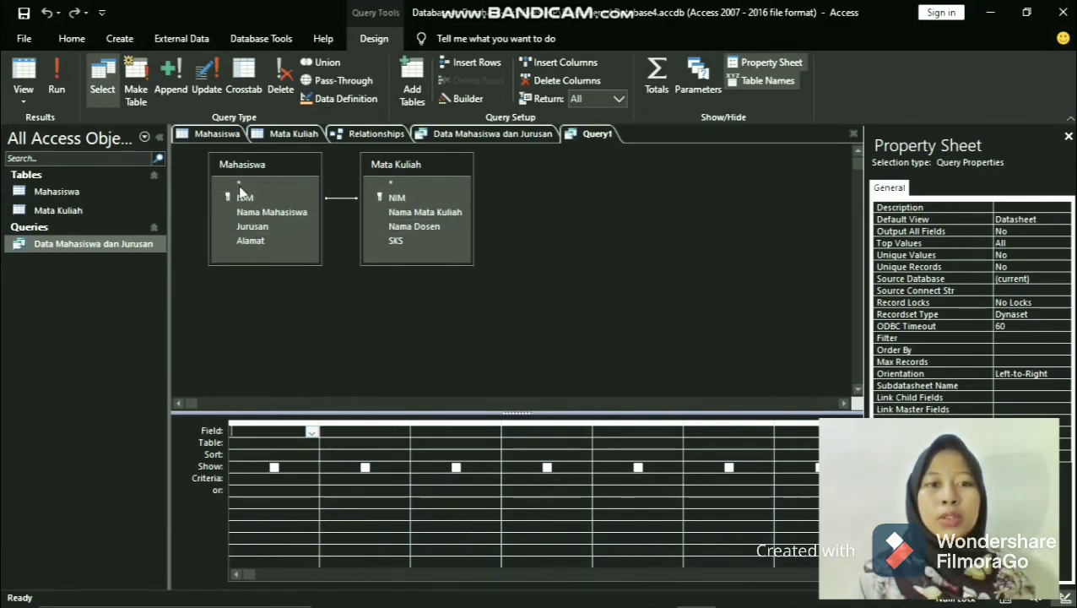
- Fill the new query's first three columns with NIM, Nama Mahasiswa and Jurusan from the Mahasiswa table
left_click(312, 432)
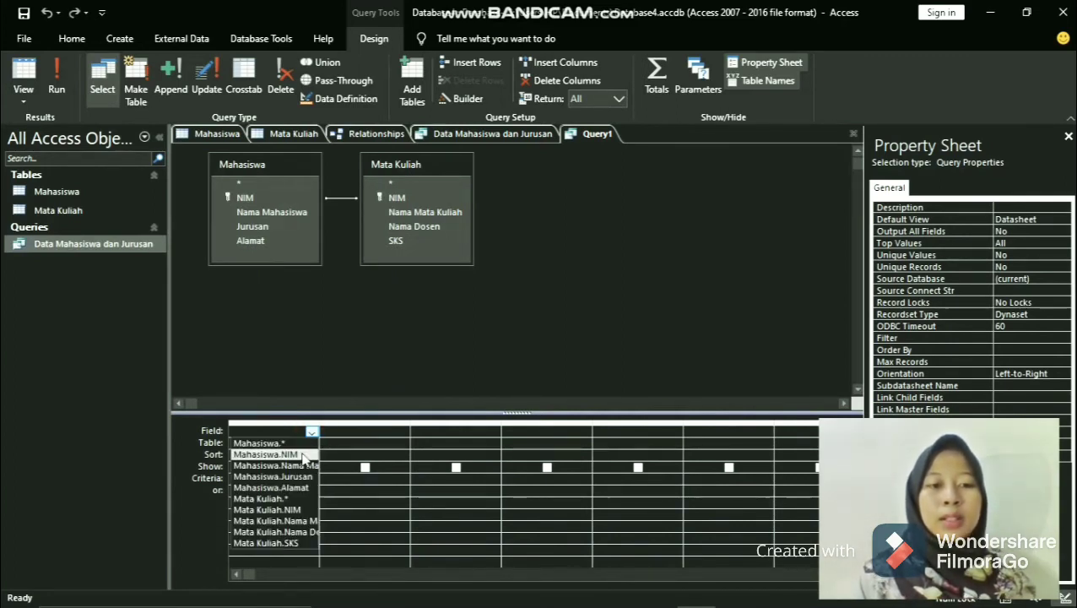
left_click(302, 454)
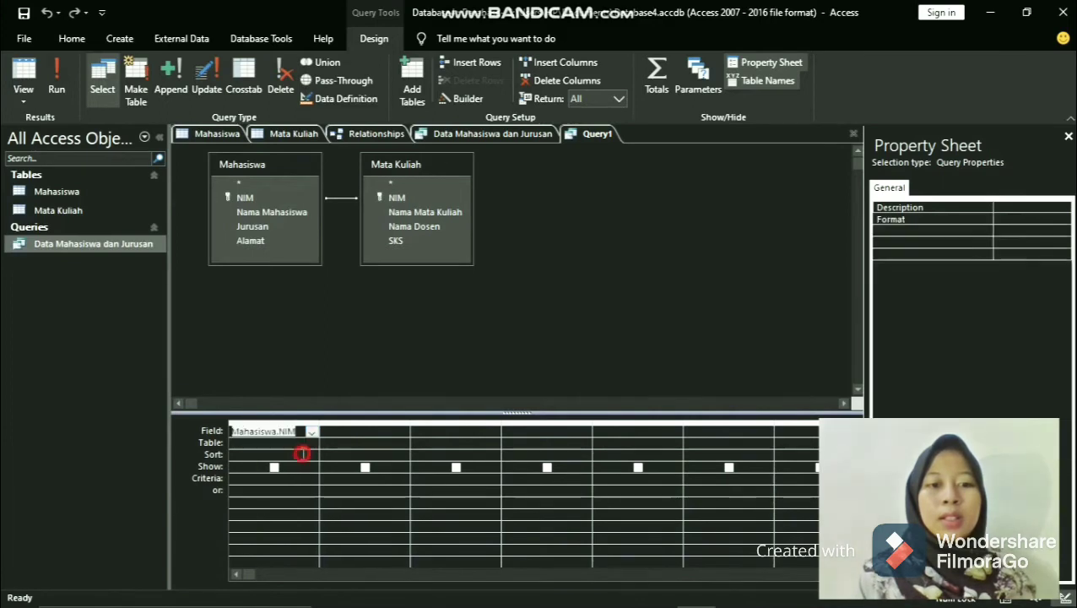
left_click(403, 432)
left_click(404, 432)
left_click(402, 468)
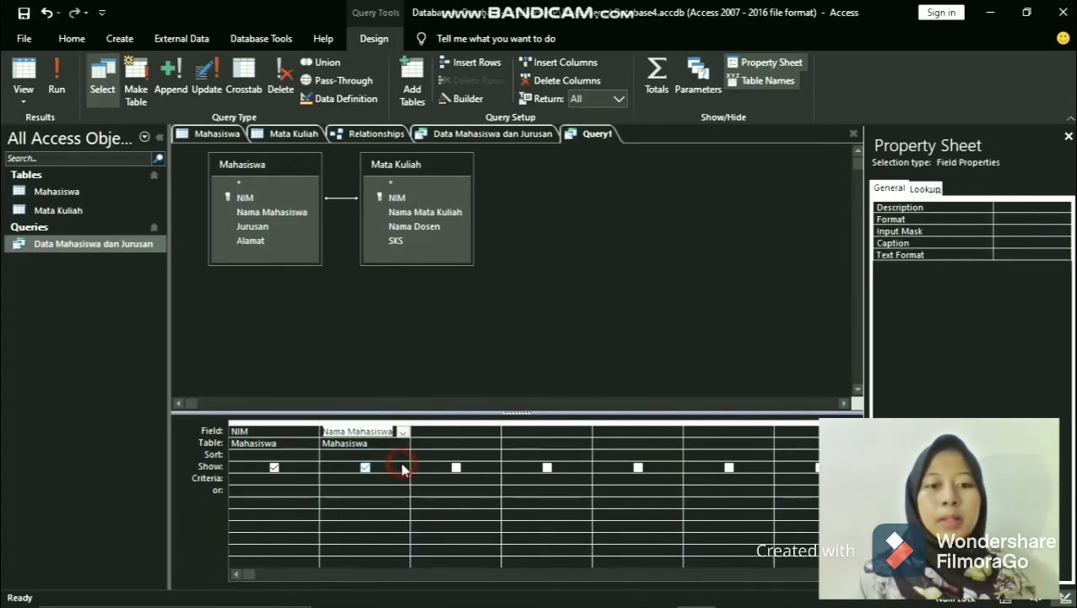
left_click(495, 433)
left_click(494, 433)
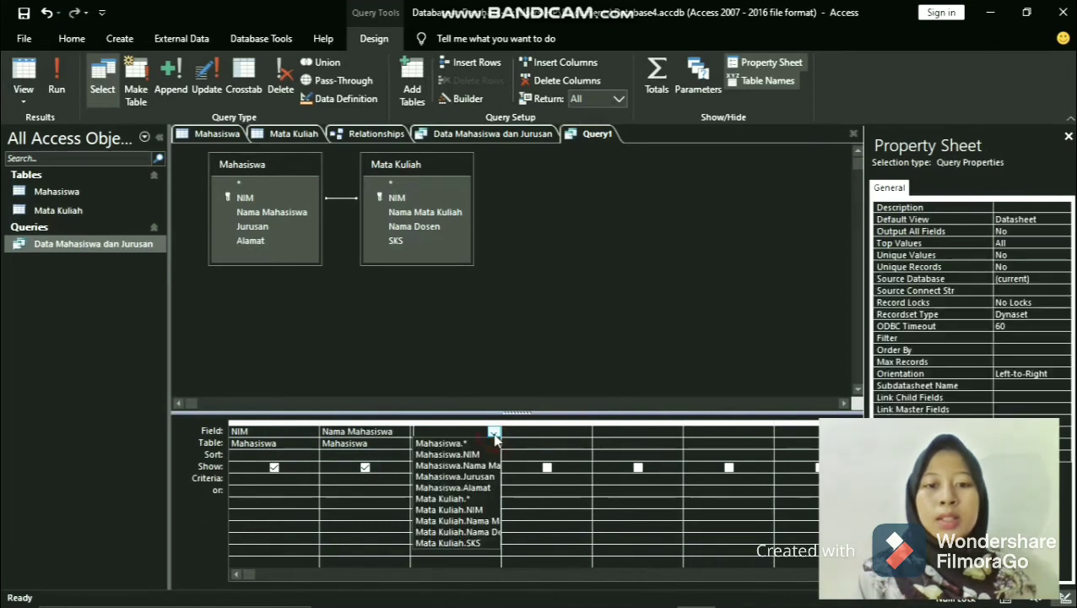
left_click(491, 475)
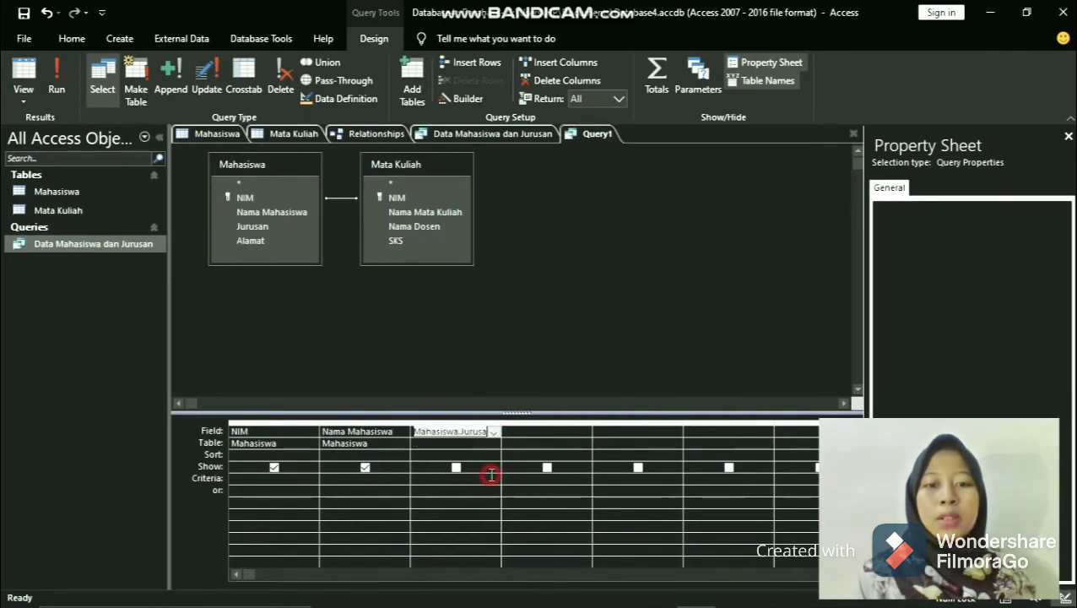
- Add Nama Mata Kuliah, Nama Dosen and SKS from the Mata Kuliah table as the query's next three columns
left_click(584, 434)
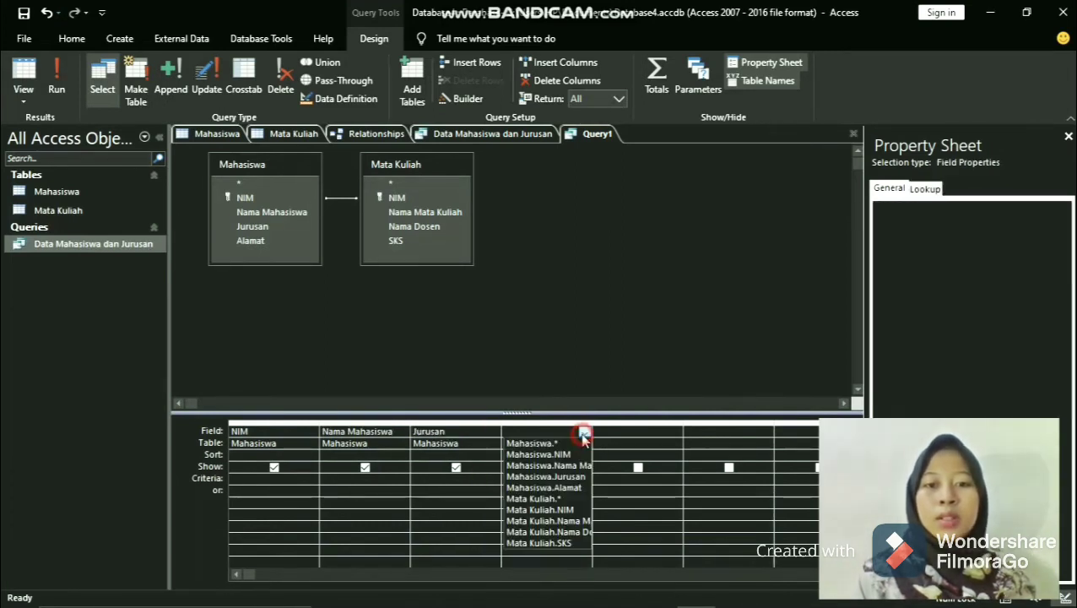
left_click(579, 521)
left_click(674, 432)
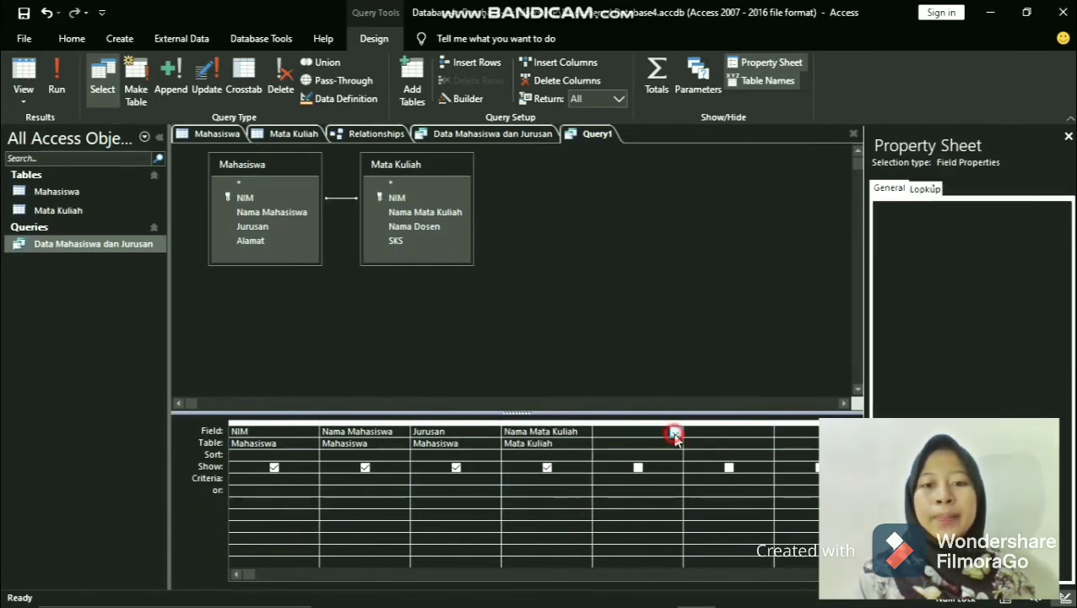
left_click(675, 431)
left_click(650, 532)
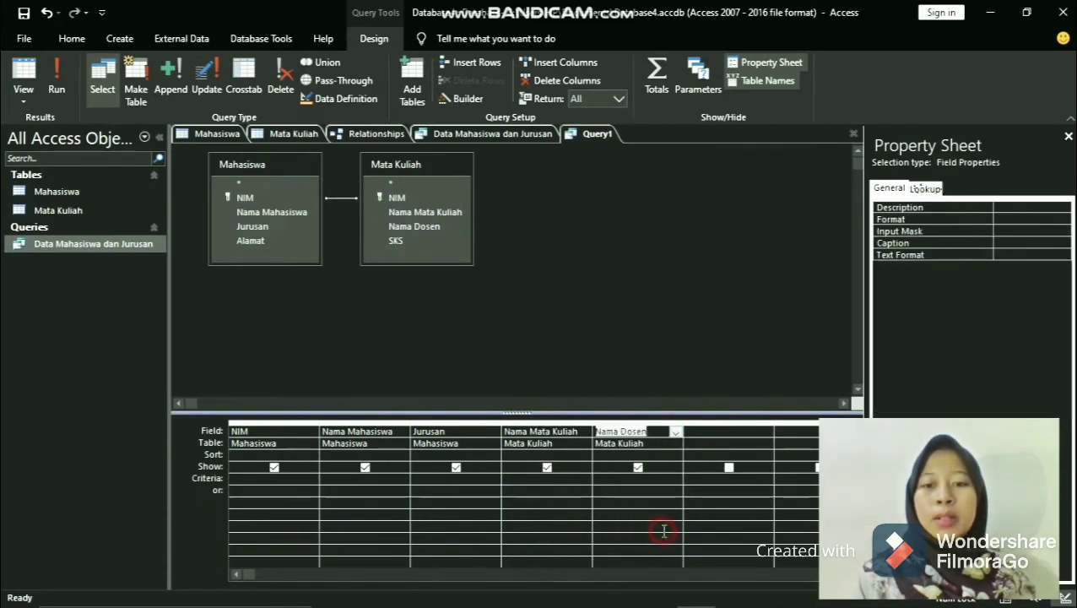
left_click(765, 432)
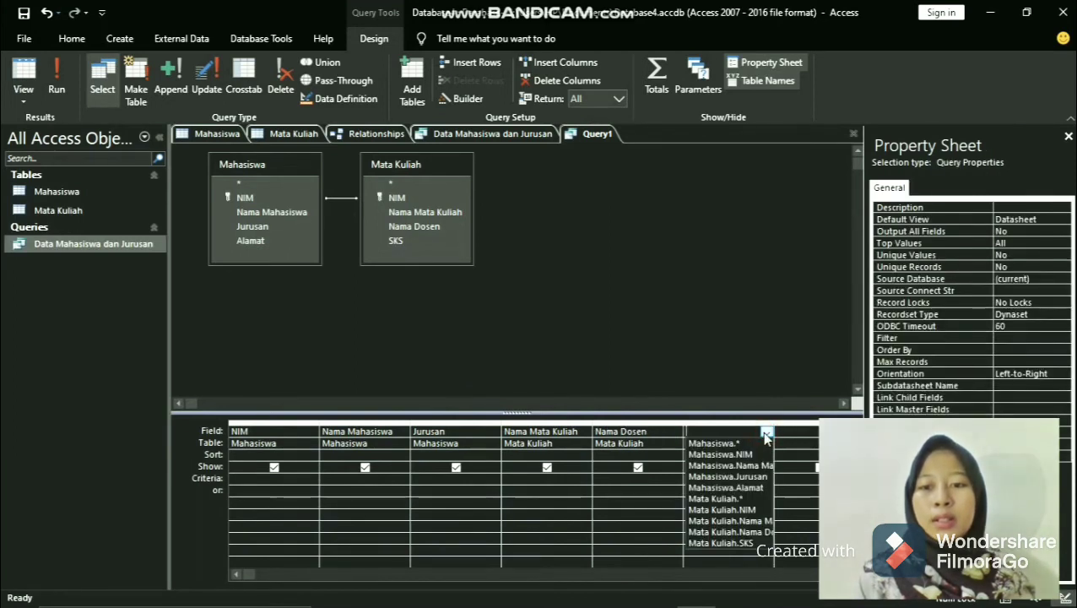
left_click(724, 545)
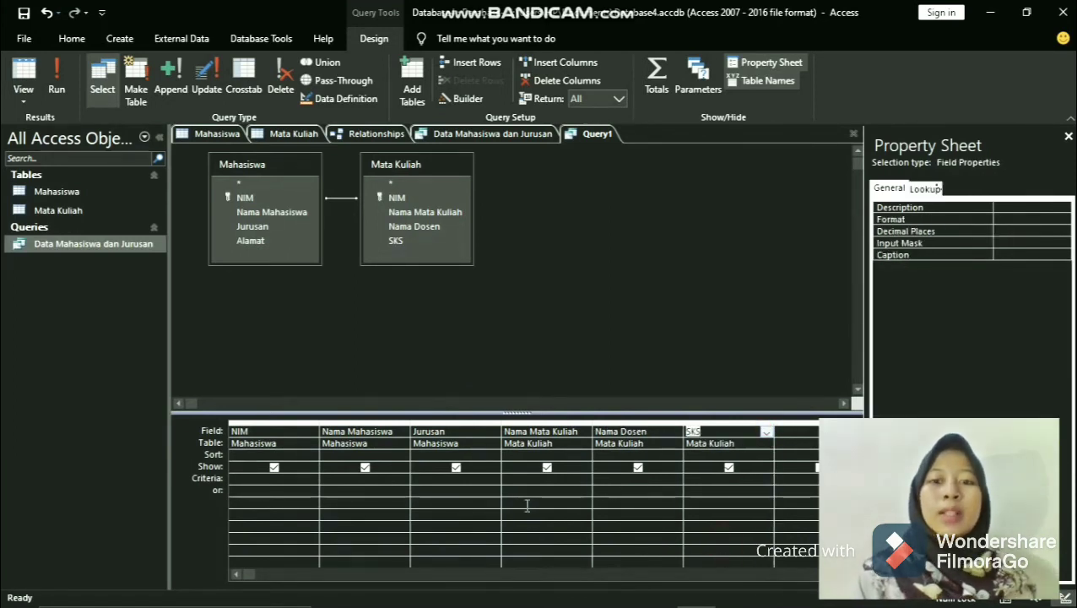
- Save the two-table query under the name Data Mahasiswa dan Mata Kuliah
right_click(586, 138)
left_click(619, 142)
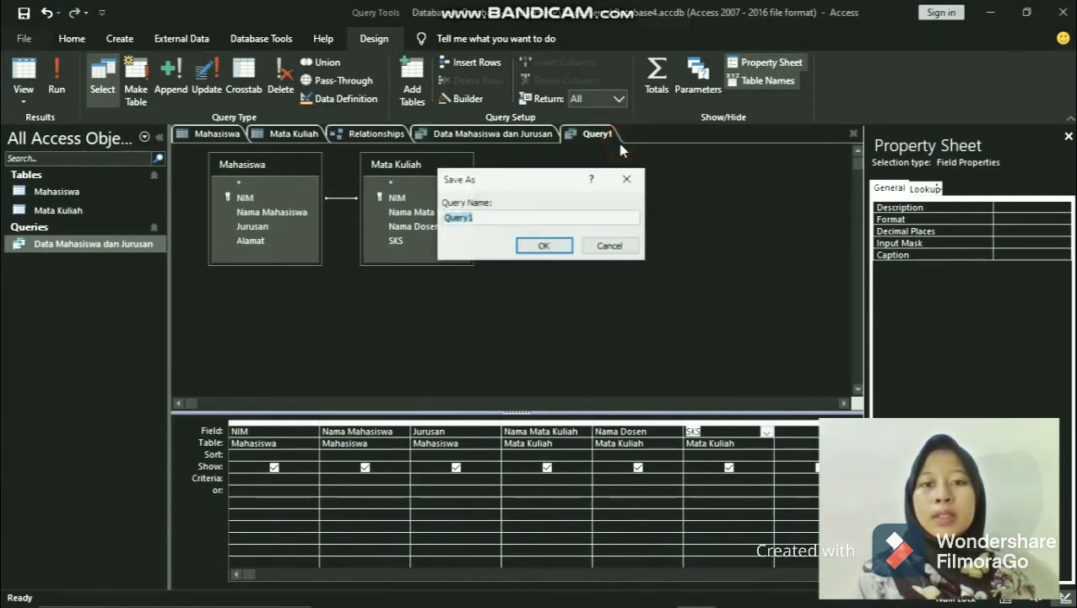
key("BackSpace")
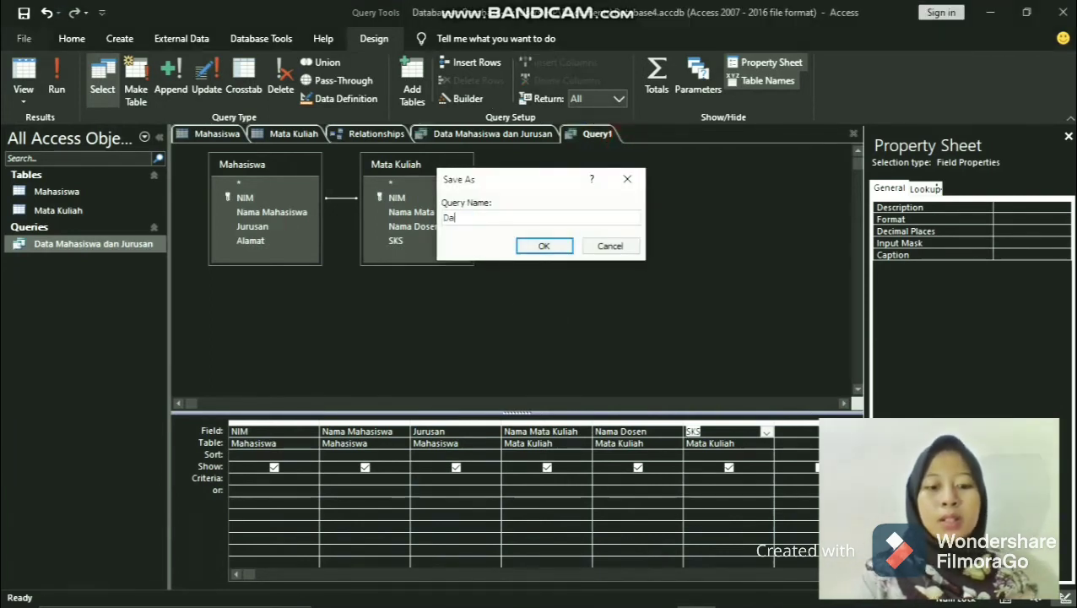
type("Data Mahas")
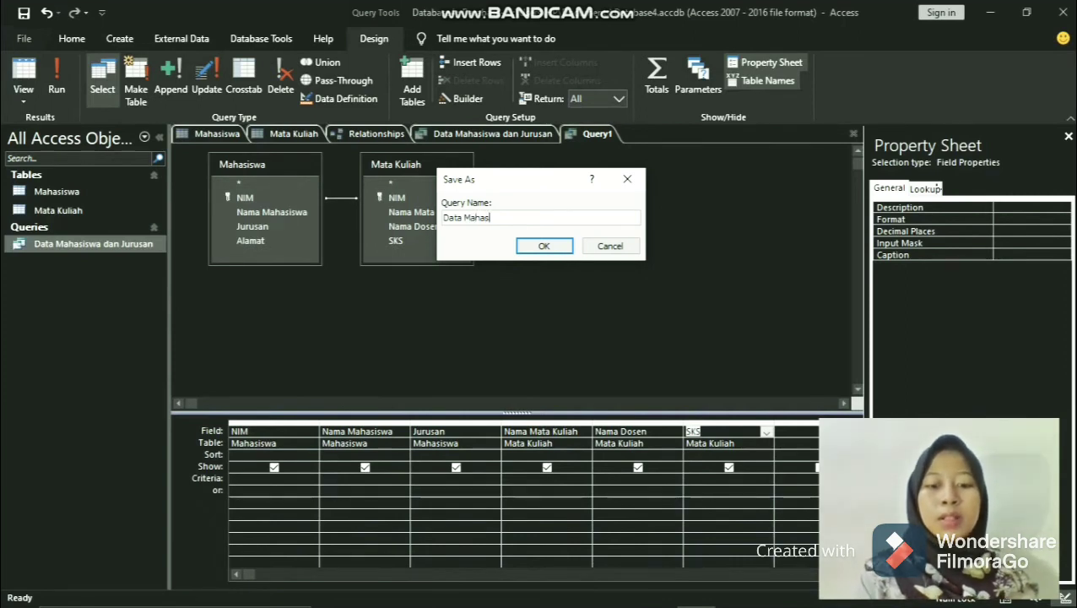
type("iswa dan ")
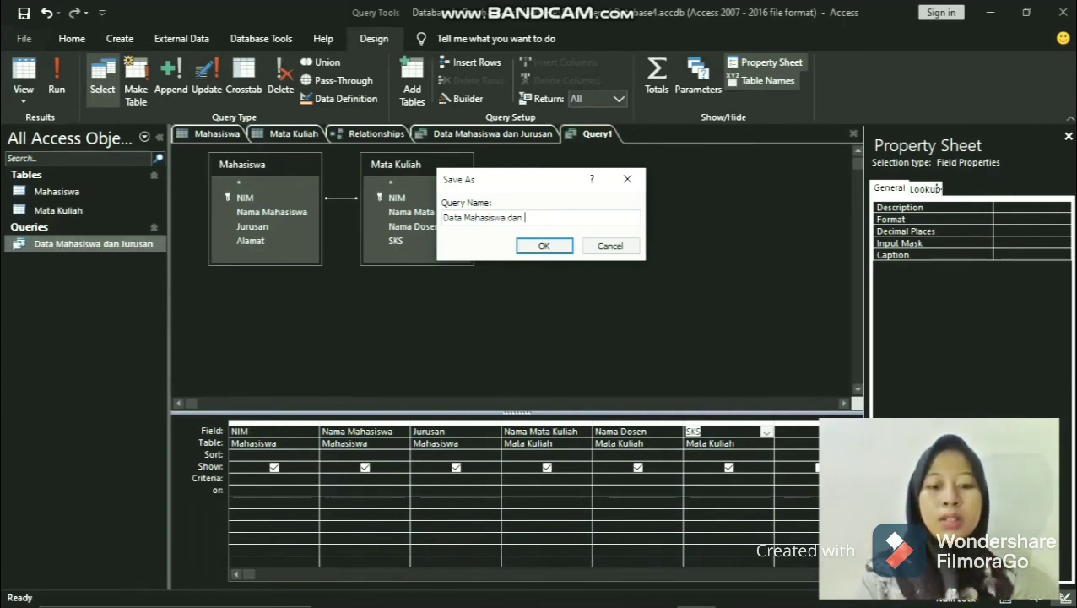
type("Mata")
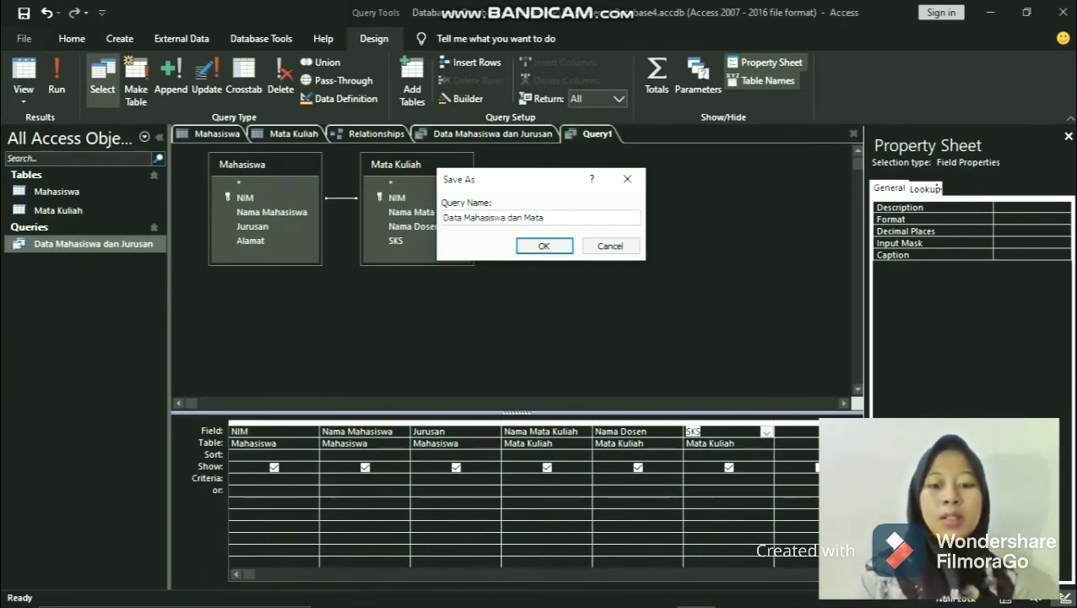
type(" Kuliah")
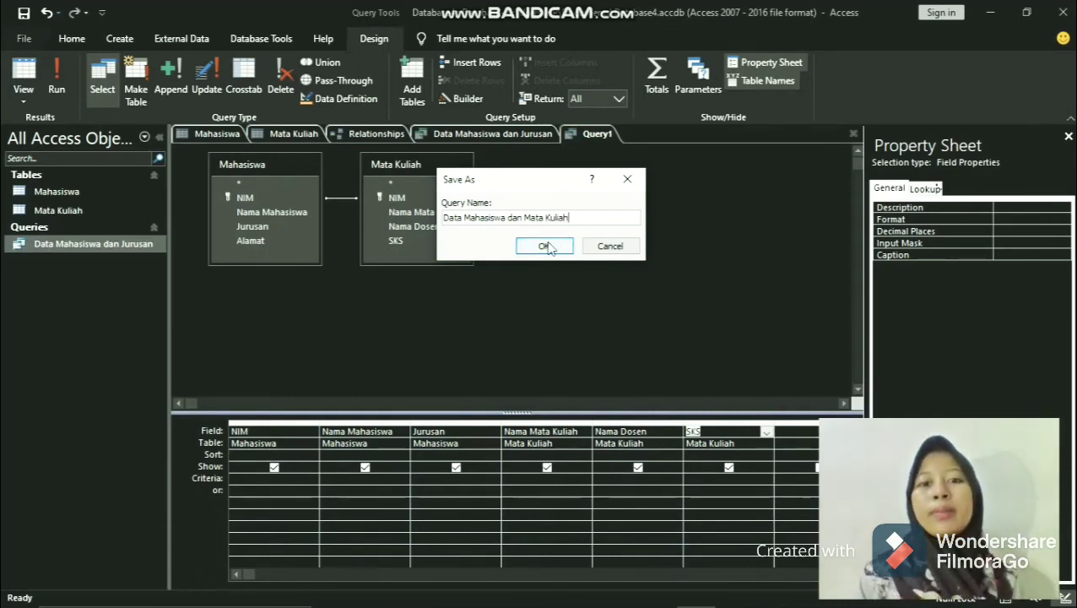
left_click(544, 246)
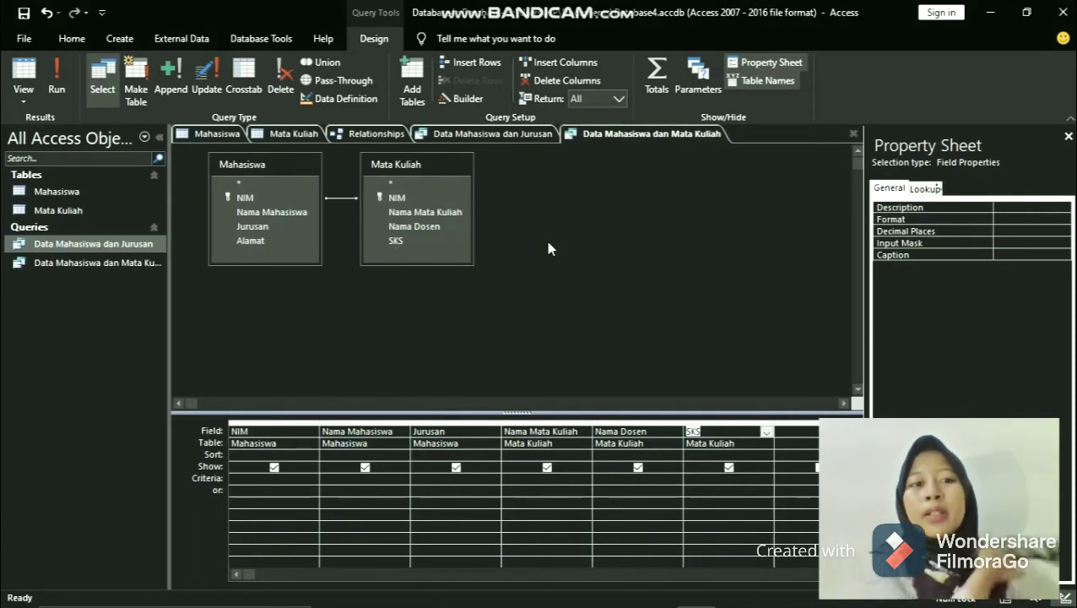
- Open the results of the Data Mahasiswa dan Mata Kuliah query and fit the Nama Mata Kuliah and Jurusan columns' widths to their contents
left_click(77, 263)
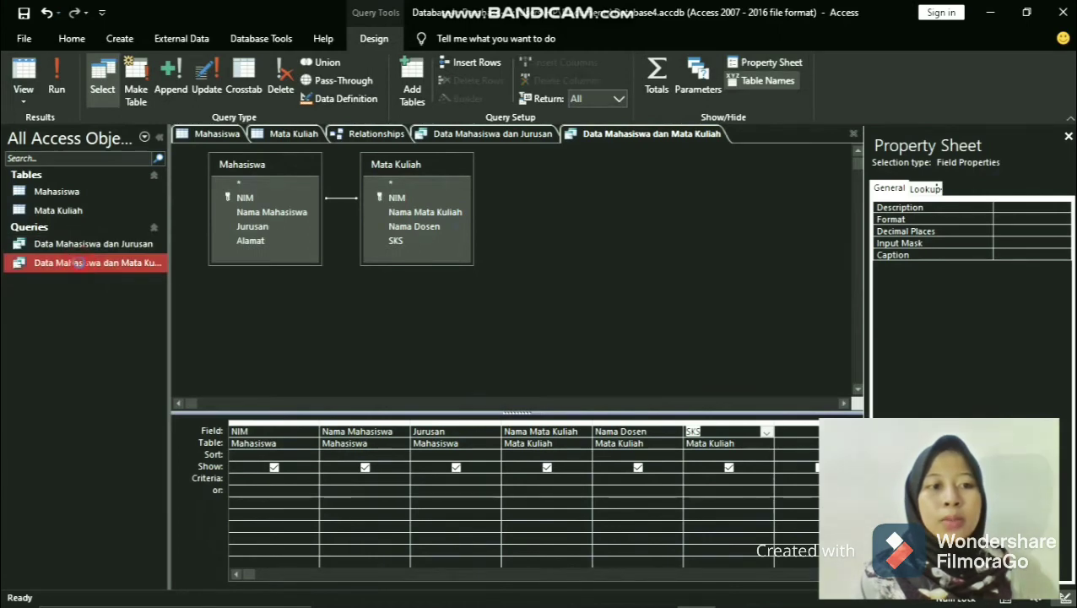
double_click(78, 263)
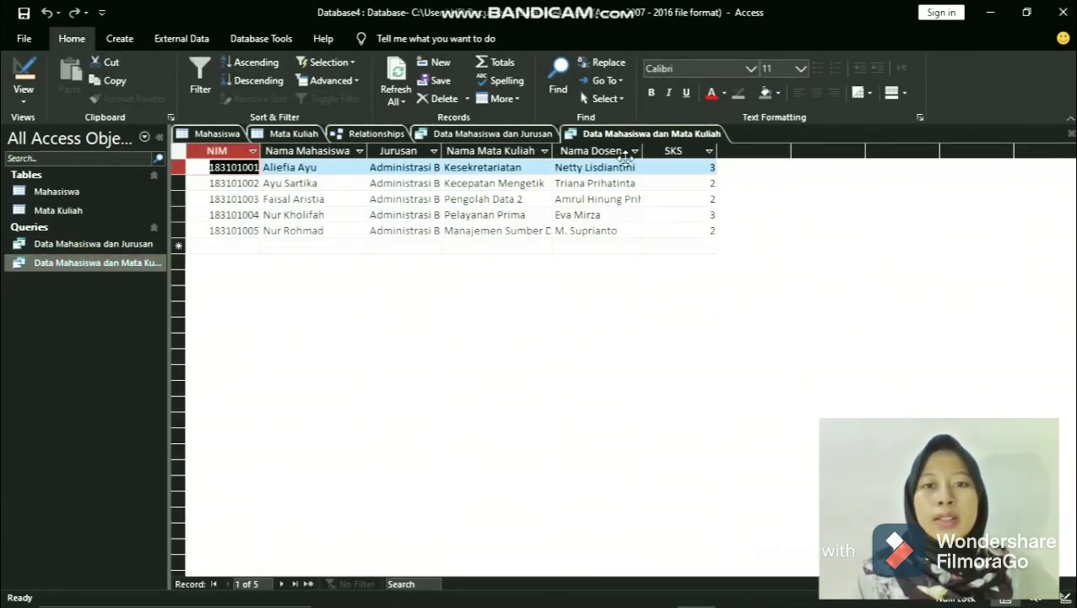
double_click(553, 150)
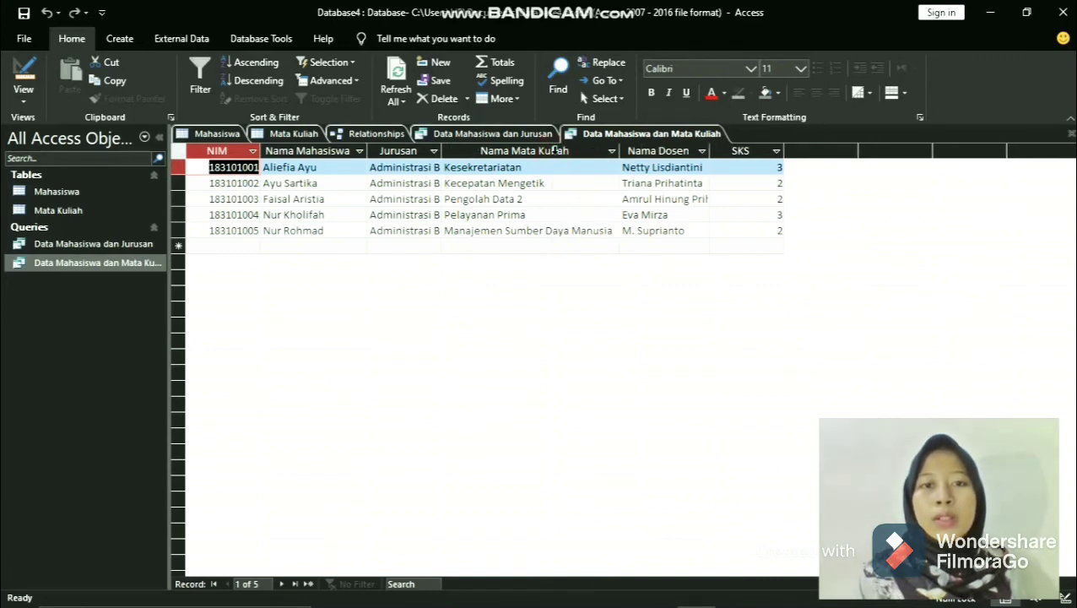
double_click(440, 152)
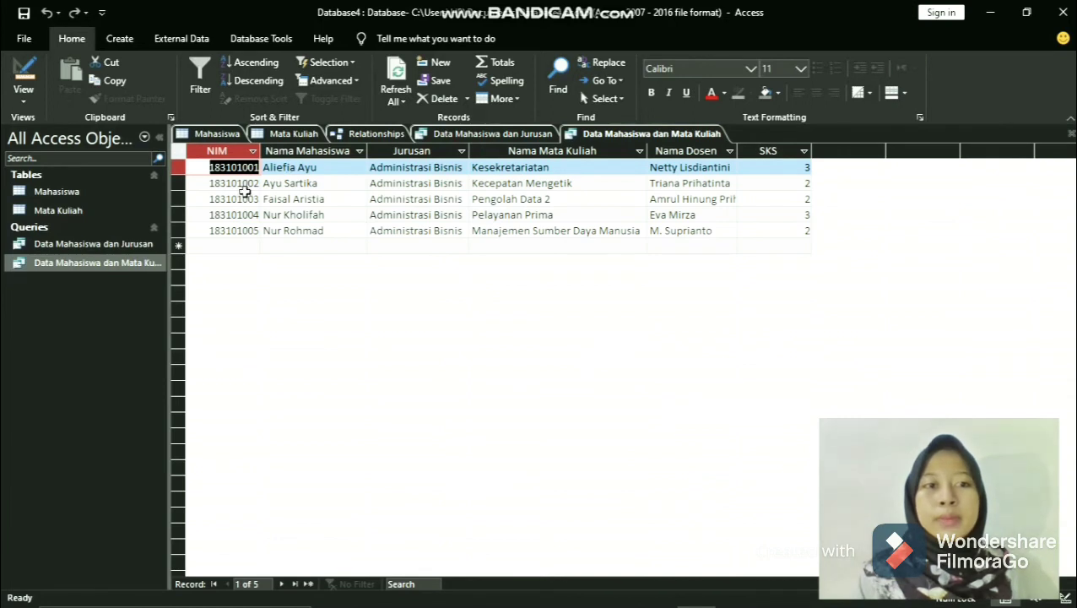
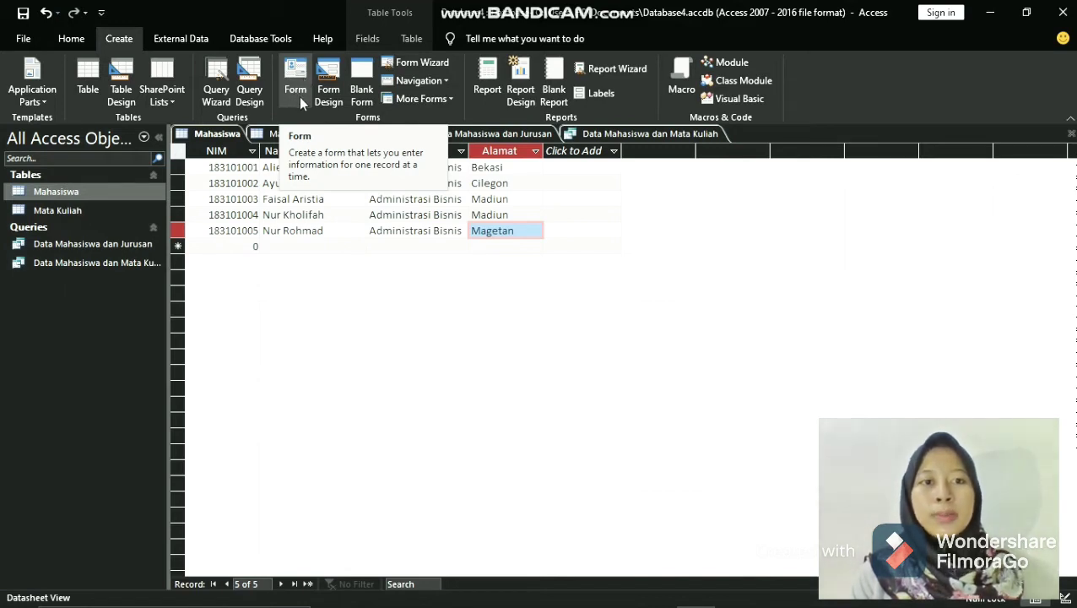
- Create a form based on the Mahasiswa table and show it in Design View
left_click(299, 96)
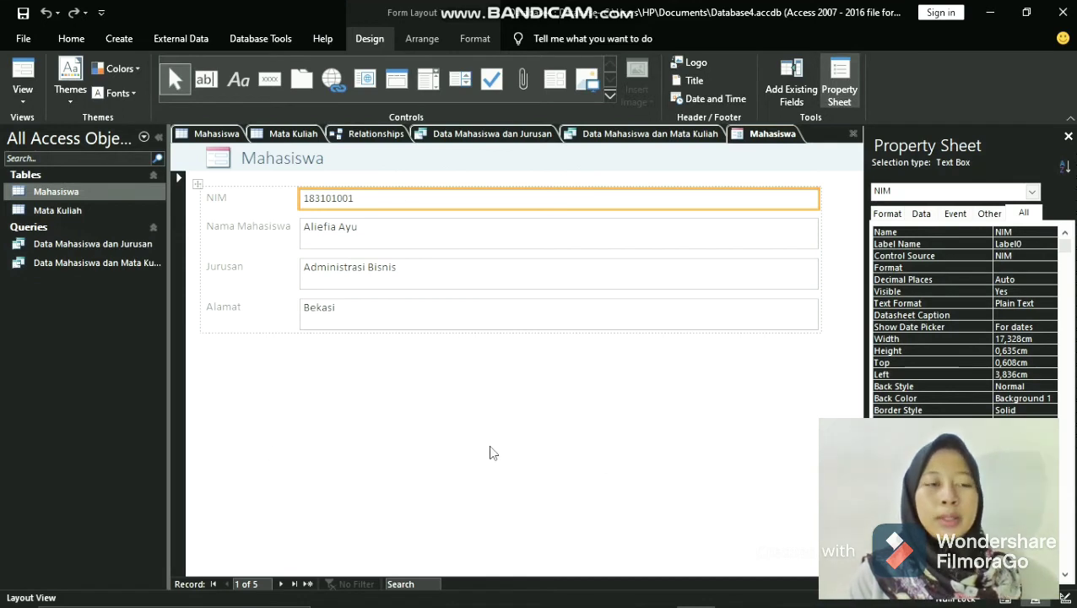
left_click(22, 99)
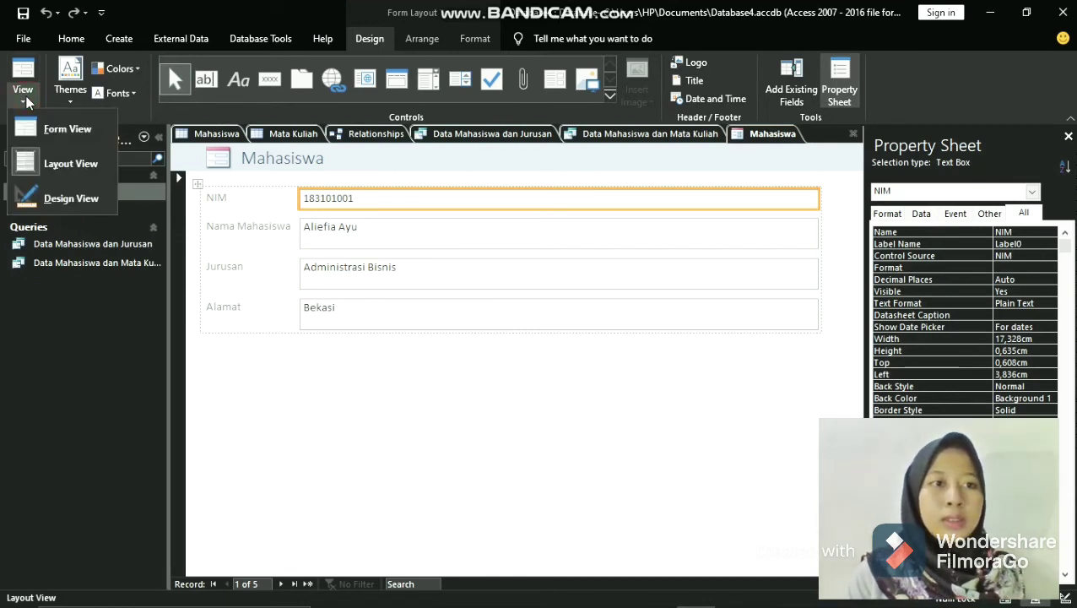
left_click(75, 199)
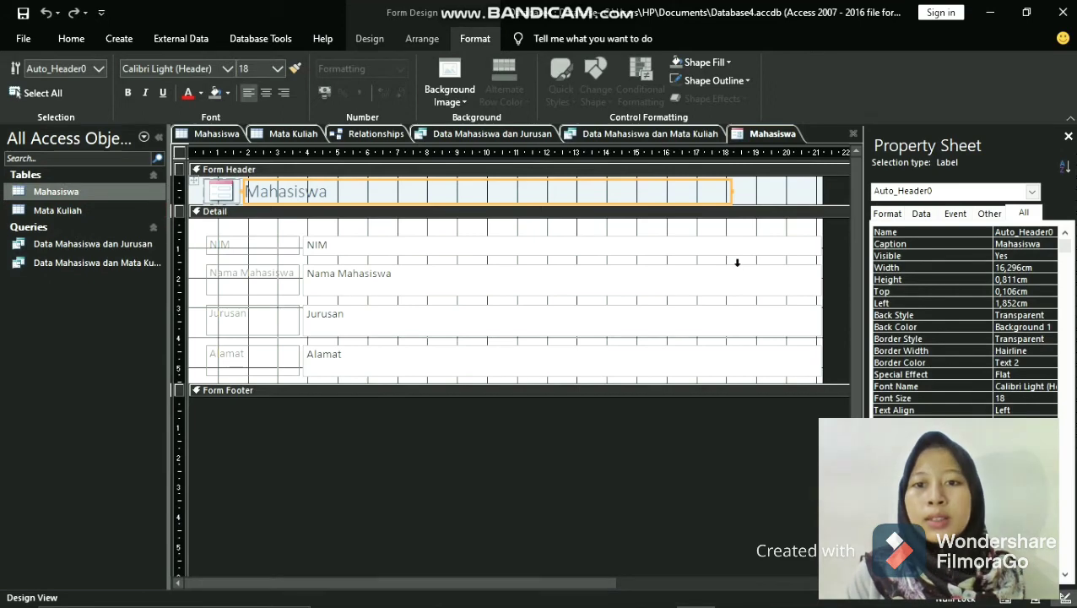
left_click(707, 245)
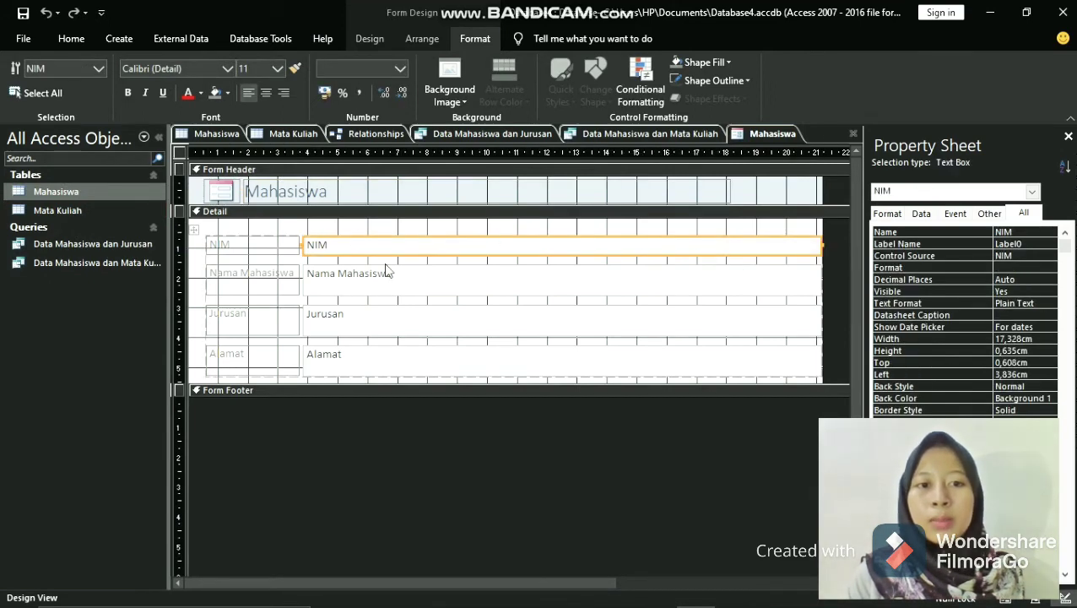
left_click(413, 277, "shift")
left_click(413, 277)
left_click(433, 316, "shift")
left_click(434, 316)
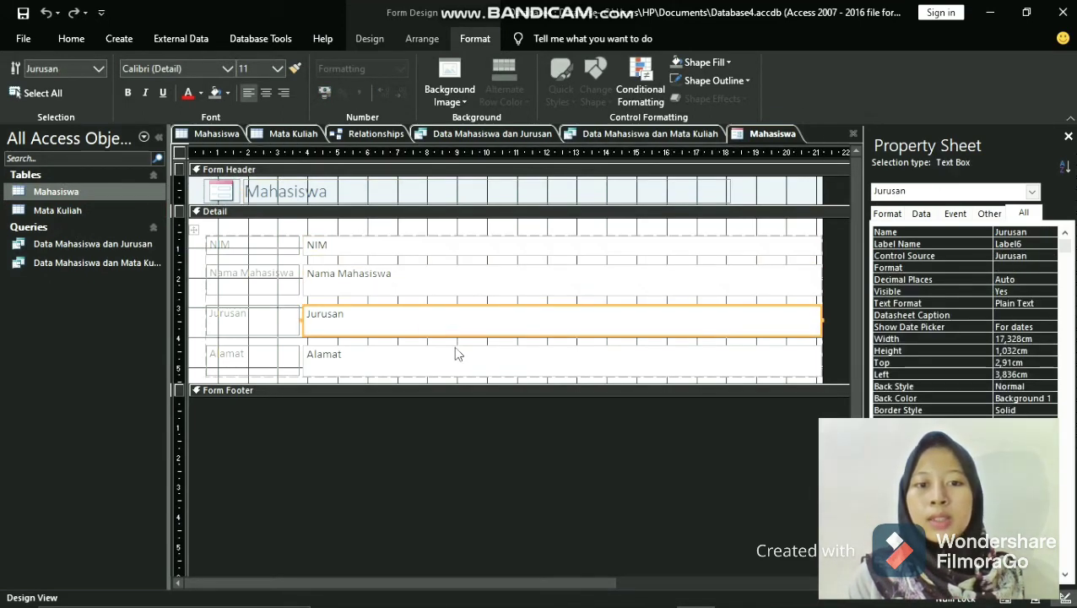
left_click(462, 360, "shift")
left_click(462, 360)
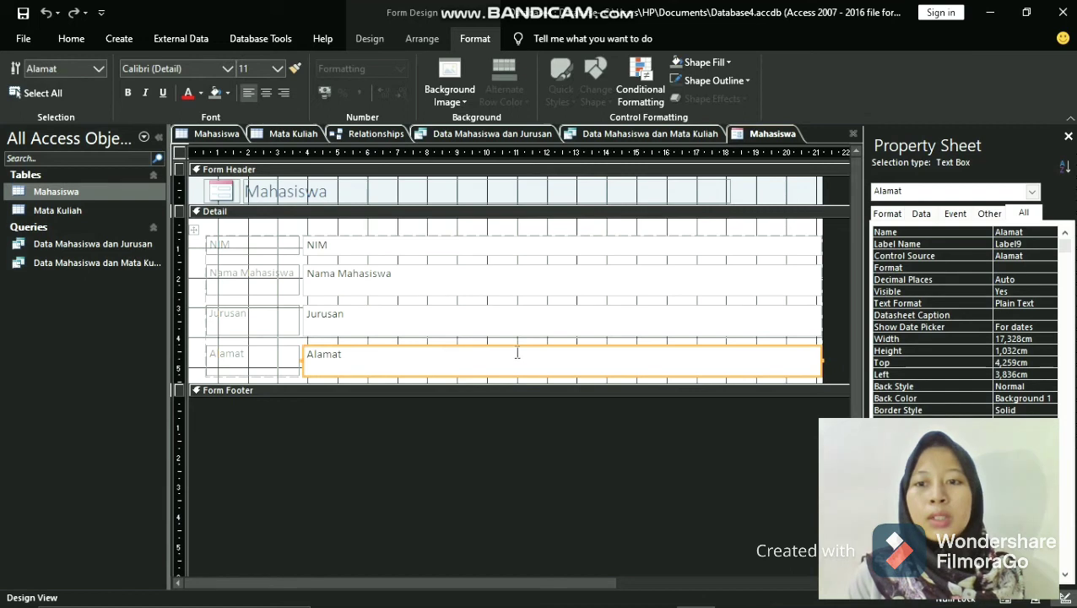
left_click(811, 245, "shift")
left_click(810, 246)
left_click(695, 284, "shift")
left_click(694, 284)
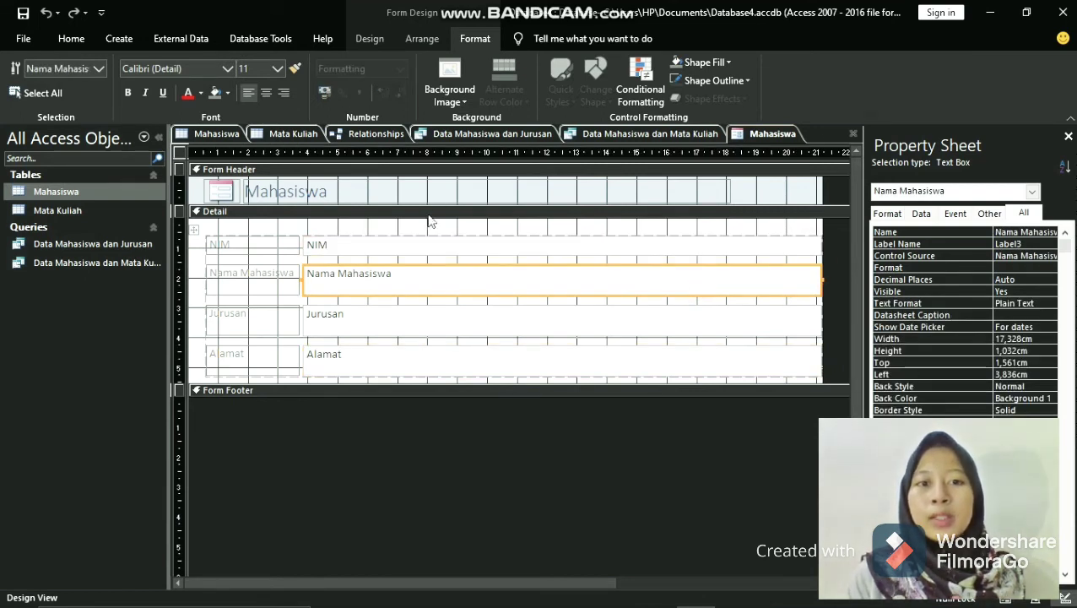
left_click(482, 211)
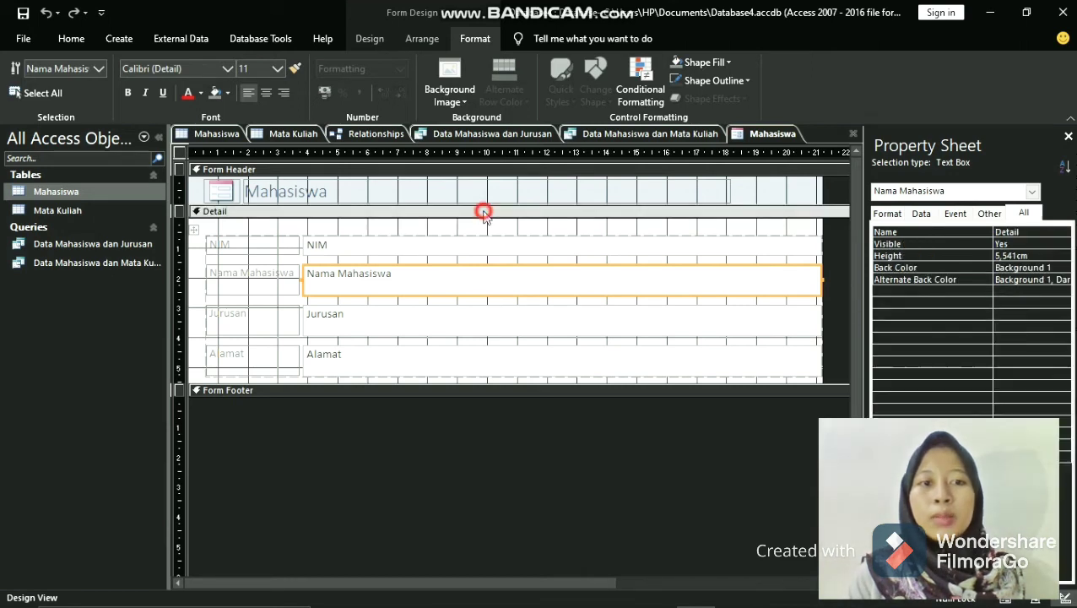
left_click(357, 245)
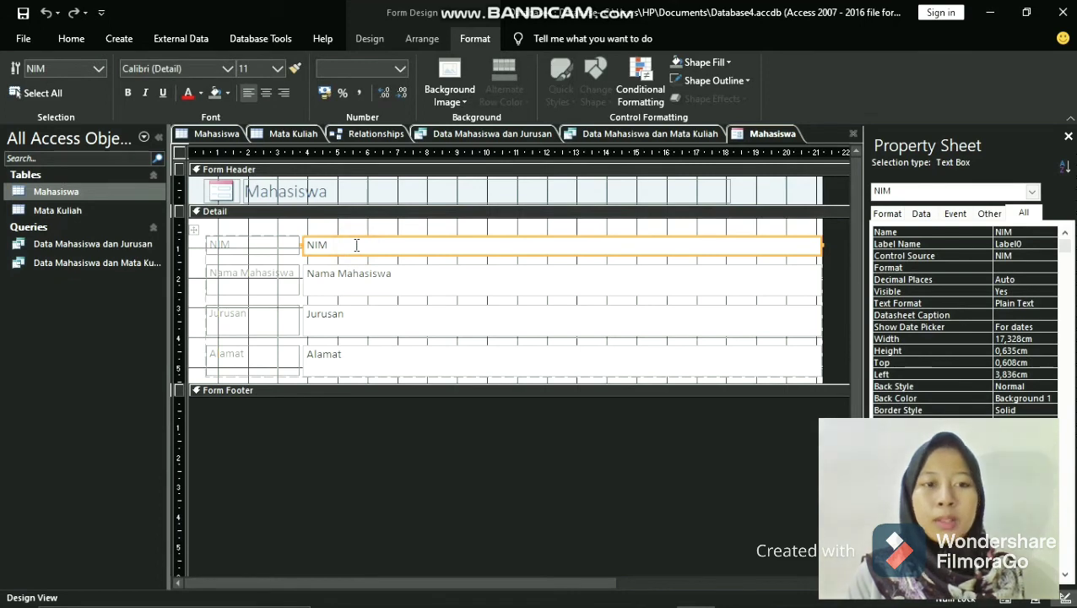
left_click(439, 287)
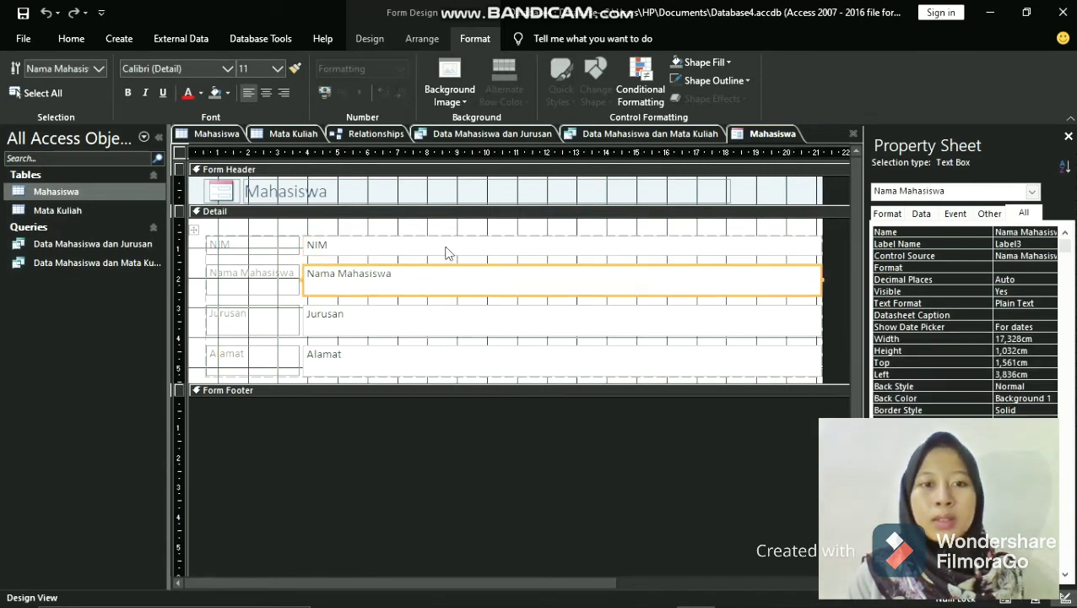
left_click(445, 247, "shift")
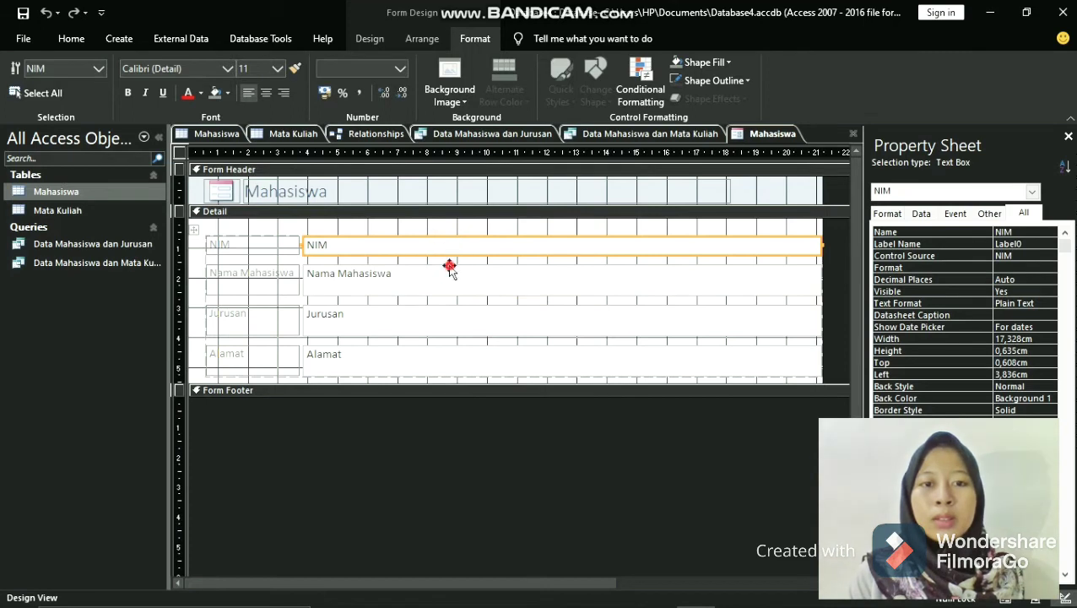
left_click(449, 270, "shift")
- Remove the control layout from the NIM, Nama Mahasiswa, Jurusan and Alamat text boxes so each can be sized separately
left_click(470, 317, "shift")
left_click(470, 317)
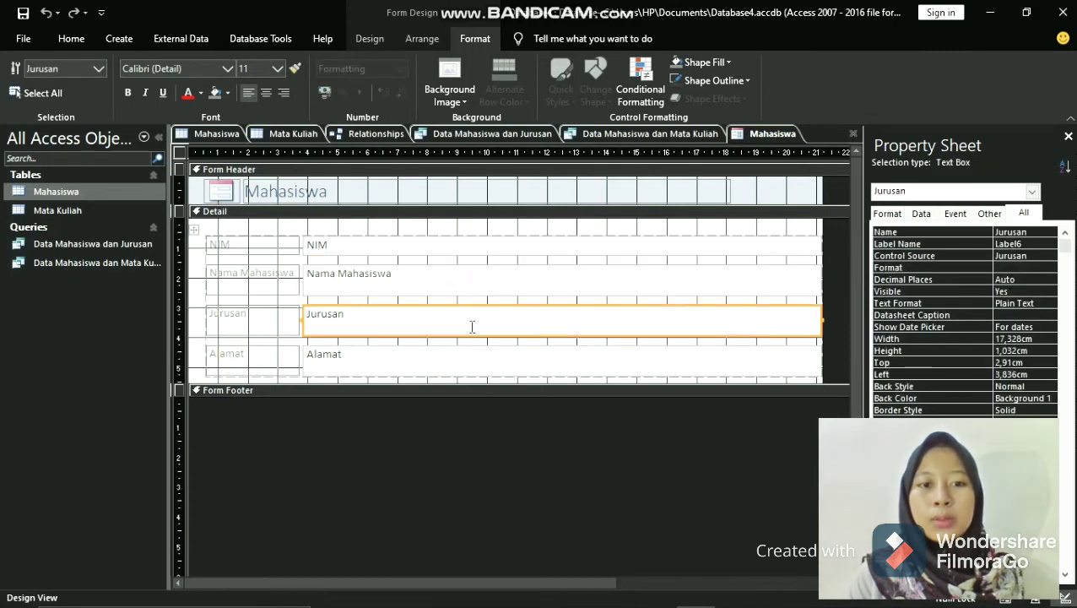
left_click(455, 247, "shift")
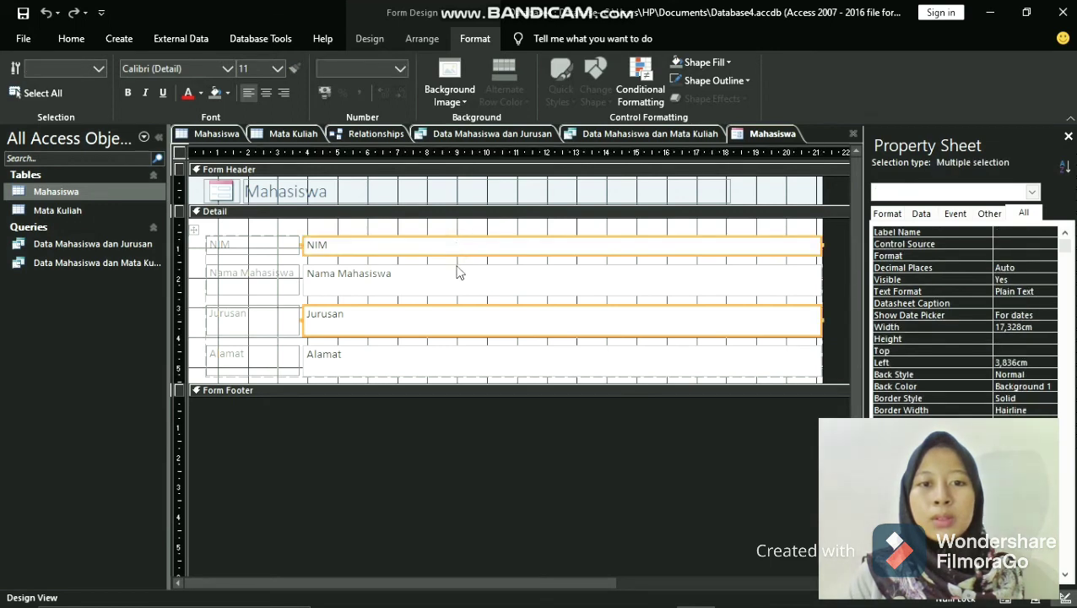
left_click(457, 276, "shift")
left_click(460, 357, "shift")
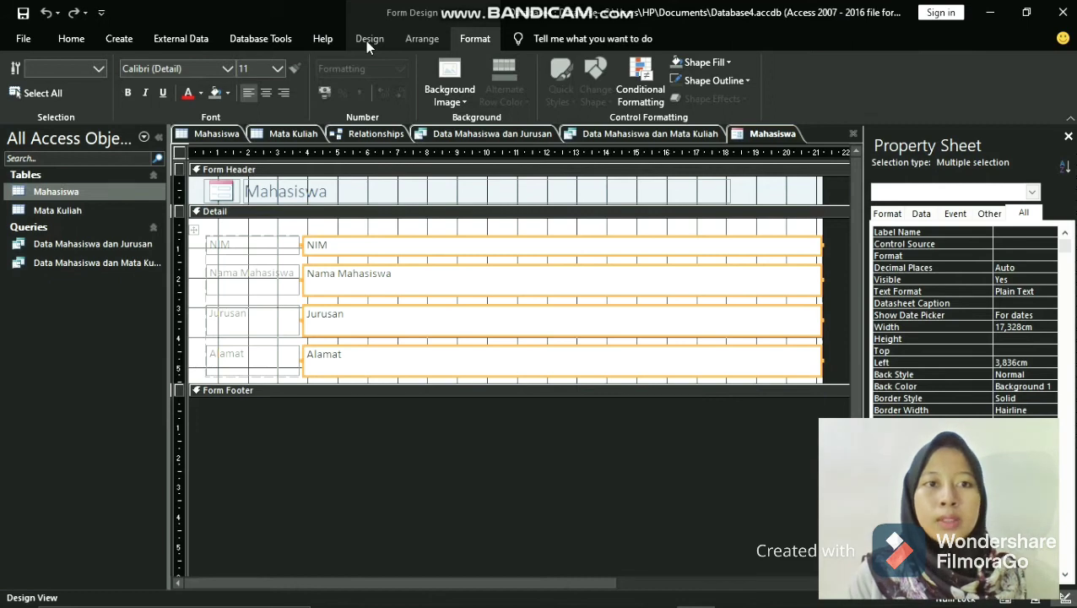
left_click(433, 37)
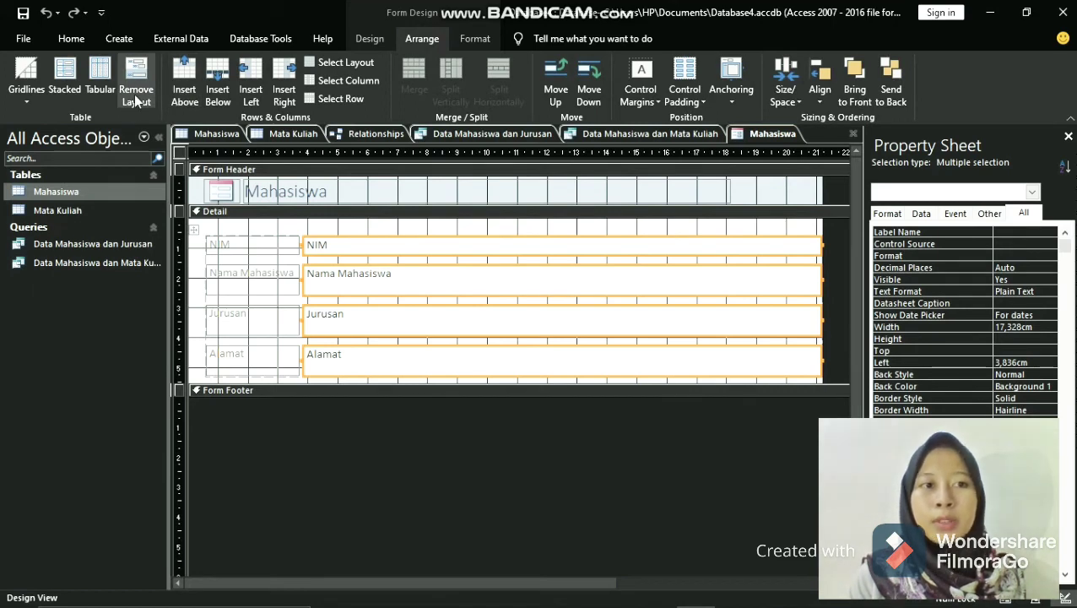
left_click(135, 100)
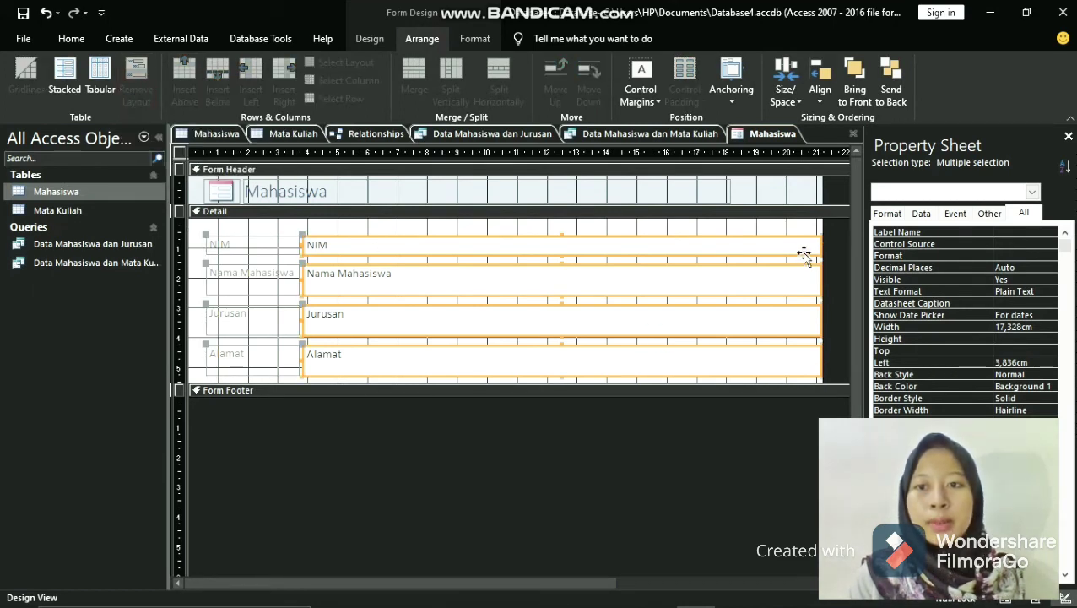
- Narrow the NIM text box to about 2.5 cm and the Nama Mahasiswa text box to end near the 13 cm ruler mark
left_click(734, 270)
left_click(733, 270)
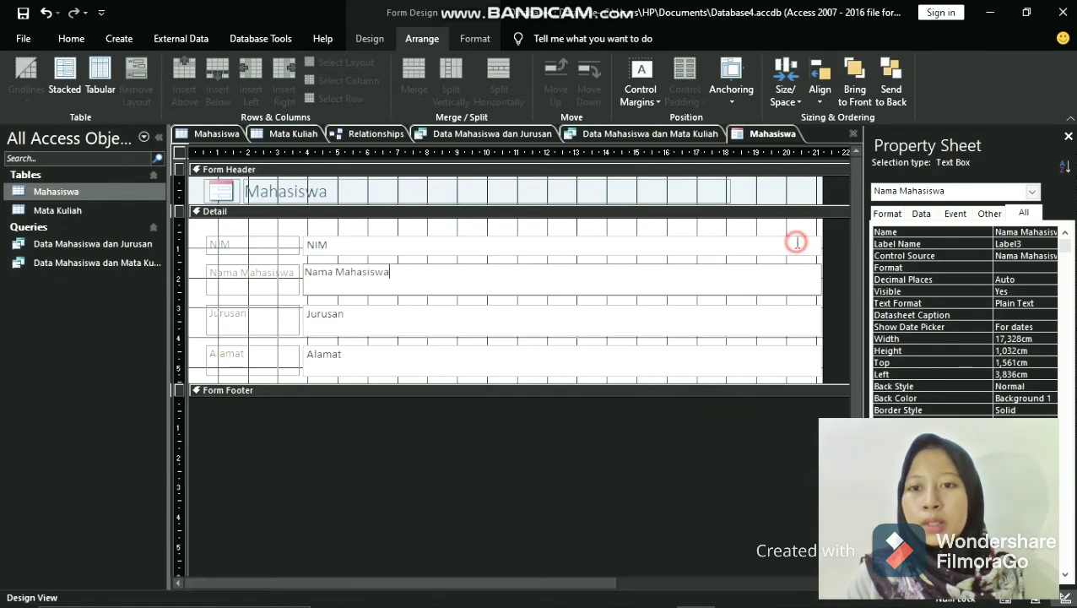
left_click(797, 242)
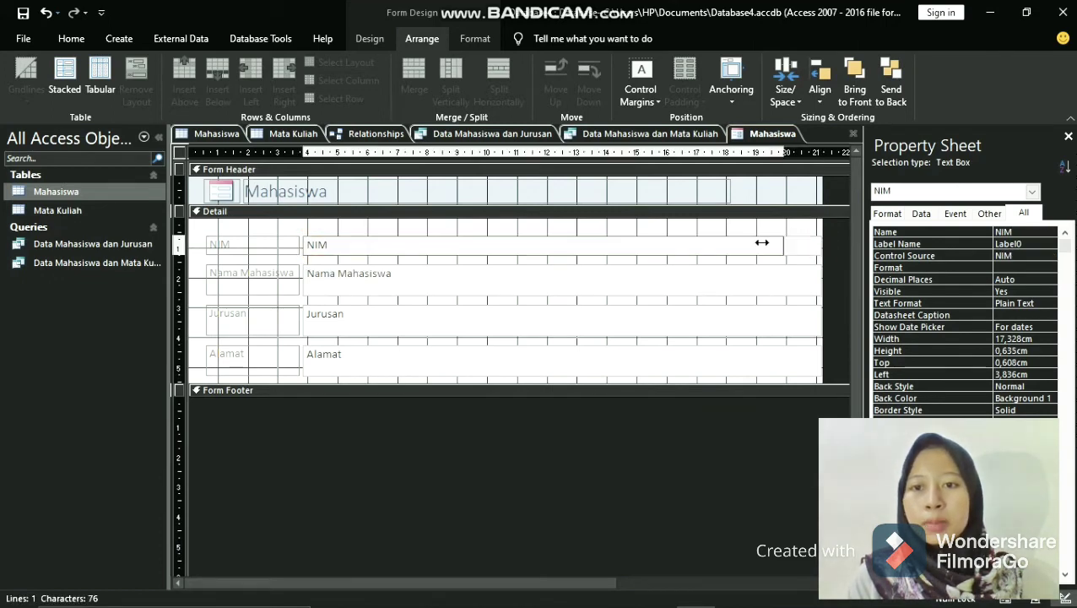
left_click_drag(761, 243, 377, 245)
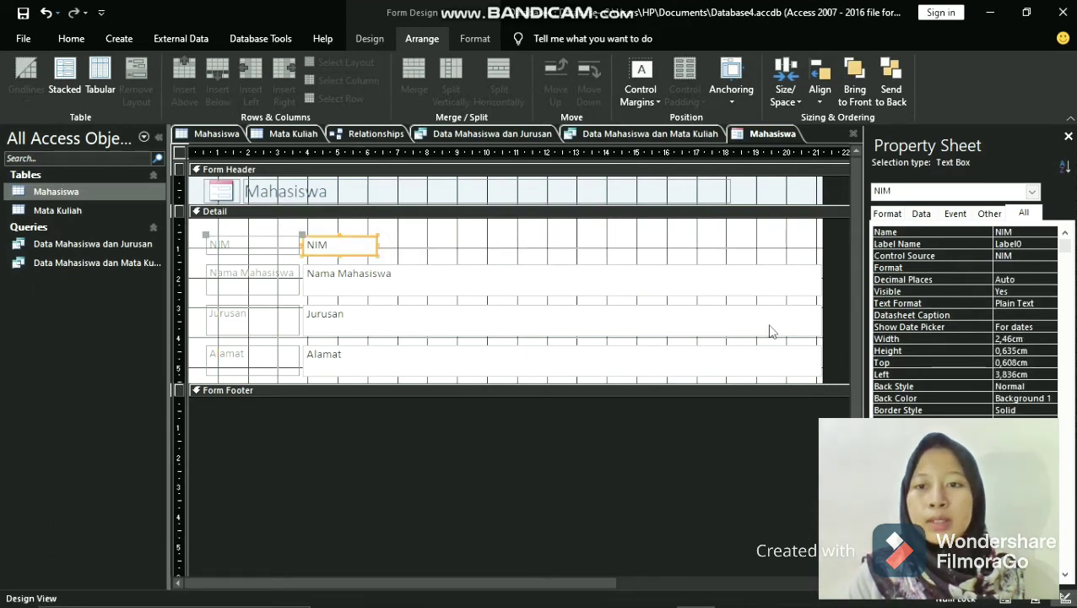
left_click(814, 281)
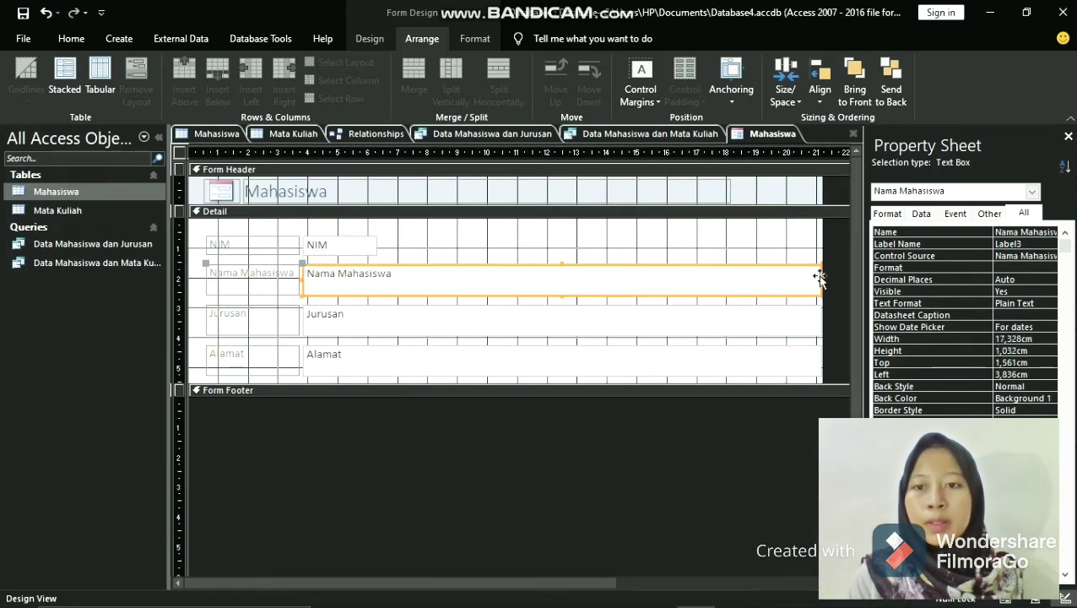
left_click_drag(817, 278, 578, 271)
- Narrow the Jurusan text box to about 5.2 cm and the Alamat text box to about 3.2 cm
left_click(801, 320)
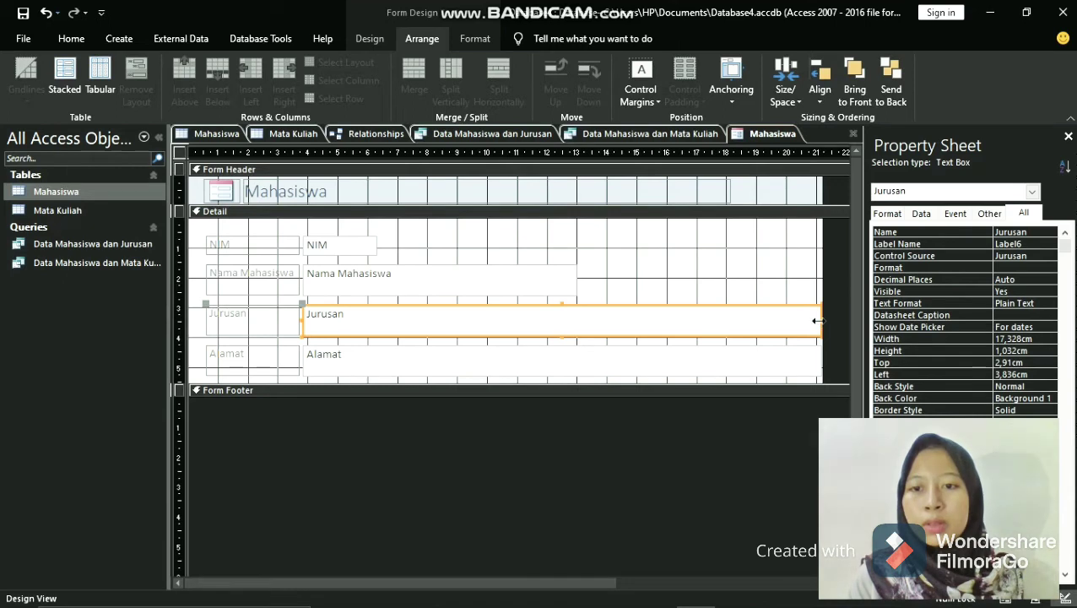
left_click_drag(817, 319, 457, 312)
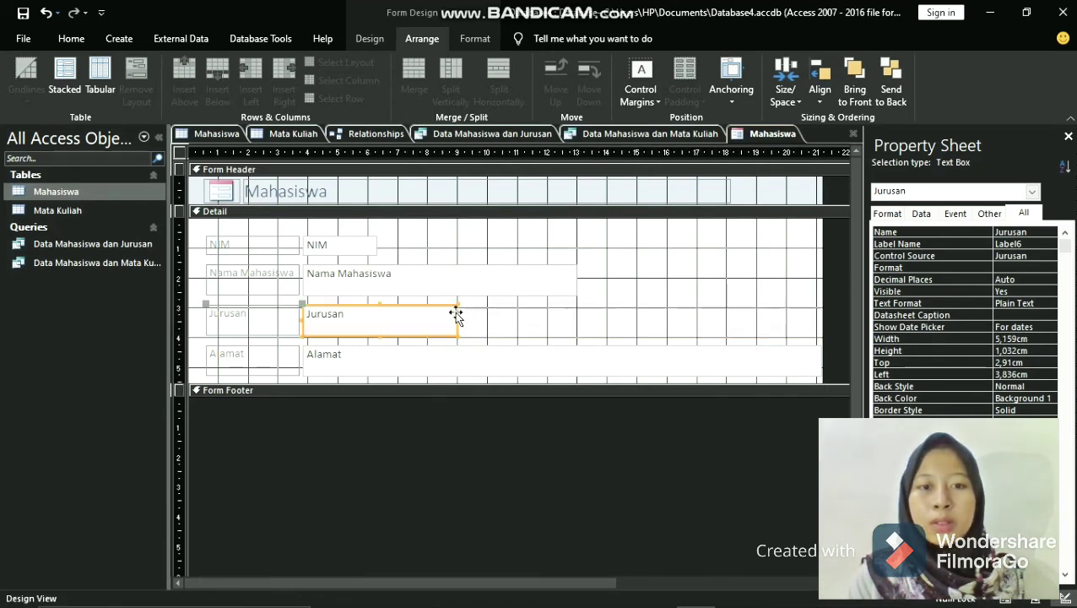
left_click(819, 356)
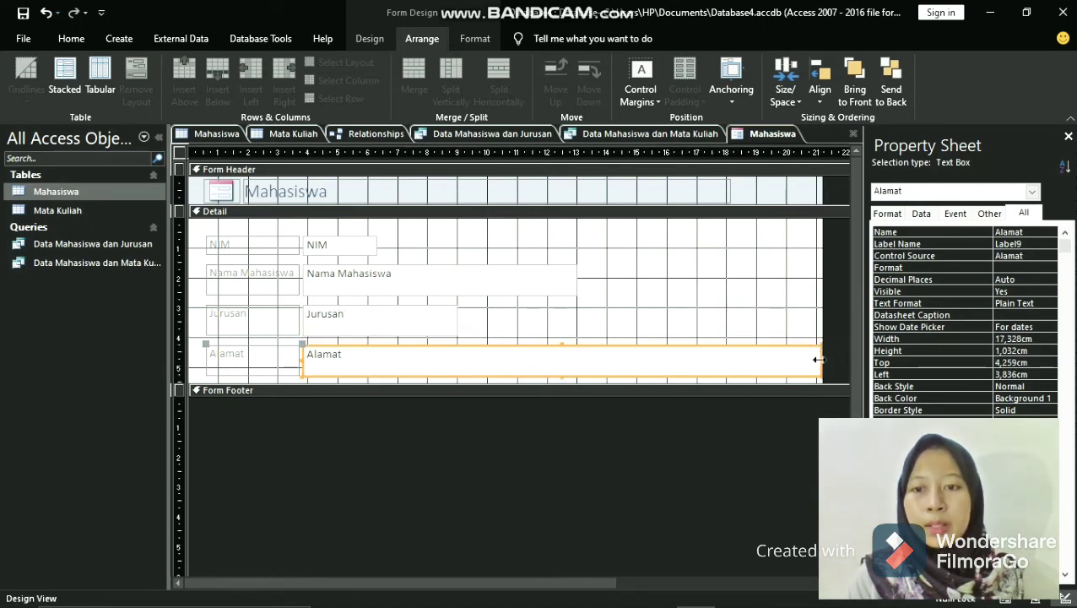
left_click_drag(819, 356, 398, 351)
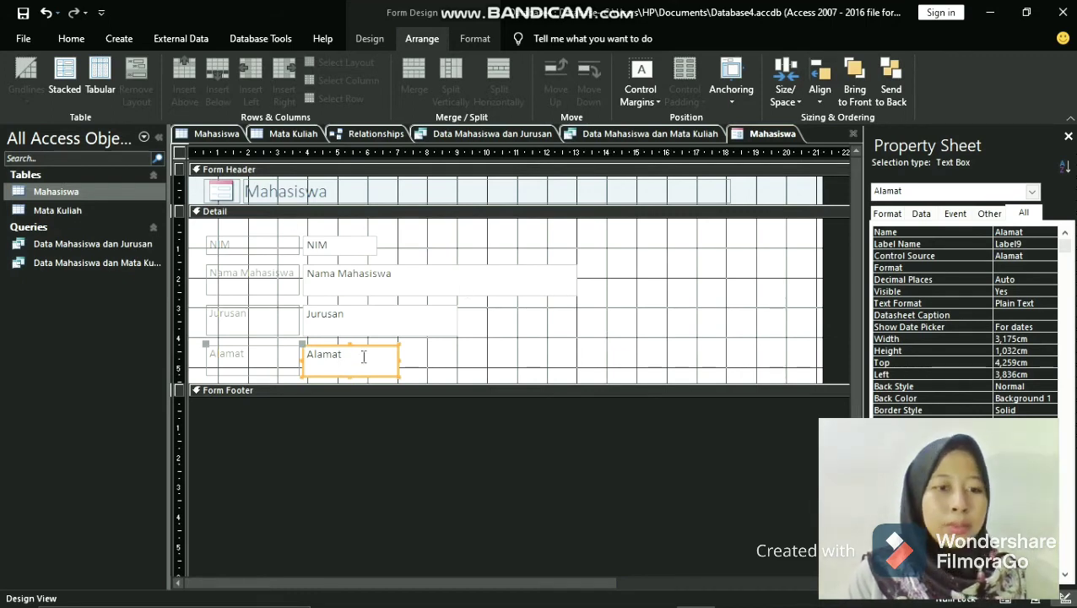
- Replace the title in the form header with POLITEKNIK NEGERI MADIUN
left_click(270, 188)
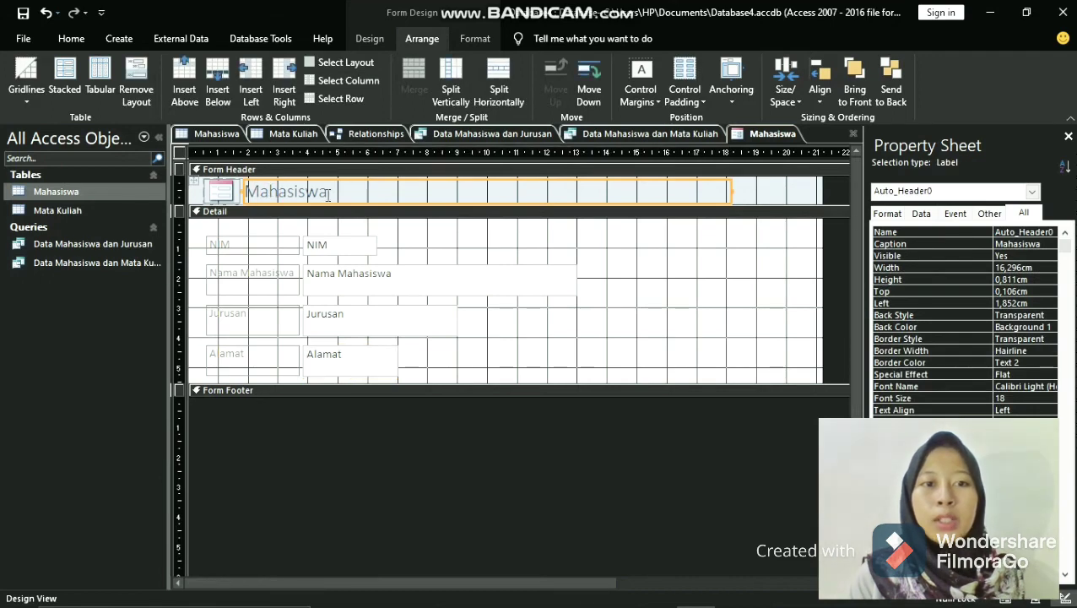
left_click(355, 193)
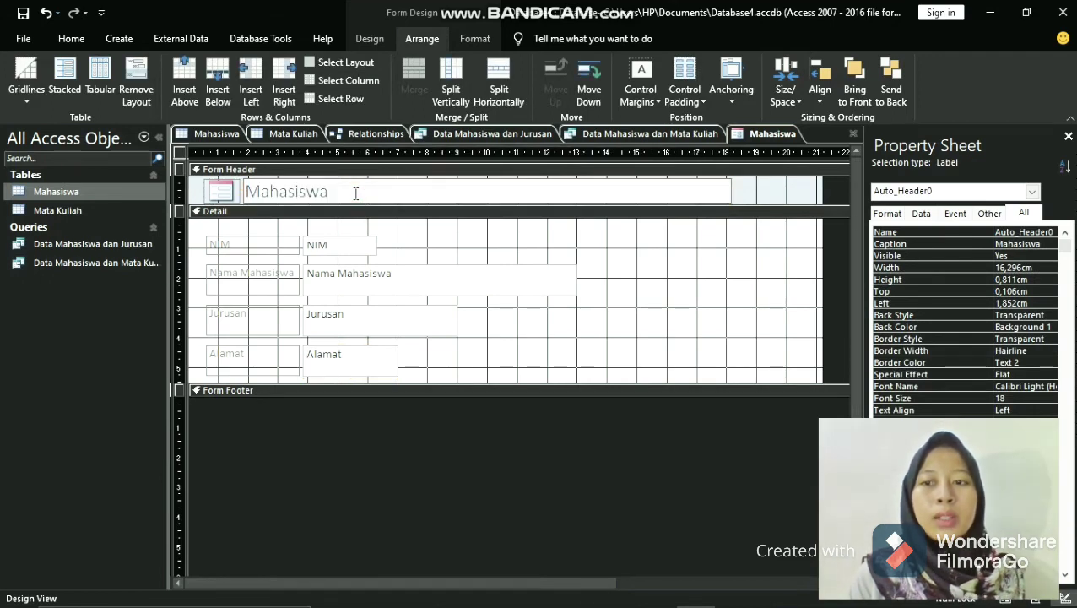
left_click_drag(339, 191, 246, 191)
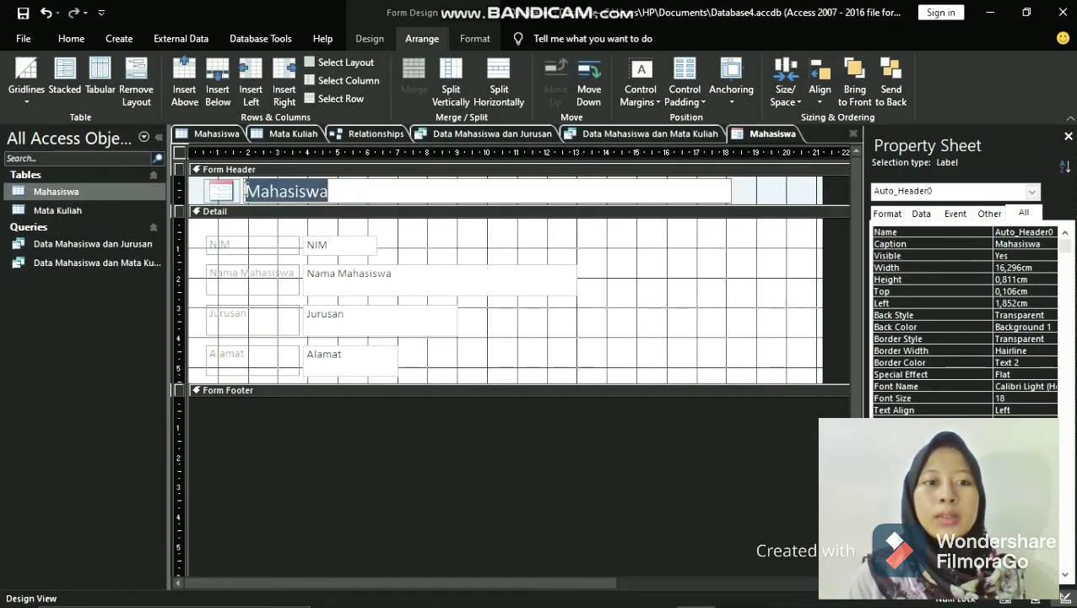
key("BackSpace")
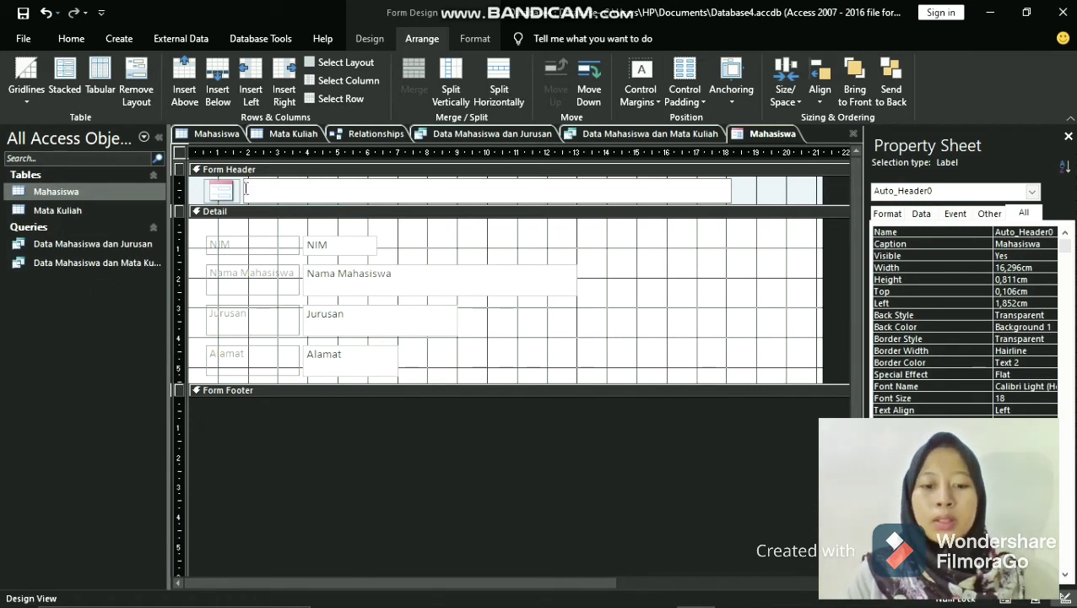
type("D")
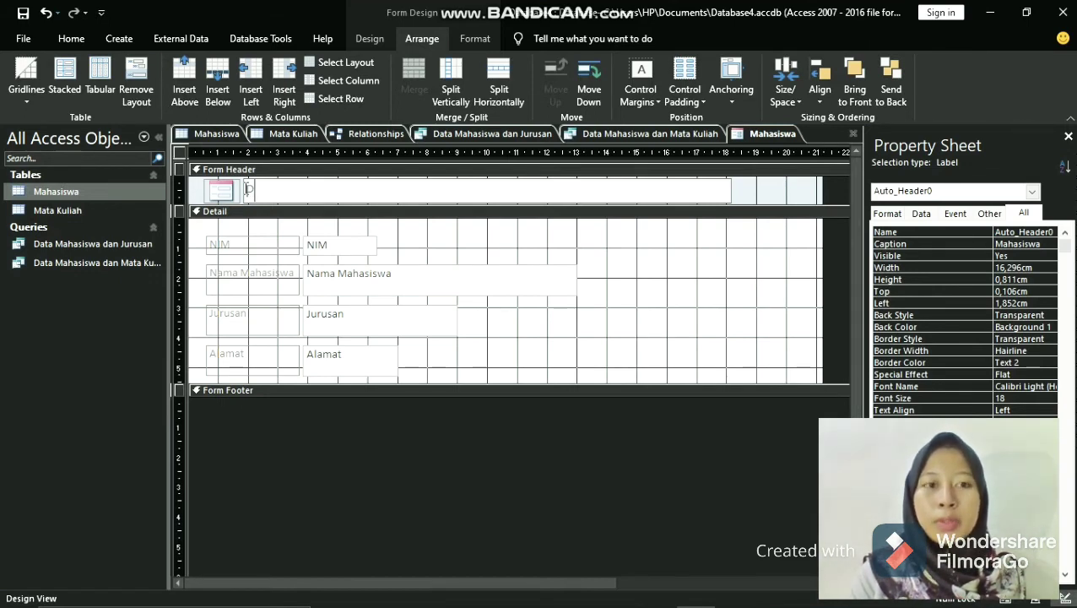
type("oli")
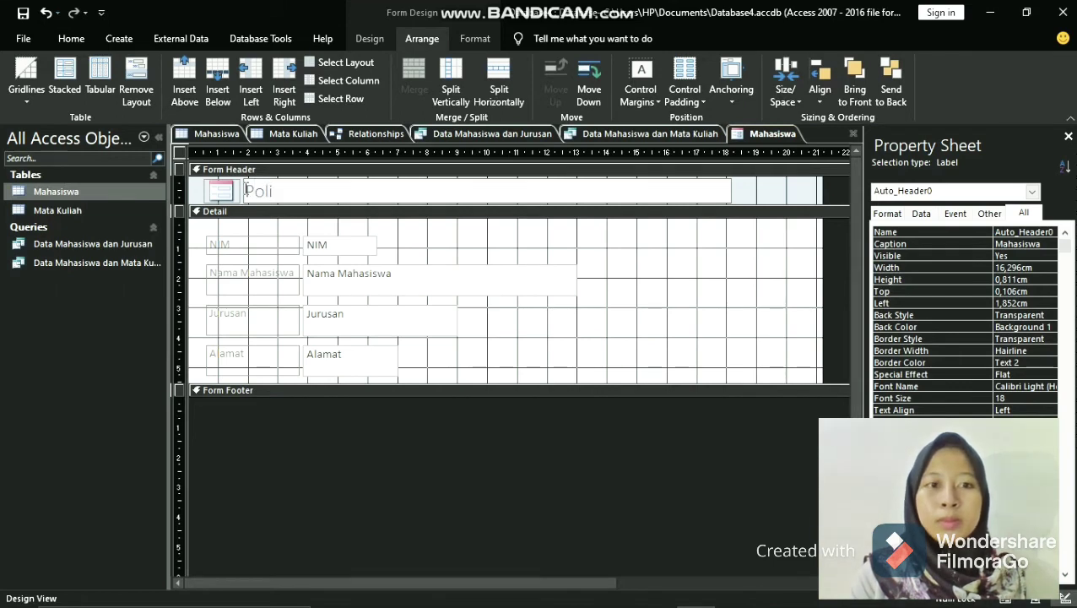
key("BackSpace")
key("BackSpace")
key("BackSpace")
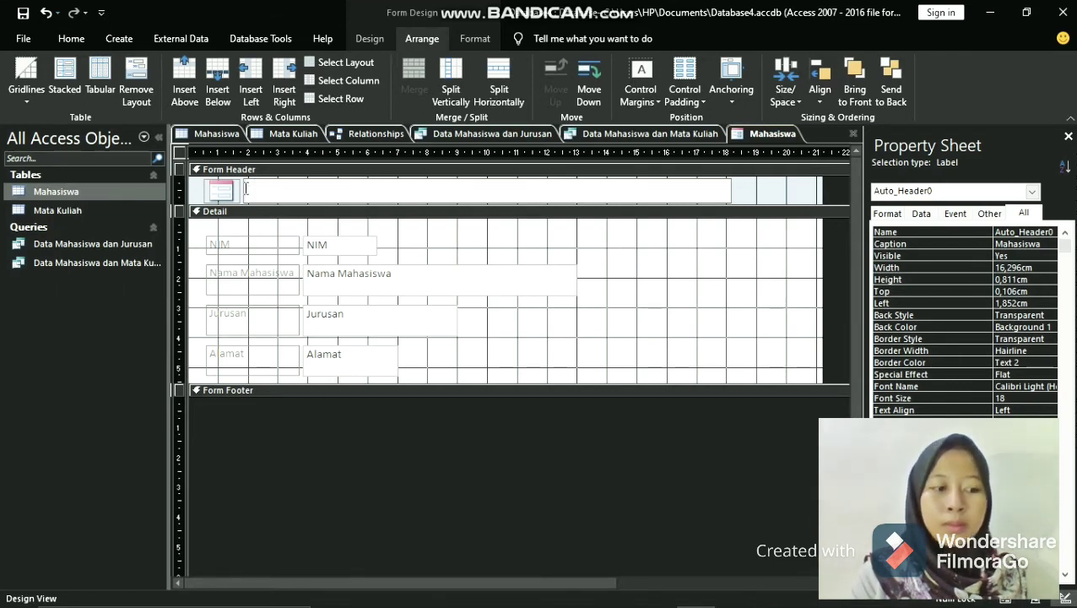
type("PO")
type("LIT")
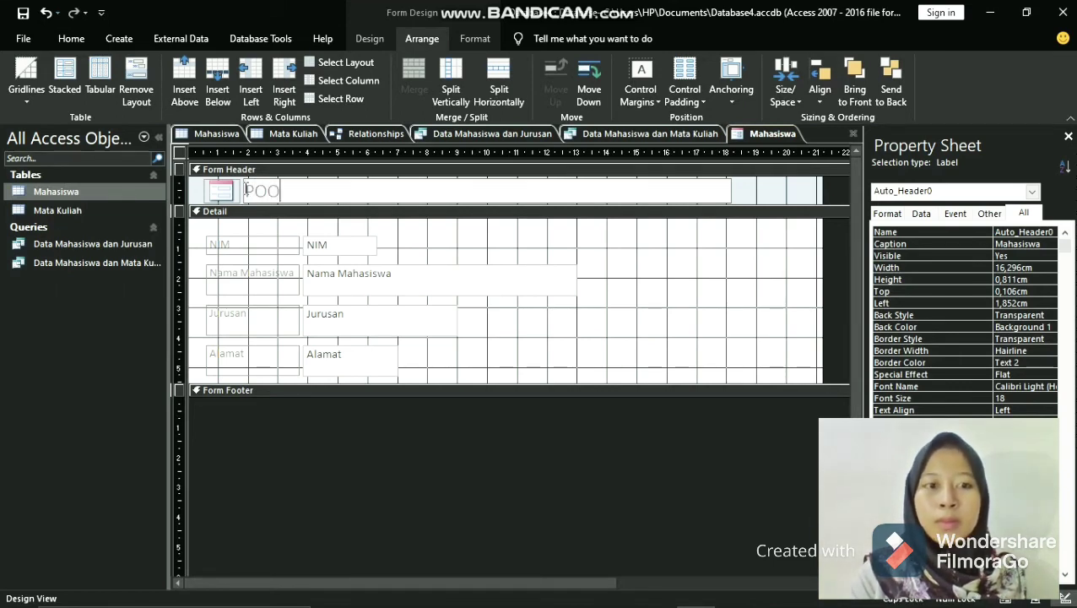
type("EKN")
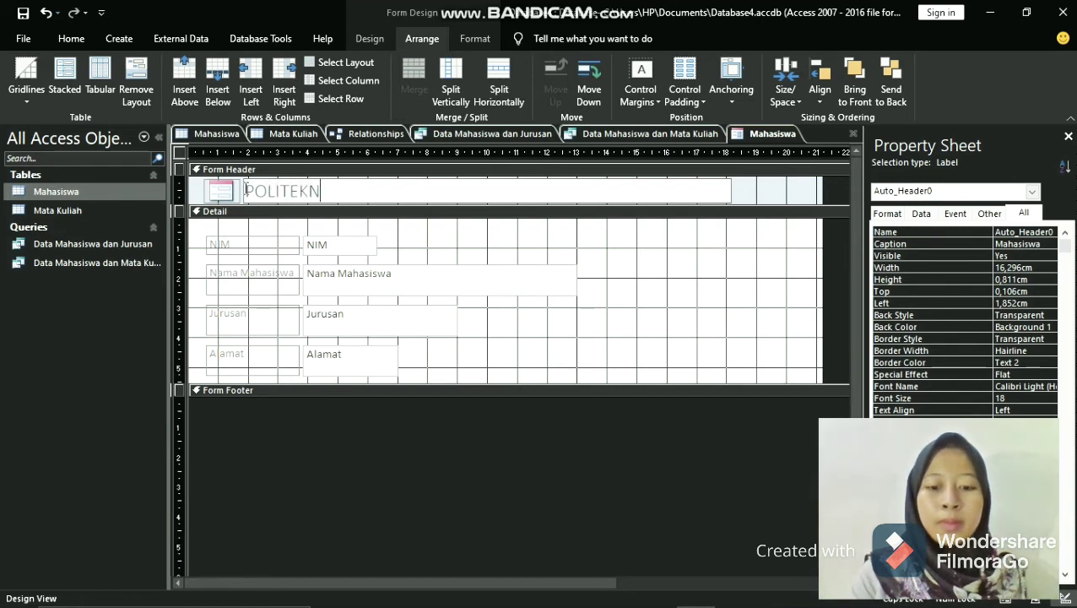
type("IK NEGERI")
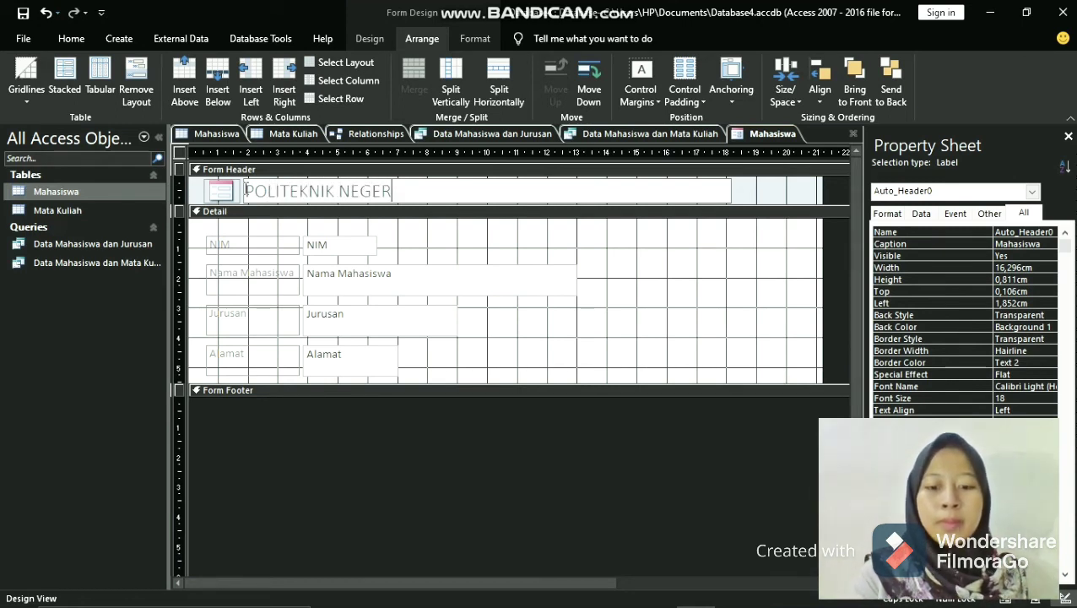
type(" MADIUN")
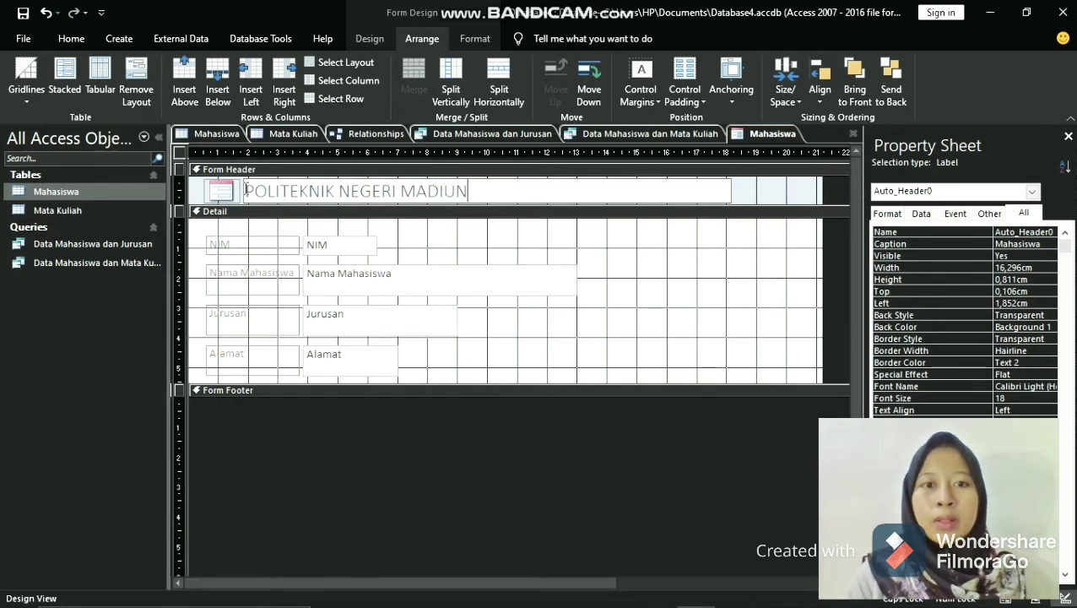
- Add a second line reading Data Mahasiswa Jurusan Administrasi Bisnis to the form header title
key("Return")
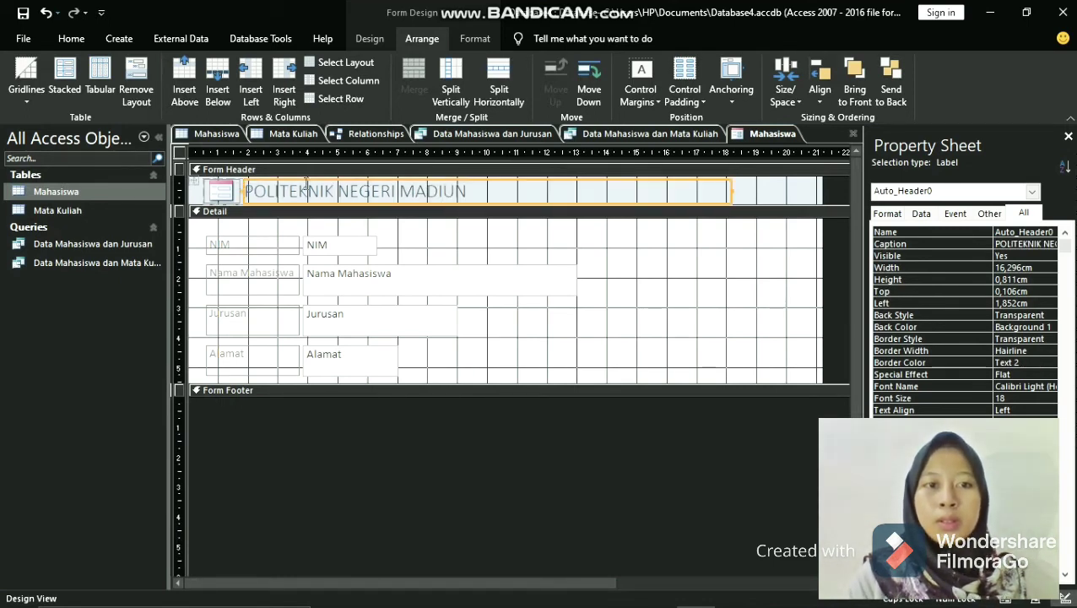
left_click(510, 192)
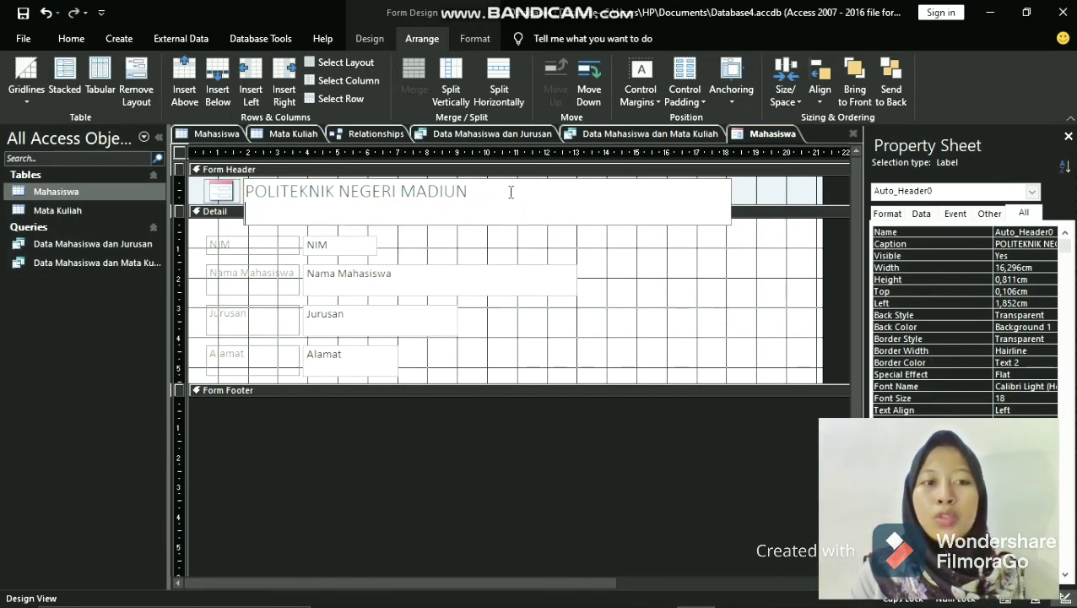
type("dat")
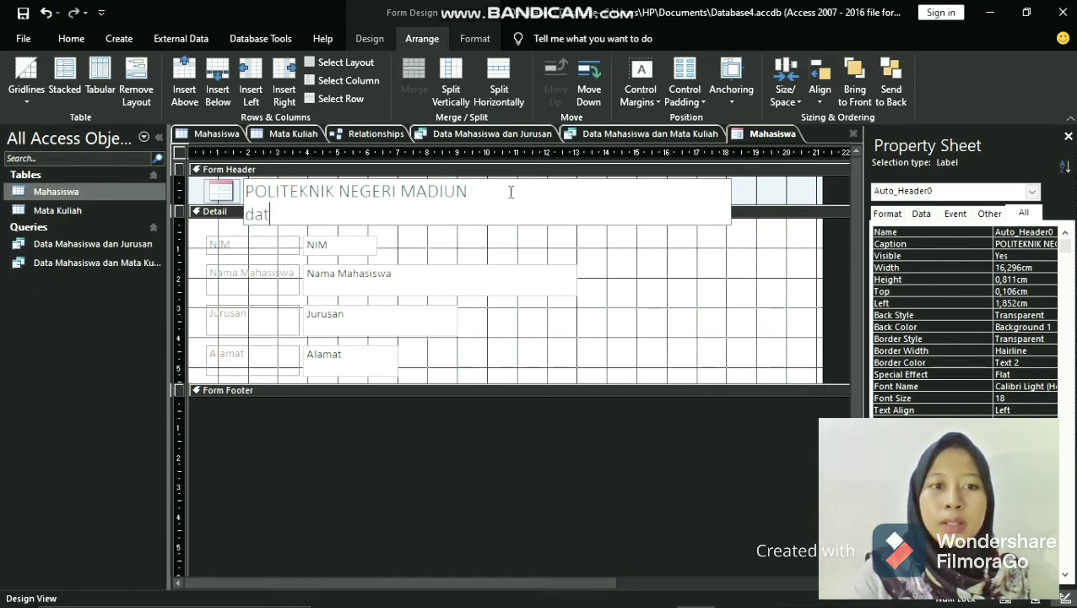
key("BackSpace")
key("BackSpace")
key("BackSpace")
type("Da")
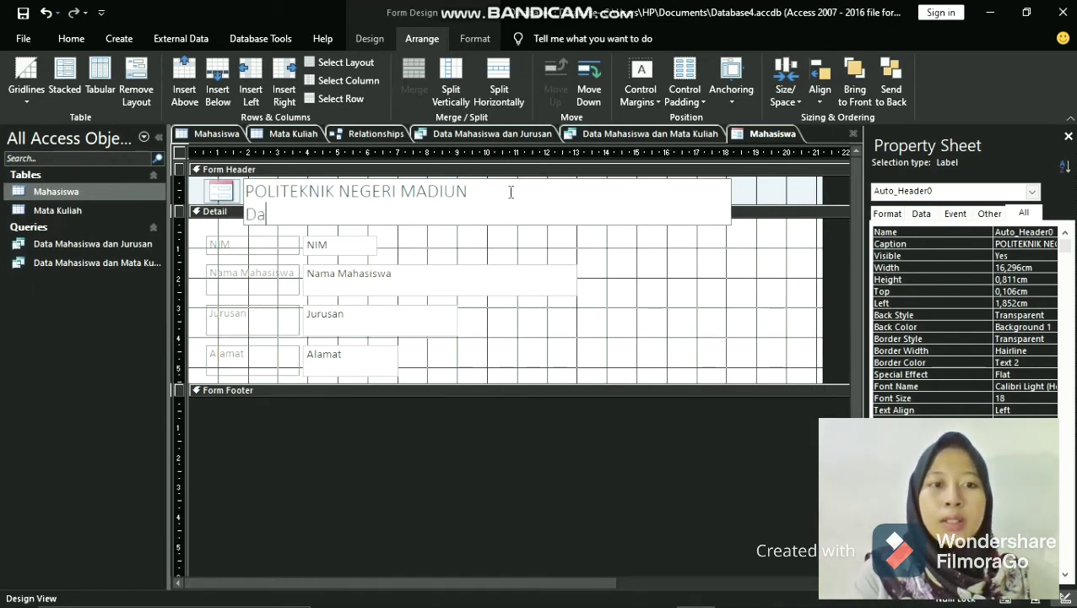
type("ta Ma")
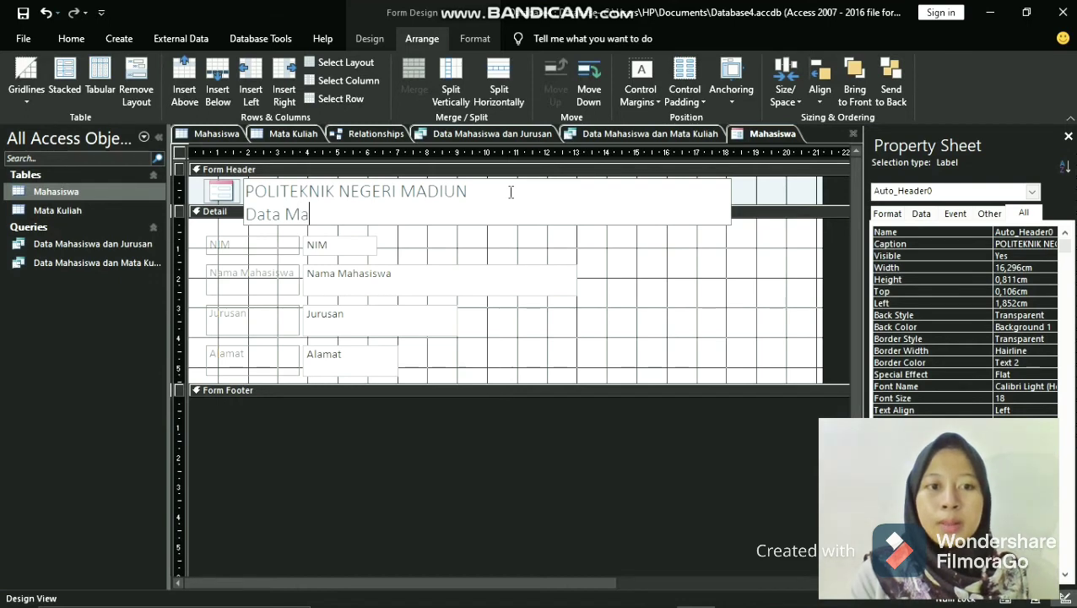
type("hasisw")
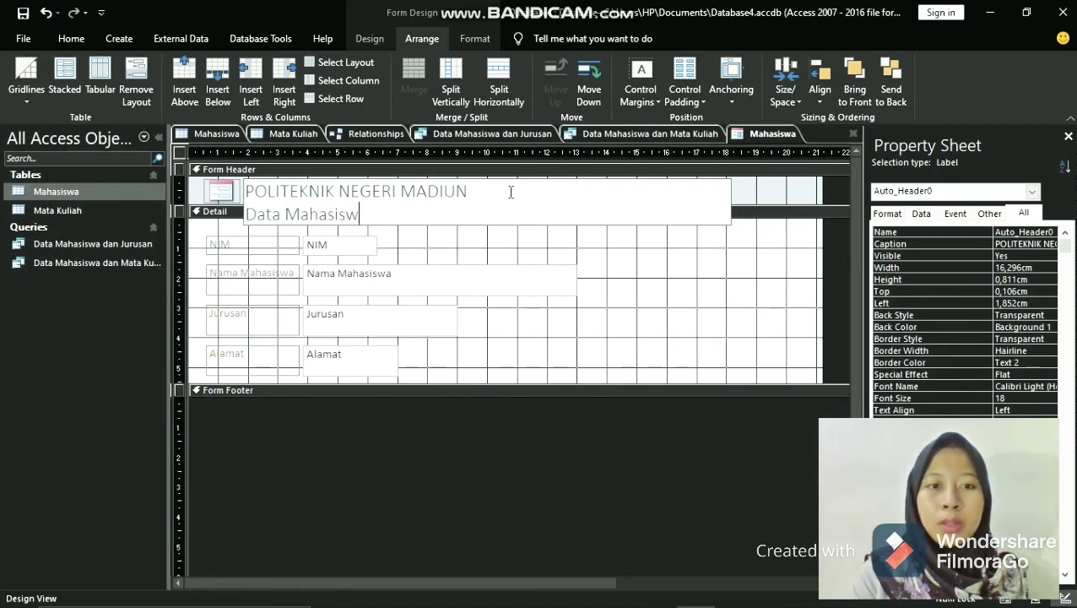
type("a Jurusa")
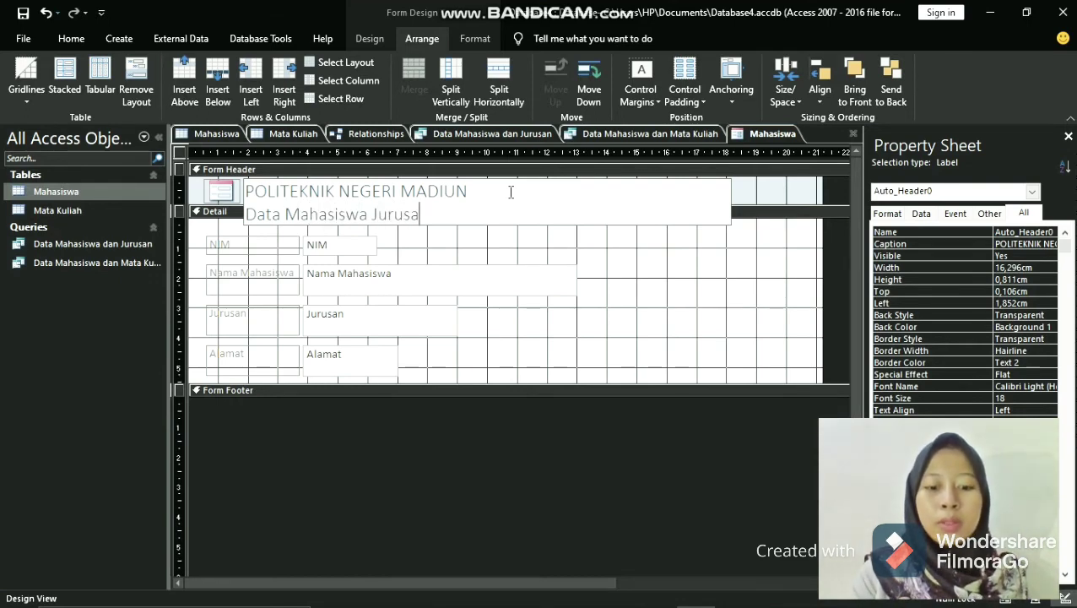
type("n Admini")
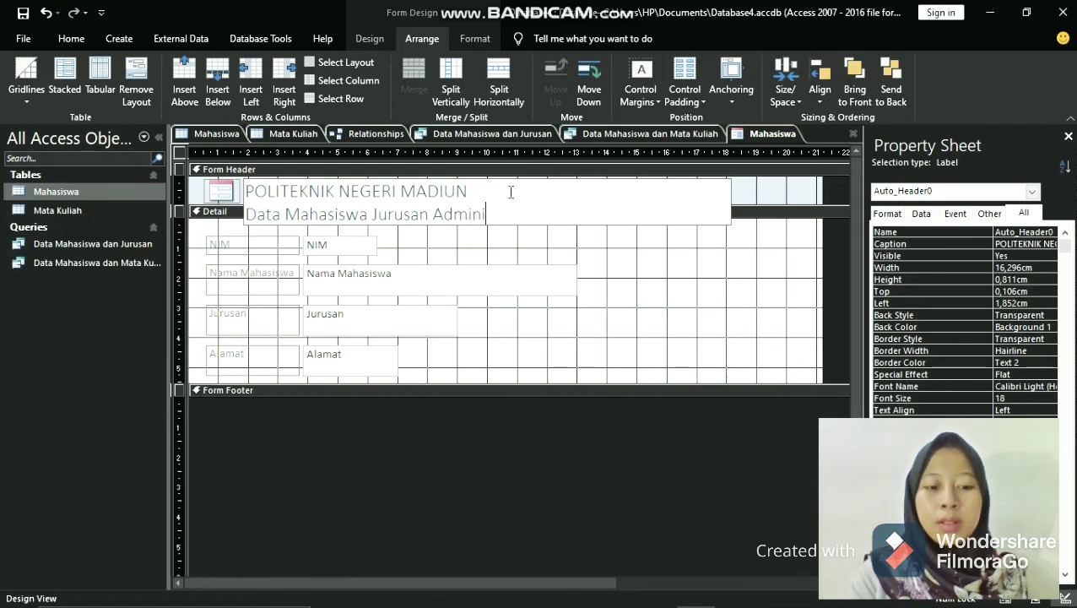
type("strasi Bisnis")
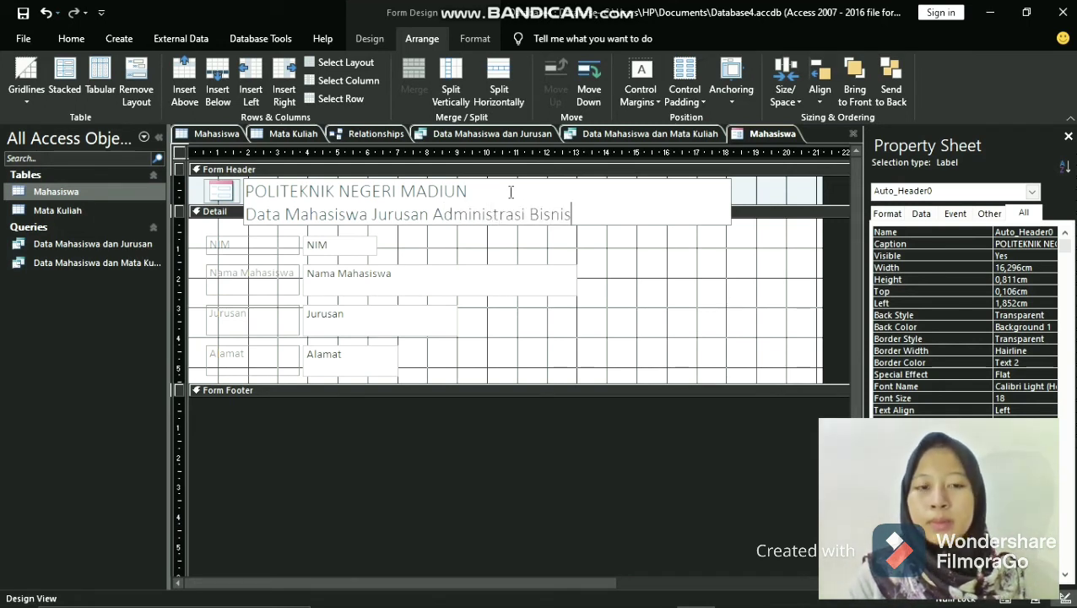
- Add a third line with the institution's street address to the form header title
key("ctrl+Return")
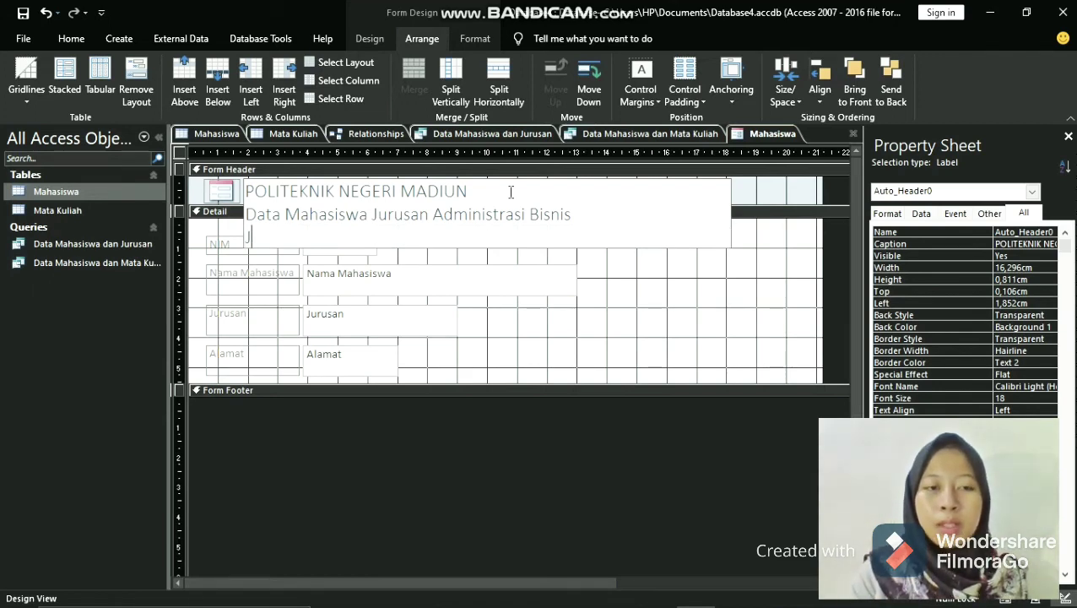
type("Jla")
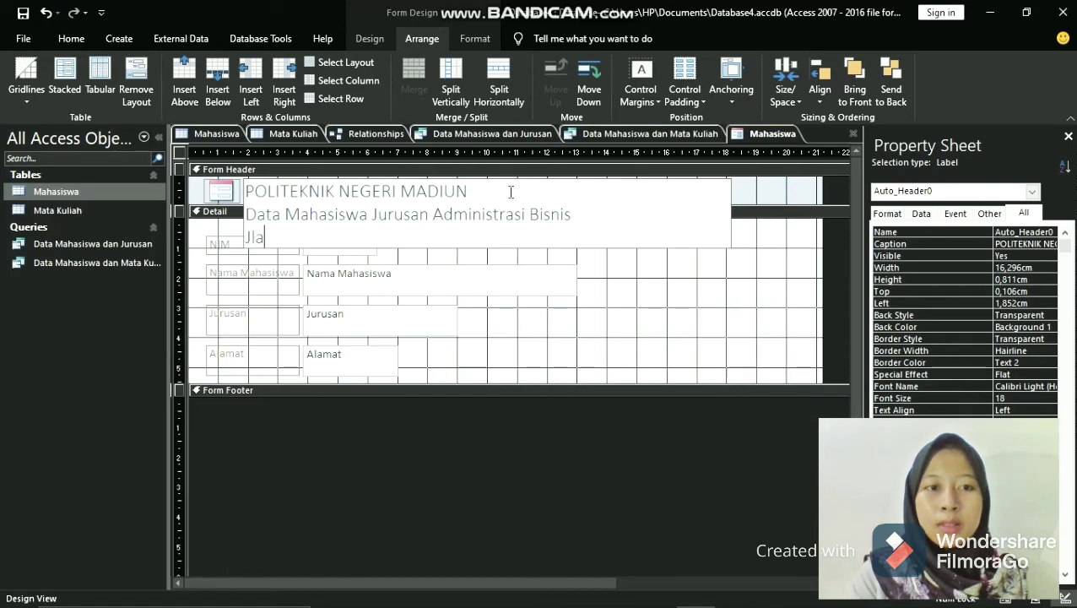
key("BackSpace")
key("BackSpace")
type("alan ")
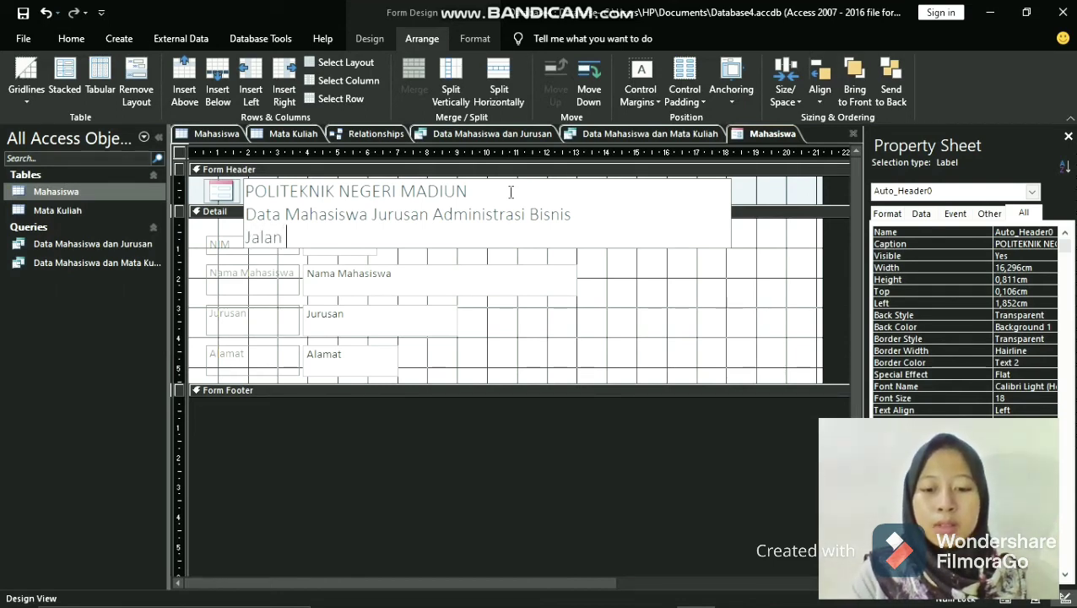
type("S")
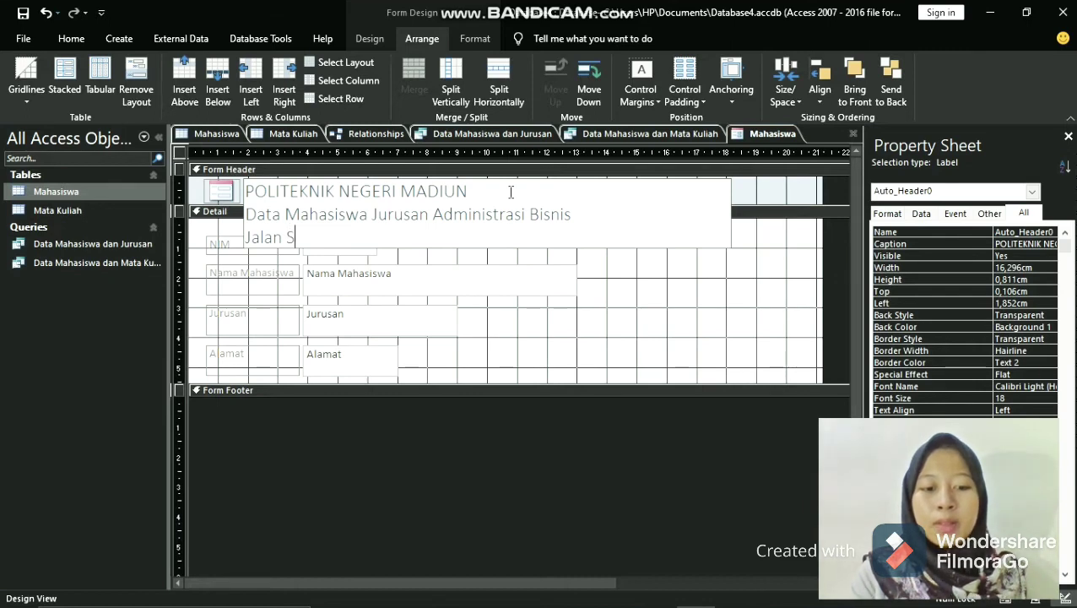
type("erayu ")
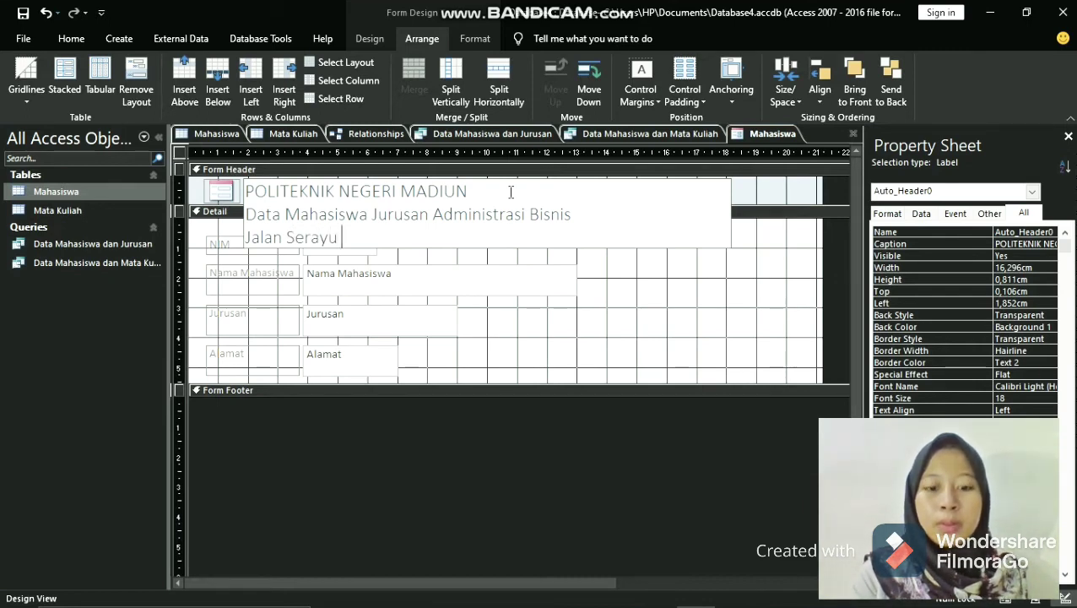
type("Timur ")
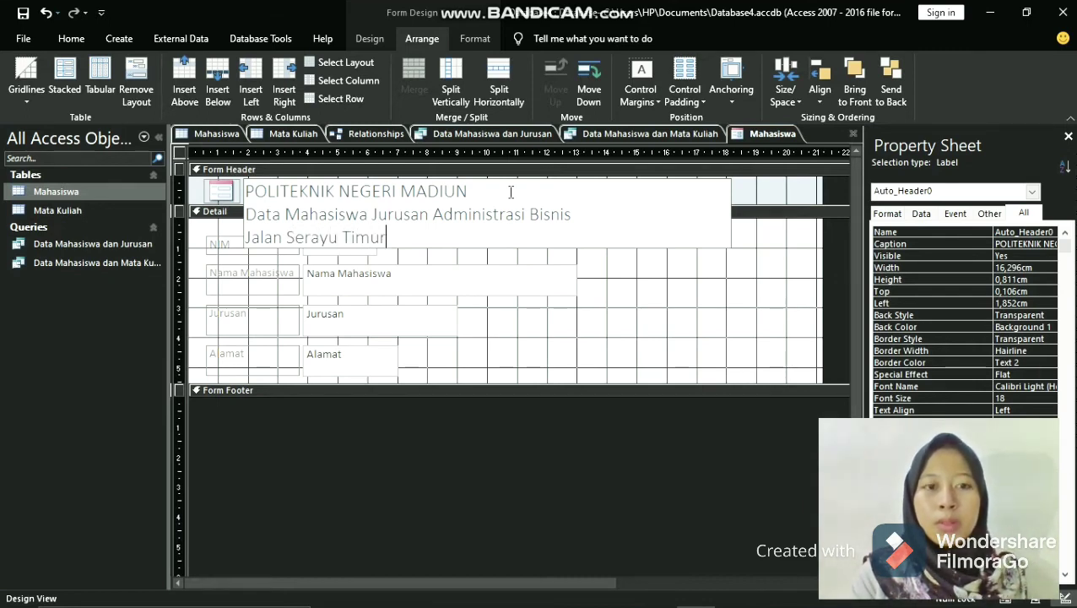
type("No")
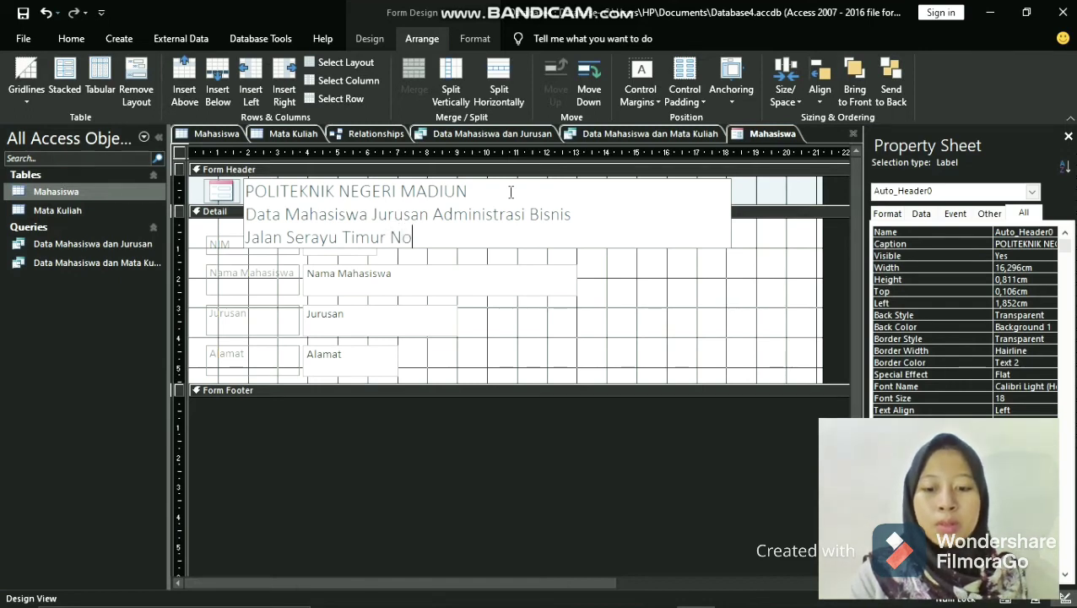
type(". ")
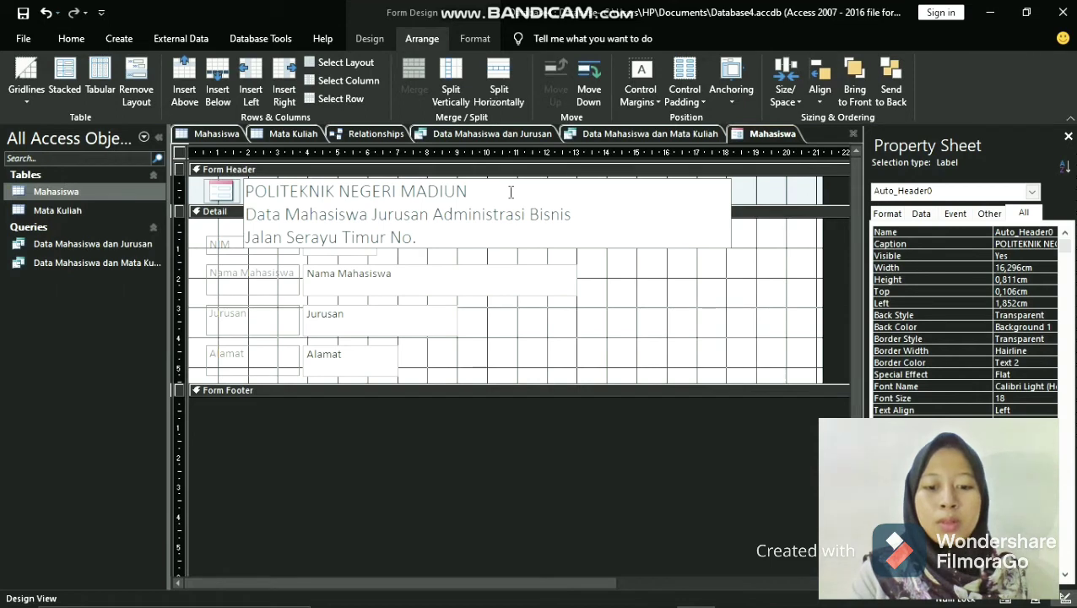
type("28")
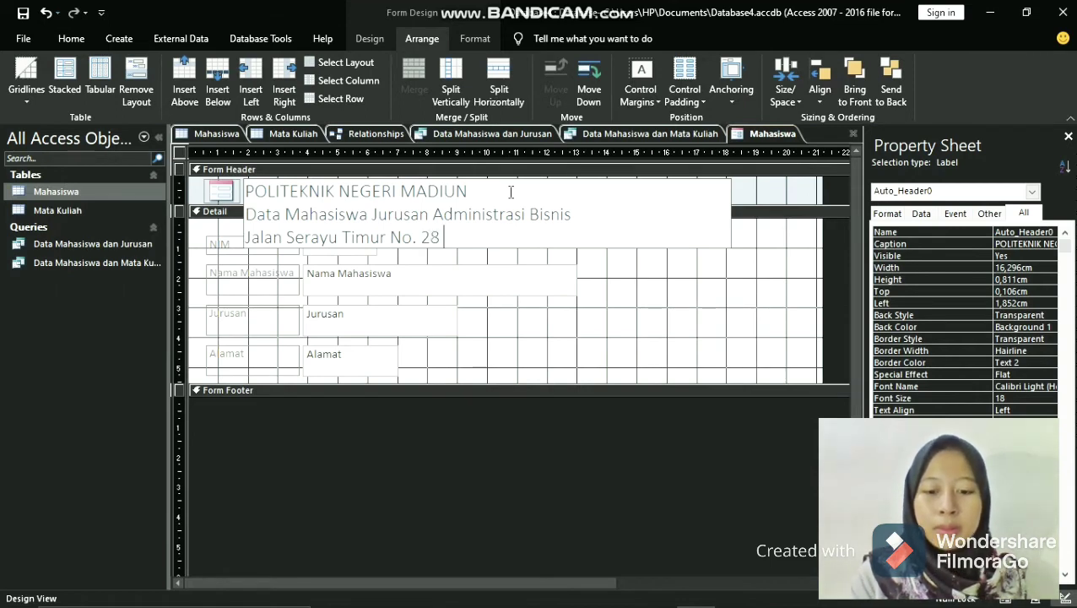
type(" Madiun")
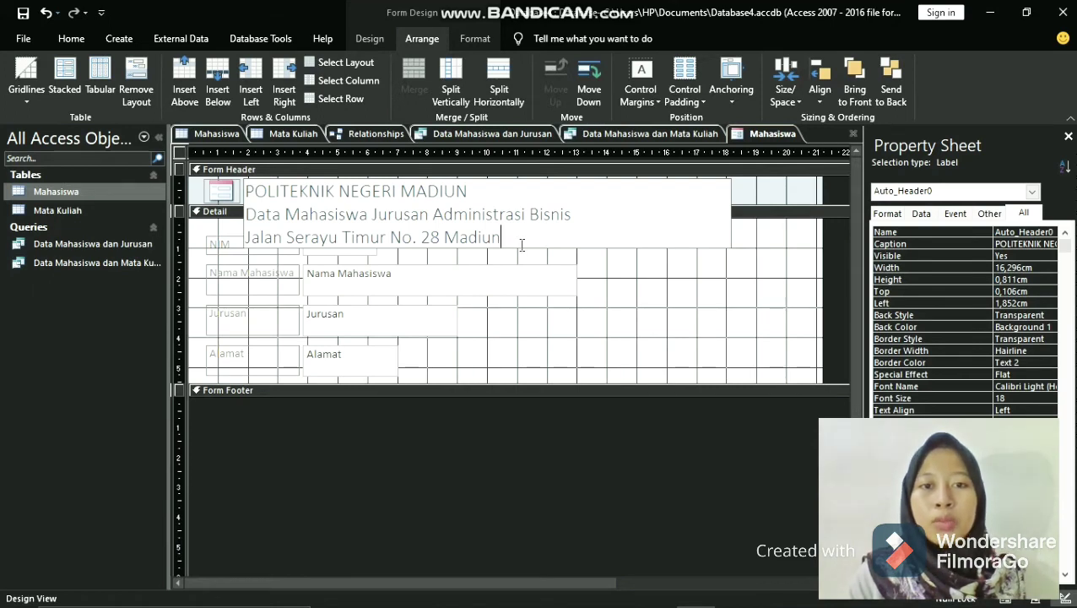
- Set the font size of the three-line header title to 12
left_click_drag(504, 237, 375, 221)
left_click_drag(267, 191, 246, 190)
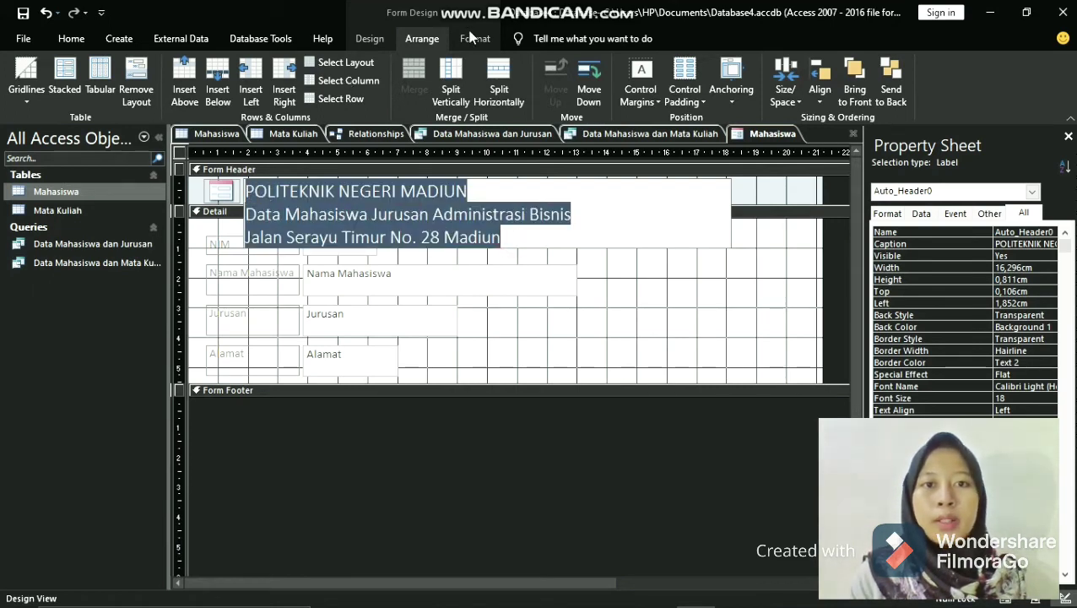
left_click(473, 38)
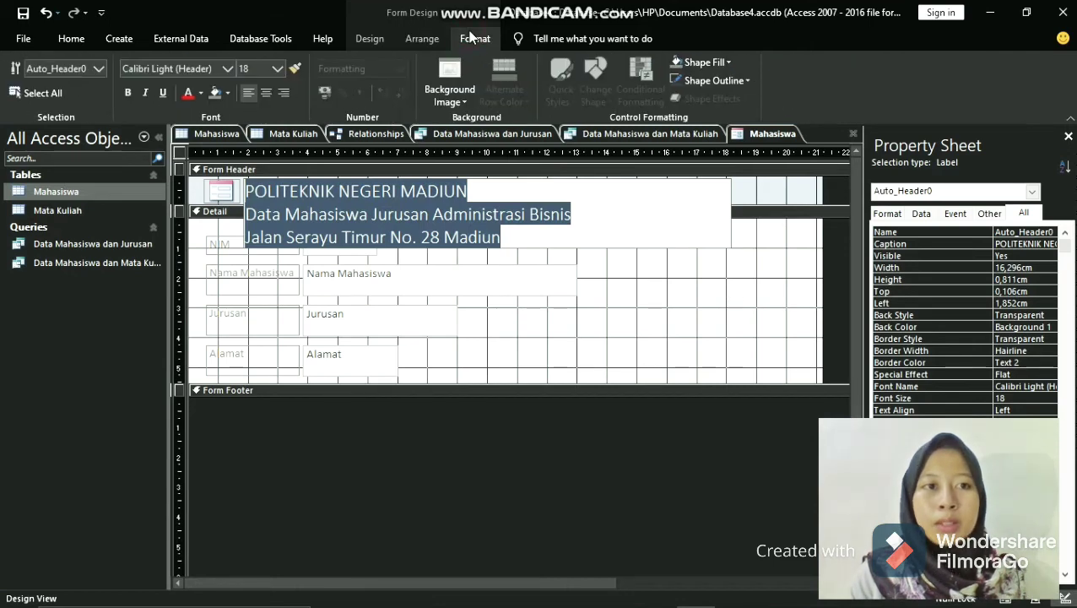
left_click(276, 69)
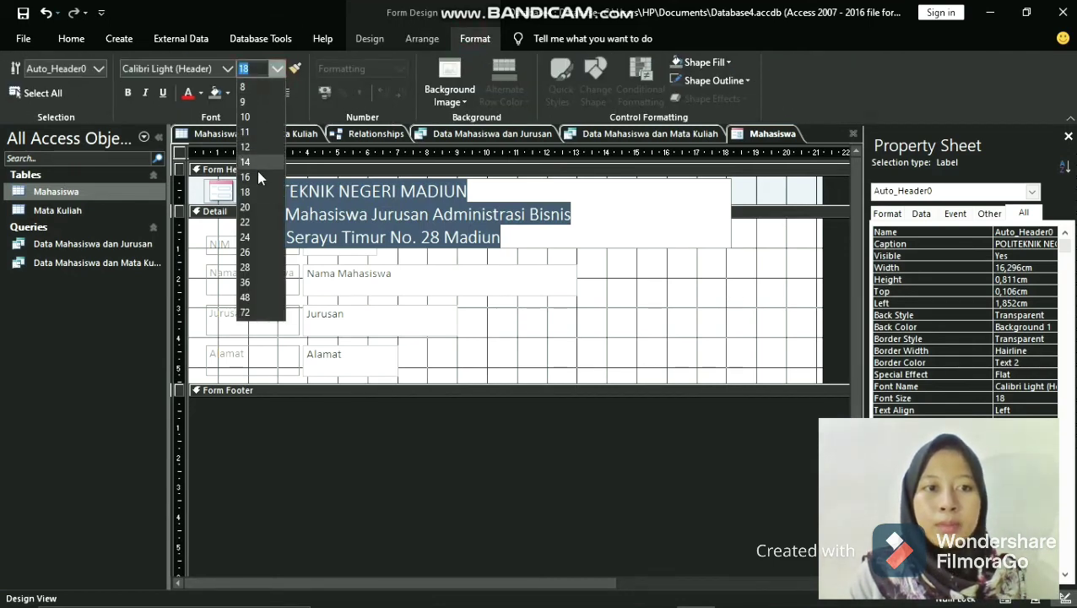
left_click(253, 146)
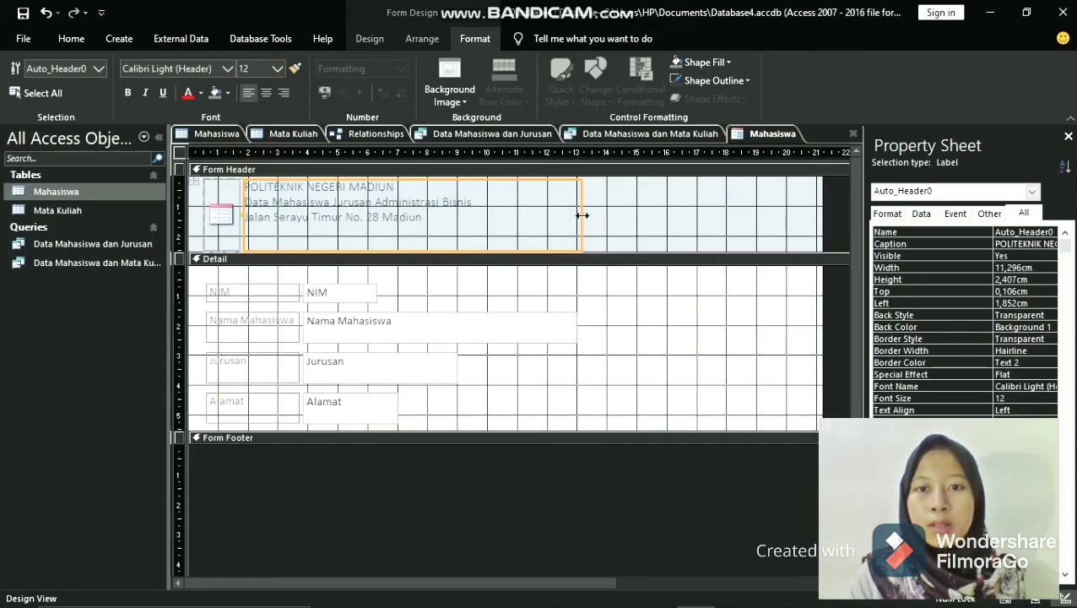
- Widen the header title label to about 19.3 cm and center its text
left_click_drag(581, 215, 819, 220)
left_click(441, 225)
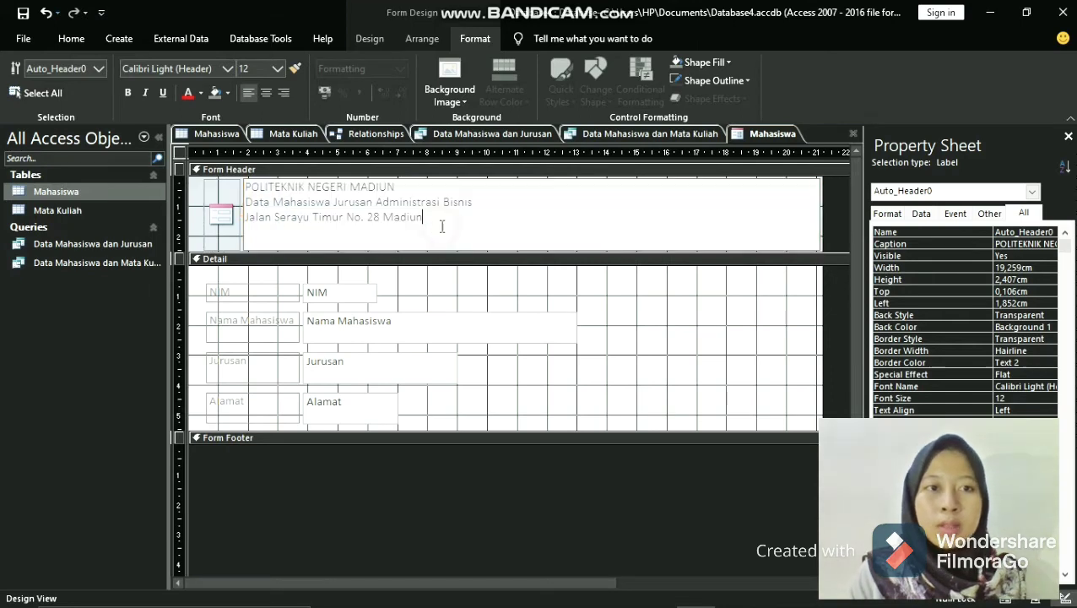
left_click(266, 94)
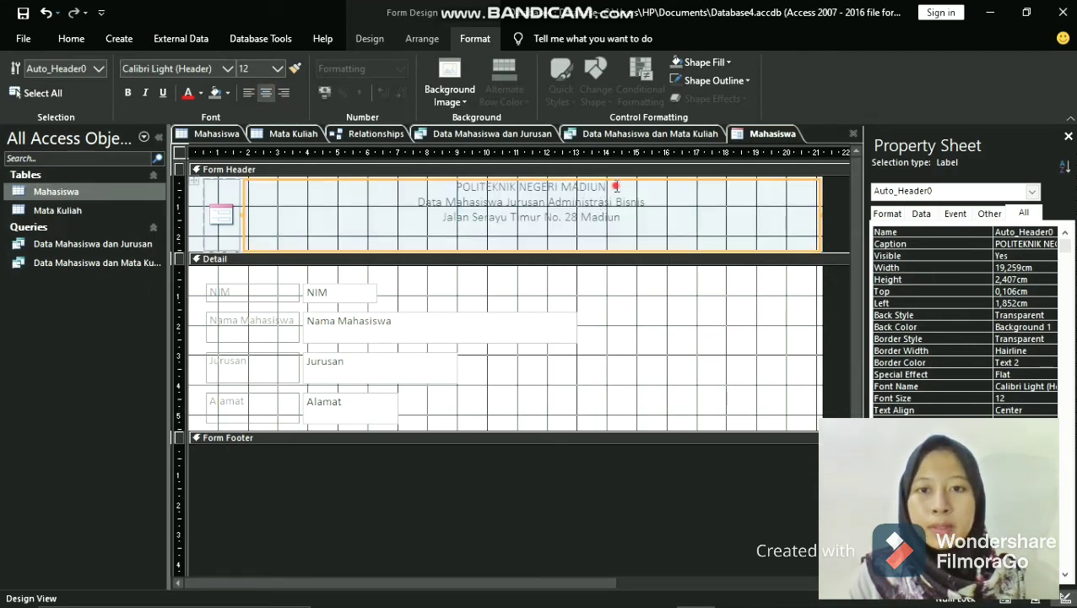
- Set the header title's font size to 14 and make all its text bold
left_click_drag(616, 186, 454, 186)
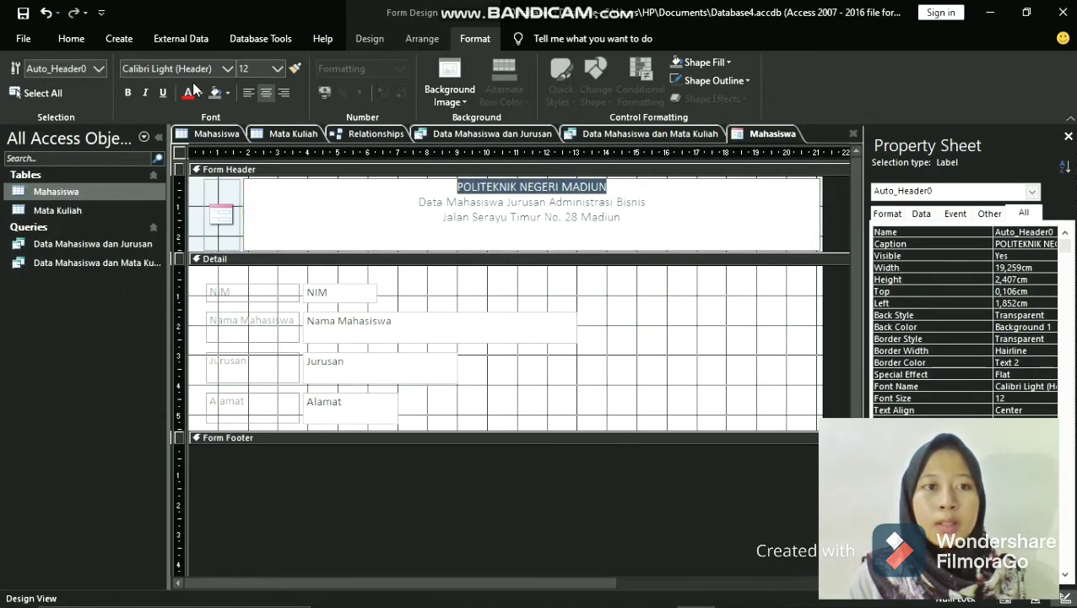
left_click(277, 68)
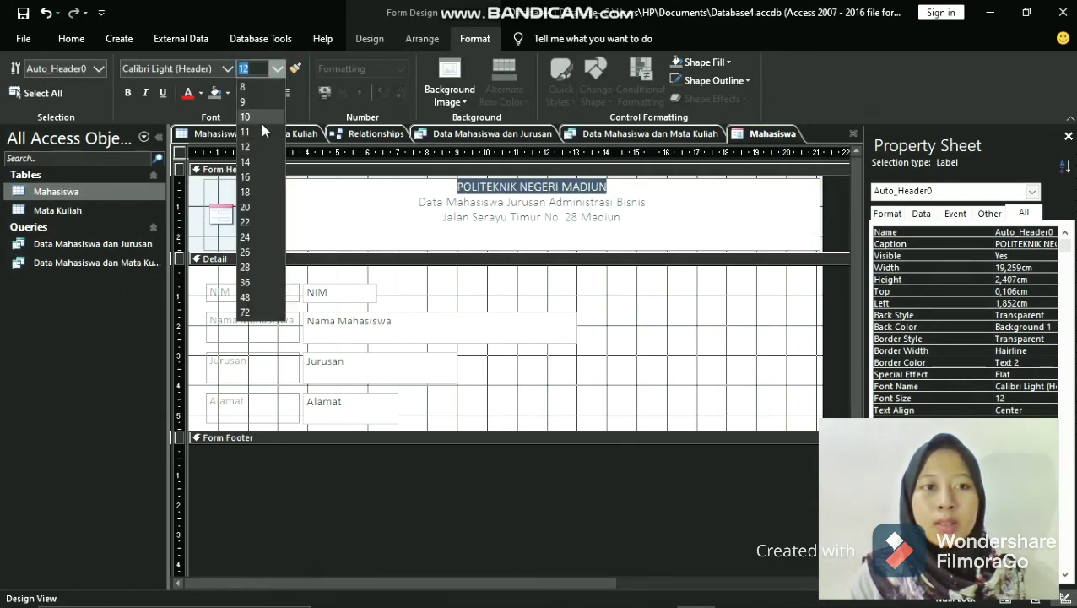
left_click(264, 162)
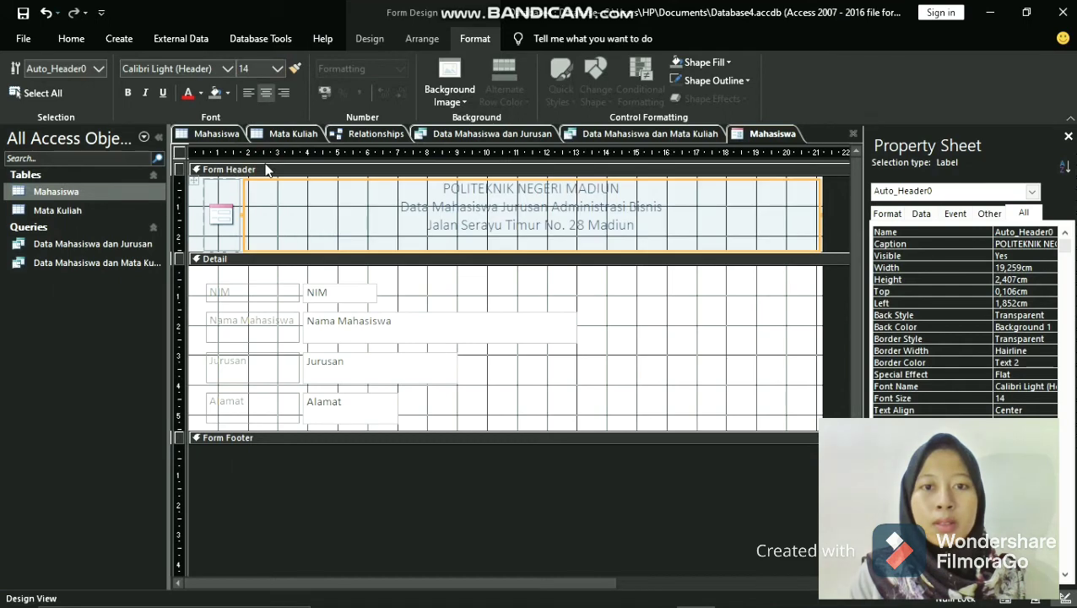
left_click_drag(644, 226, 443, 187)
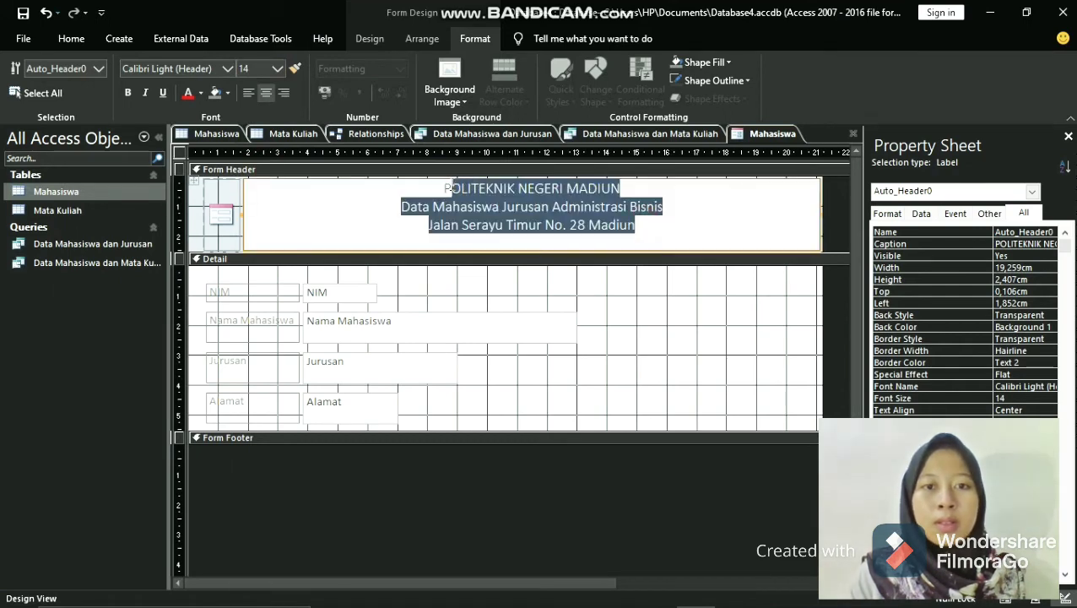
left_click(130, 90)
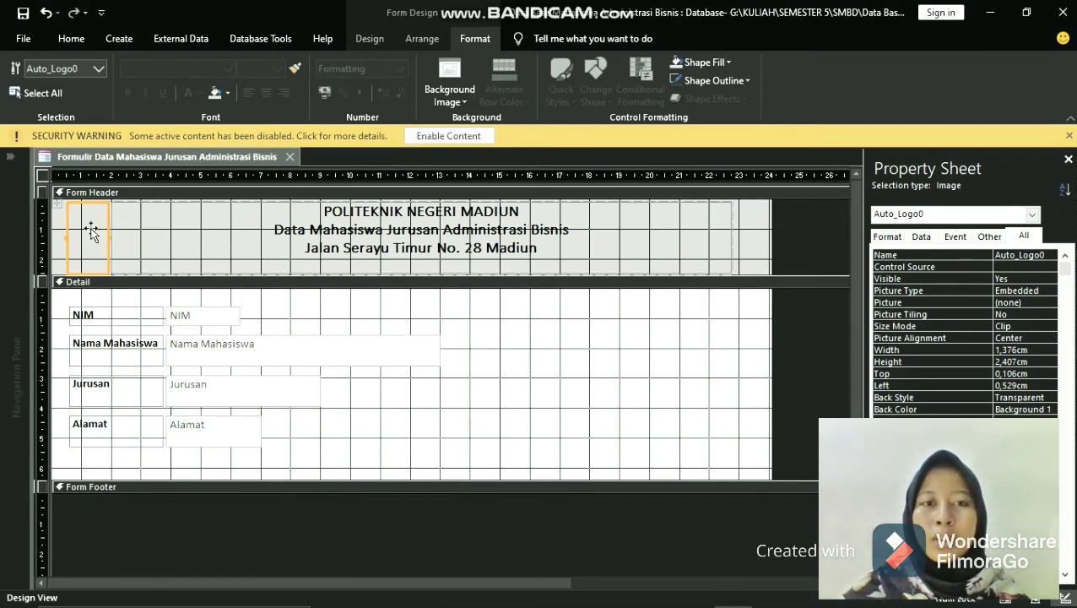
- Insert k.png from the SMBD folder as the form header logo and widen the logo to about 1.6 cm
left_click(380, 40)
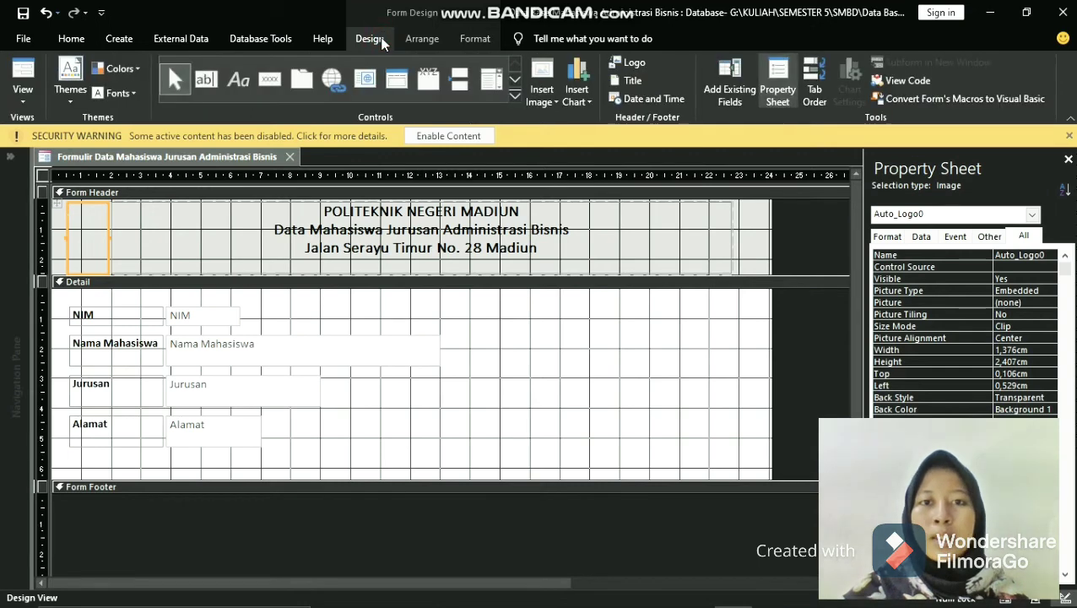
left_click(638, 65)
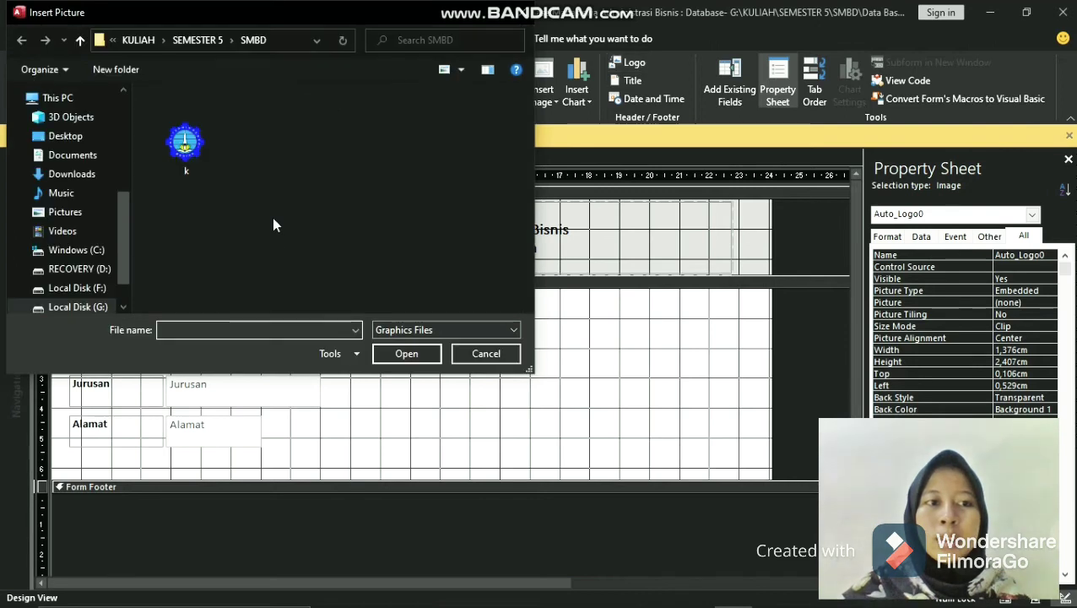
double_click(187, 141)
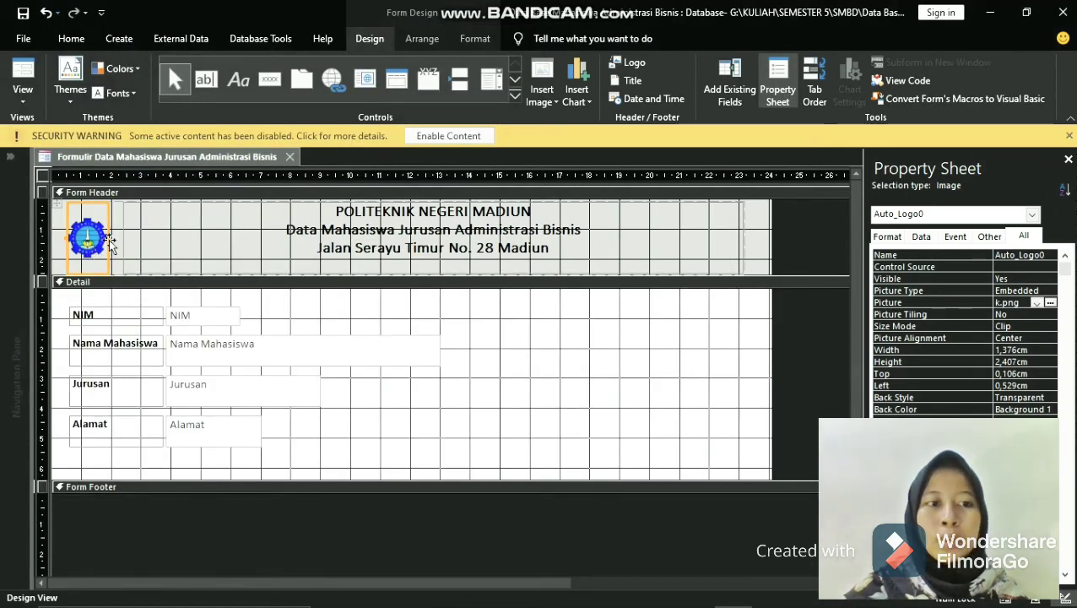
left_click_drag(109, 239, 112, 241)
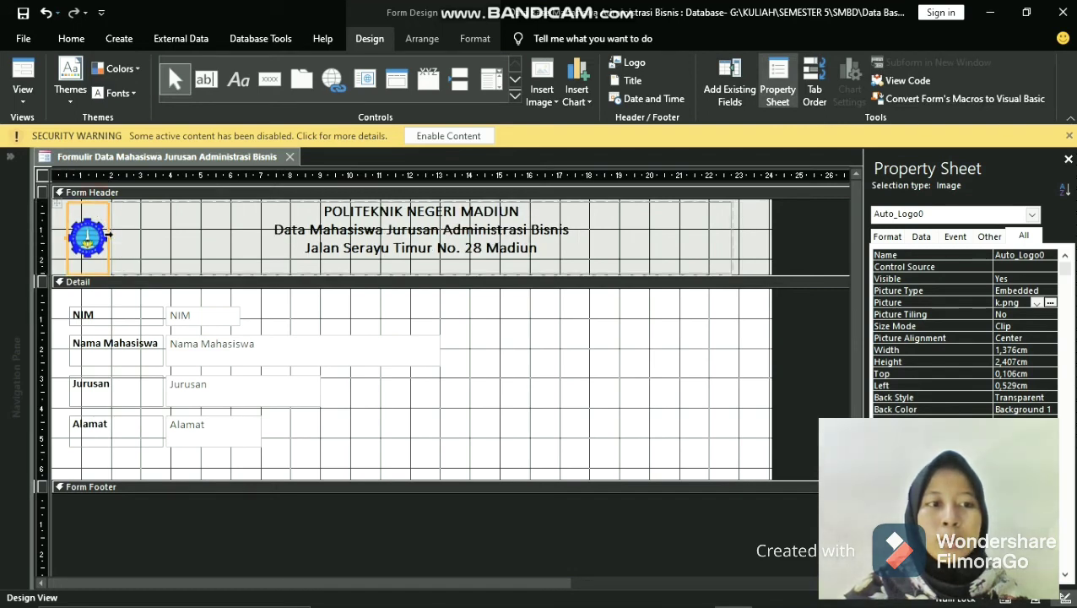
left_click_drag(110, 236, 116, 237)
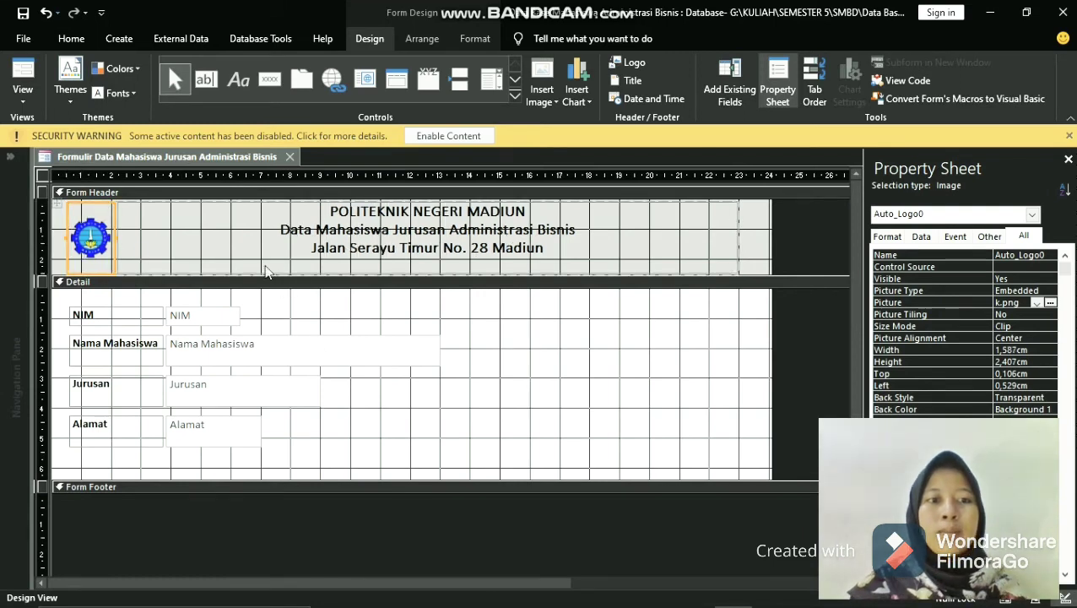
- Fill the form header section's background with dark blue #17365D
left_click(251, 257)
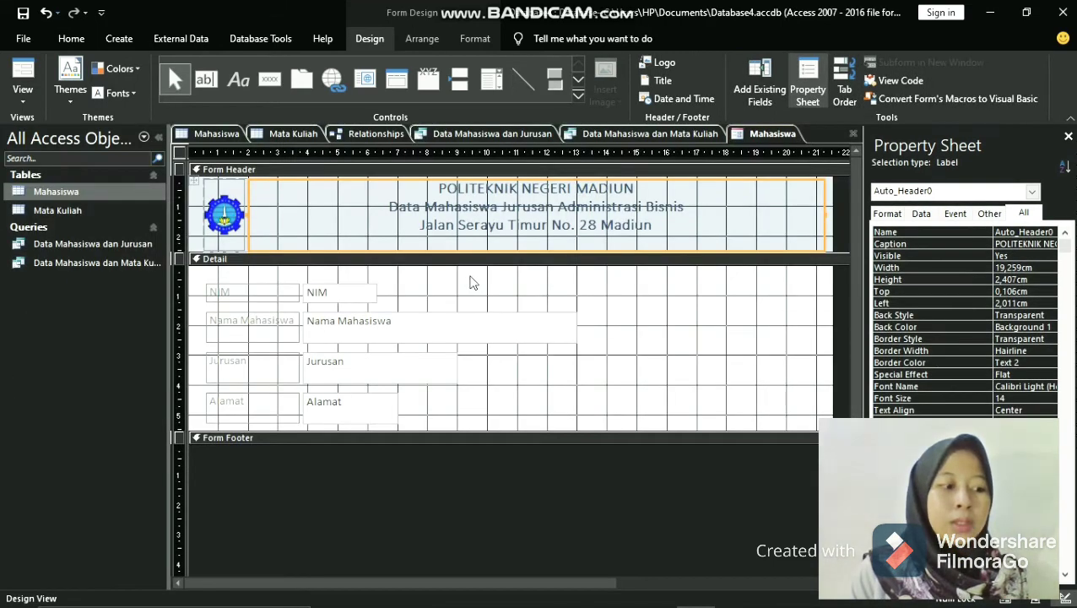
left_click(519, 282)
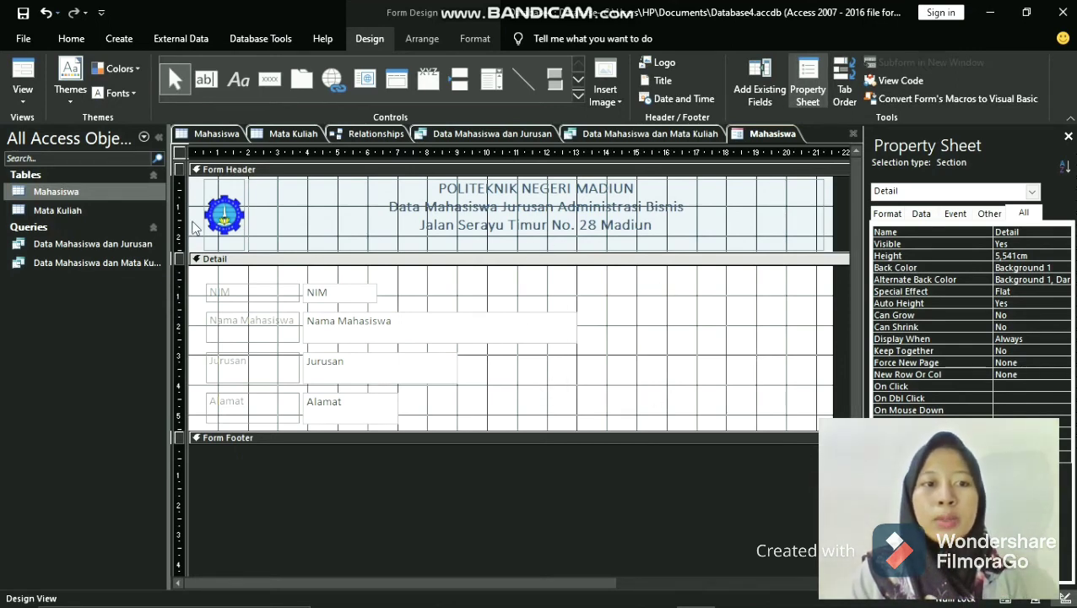
left_click(194, 212)
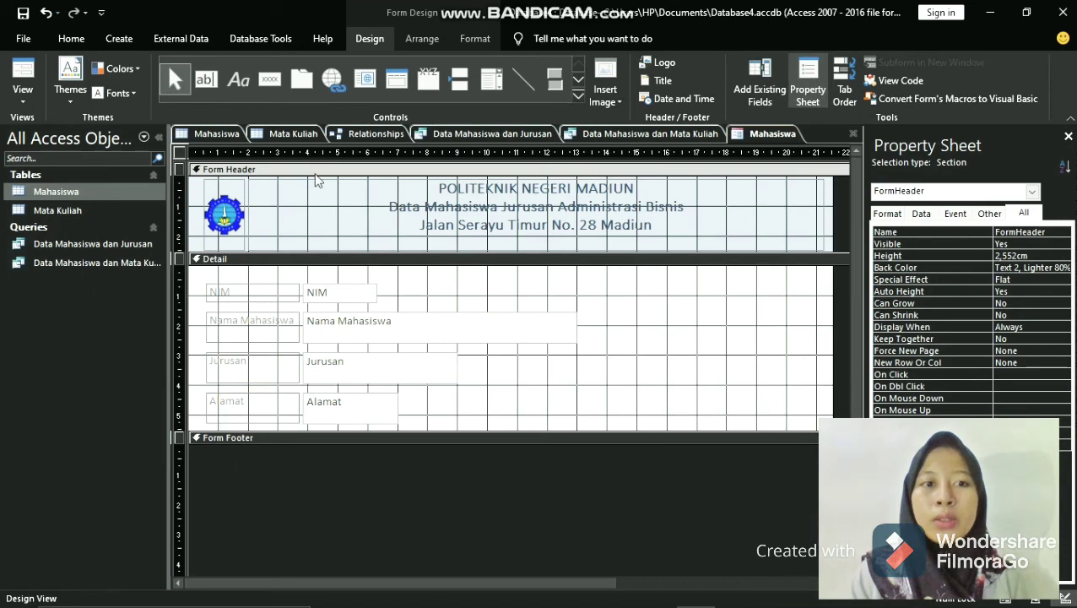
left_click(470, 39)
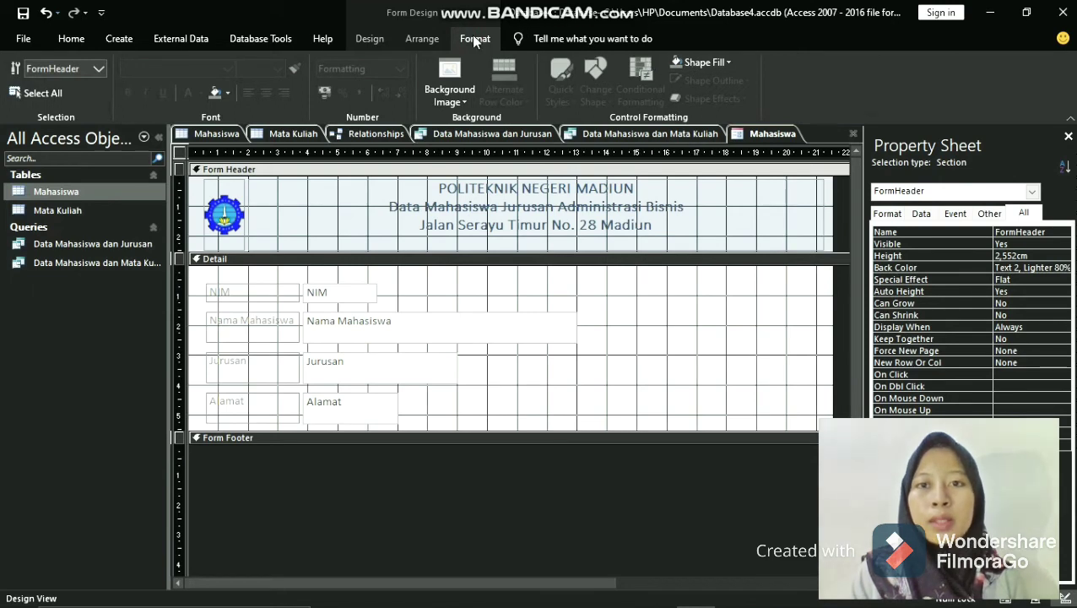
left_click(726, 64)
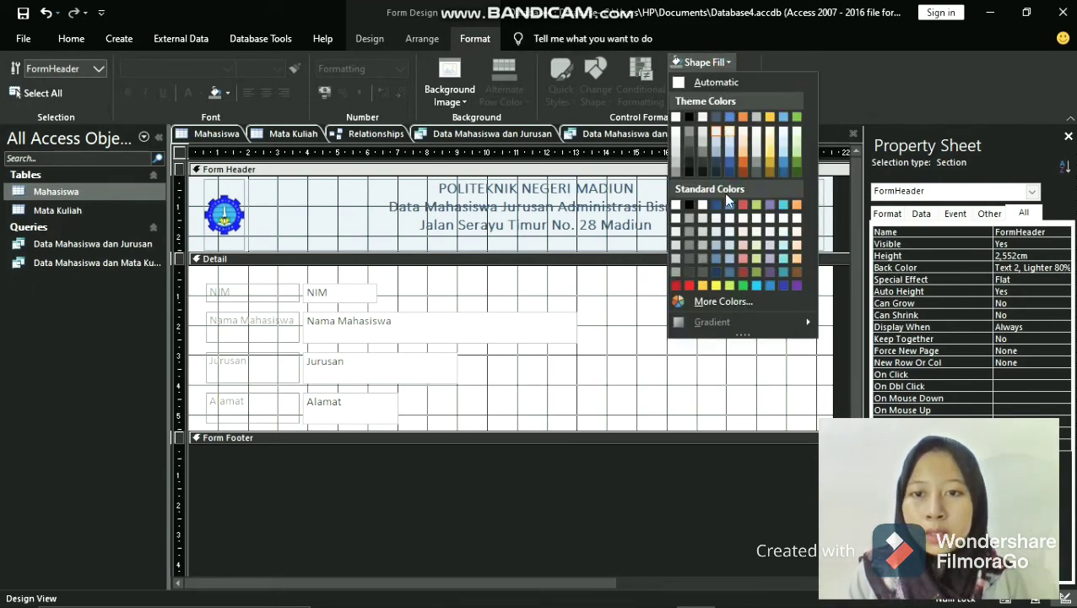
left_click(717, 273)
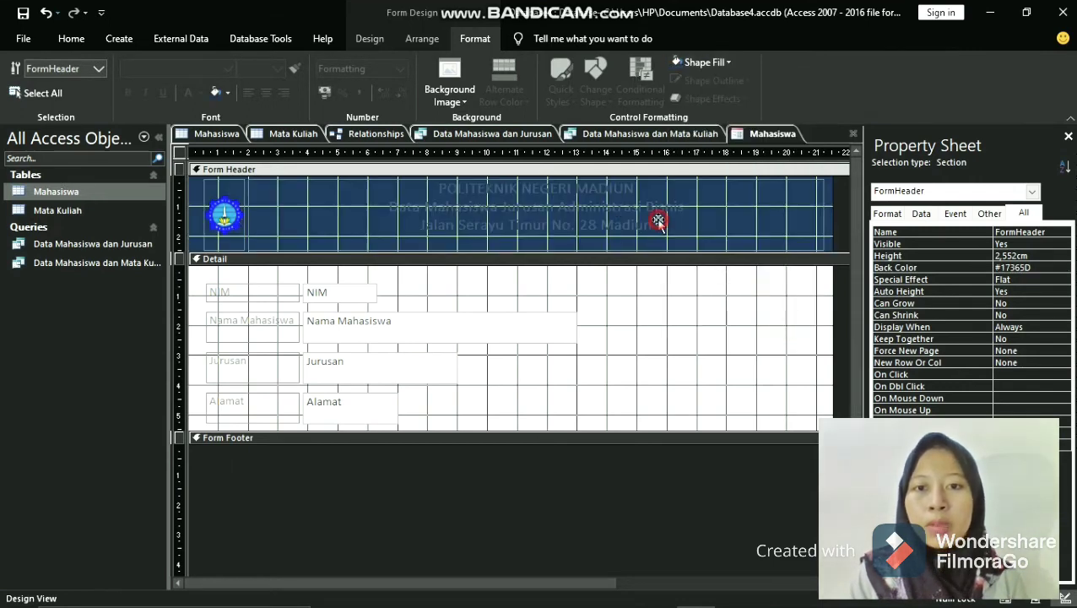
- Change the font color of the three-line header title to white
left_click(654, 218)
left_click(659, 226)
left_click_drag(658, 226, 442, 189)
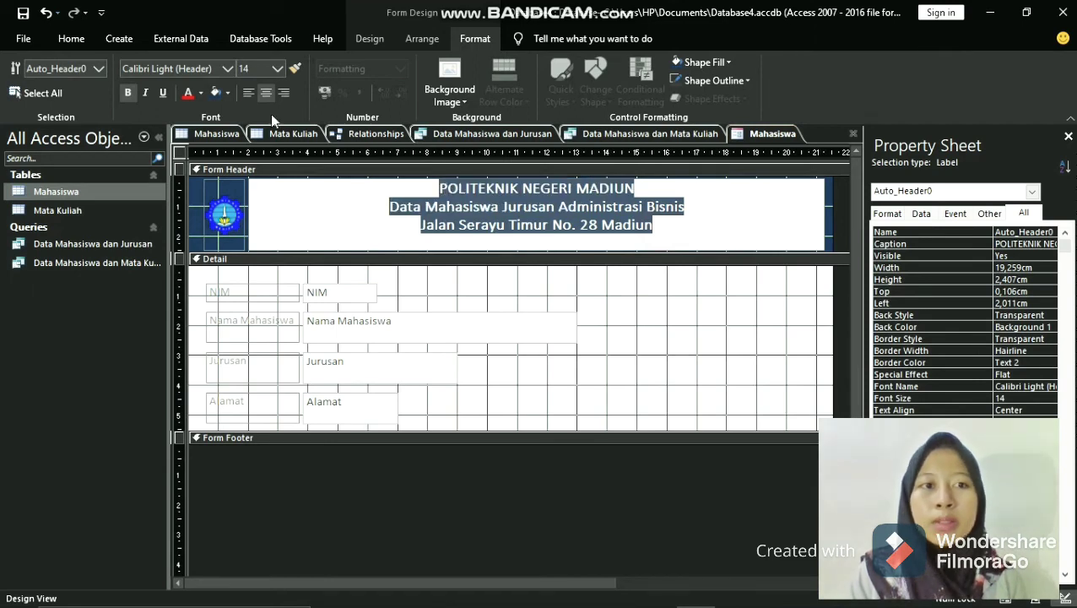
left_click(200, 93)
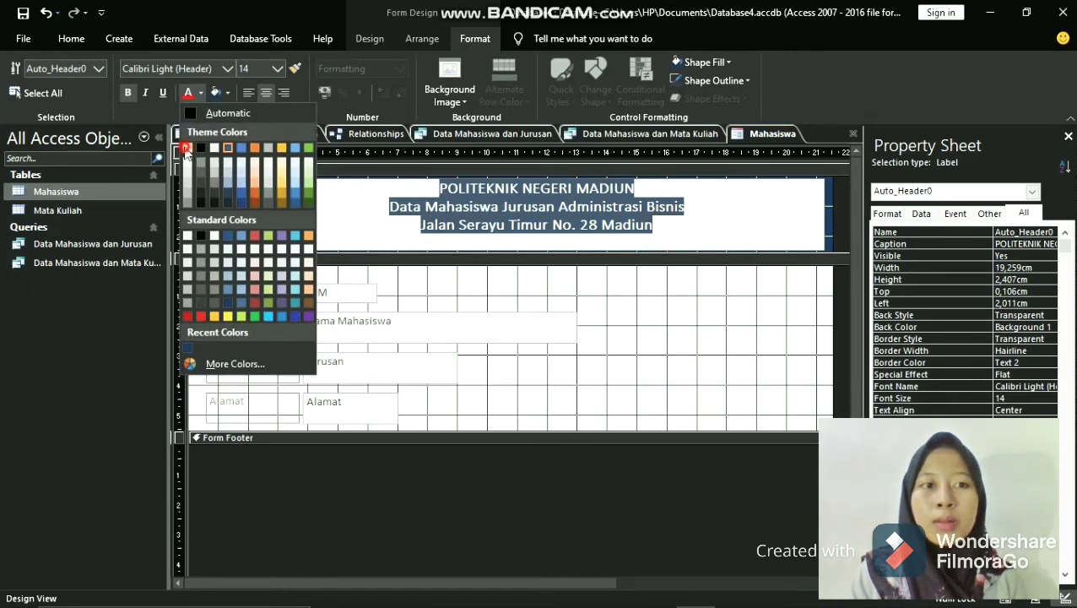
left_click(188, 148)
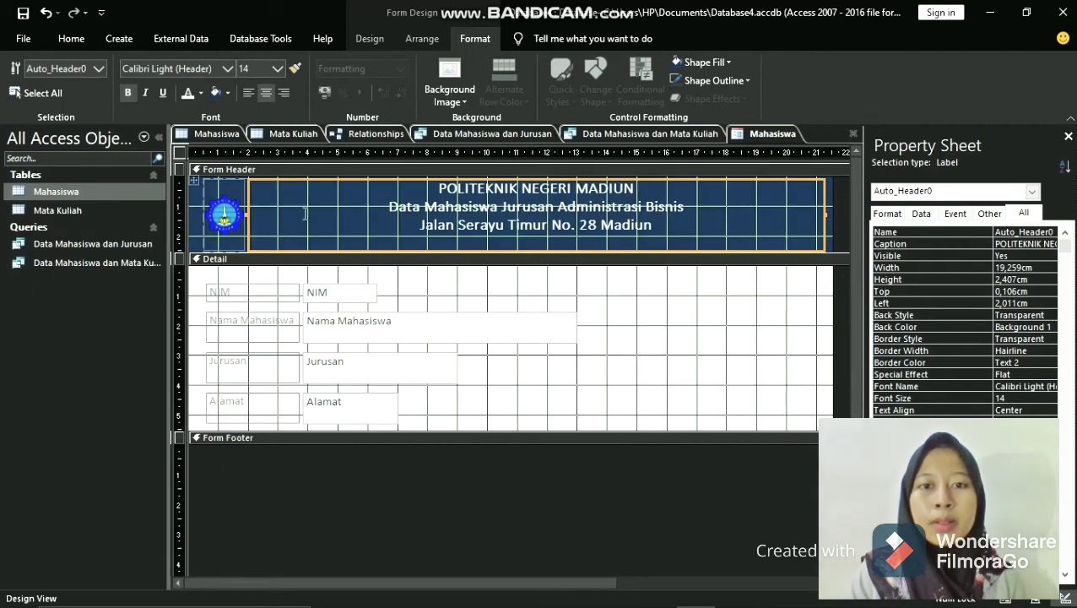
left_click(305, 213)
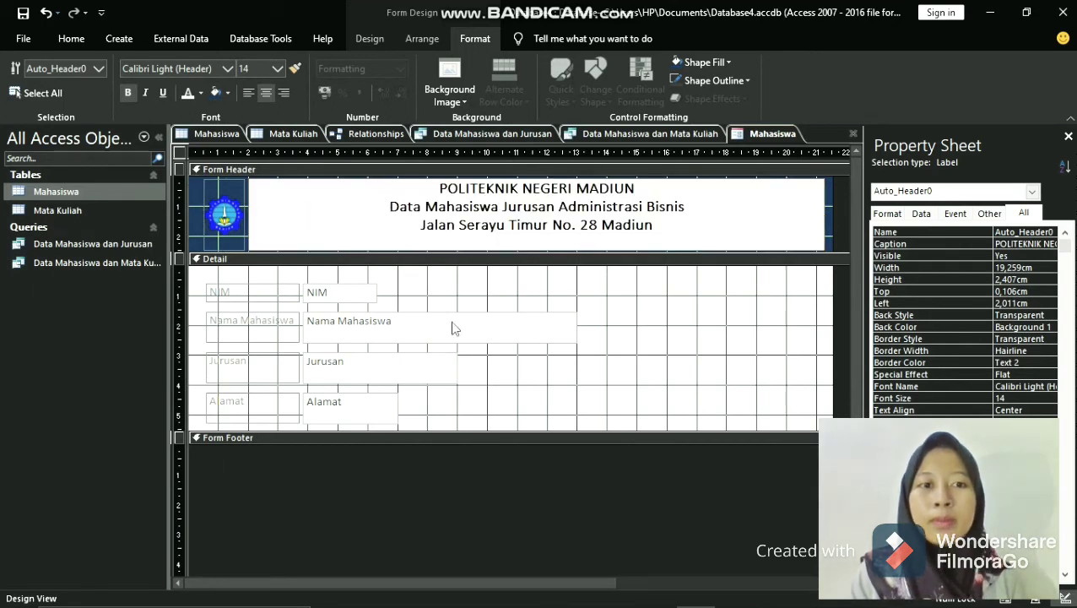
- Fill the Detail section's background with light gray #D8D8D8
left_click(579, 298)
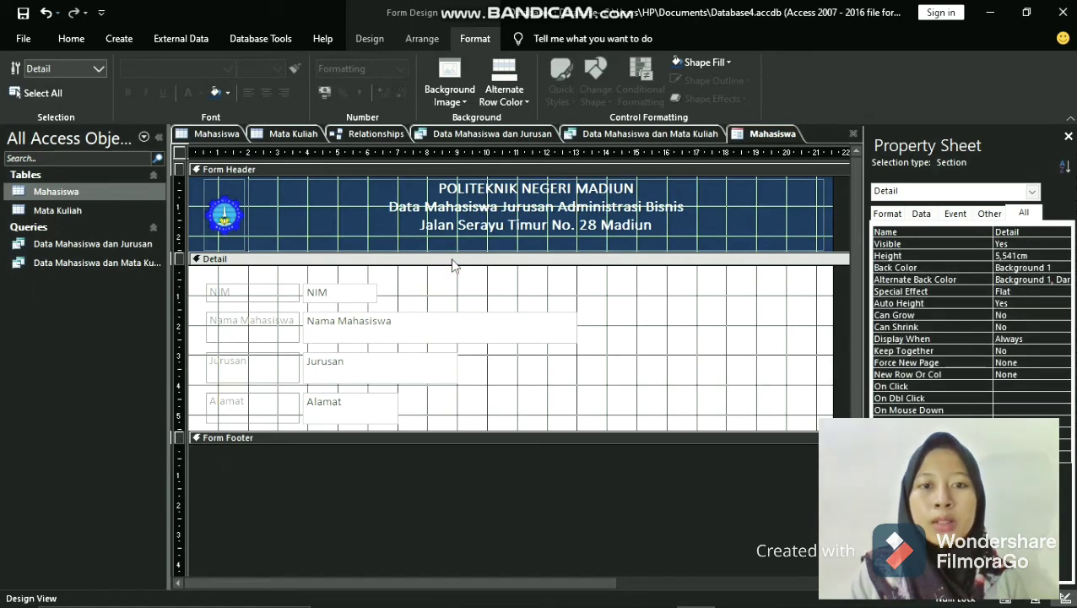
left_click(724, 67)
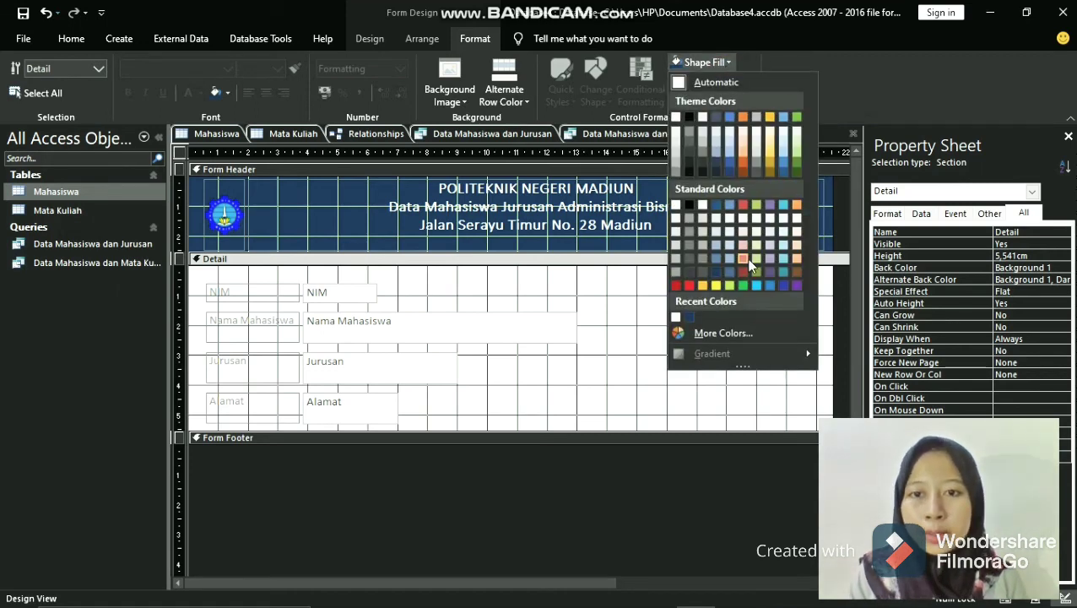
left_click(676, 235)
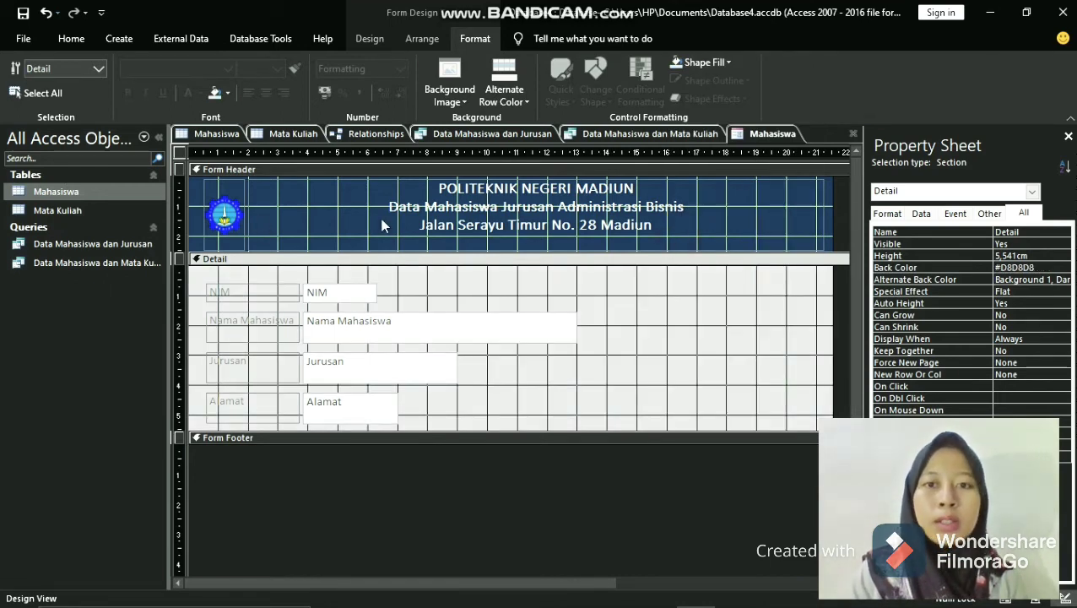
- Set the font color of the NIM and Nama Mahasiswa labels in the Detail section to black (Automatic)
left_click(264, 299)
left_click_drag(247, 292, 211, 291)
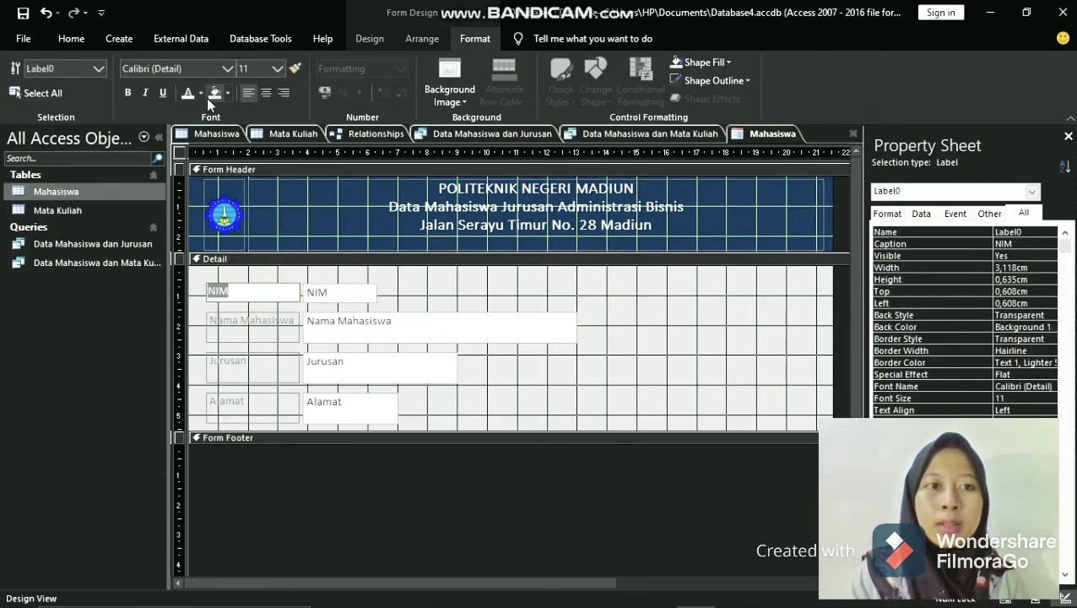
left_click(201, 95)
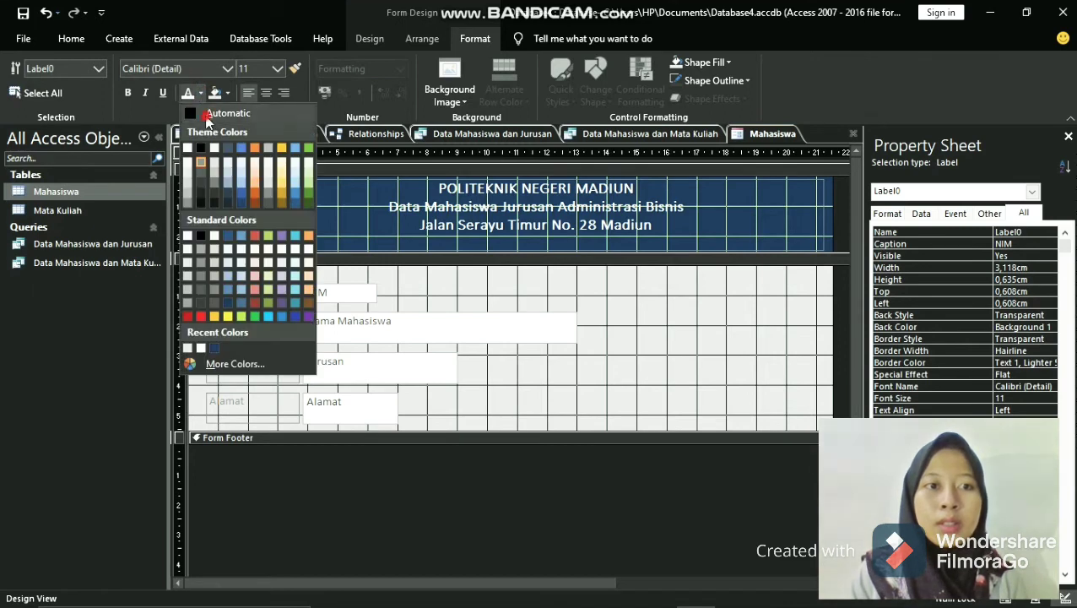
left_click(206, 122)
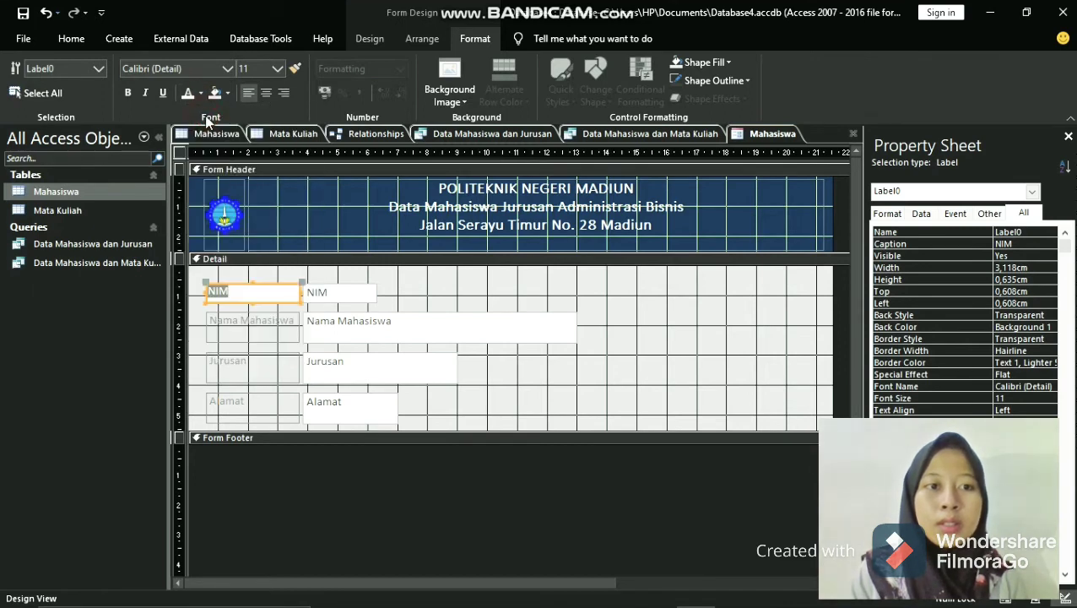
left_click(298, 324)
left_click(294, 320)
left_click_drag(294, 320, 211, 320)
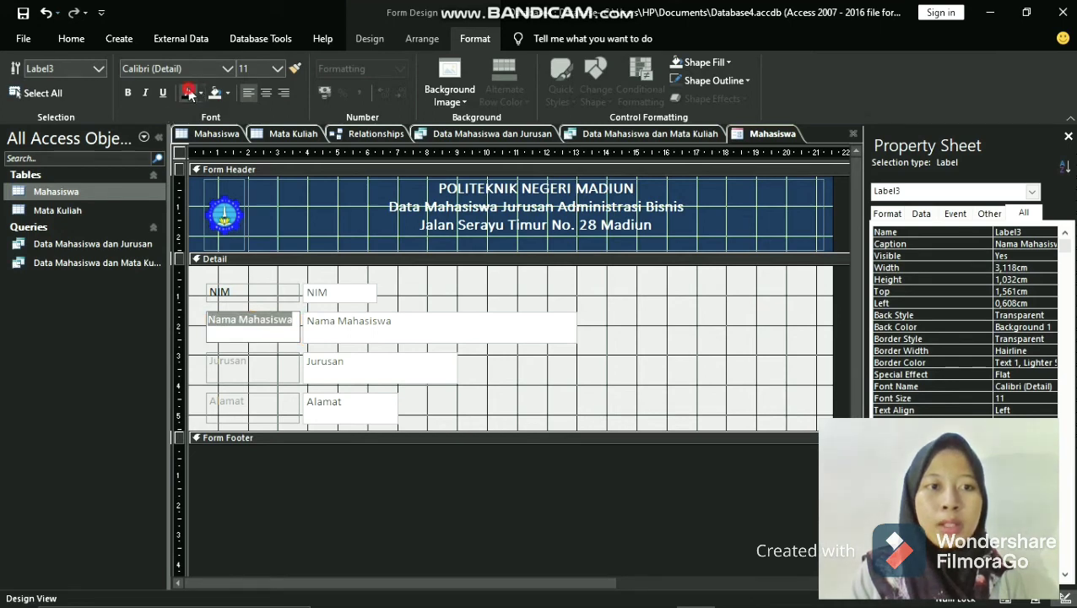
left_click(190, 92)
- Apply the same black font color to the Jurusan and Alamat labels in the Detail section
left_click(265, 366)
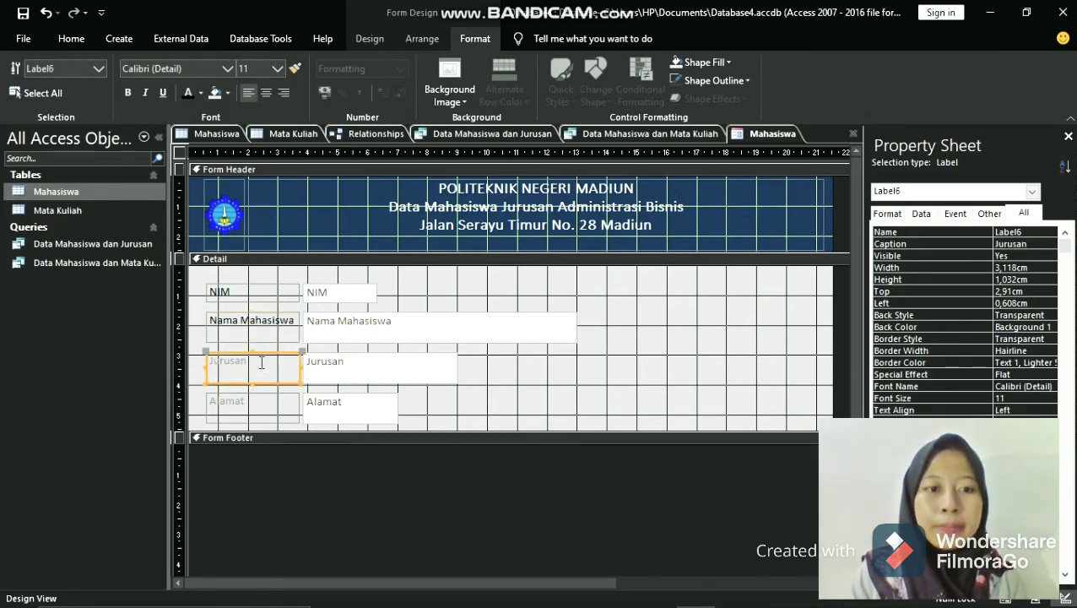
left_click(260, 361)
left_click_drag(226, 366, 207, 361)
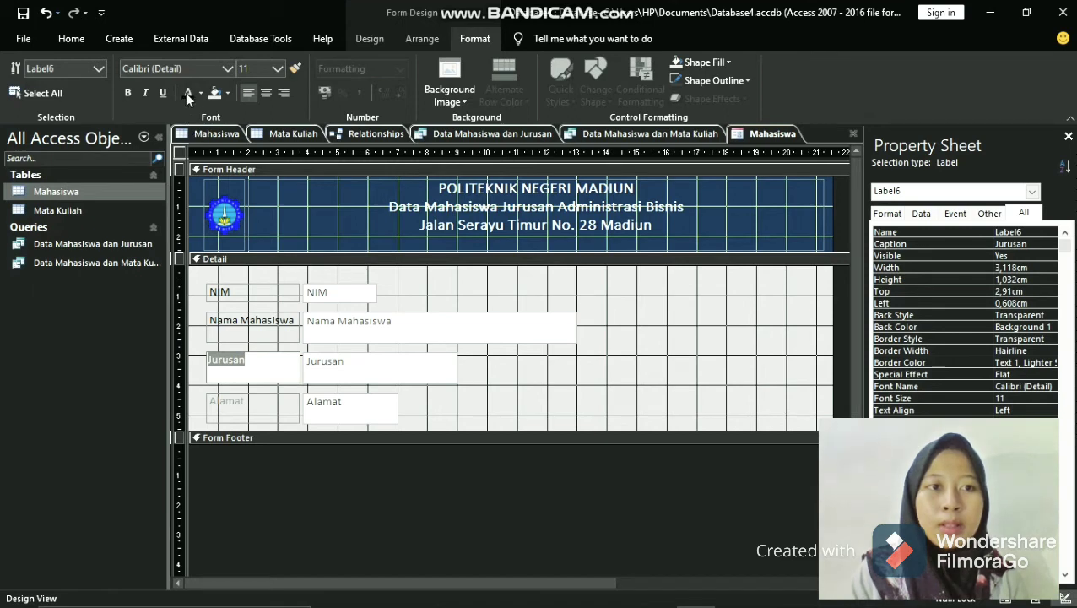
left_click(188, 93)
left_click(264, 402)
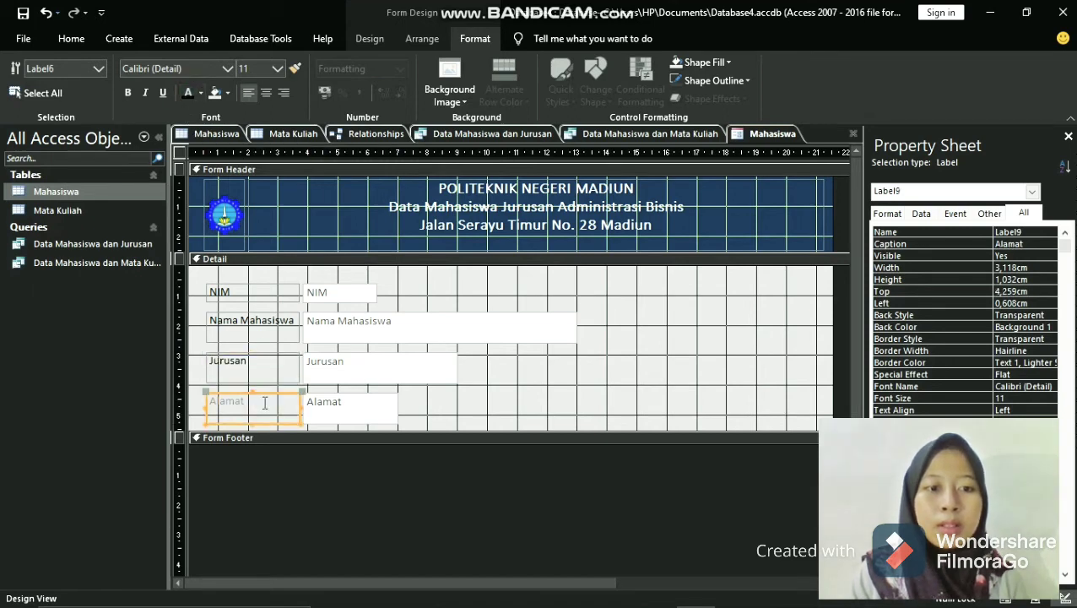
left_click(264, 402)
left_click_drag(243, 400, 204, 399)
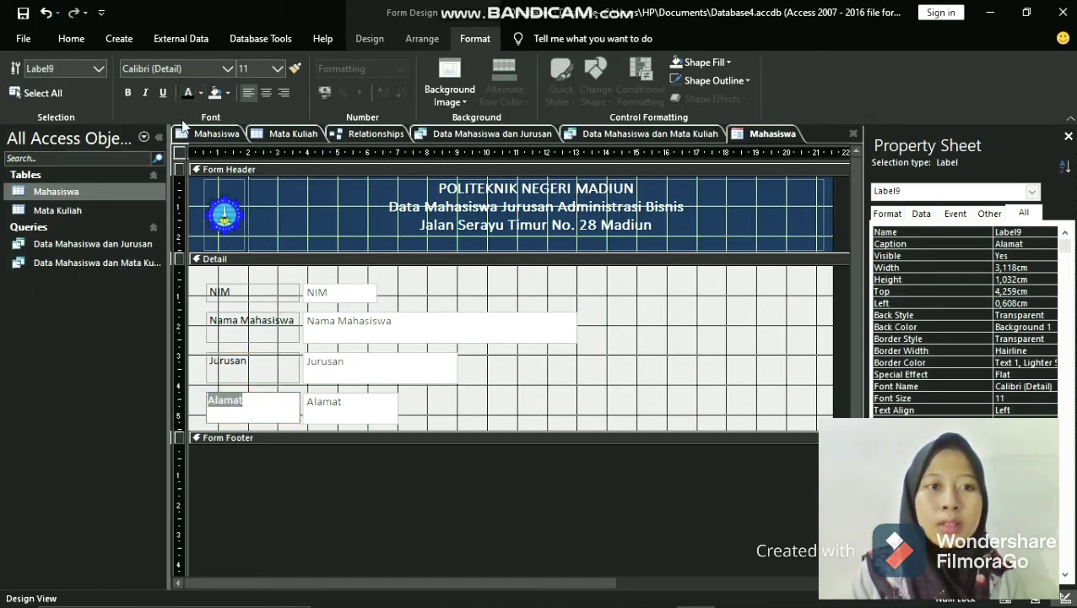
left_click(187, 93)
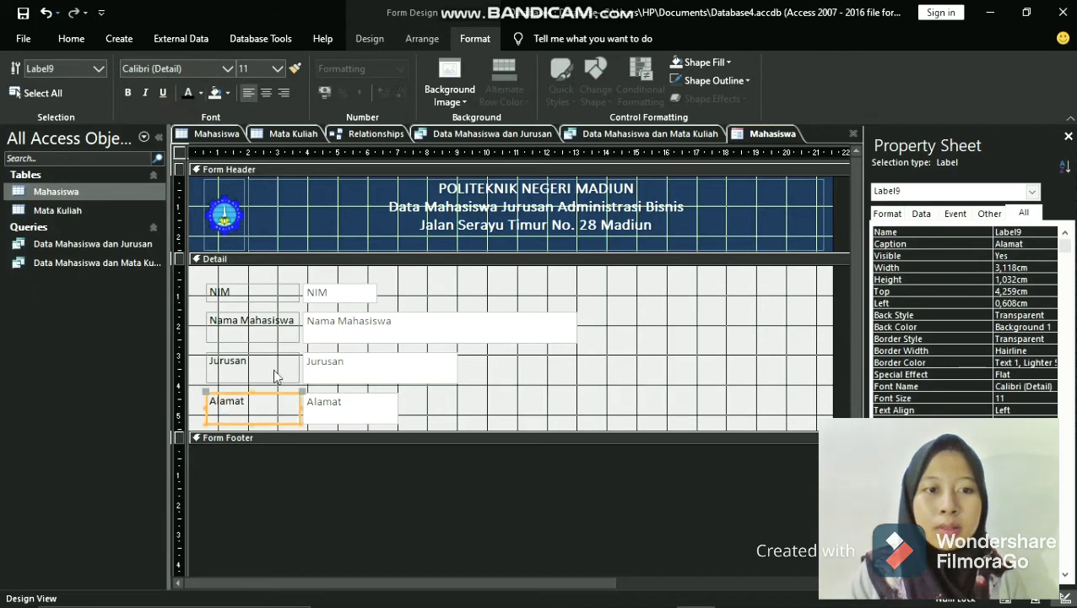
- Make the Jurusan, NIM, Nama Mahasiswa and Alamat labels bold
left_click(272, 358)
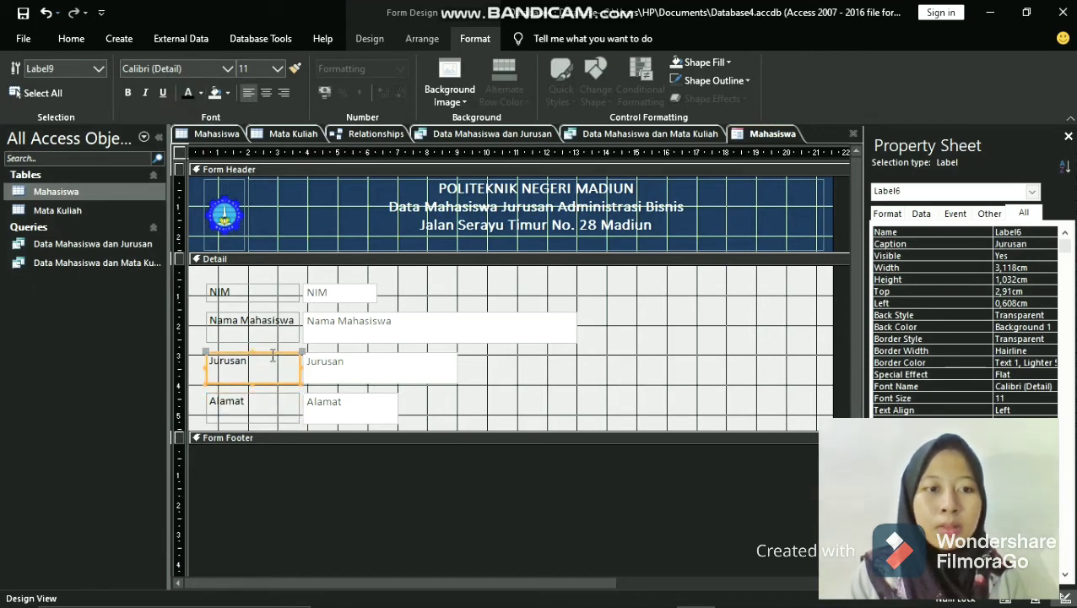
left_click(128, 93)
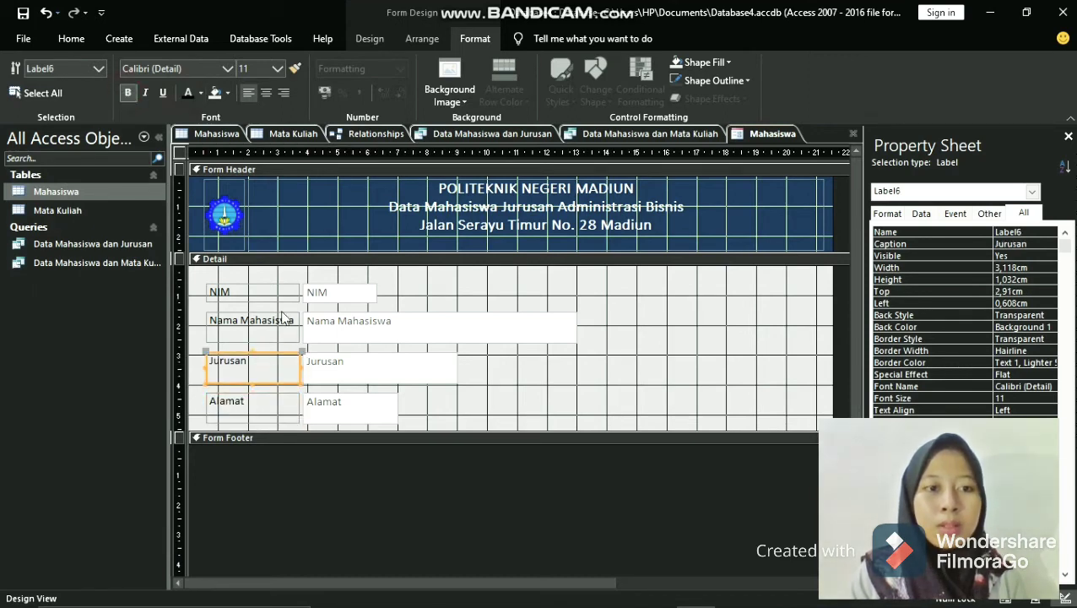
left_click(247, 287)
left_click(128, 91)
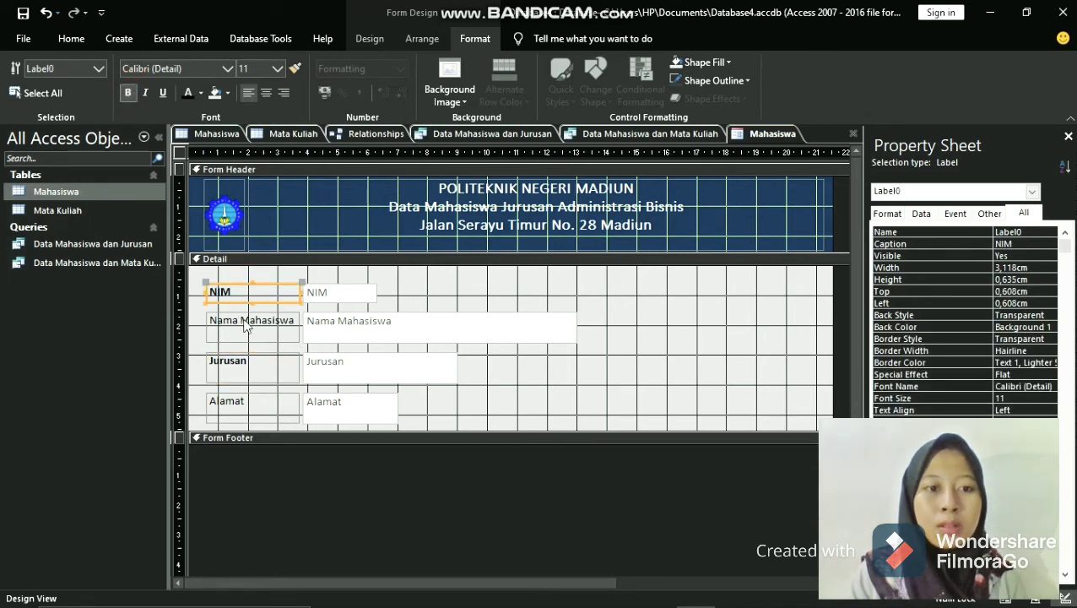
left_click(247, 321)
left_click(128, 93)
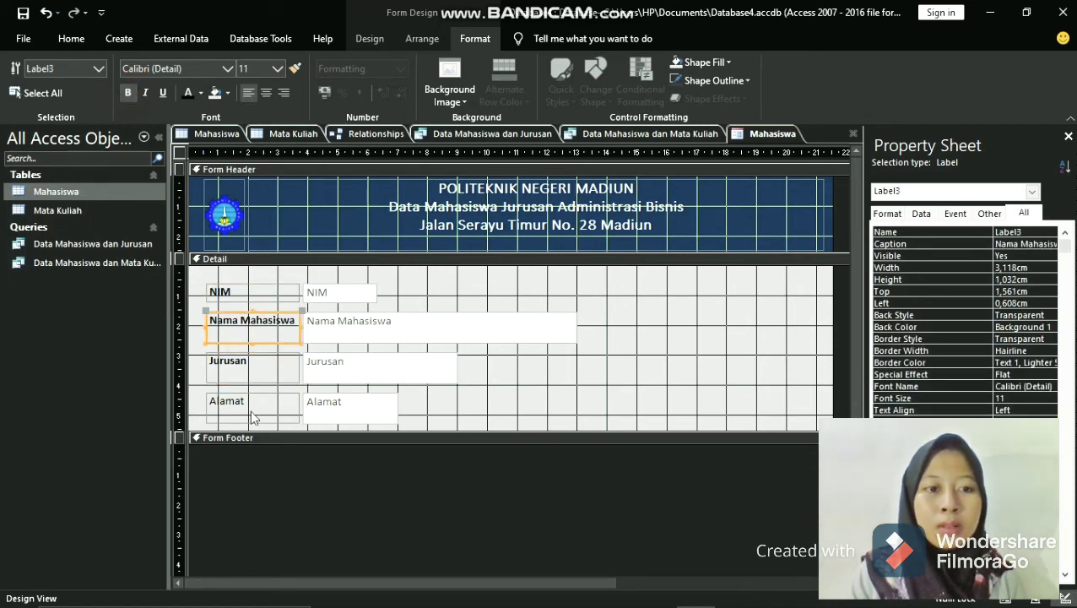
left_click(247, 404)
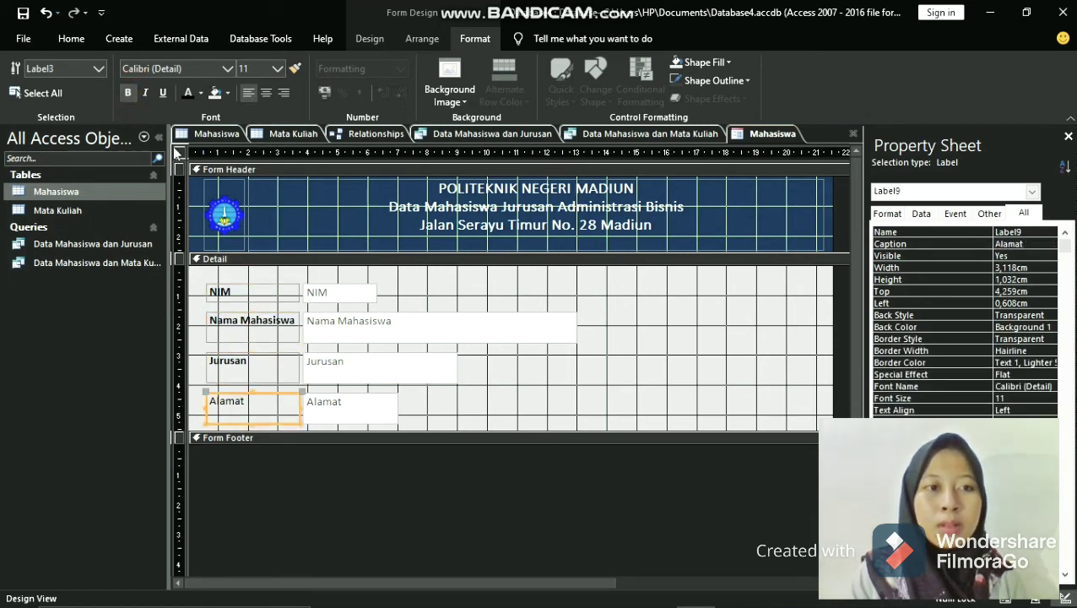
left_click(128, 93)
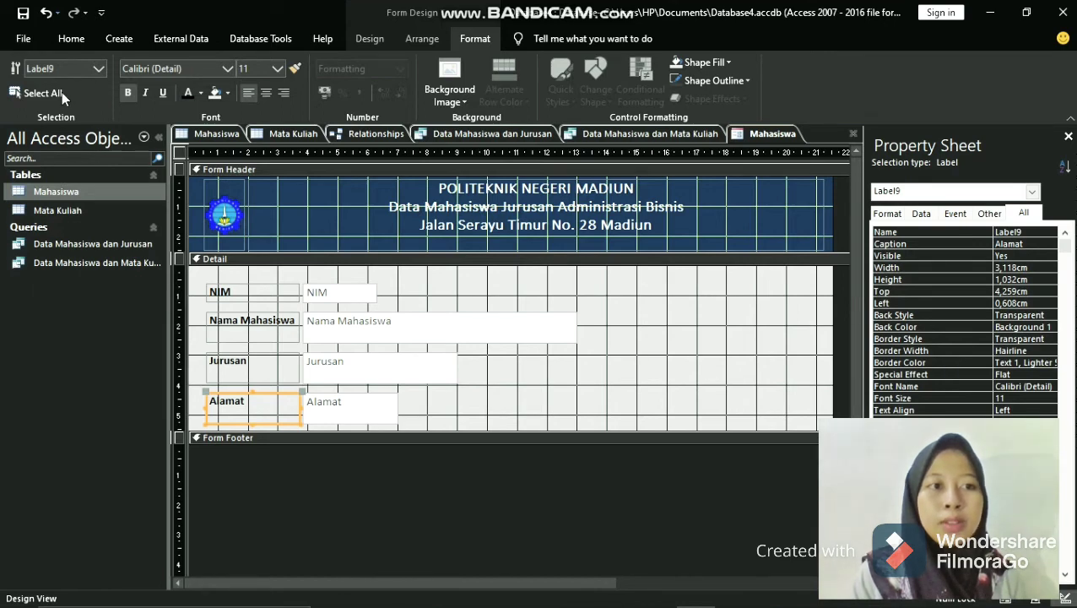
- Display the Mahasiswa form in Form View and check the NIM, Nama Mahasiswa and Jurusan fields of the first record
left_click(373, 39)
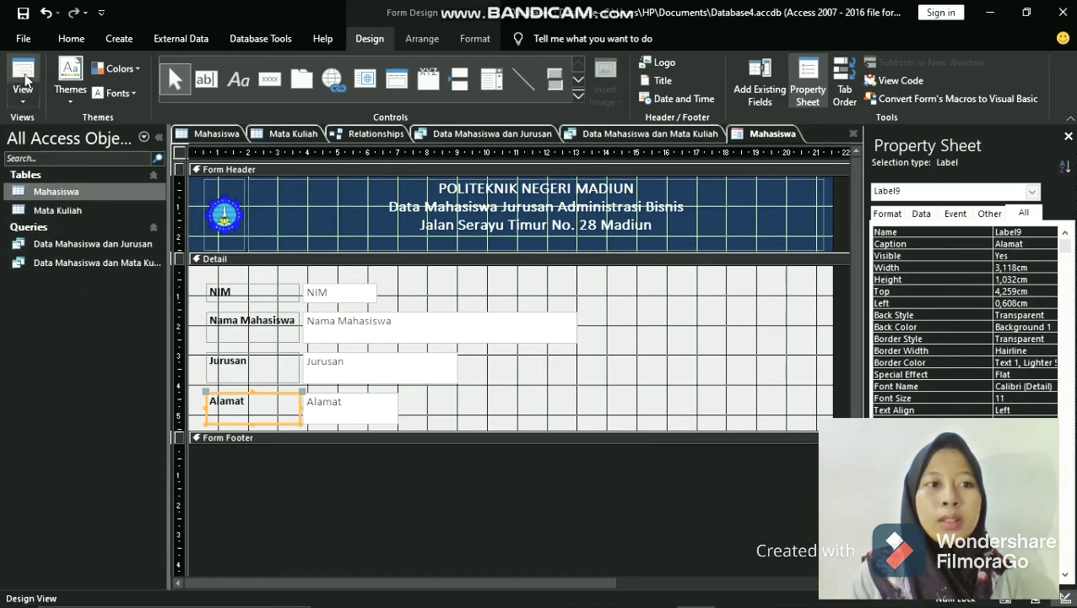
left_click(25, 80)
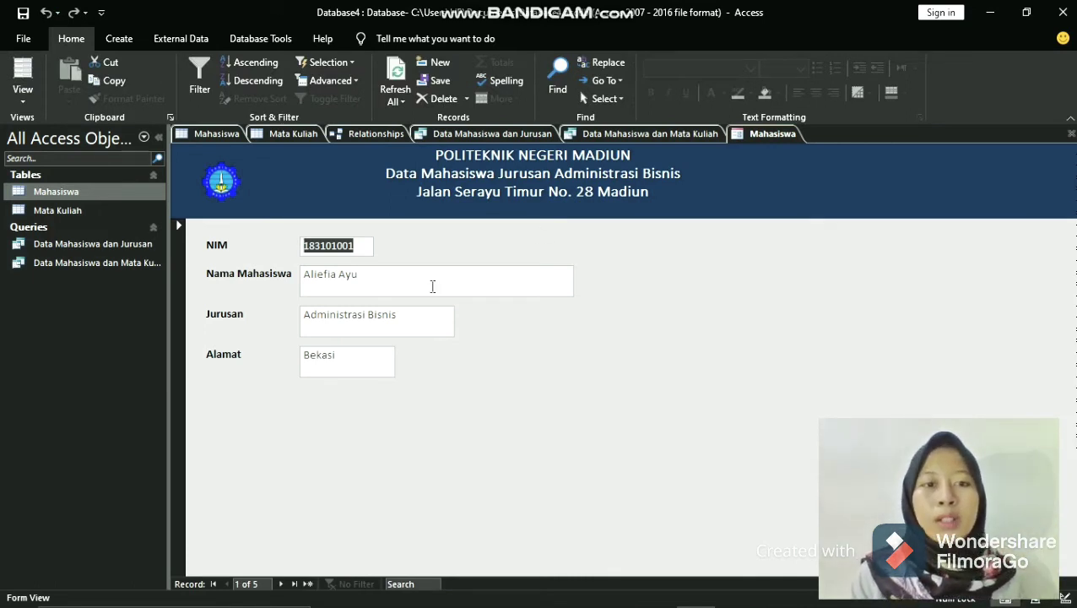
left_click(386, 277)
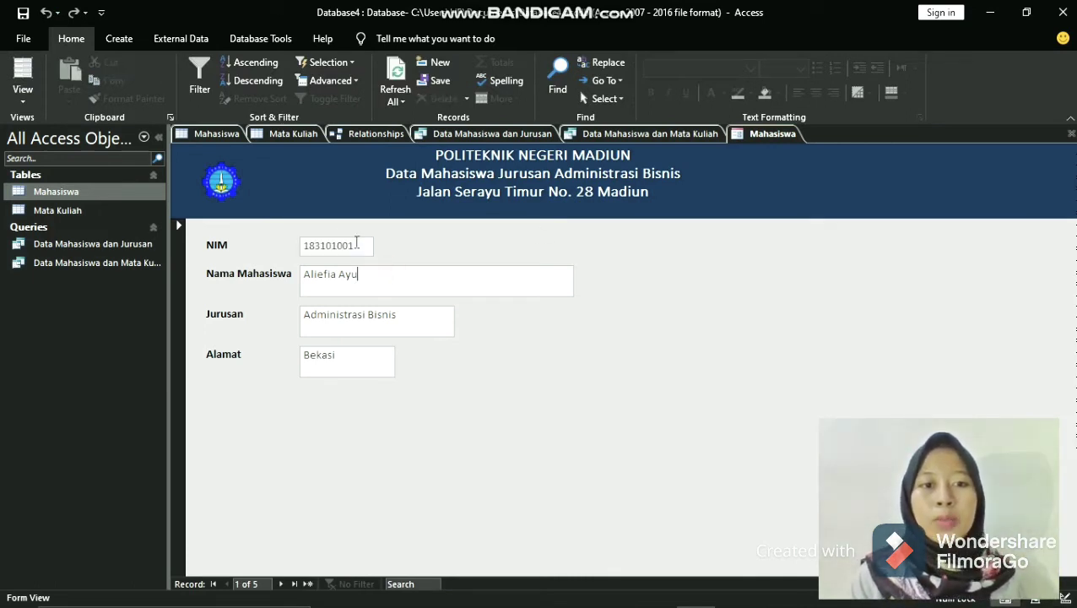
left_click(359, 245)
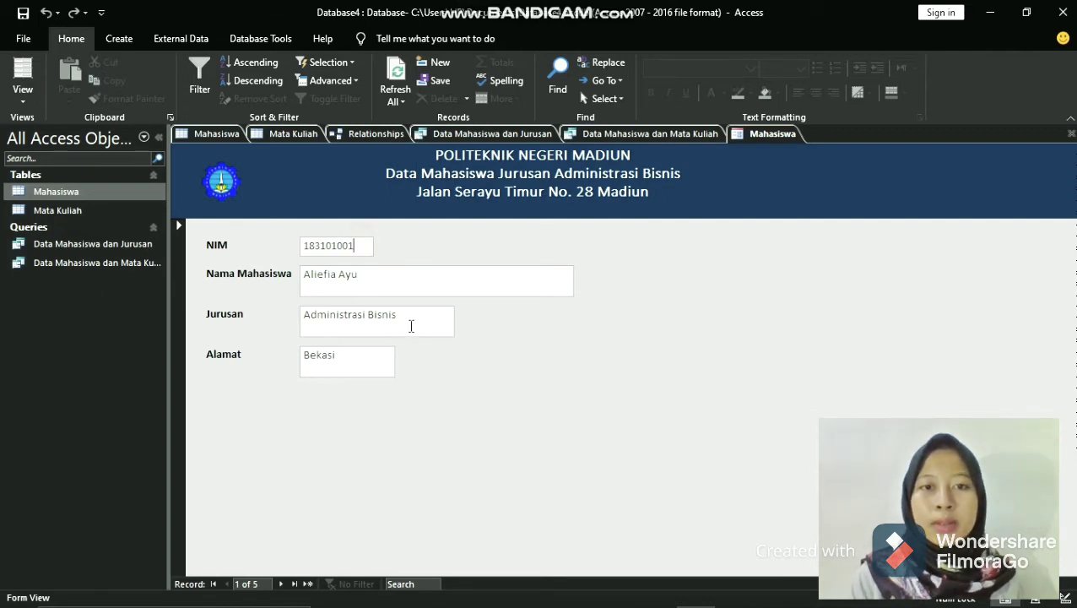
left_click(411, 326)
left_click(479, 283)
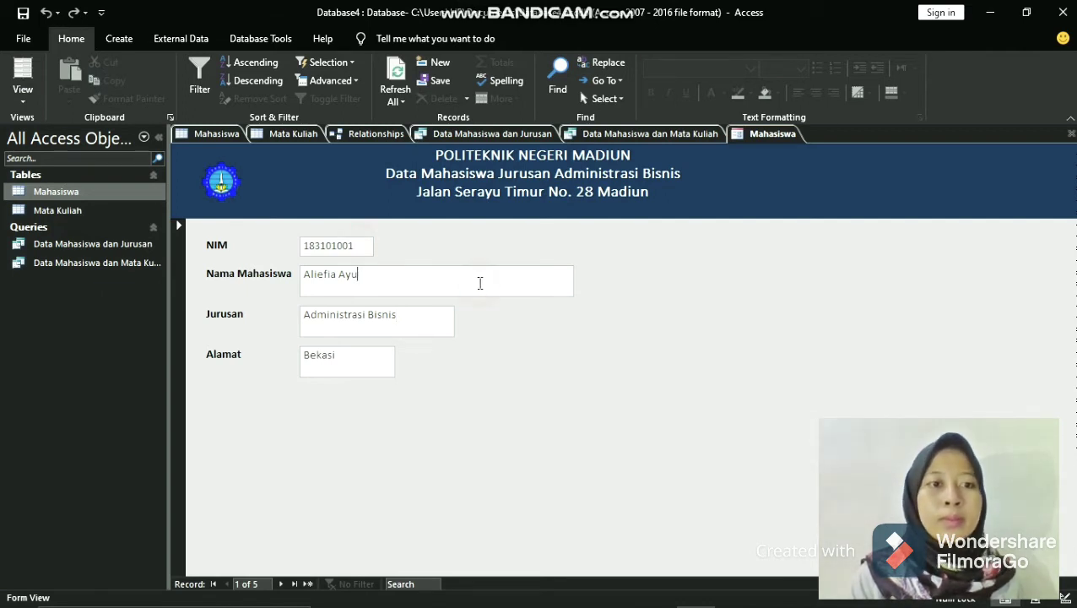
- Switch the Mahasiswa form back to Design View
left_click(33, 98)
left_click(34, 99)
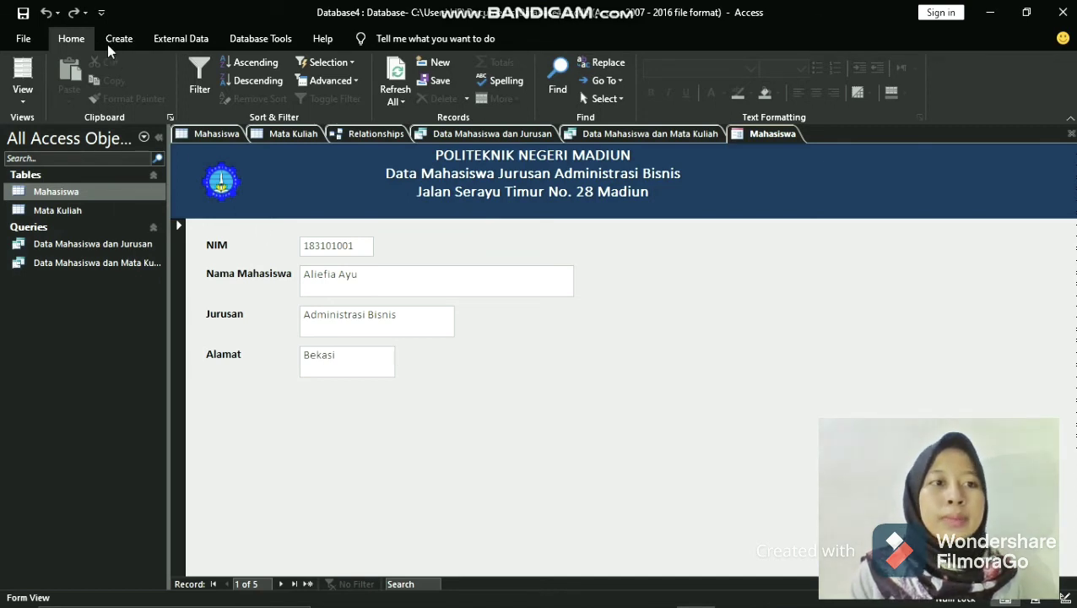
left_click(23, 94)
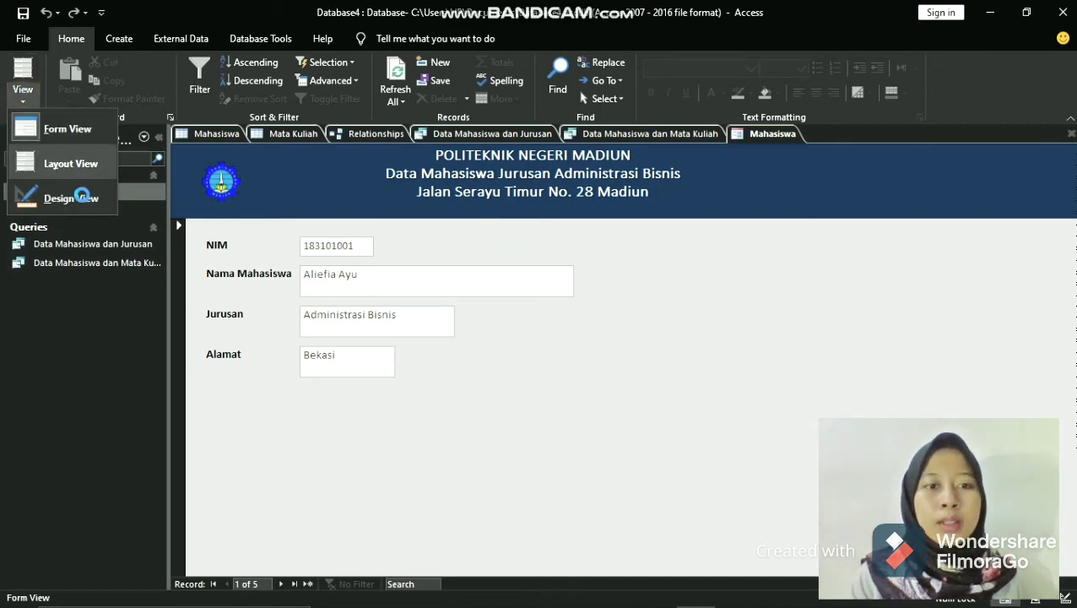
left_click(82, 196)
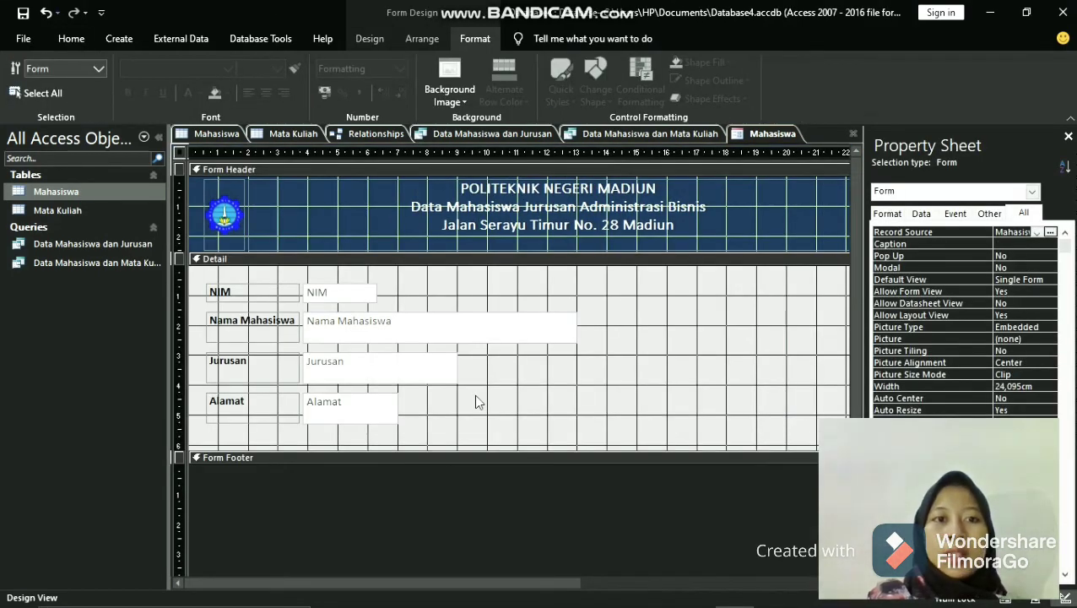
- Draw a command button about 2.3 by 0.6 cm beside the Alamat field and assign it the Record Navigation action Go To Next Record
left_click(368, 38)
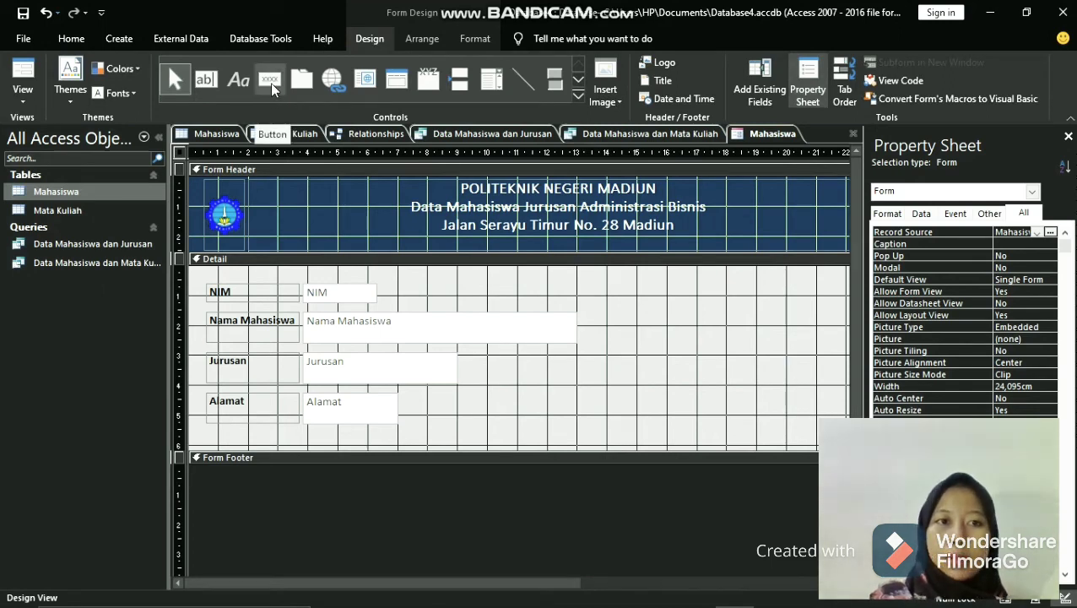
left_click(270, 83)
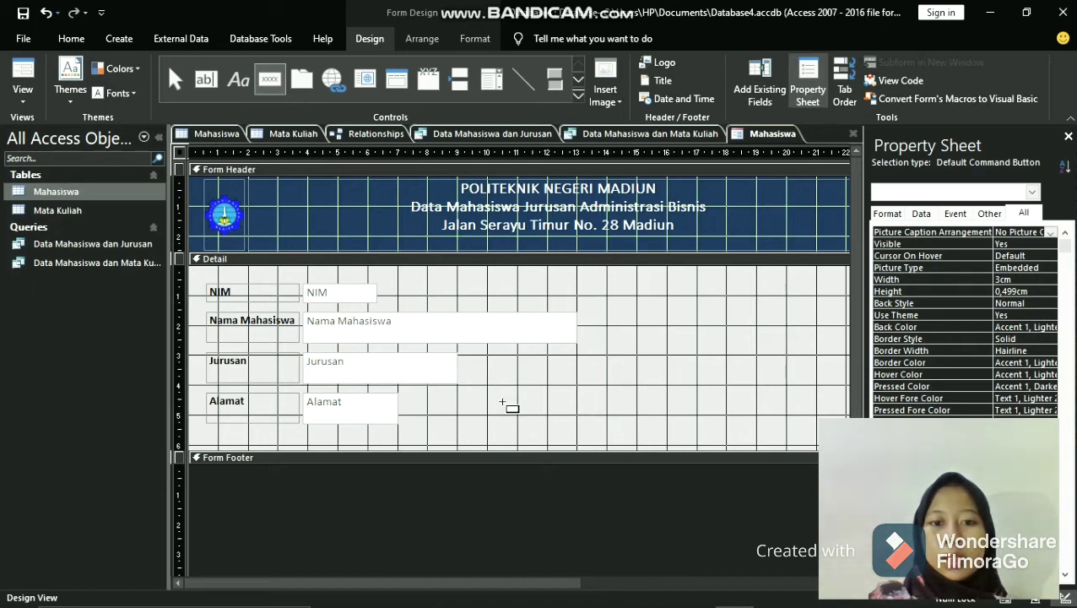
left_click_drag(496, 390, 566, 406)
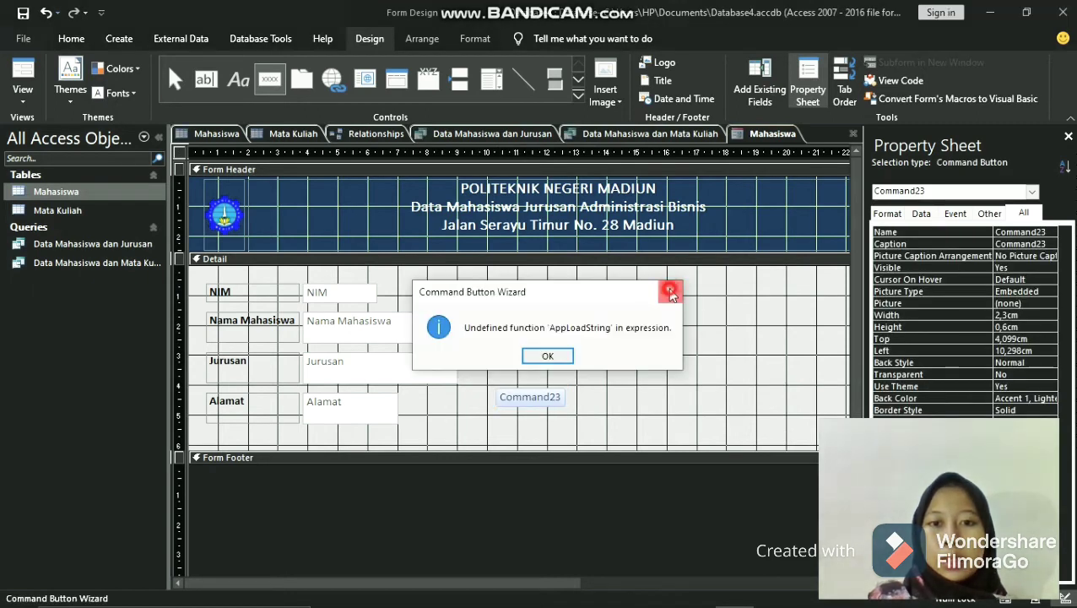
left_click(670, 292)
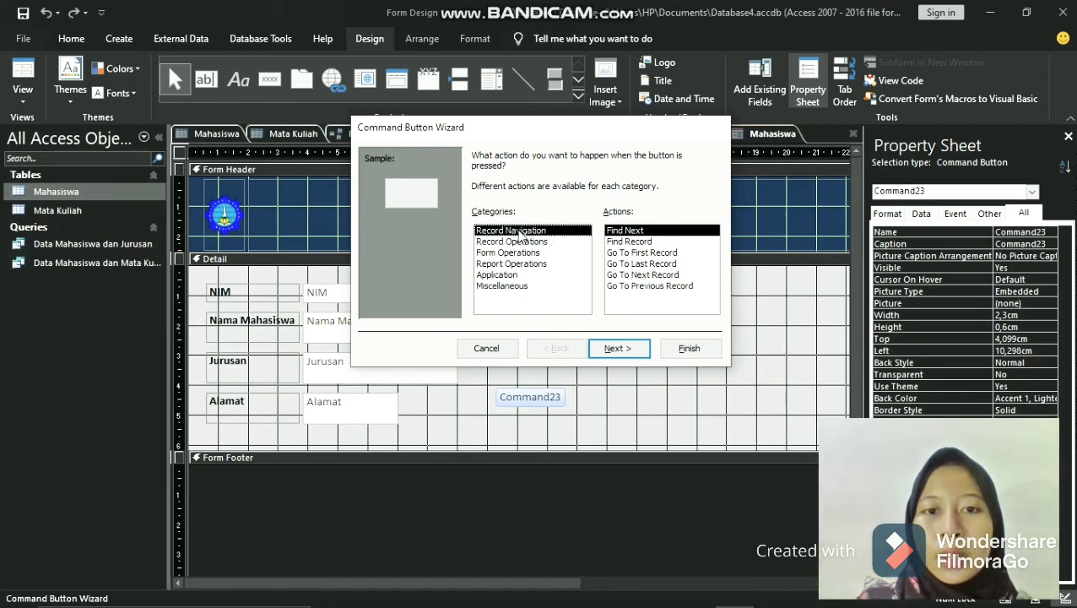
left_click(665, 276)
key("Return")
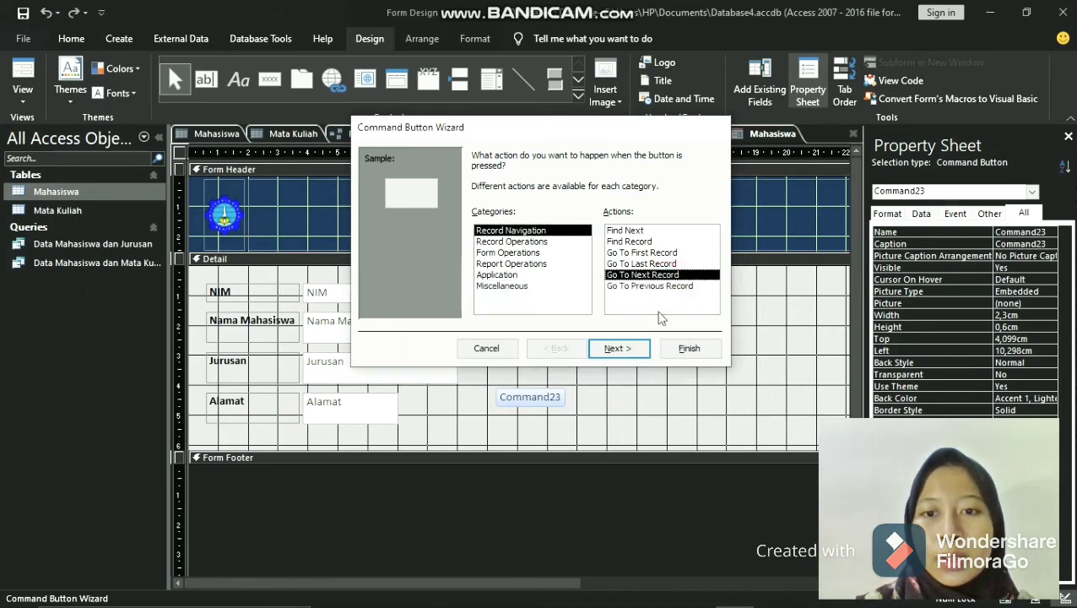
left_click(628, 352)
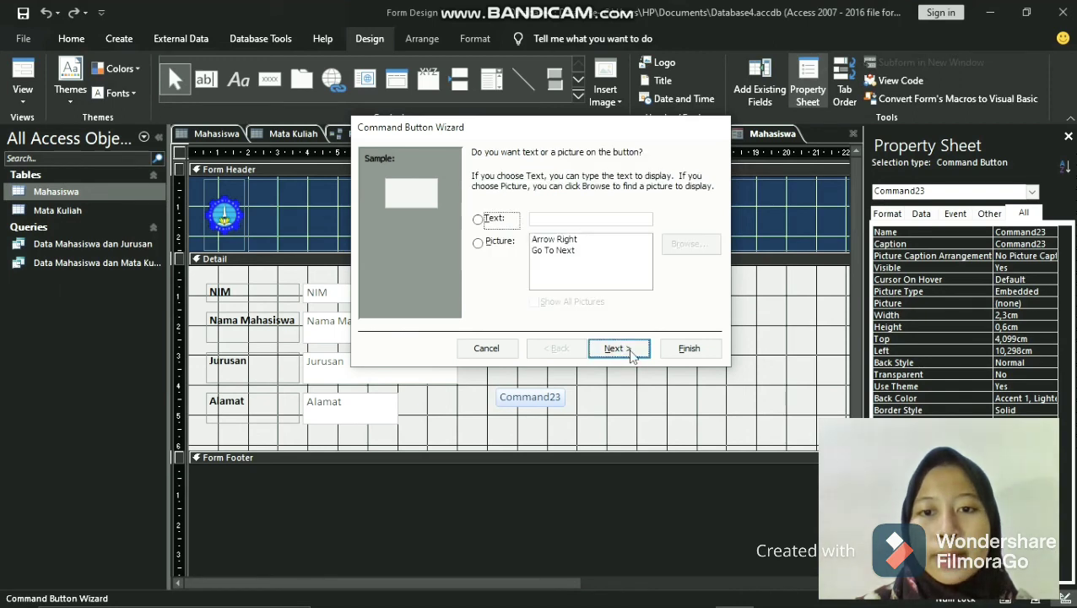
- Finish the next-record button with the text Selanjutnya and reposition it below the Alamat row, about 8.2 cm from the form's left edge
left_click(479, 220)
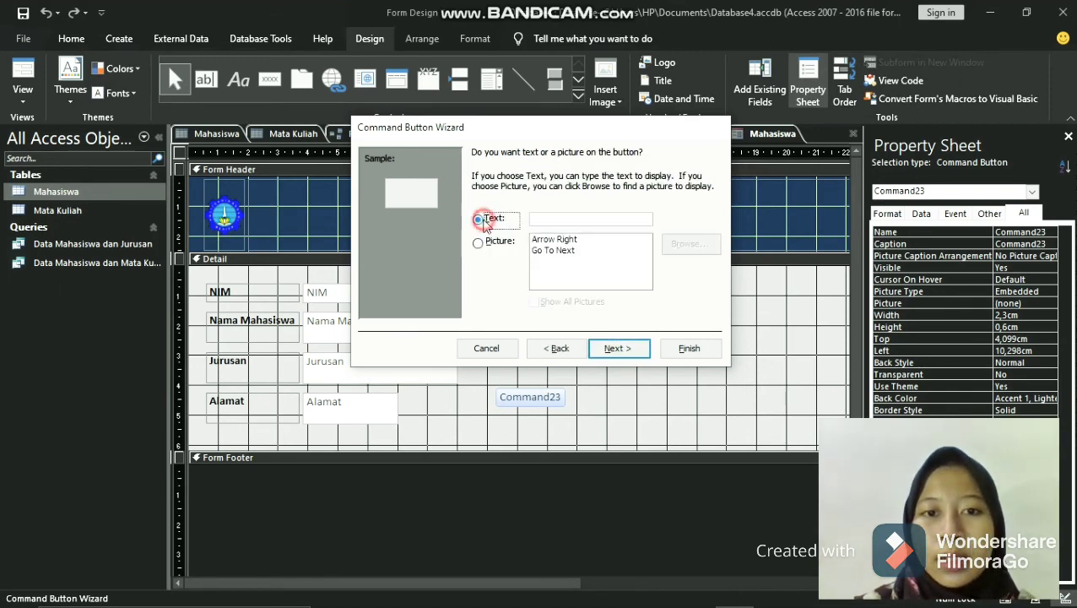
left_click(580, 219)
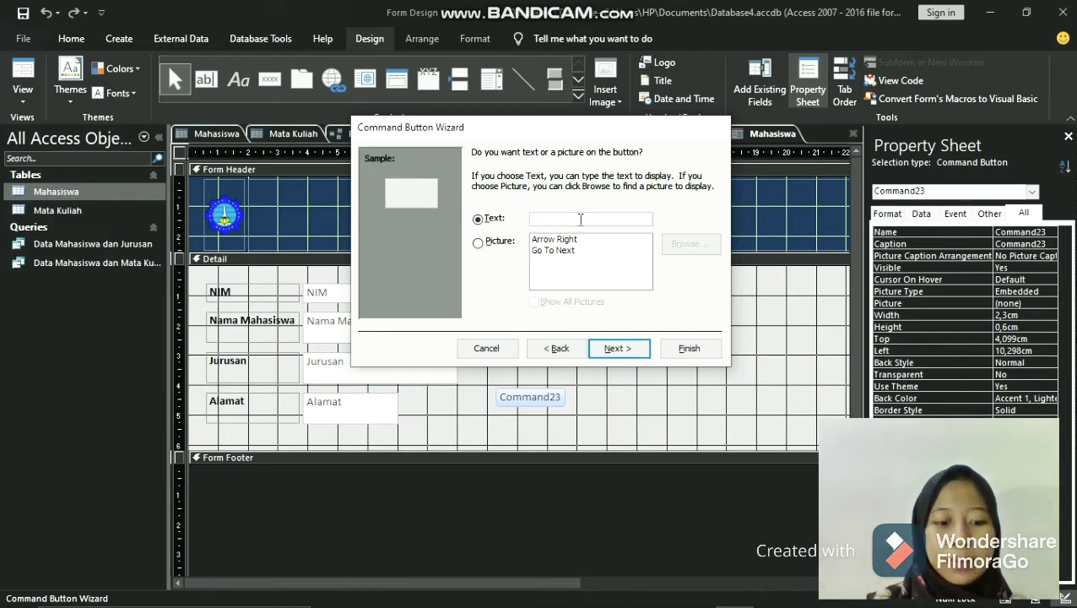
type("Selanjutnya")
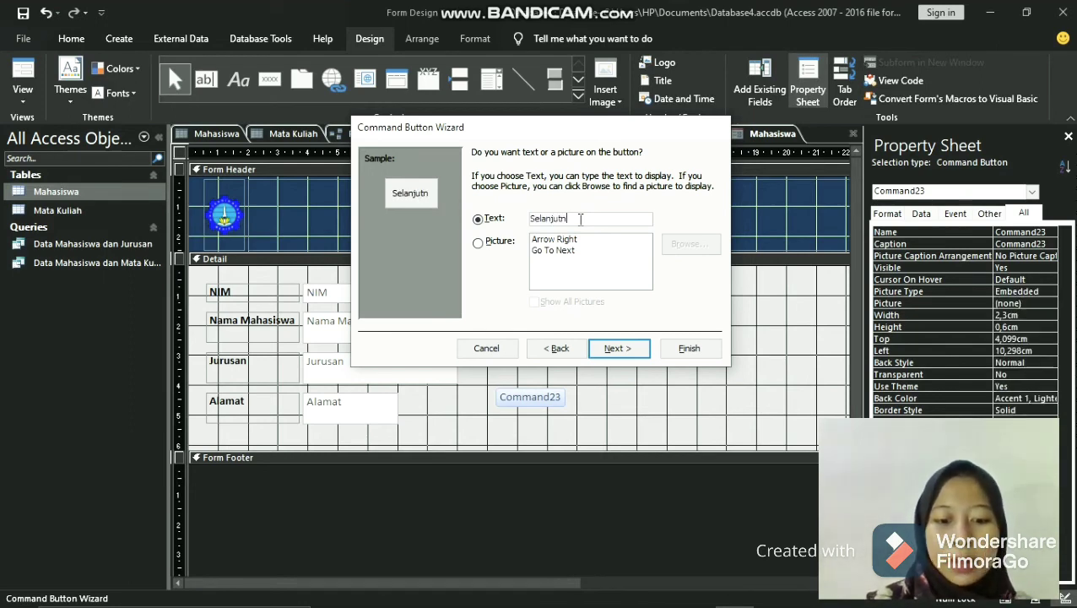
left_click(634, 348)
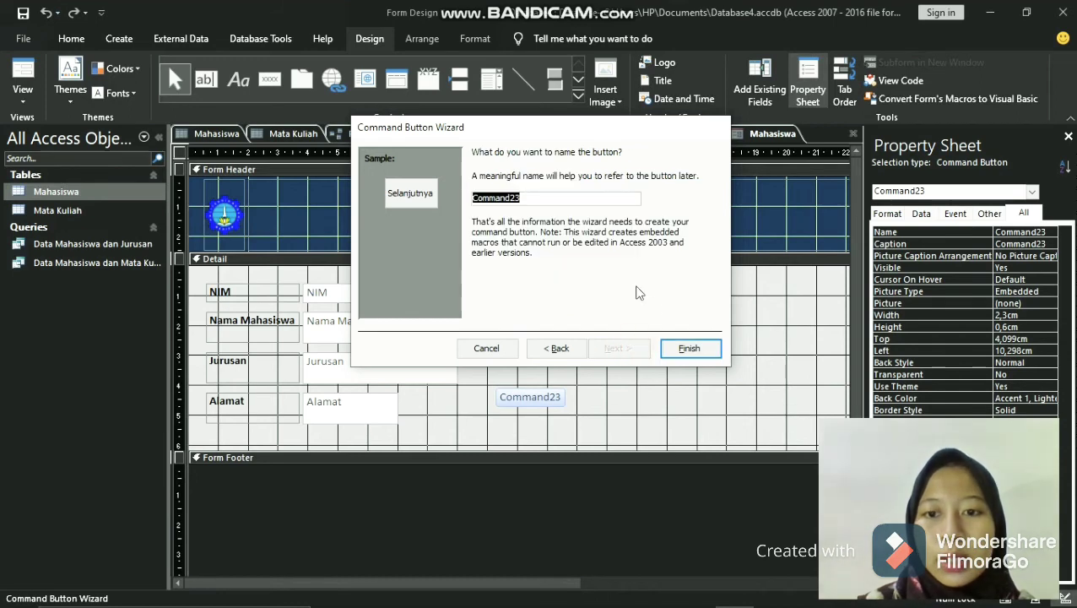
left_click(688, 349)
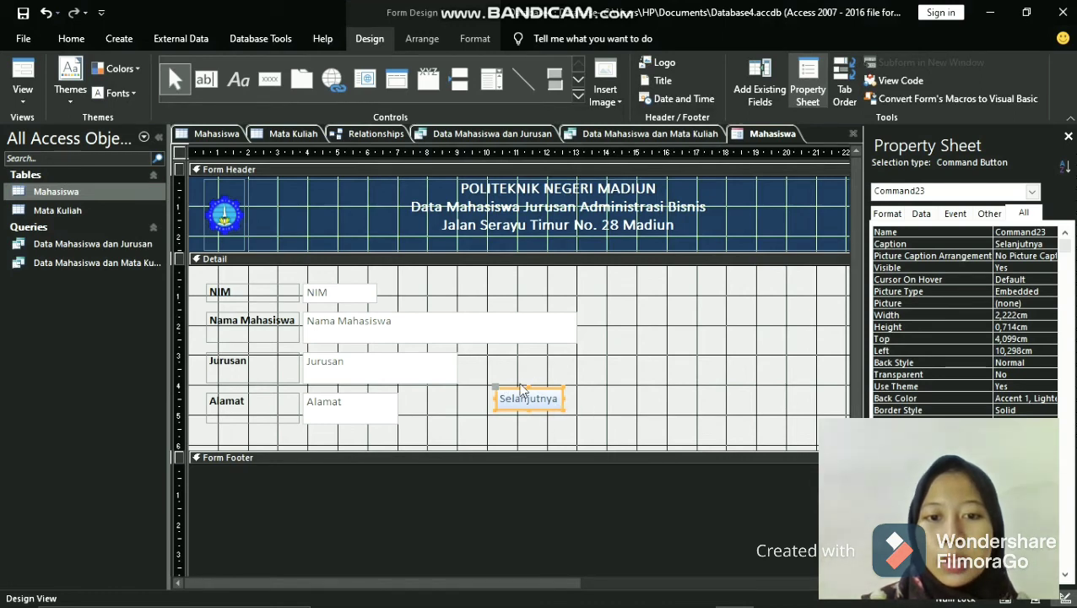
left_click_drag(516, 389, 454, 433)
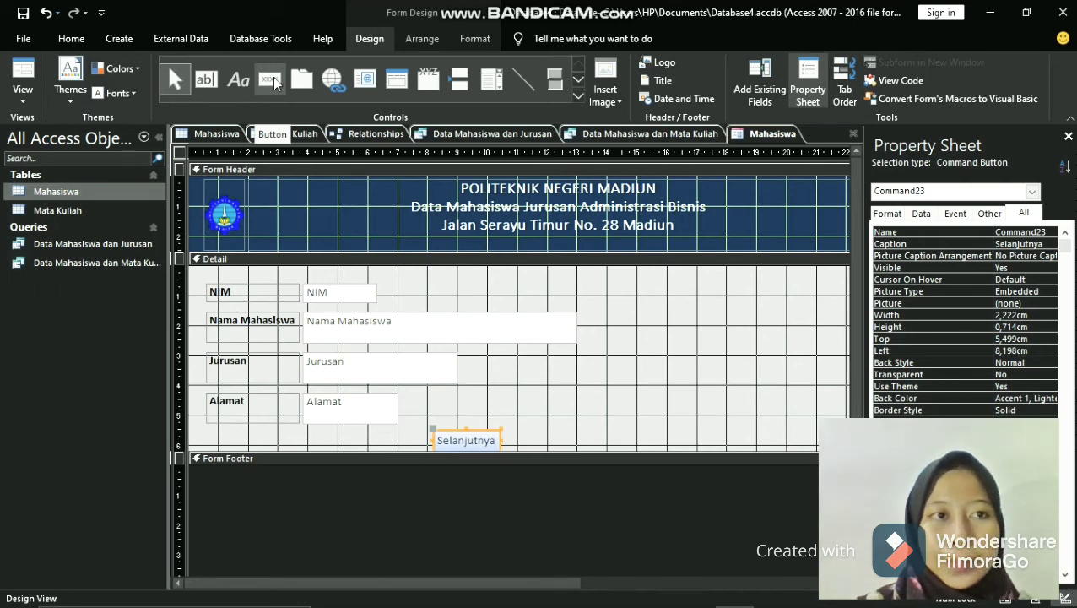
- Draw a second command button about 2.8 by 0.8 cm beside Selanjutnya and assign it the action Go To Previous Record
left_click(272, 79)
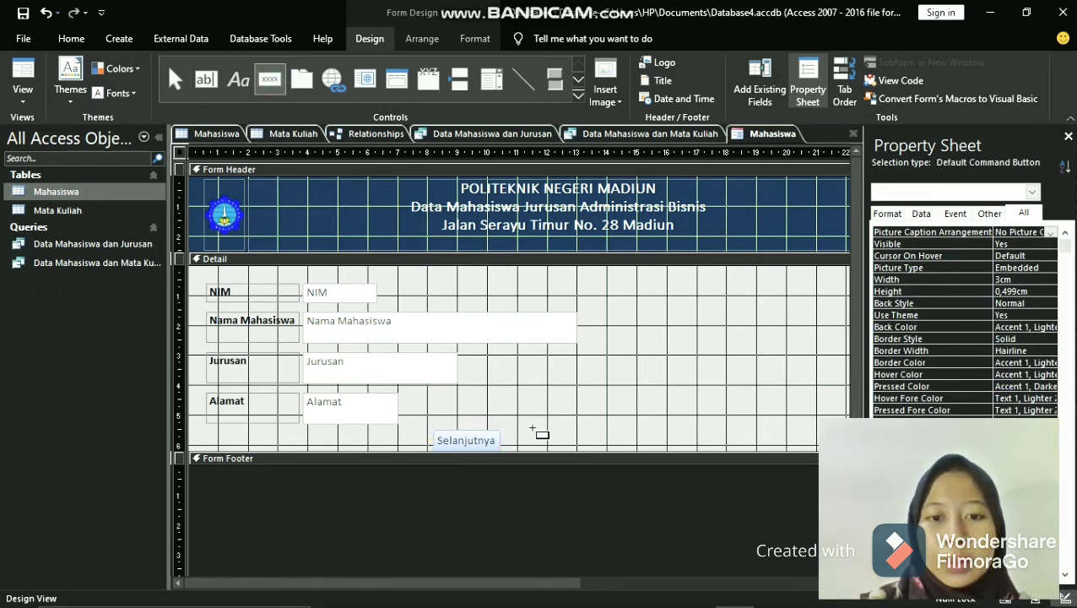
left_click_drag(532, 430, 614, 451)
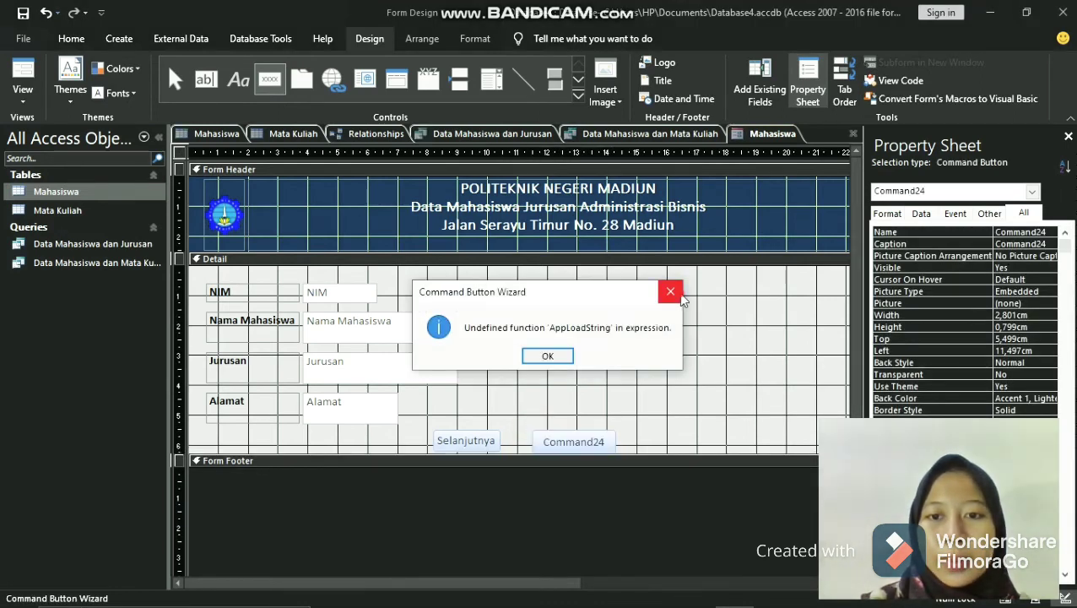
left_click(678, 294)
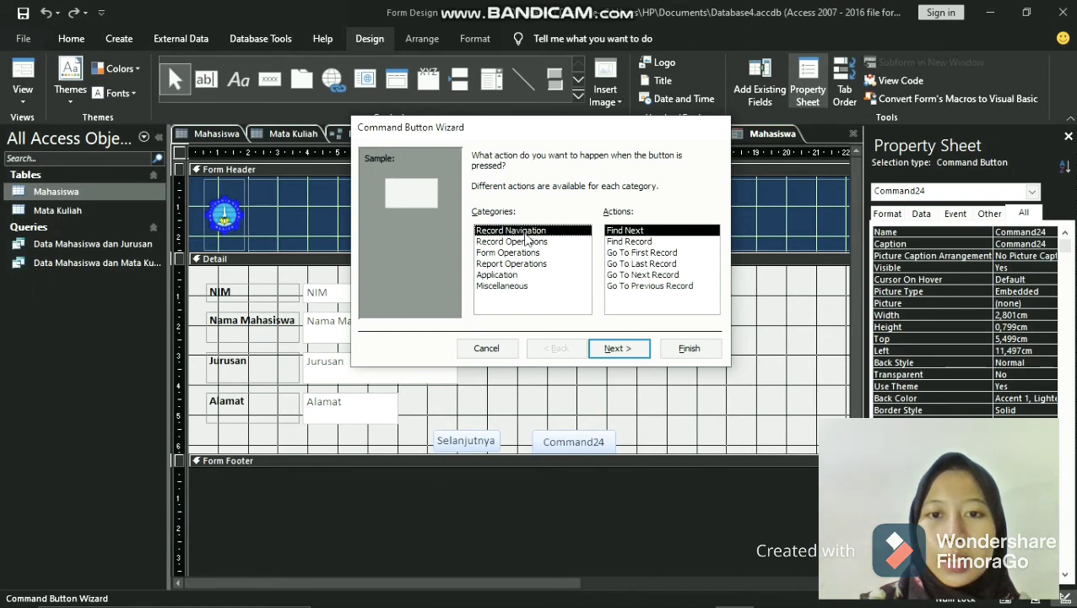
left_click(674, 287)
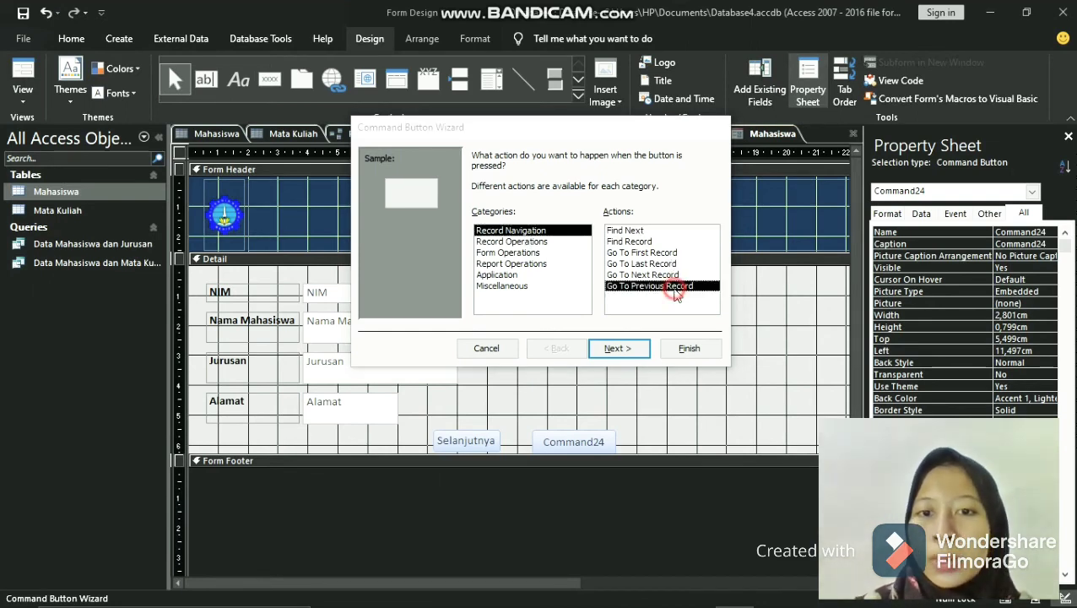
key("Return")
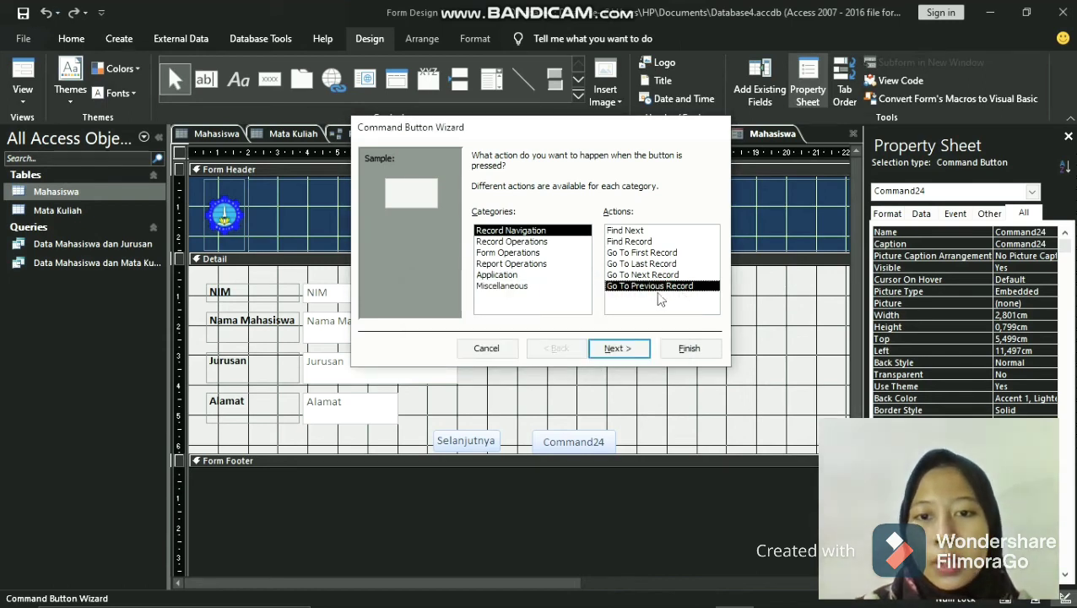
left_click(618, 349)
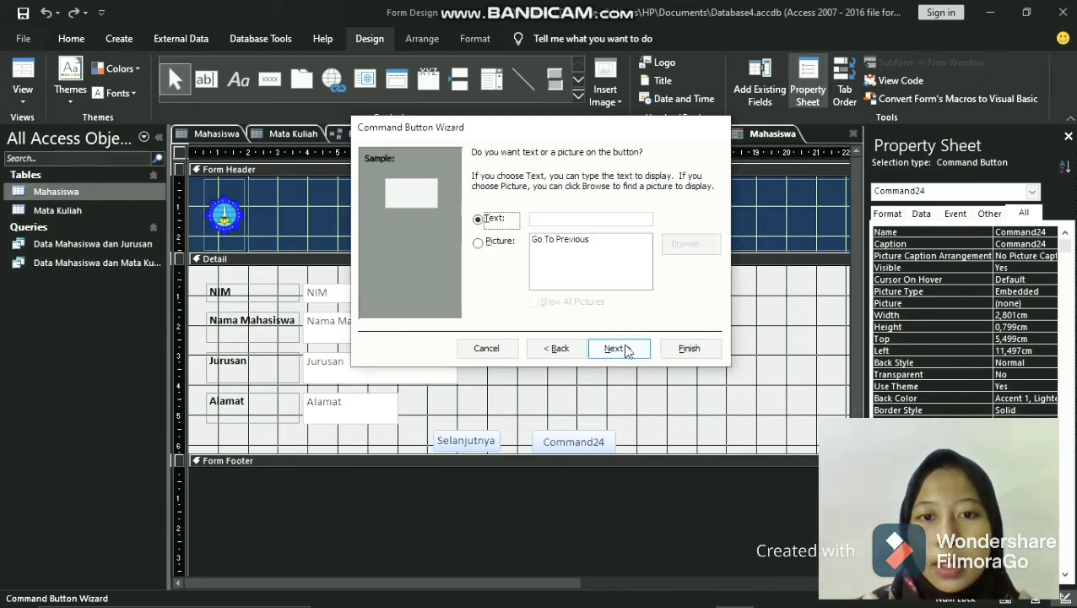
- Finish the previous-record button with the text Sebelumnya and move it to the left side of the Selanjutnya button
left_click(570, 219)
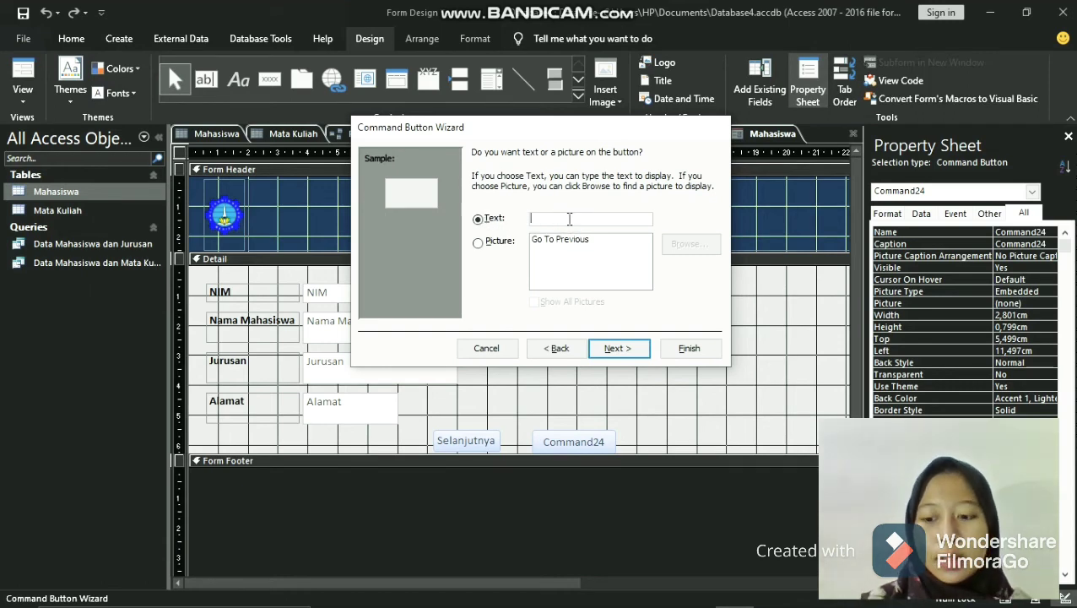
type("Sebelumnya")
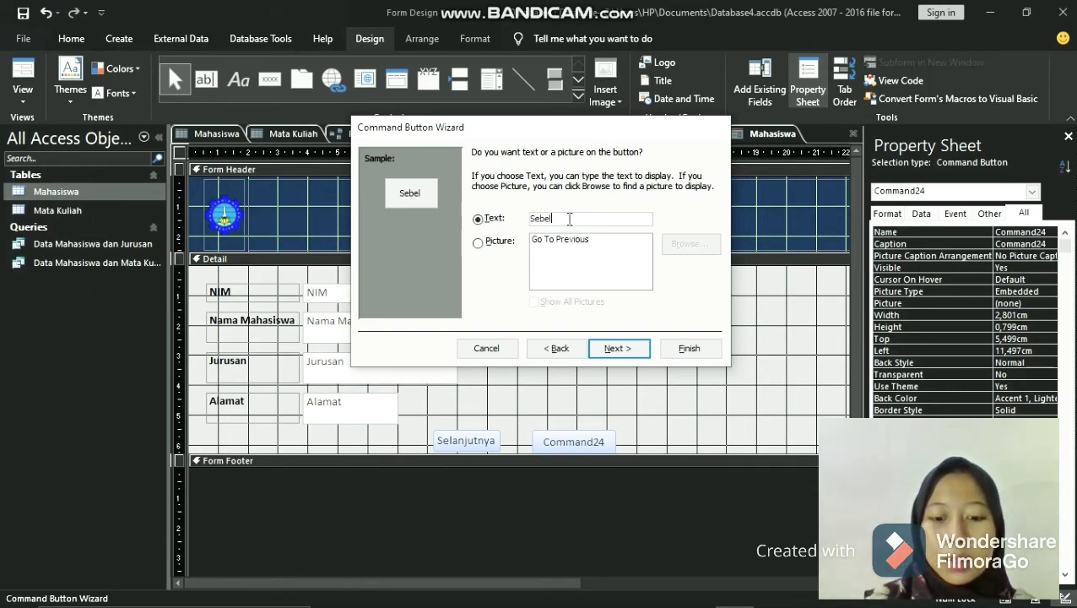
left_click(622, 349)
left_click(695, 350)
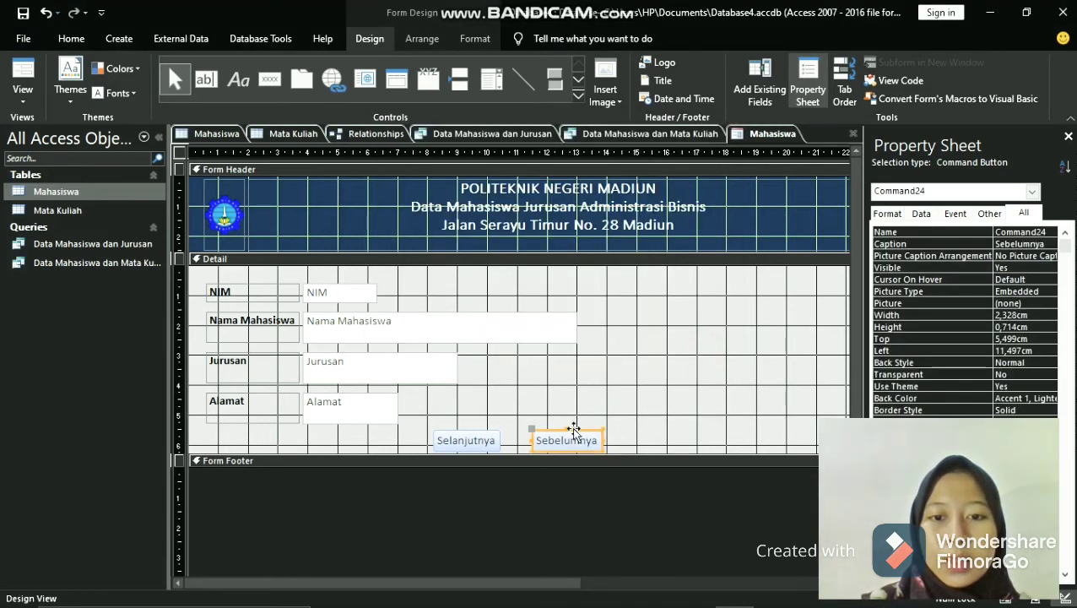
left_click_drag(573, 427, 389, 429)
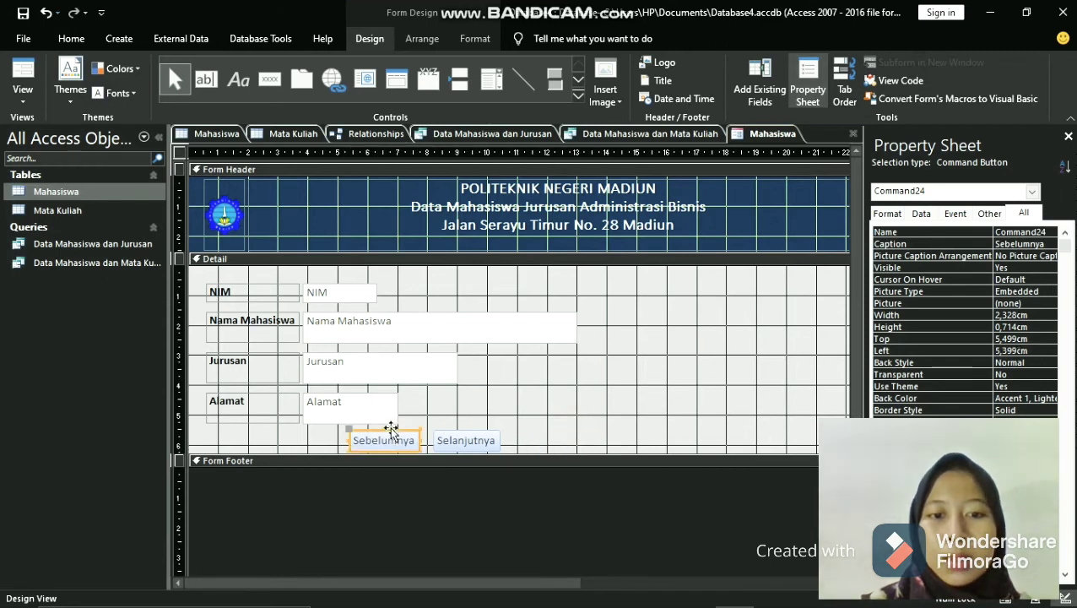
left_click(471, 431)
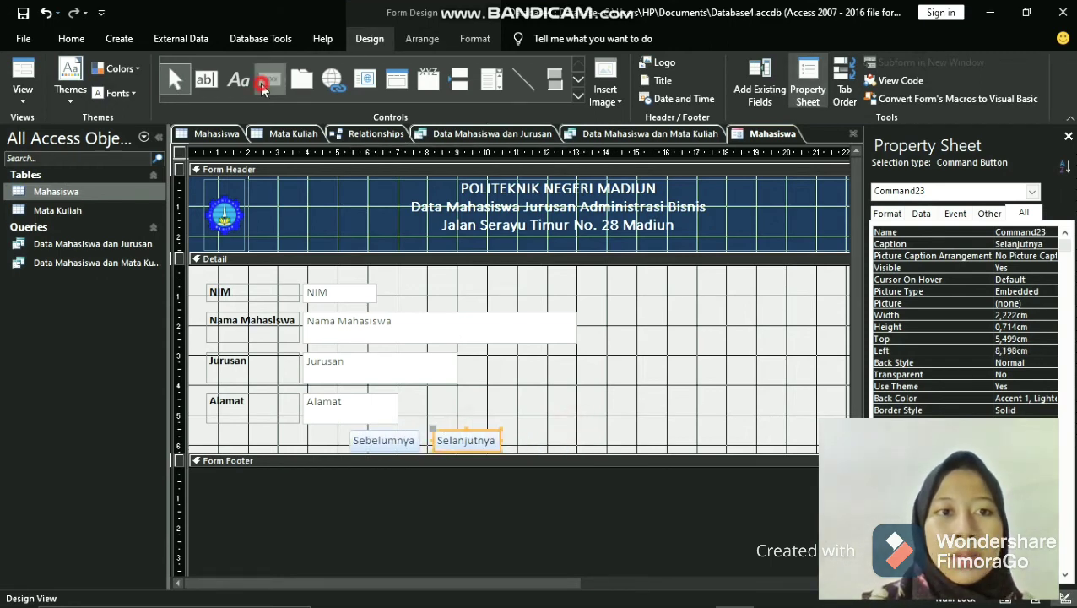
- Draw a third command button about 2.5 by 0.4 cm to the right of Selanjutnya and assign it the action Go To Last Record
left_click(263, 84)
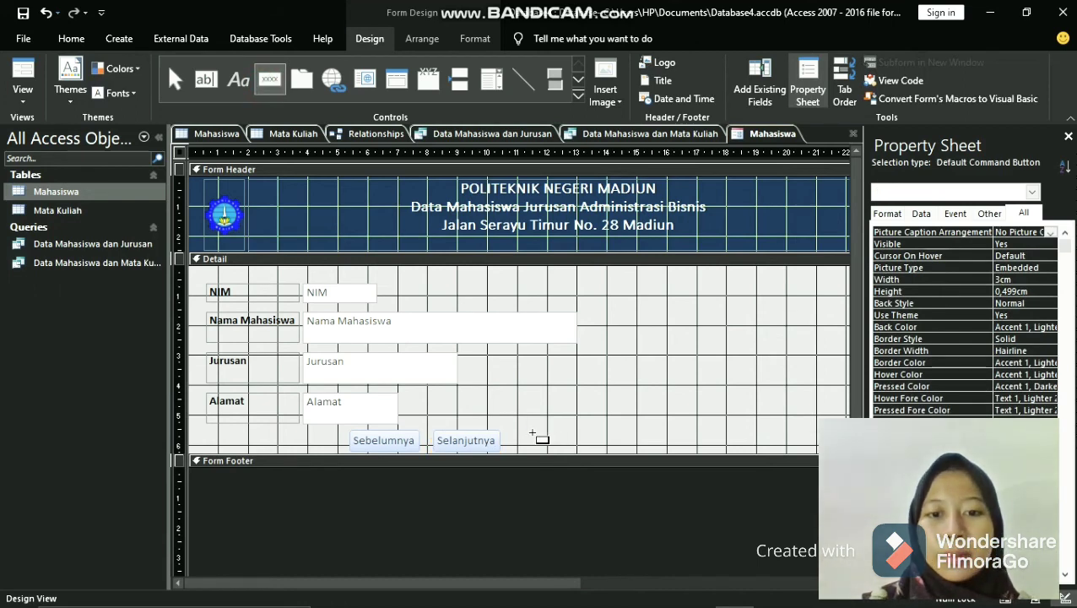
left_click_drag(532, 433, 604, 448)
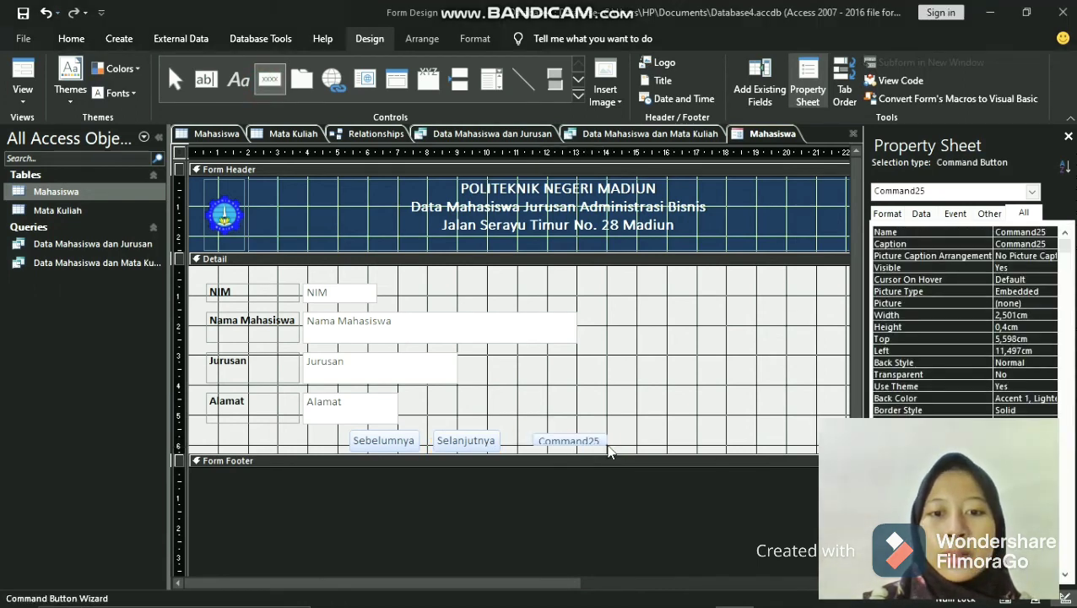
left_click(671, 291)
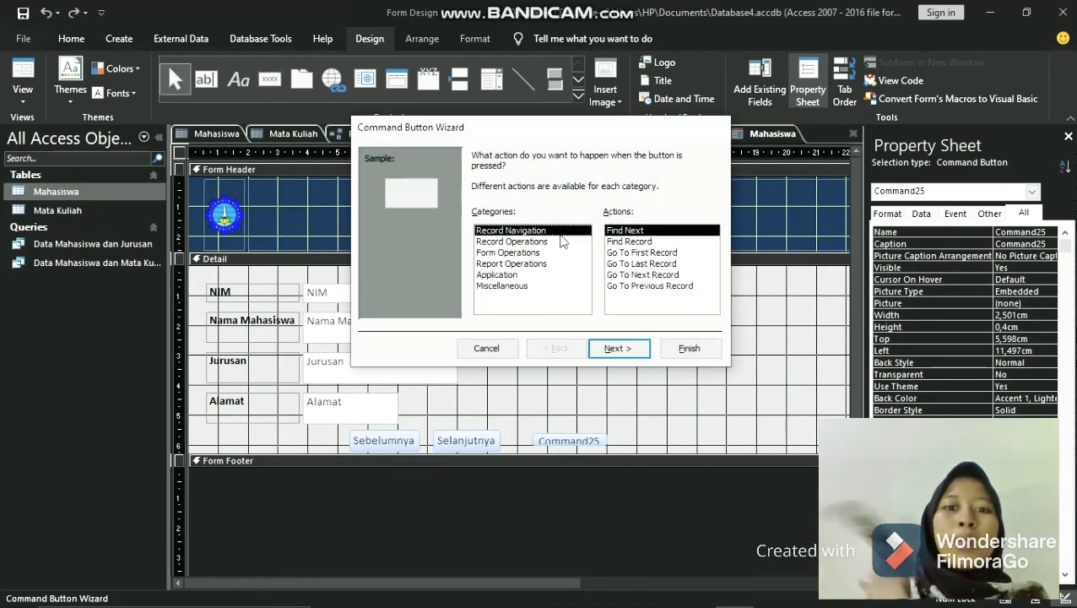
left_click(654, 263)
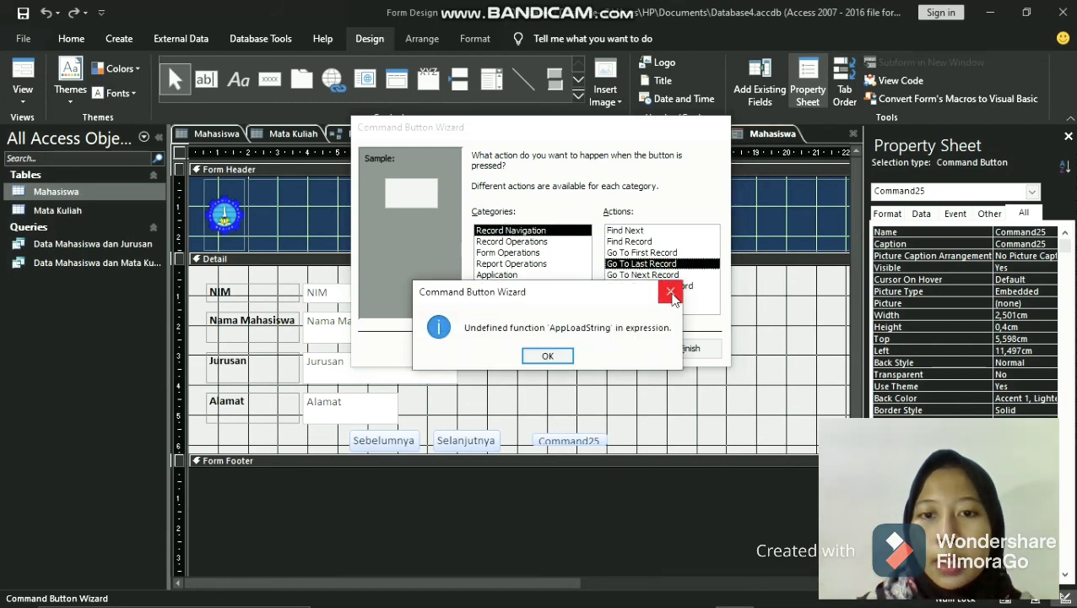
key("Return")
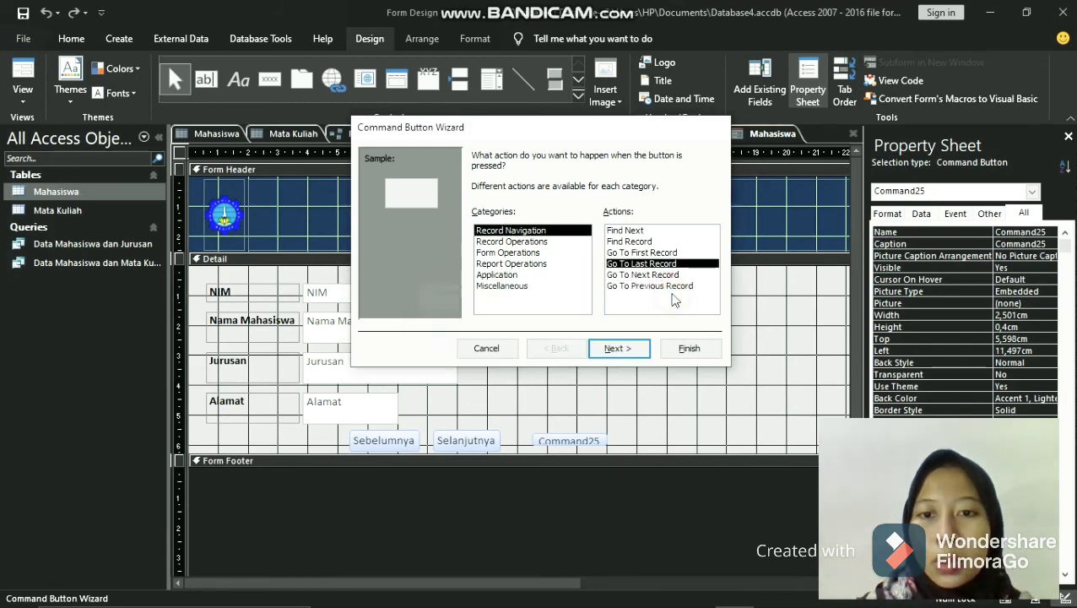
left_click(620, 350)
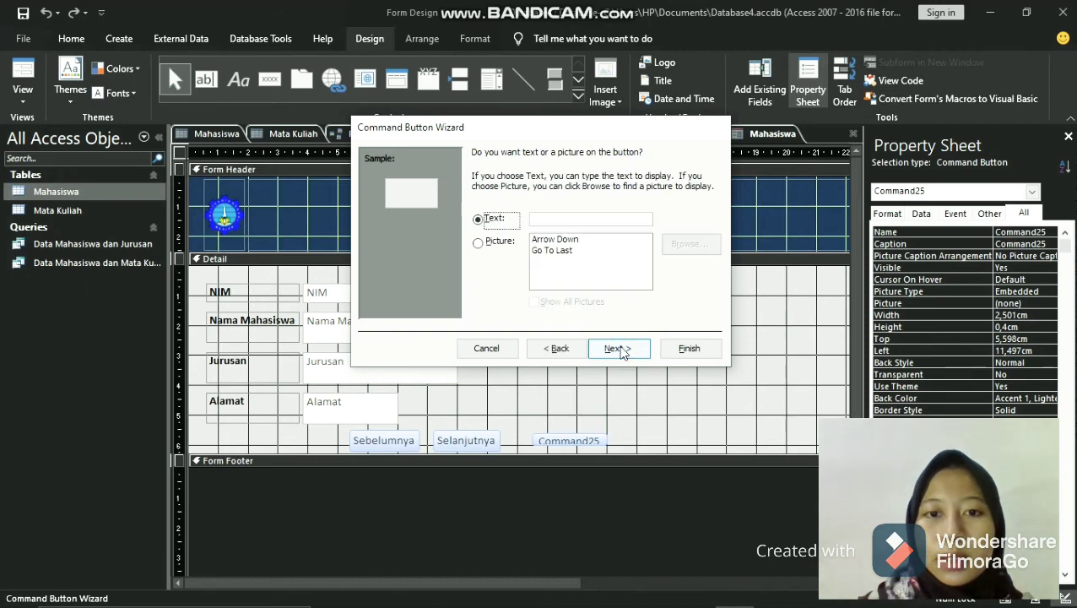
- Finish the last-record button with the text Data Terakhir, keeping the default button name
left_click(569, 219)
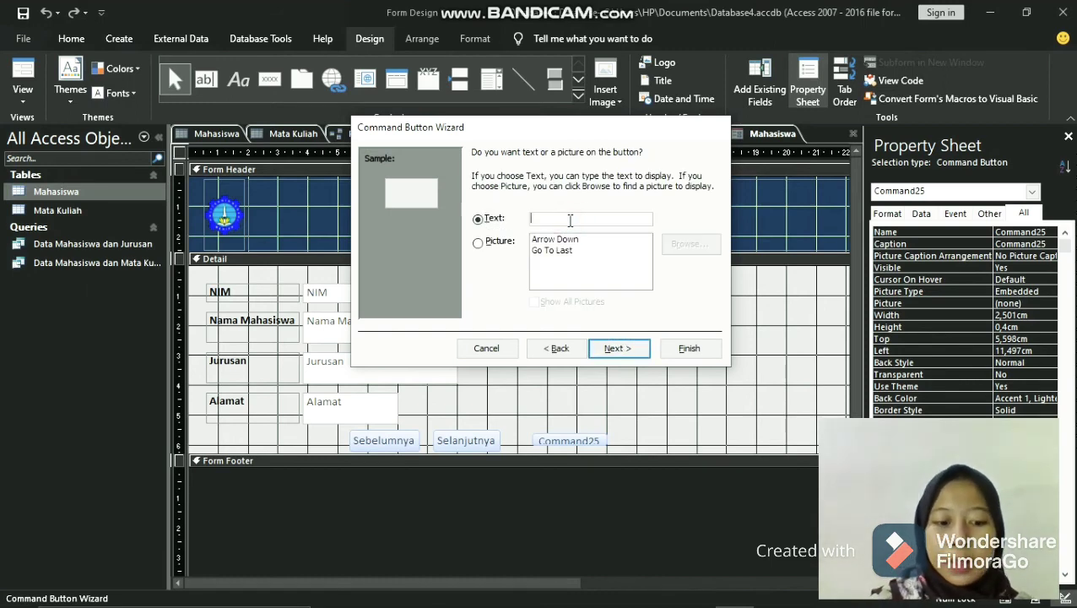
type("Data ")
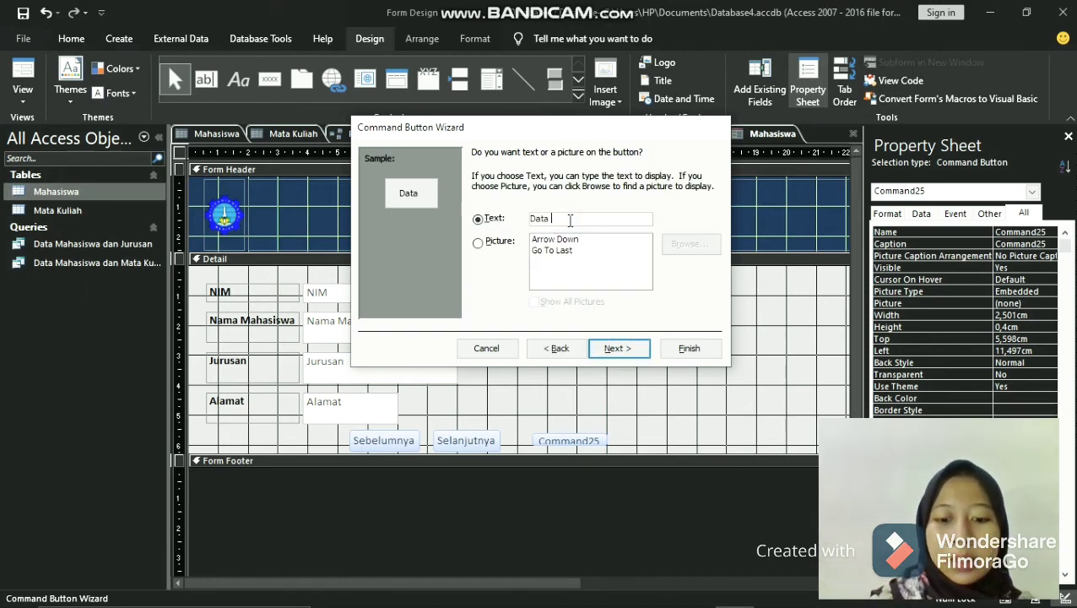
type("Terakhir")
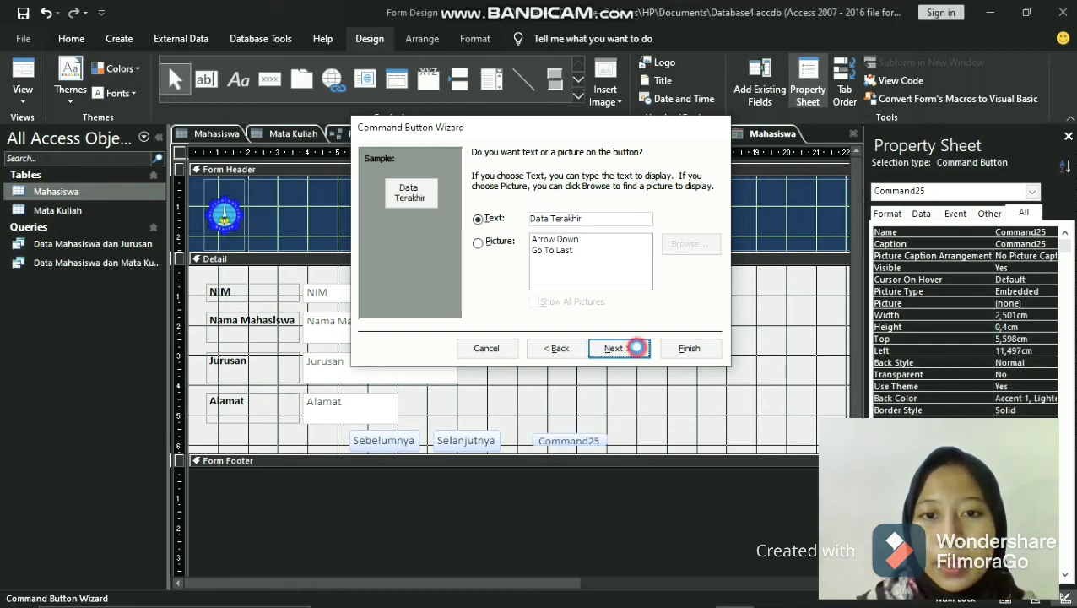
left_click(633, 349)
left_click(690, 353)
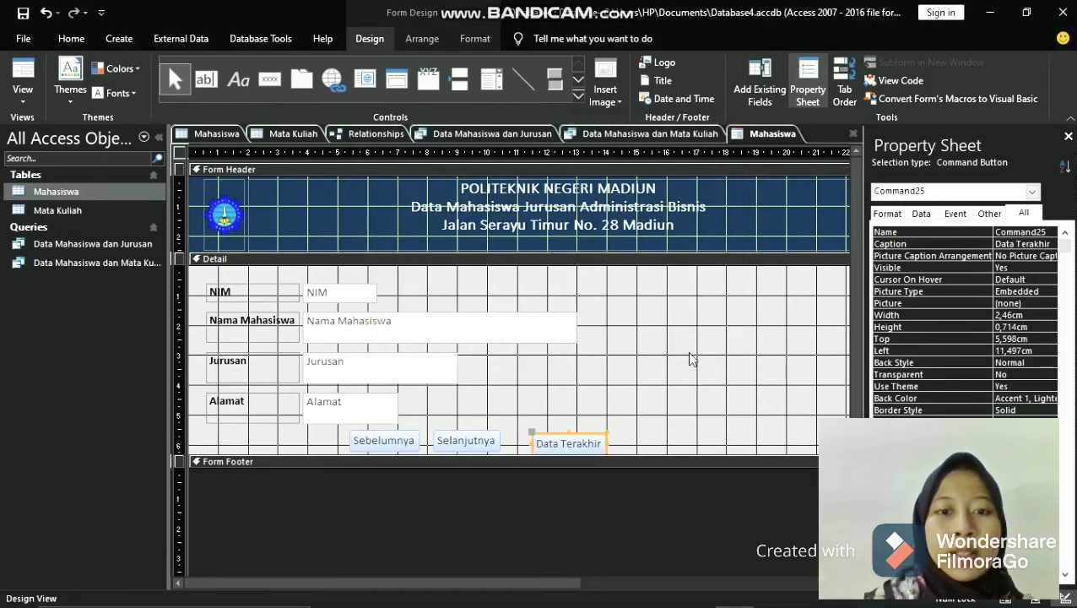
- Draw a fourth command button about 2.5 by 0.4 cm beside Sebelumnya, below the Alamat label, and assign it the action Go To First Record
left_click(275, 80)
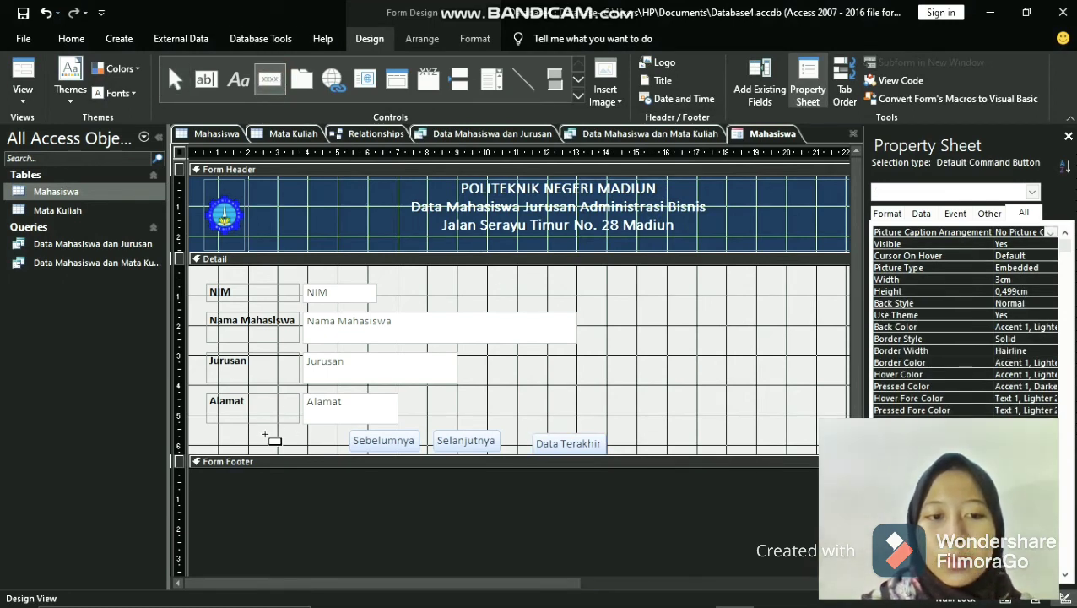
left_click_drag(261, 435, 338, 448)
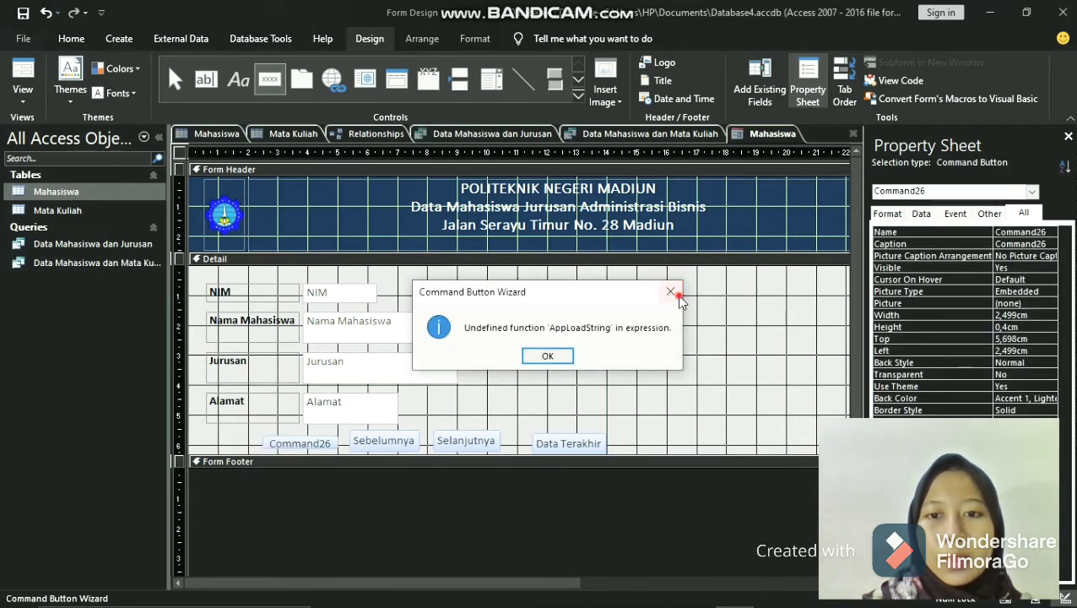
left_click(667, 292)
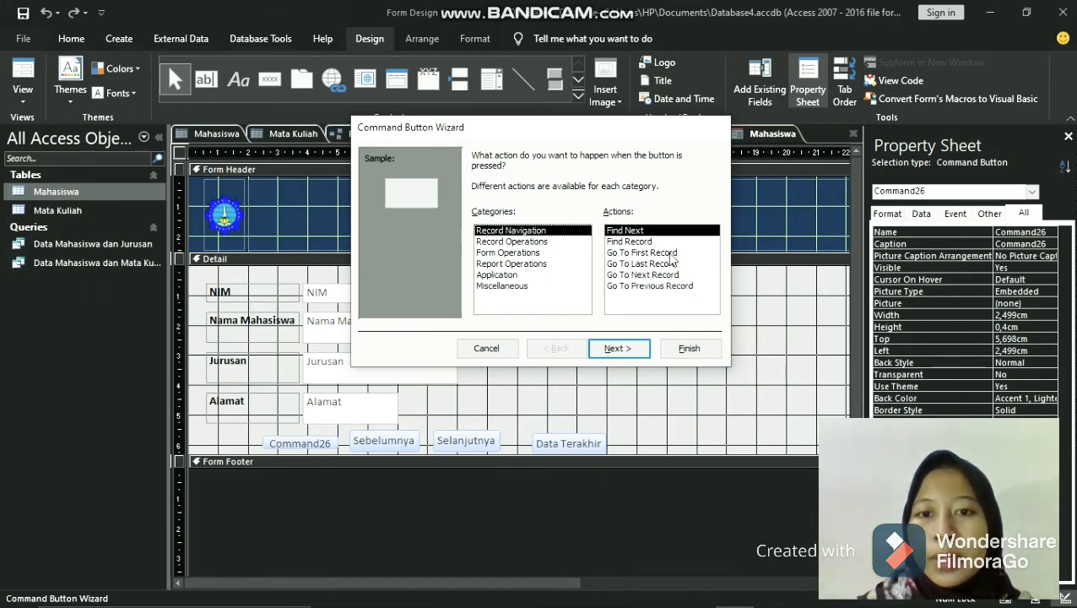
left_click(670, 253)
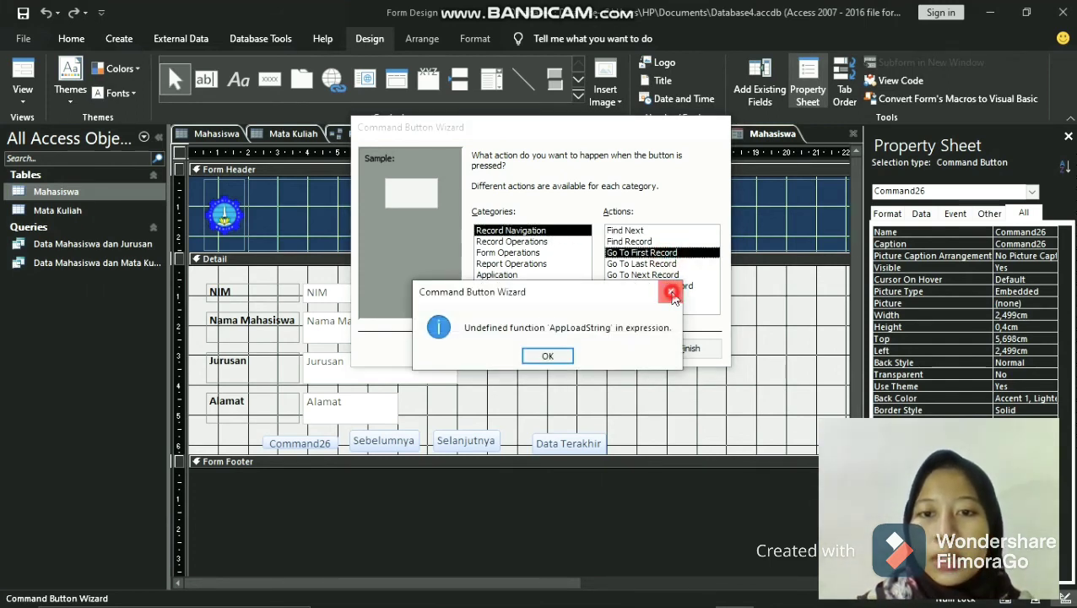
key("Return")
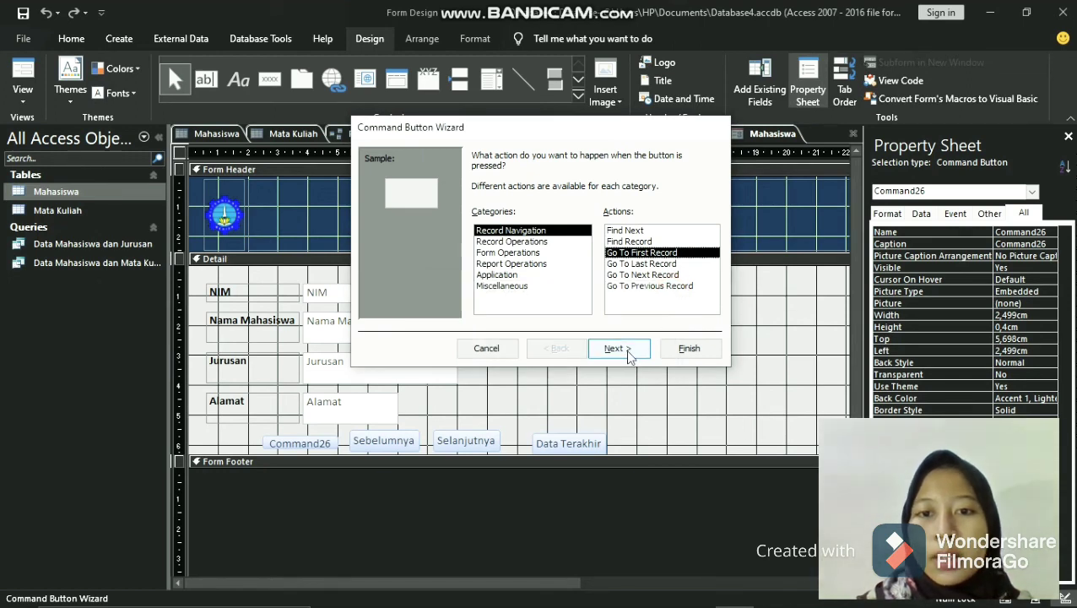
- Finish the first-record button with the text Data Pertama, keeping the default button name
left_click(624, 348)
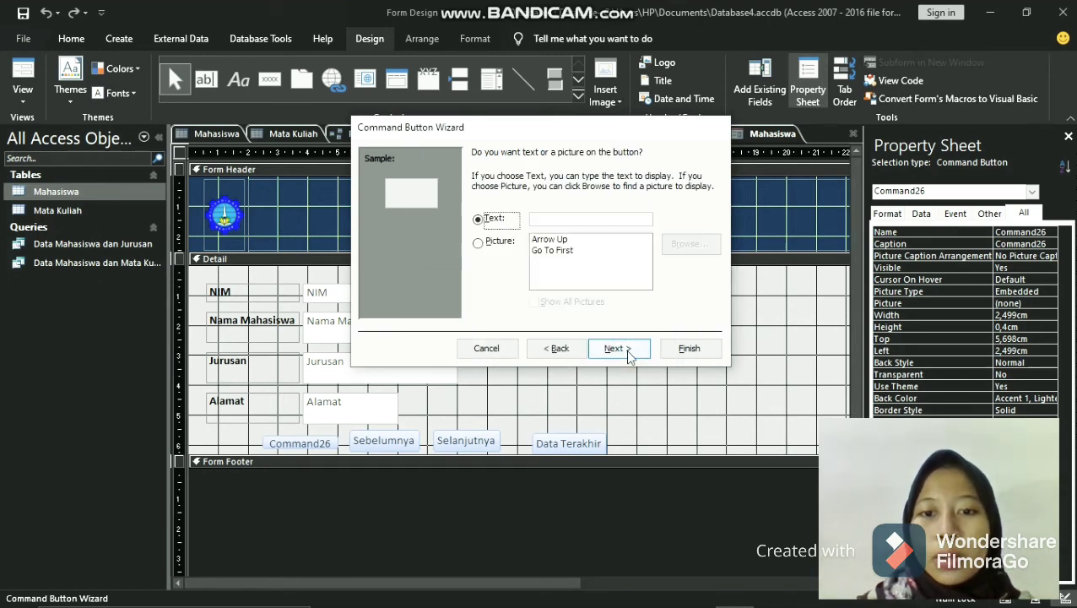
left_click(553, 219)
type("Da")
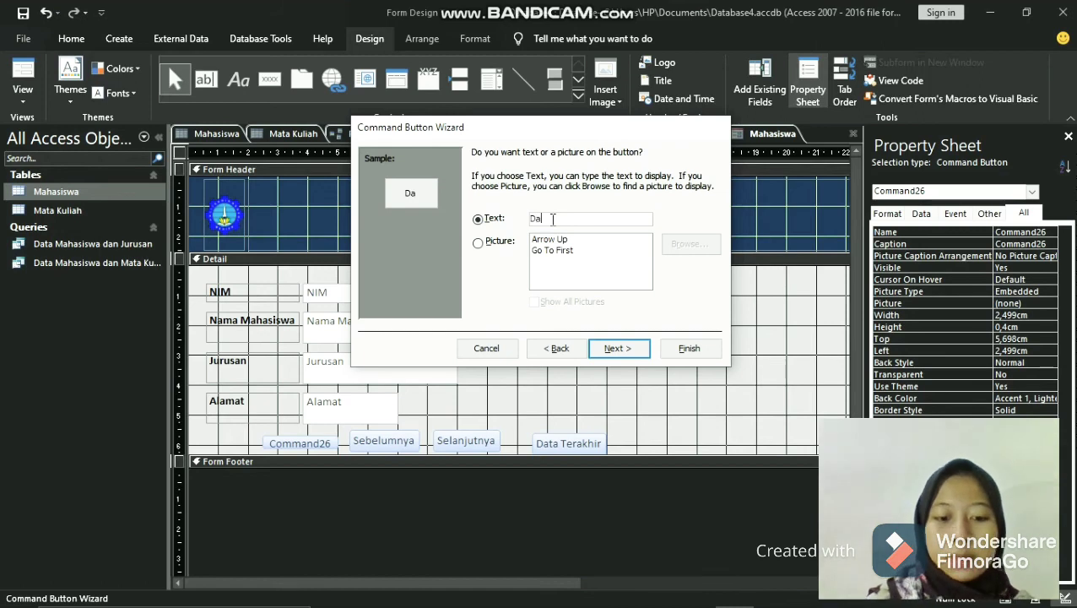
type("ta Pertama")
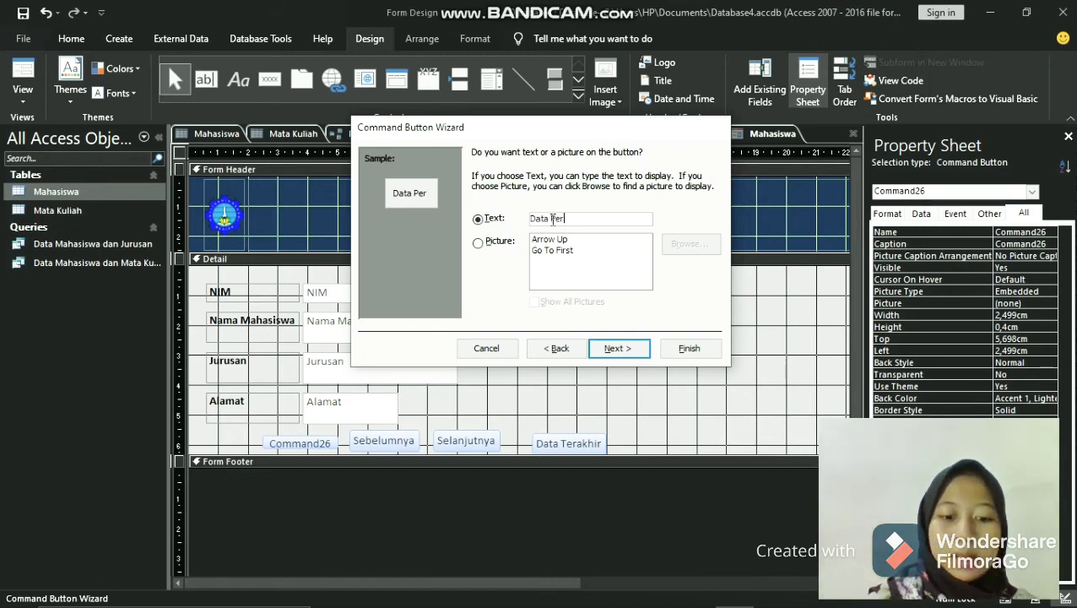
left_click(618, 349)
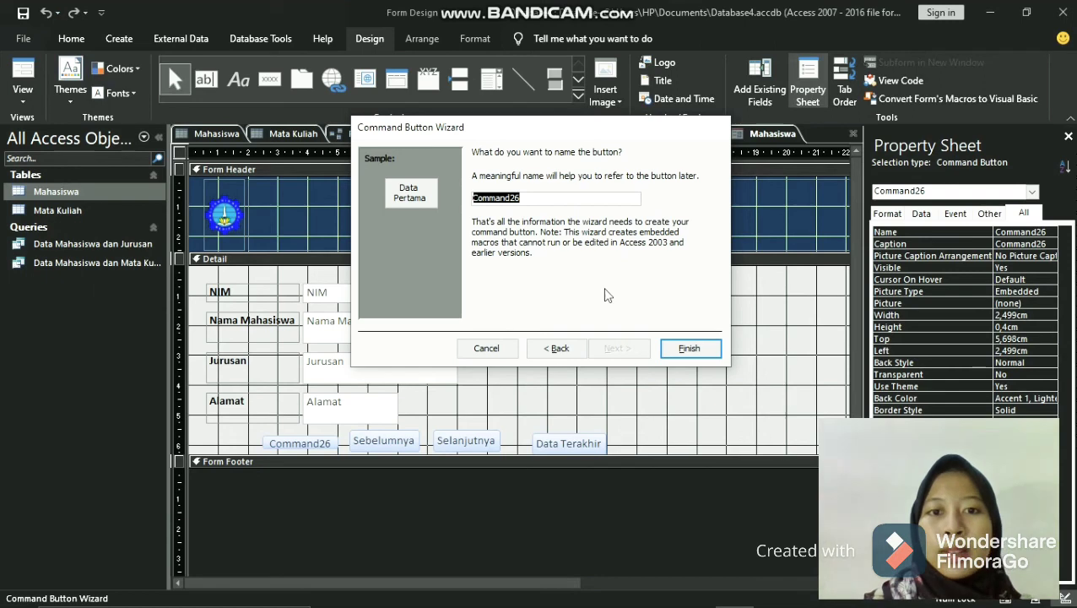
left_click(699, 354)
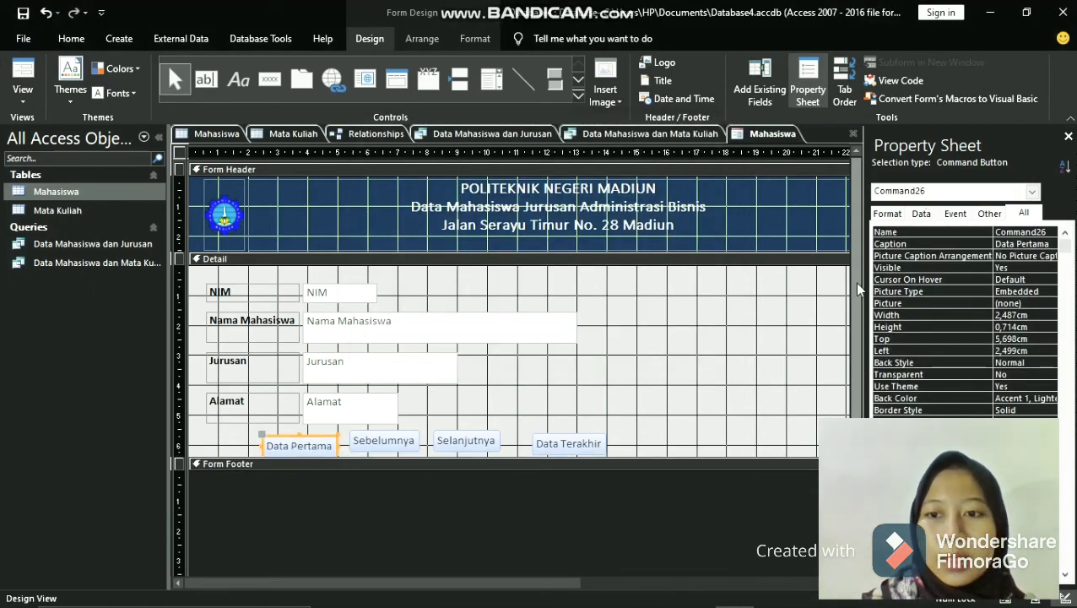
- Align the Sebelumnya, Selanjutnya and Data Terakhir buttons in one evenly spaced row with Data Pertama, about 5.7 cm from the Detail section's top
left_click_drag(856, 284, 856, 298)
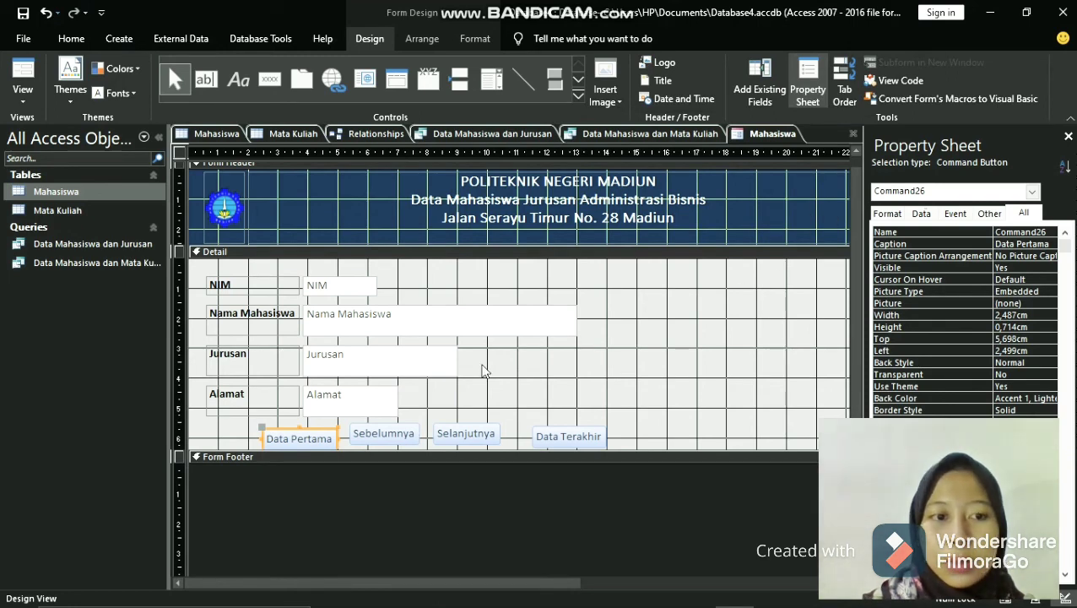
left_click(381, 432)
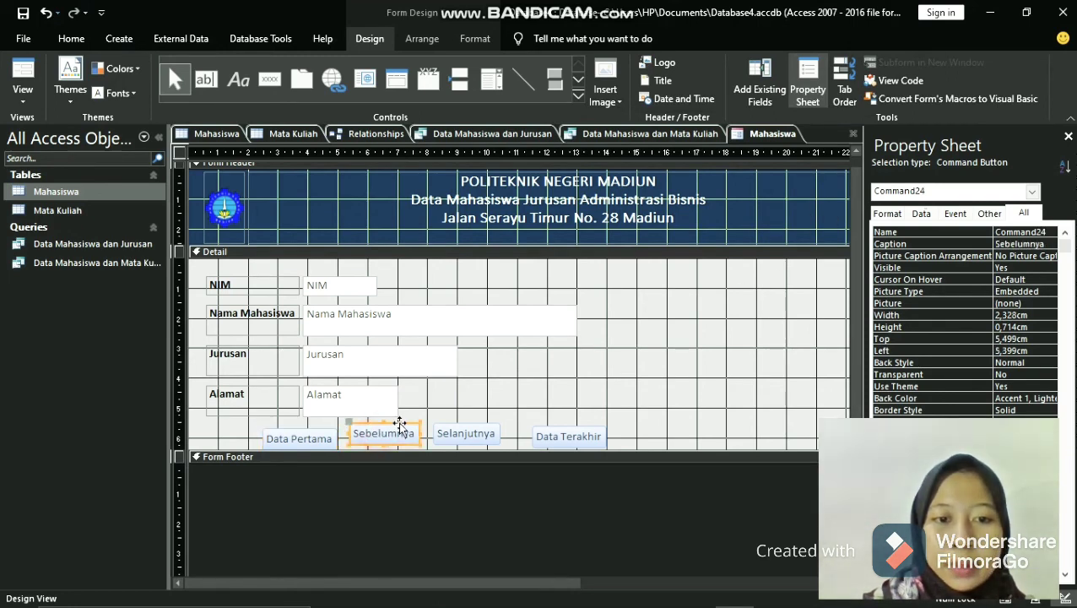
left_click_drag(399, 422, 395, 426)
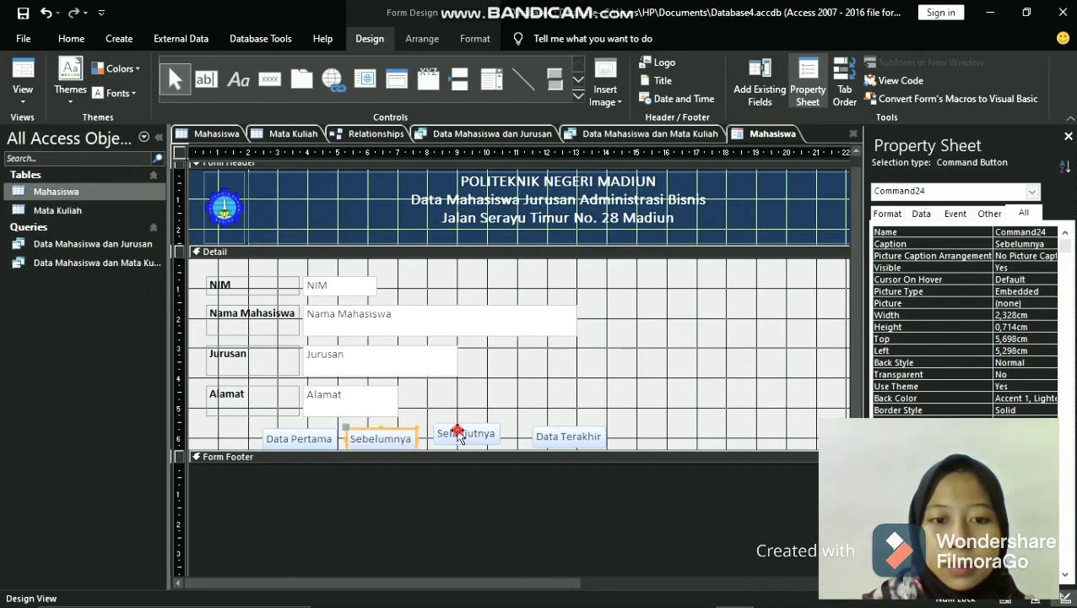
left_click(463, 431)
left_click_drag(477, 420, 478, 431)
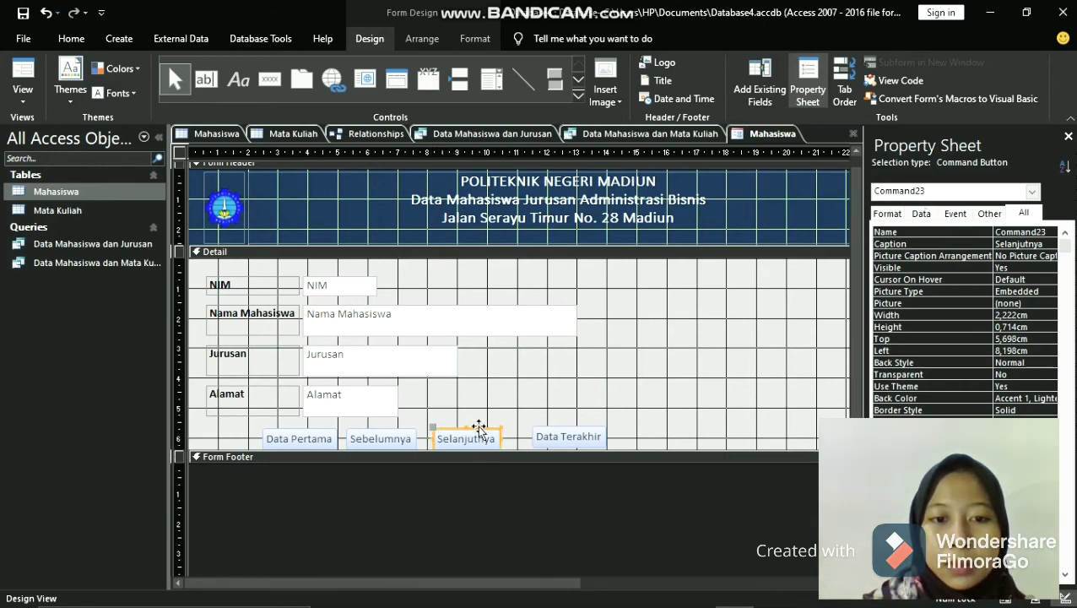
left_click(559, 435)
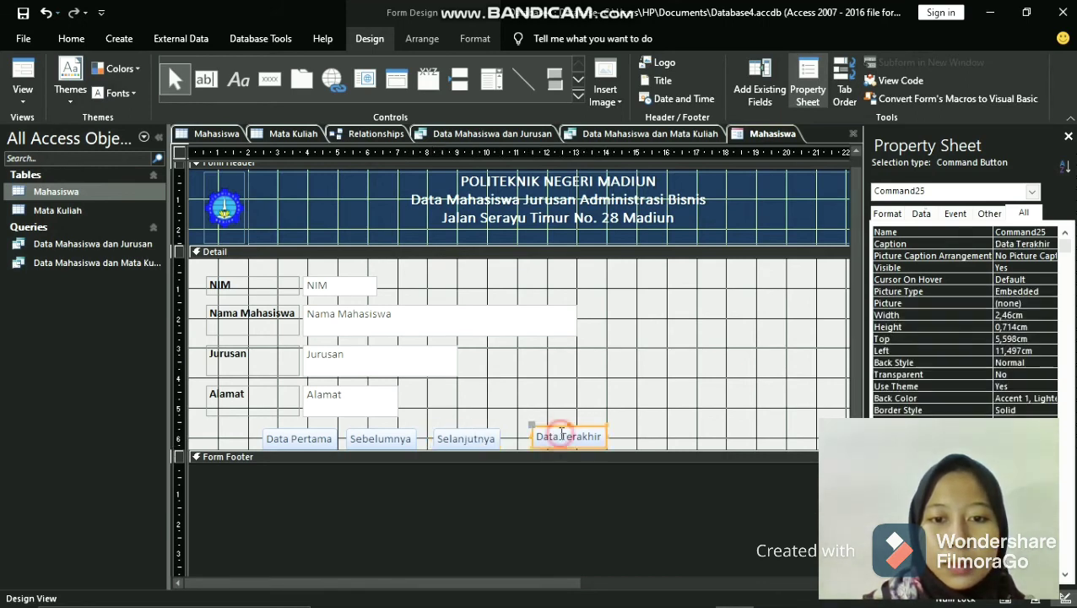
left_click_drag(579, 424, 565, 430)
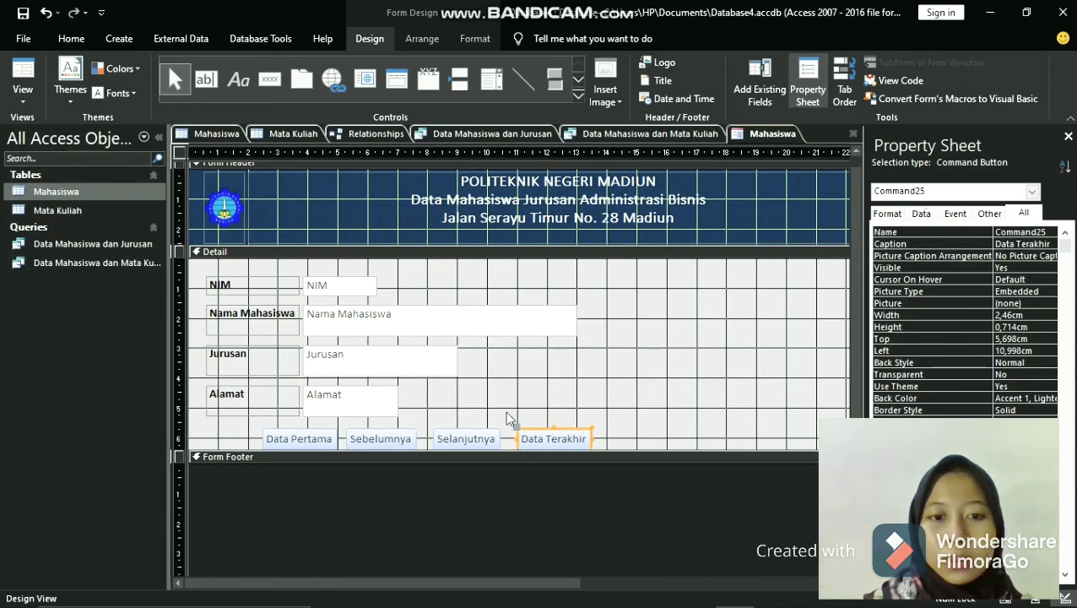
- Draw a command button about 1.8 by 0.5 cm to the right of the Nama Mahasiswa field and assign it the record operation Add New Record
left_click(269, 81)
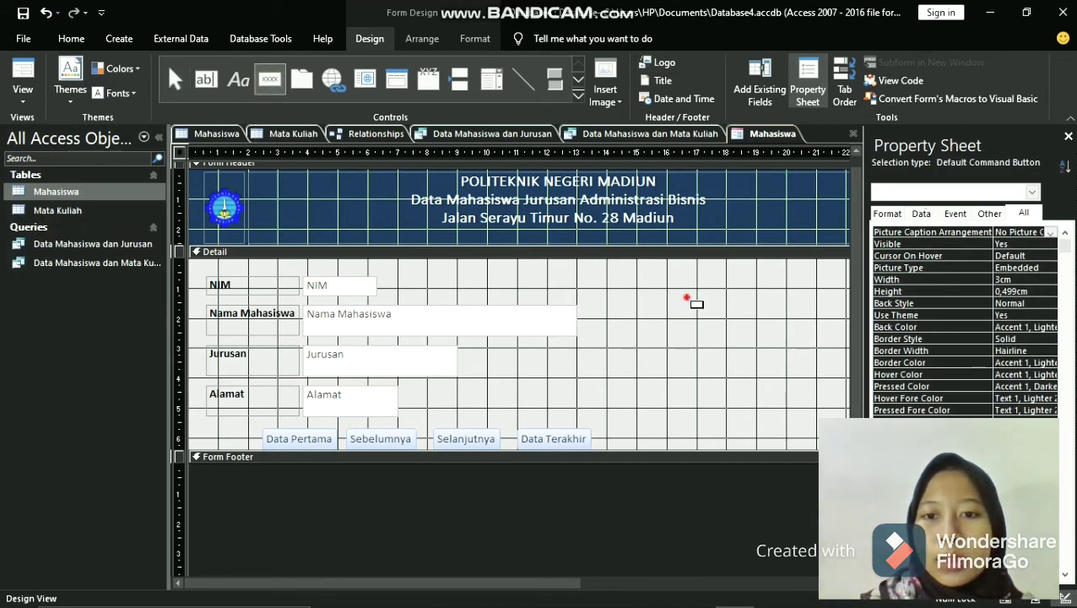
mouse_move(687, 301)
left_mouse_down()
mouse_move(721, 322)
mouse_move(742, 316)
left_mouse_up()
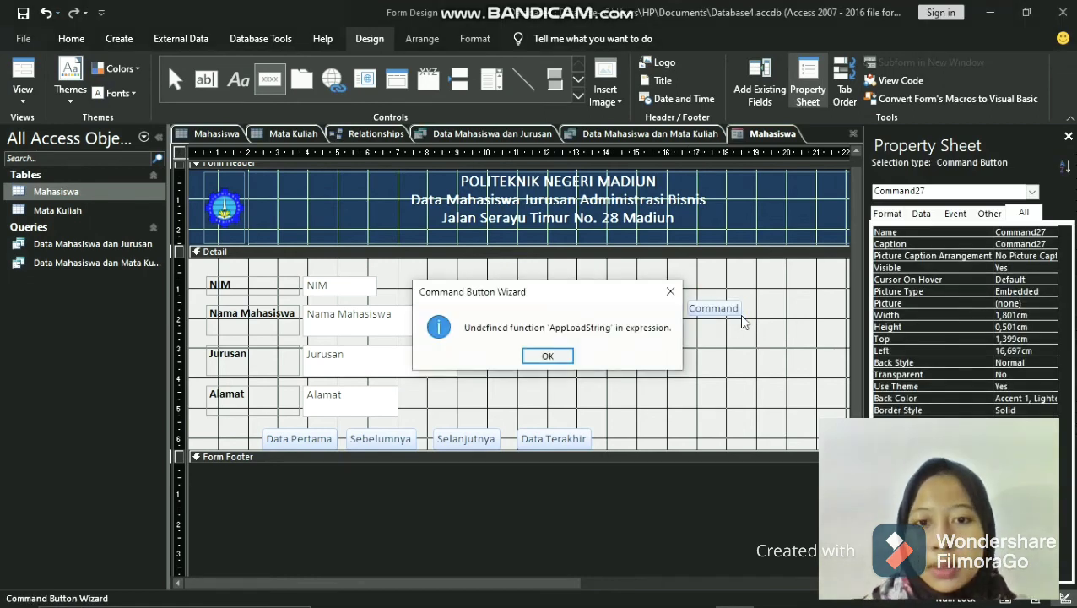
left_click(670, 291)
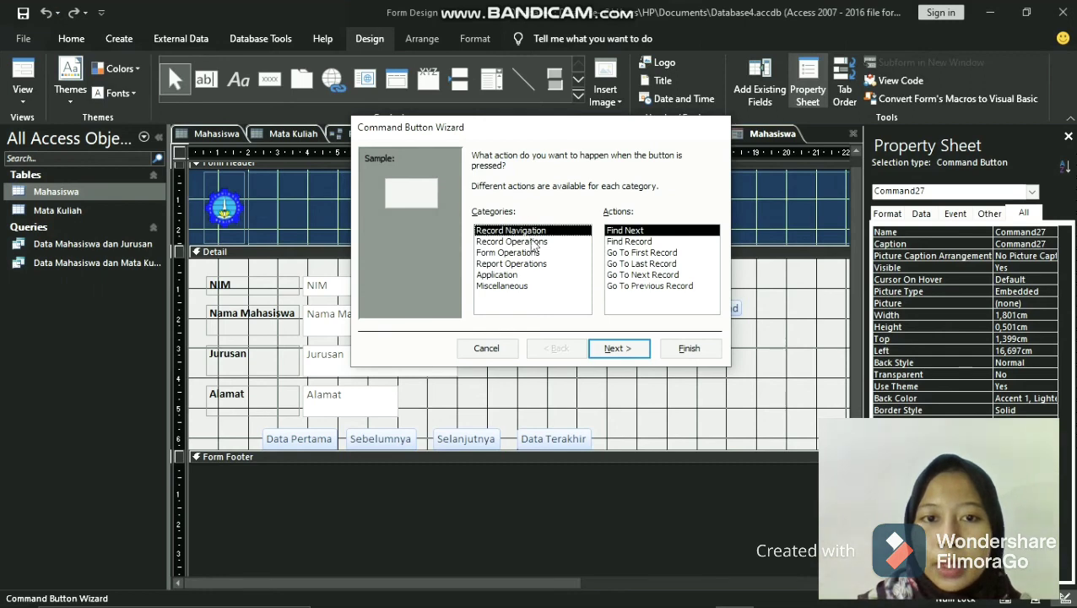
left_click(531, 241)
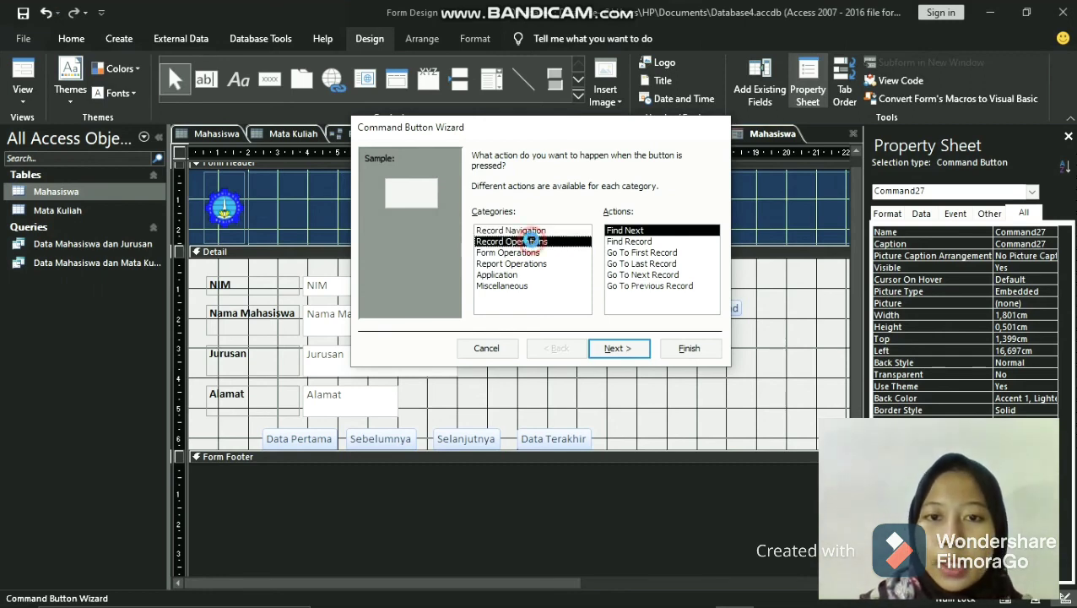
left_click(668, 289)
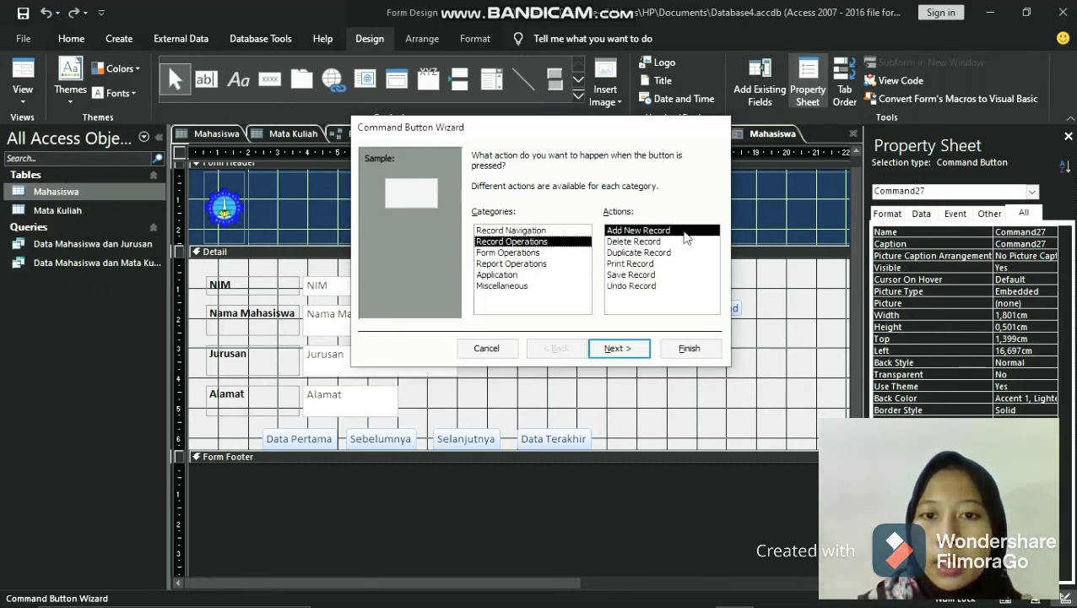
- Finish the add-record button with the text Tambah Data, keeping the default button name
left_click(620, 349)
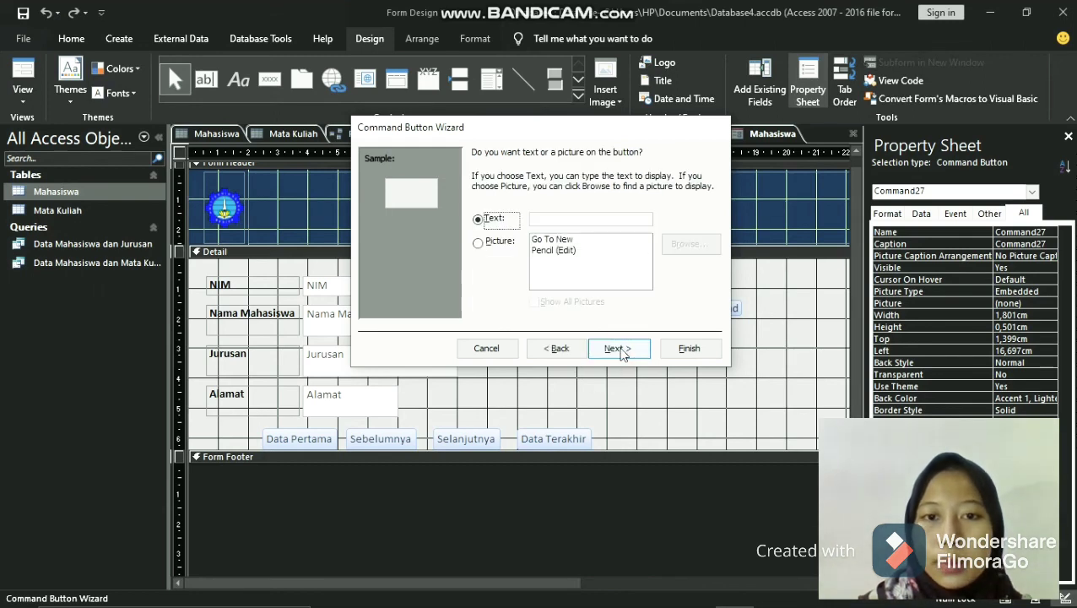
left_click(576, 219)
type("T")
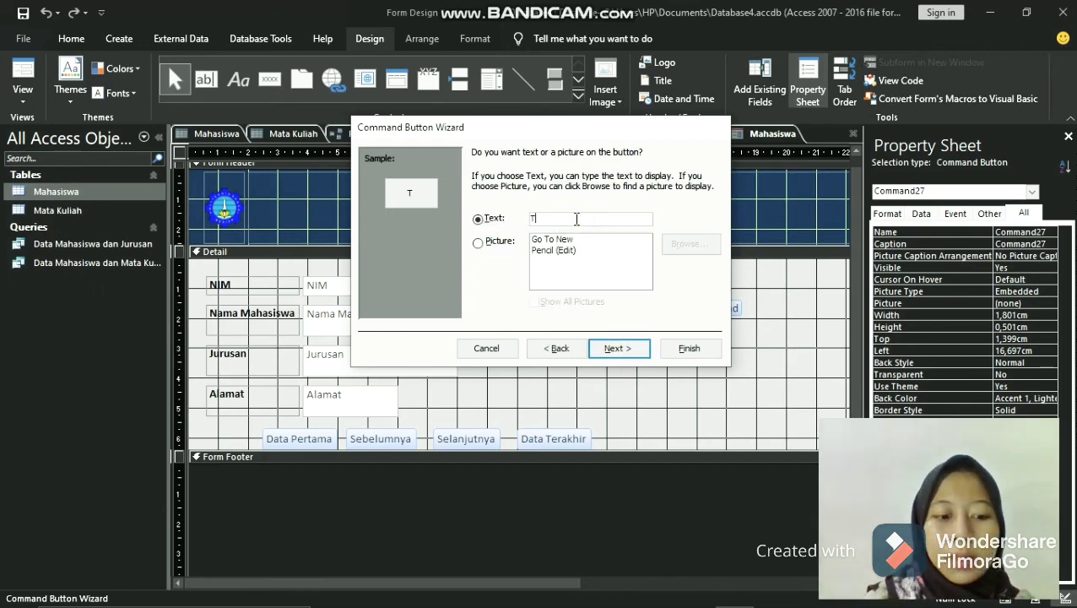
type("ambah D")
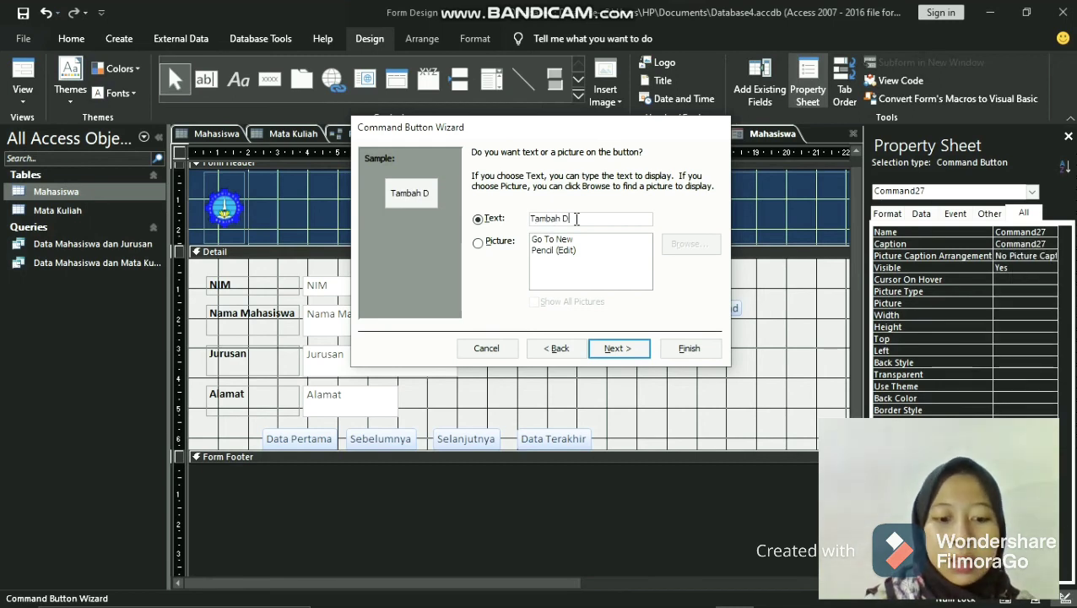
type("ata")
left_click(617, 347)
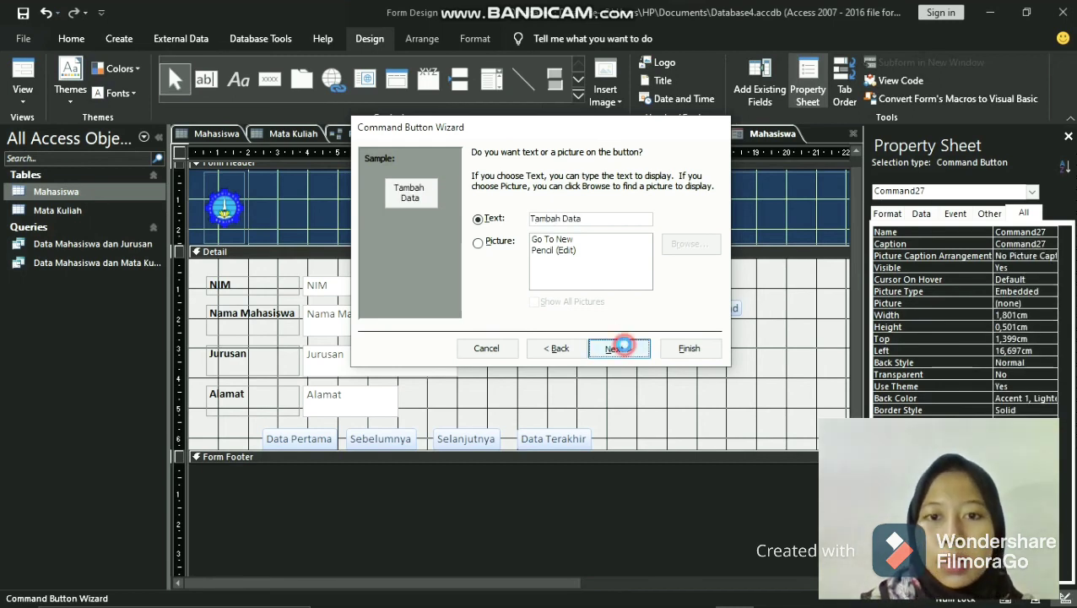
left_click(709, 354)
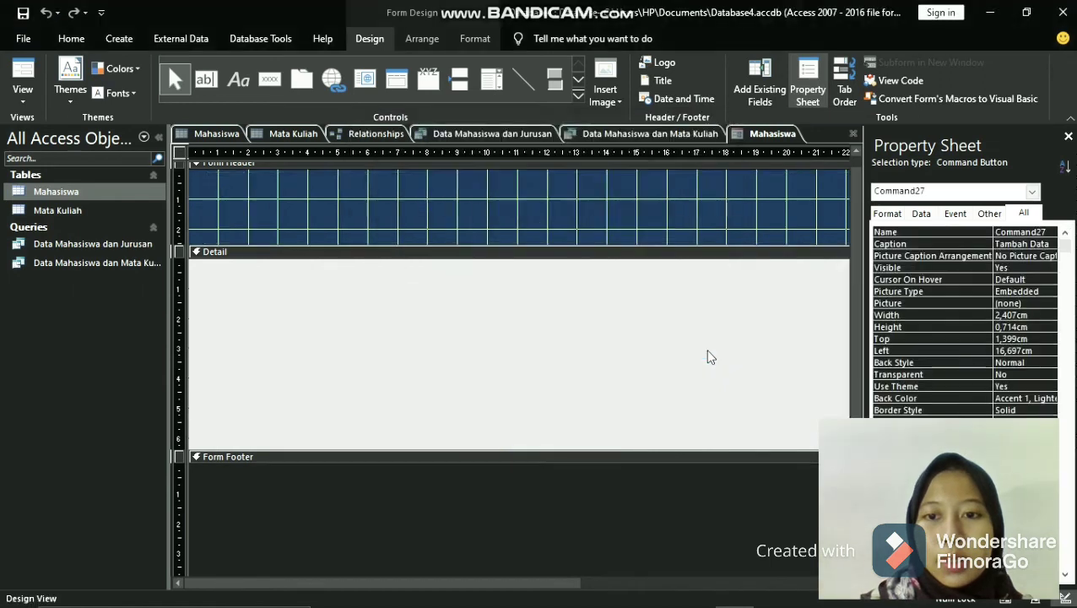
- Draw a command button about 2.4 by 0.5 cm below Tambah Data and assign it the record operation Save Record
left_click(275, 84)
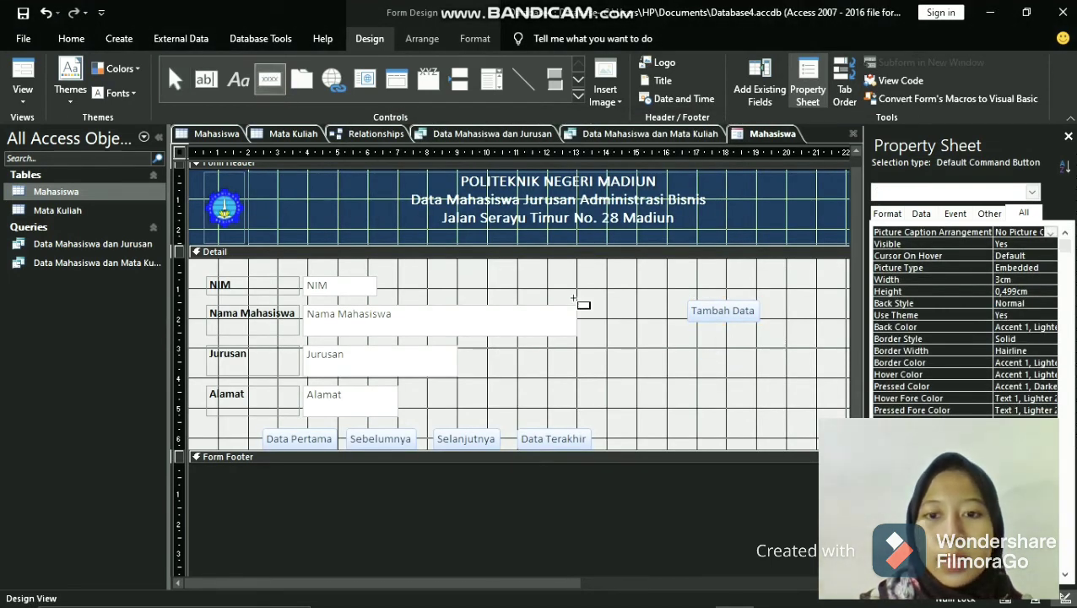
left_click_drag(688, 337, 758, 352)
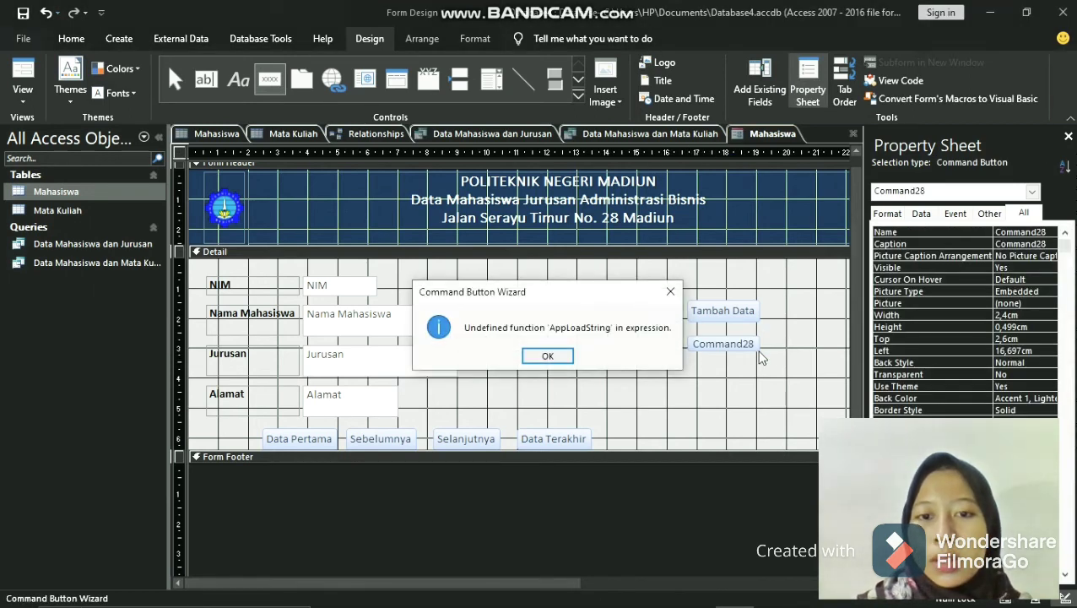
left_click(670, 291)
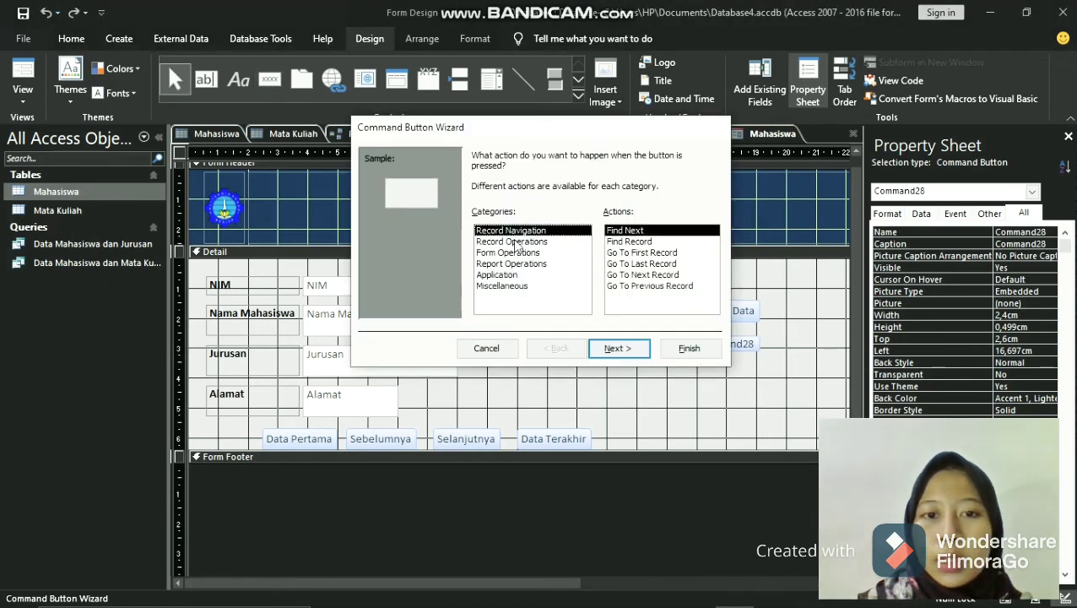
left_click(530, 242)
left_click(671, 292)
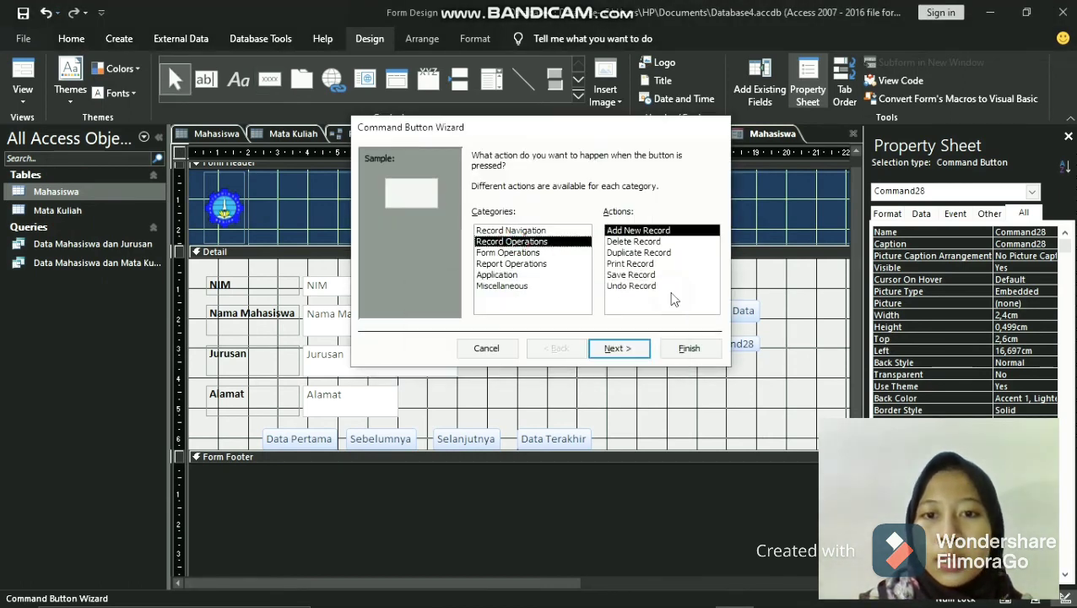
left_click(637, 275)
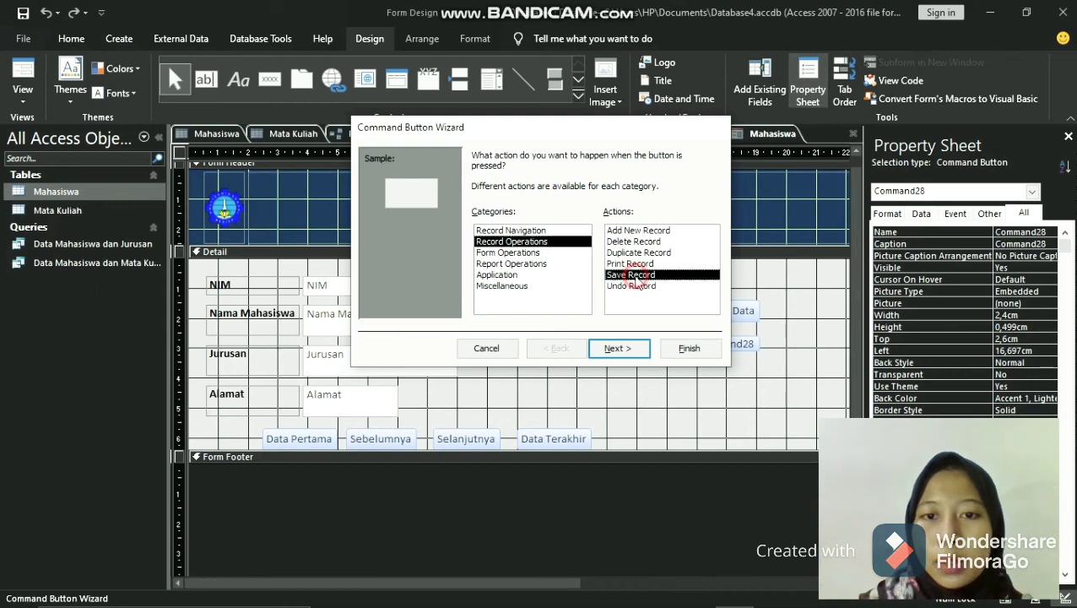
left_click(670, 293)
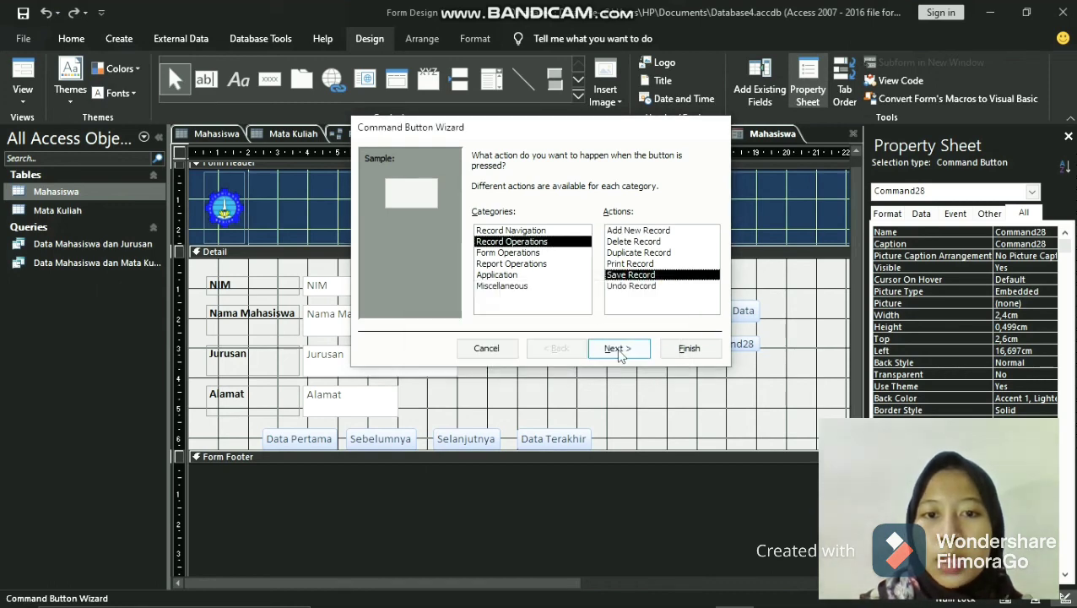
left_click(618, 349)
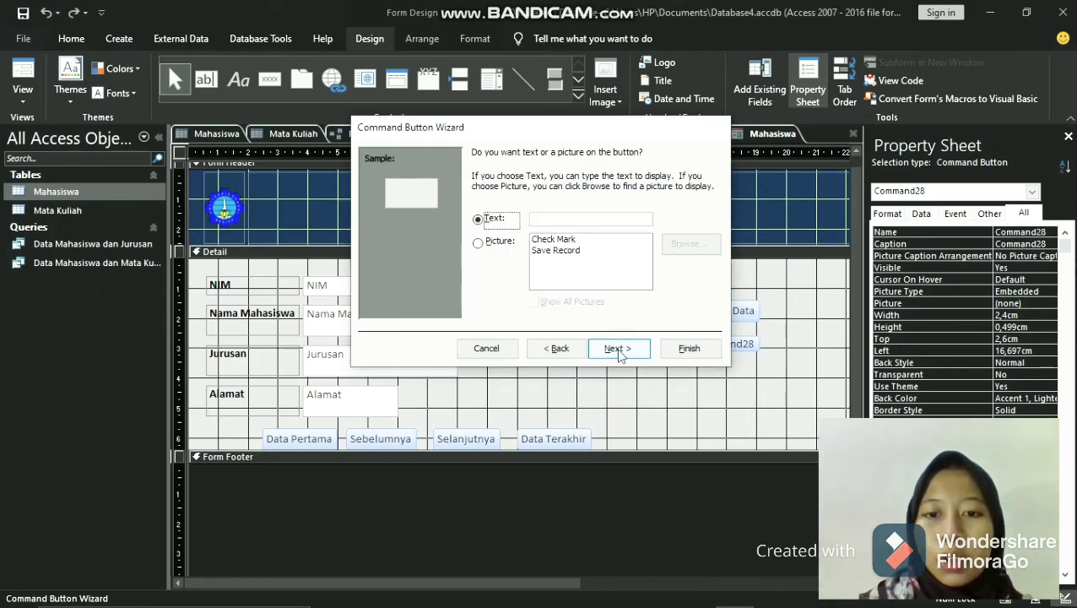
- Finish the save-record button with the text Simpan, keeping the default button name
left_click(566, 218)
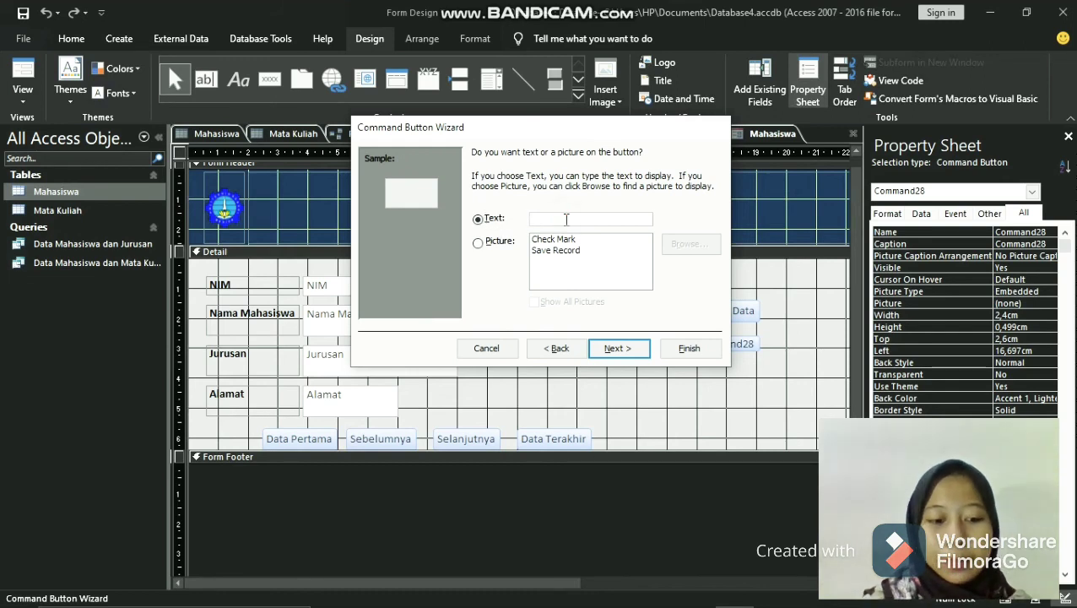
type("Simpan")
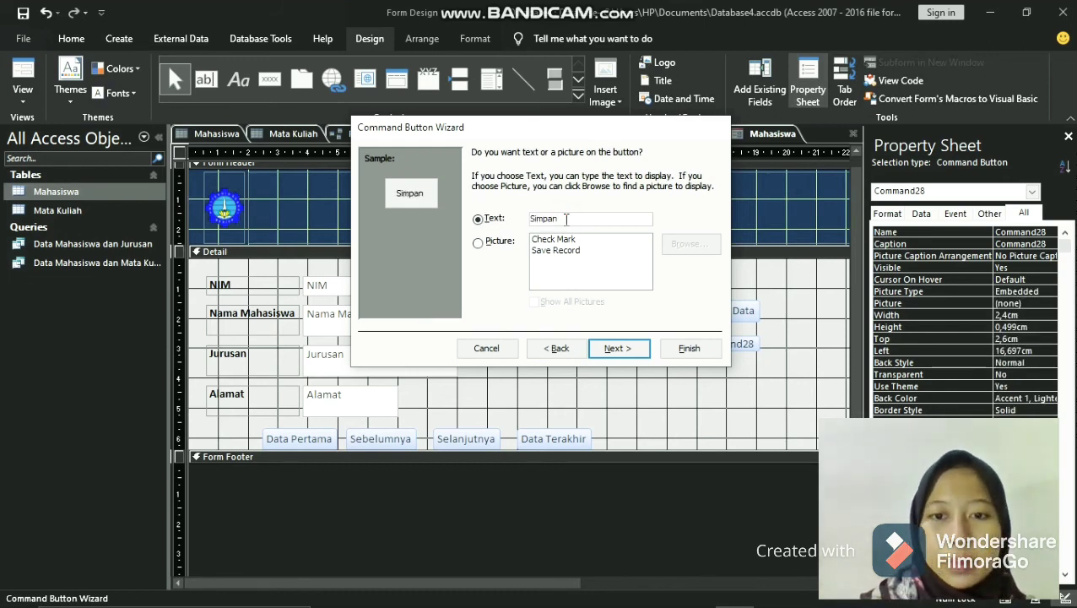
left_click(619, 348)
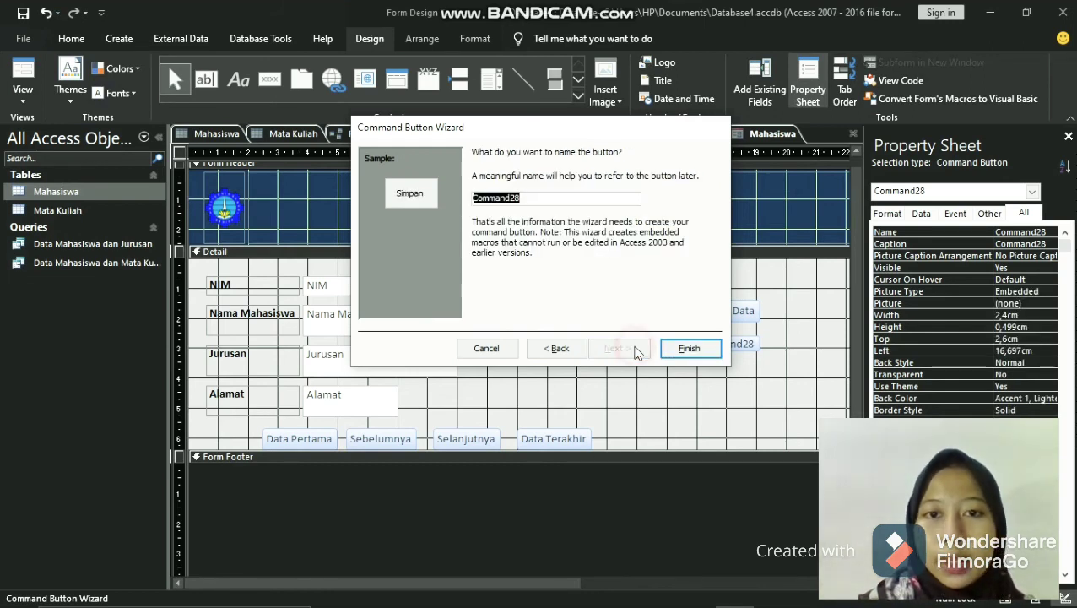
left_click(690, 353)
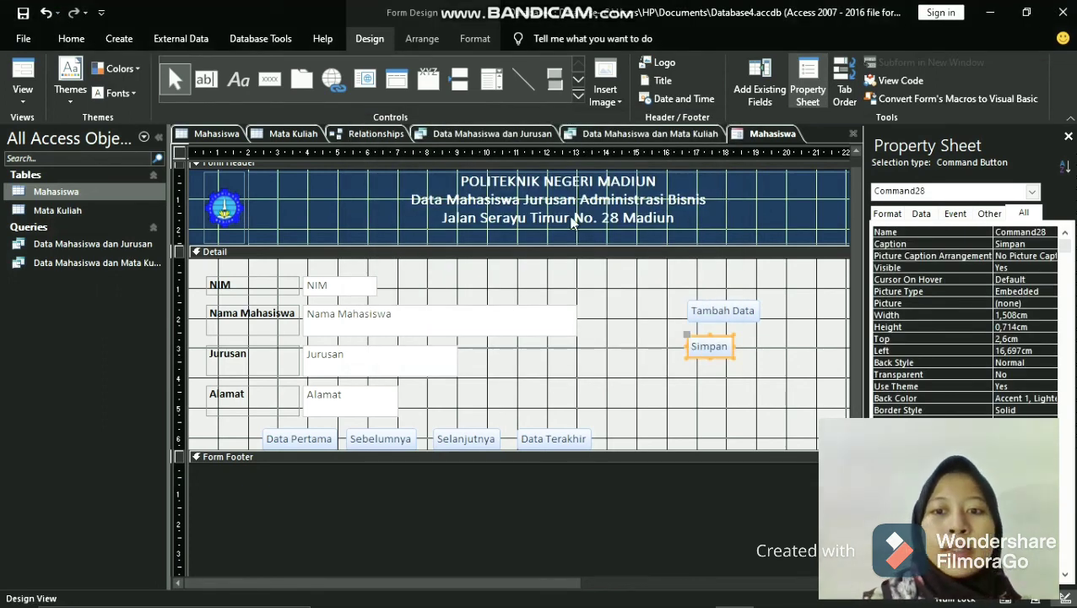
- Draw a command button about 2.2 by 0.5 cm below Simpan and assign it the record operation Delete Record
left_click(269, 79)
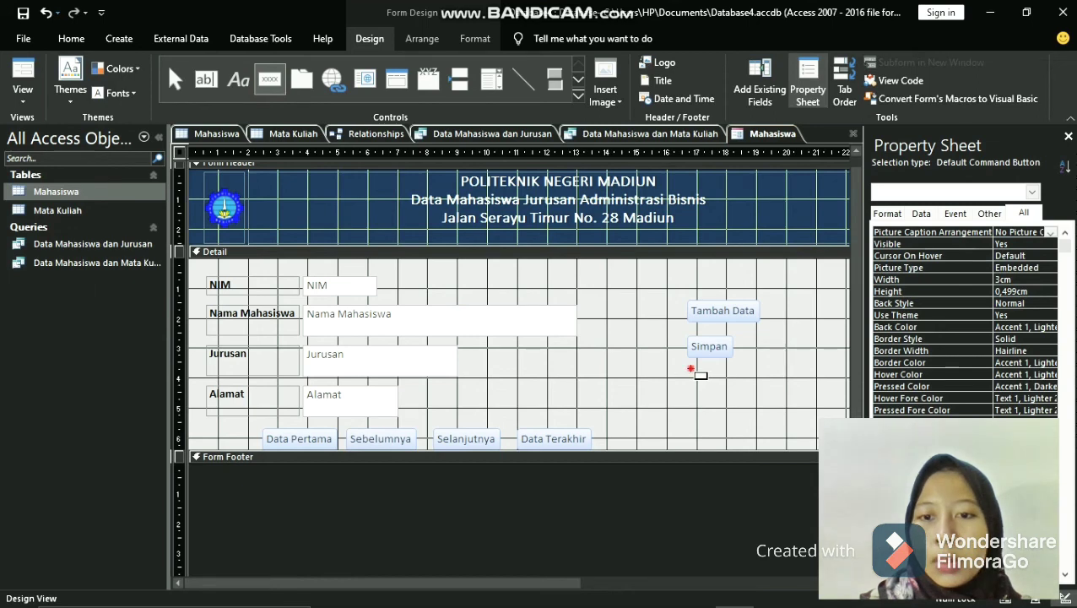
left_click_drag(690, 369, 754, 382)
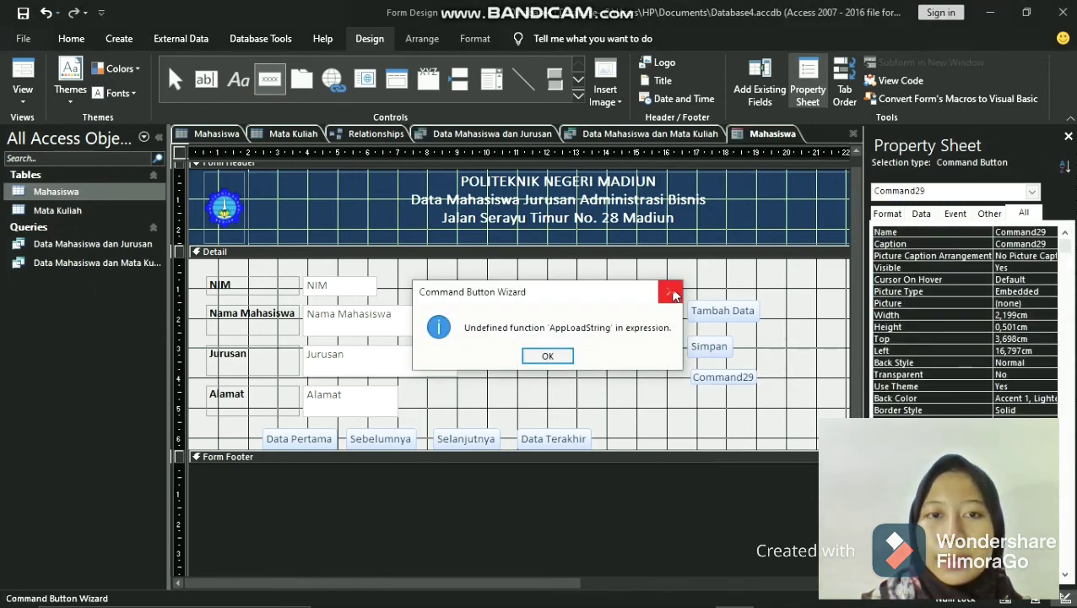
left_click(671, 293)
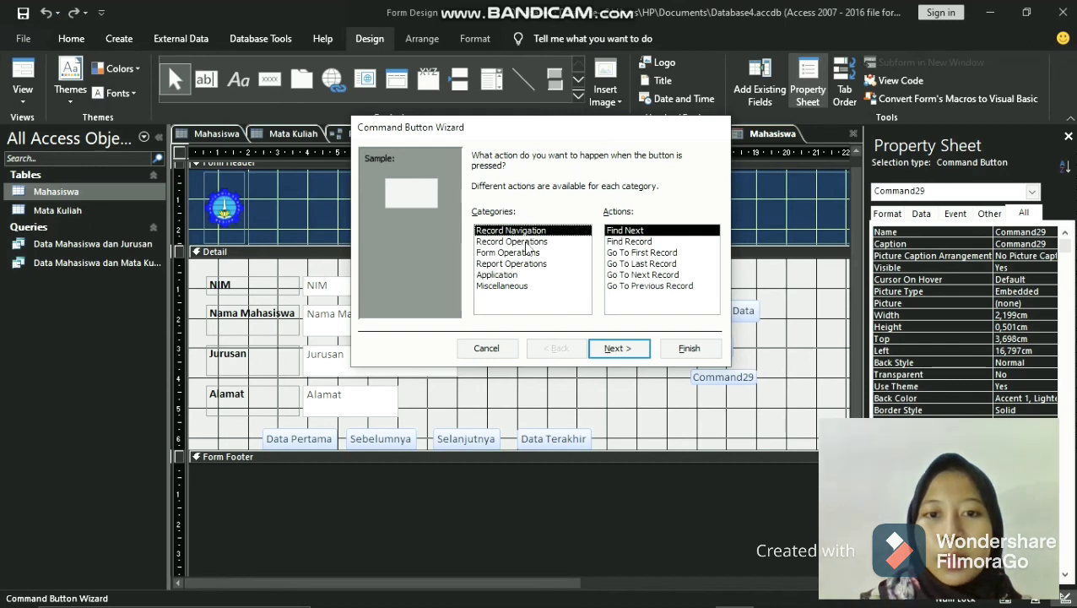
left_click(523, 242)
left_click(671, 292)
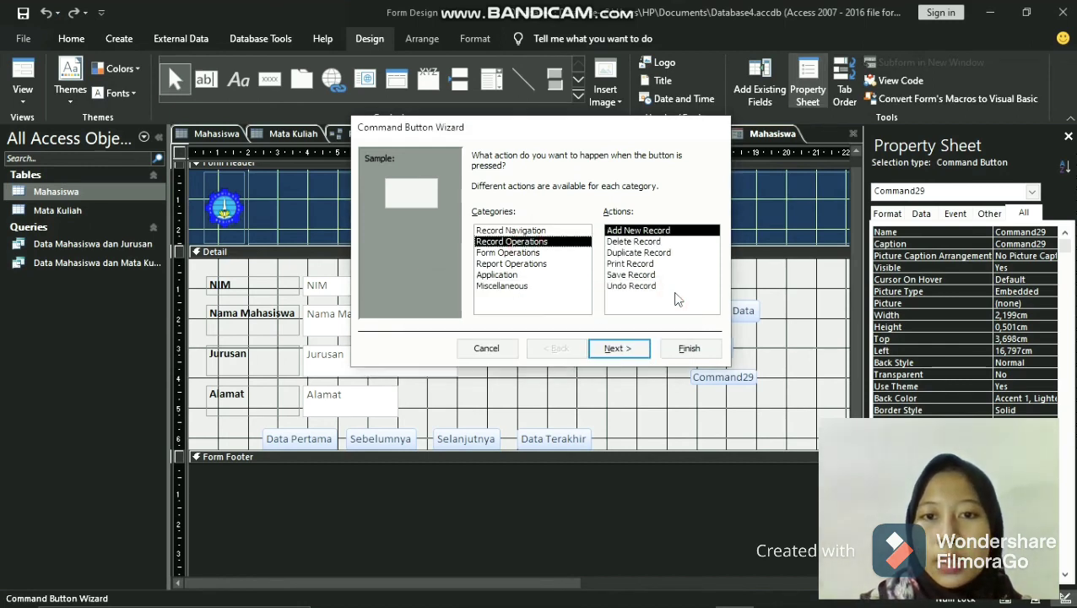
left_click(635, 242)
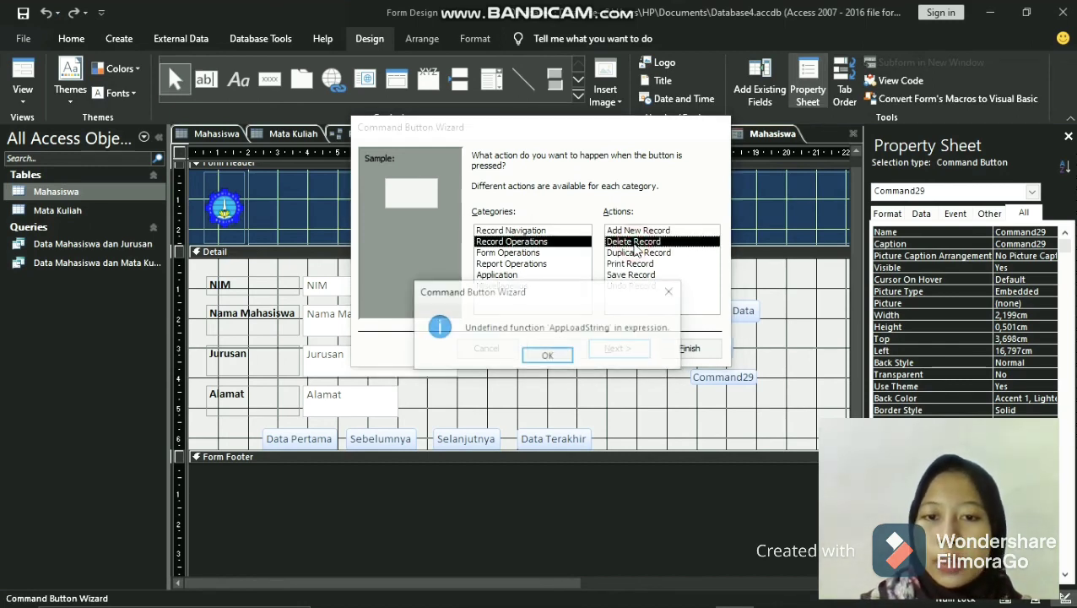
left_click(671, 293)
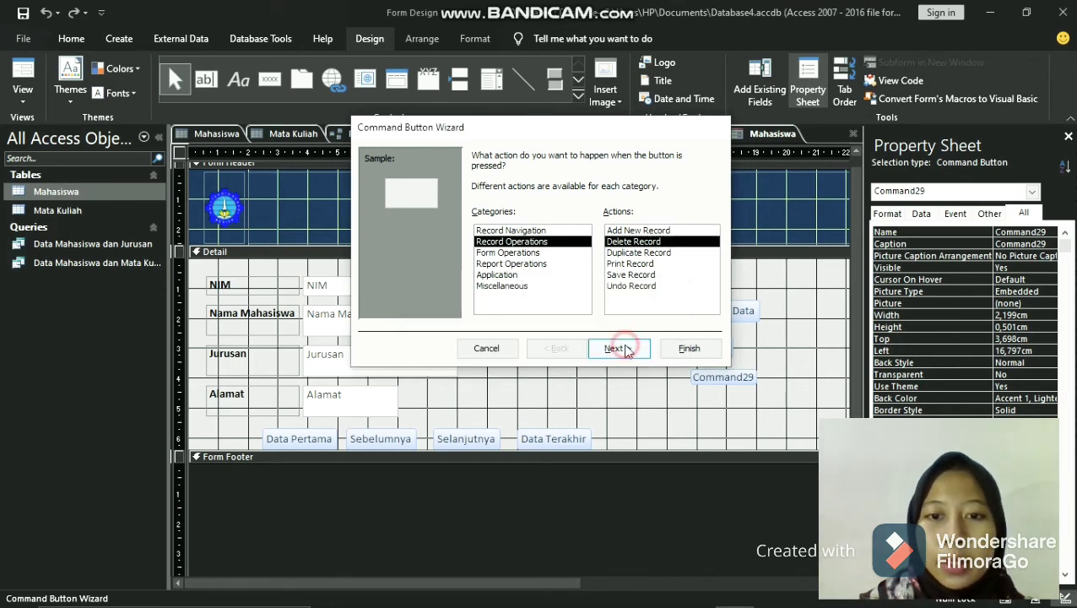
left_click(620, 348)
- Finish the delete-record button with the text Hapus, keeping the default button name
left_click(584, 222)
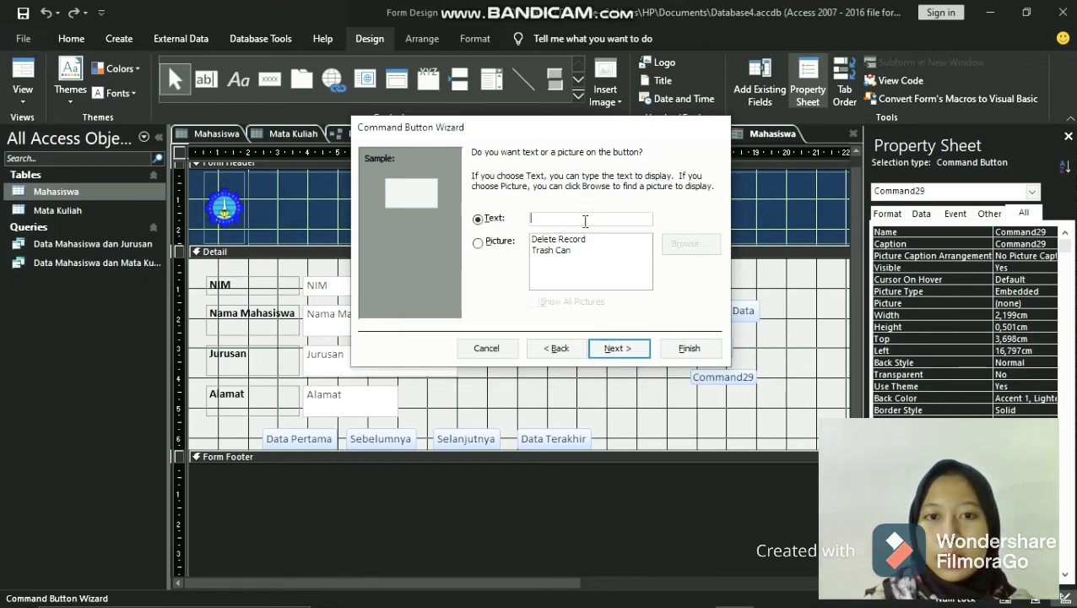
type("H")
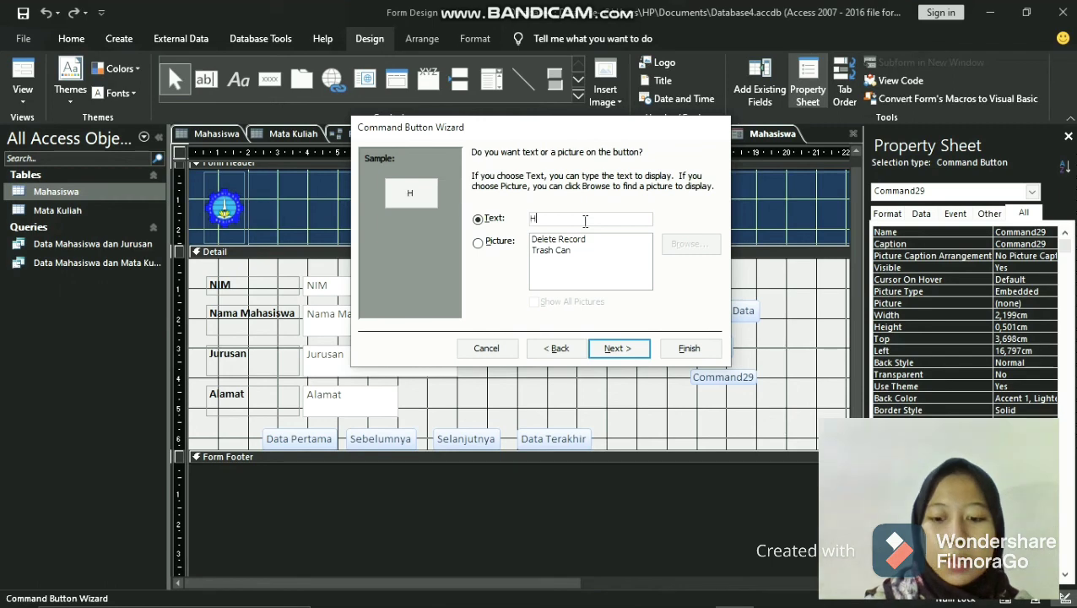
type("apus")
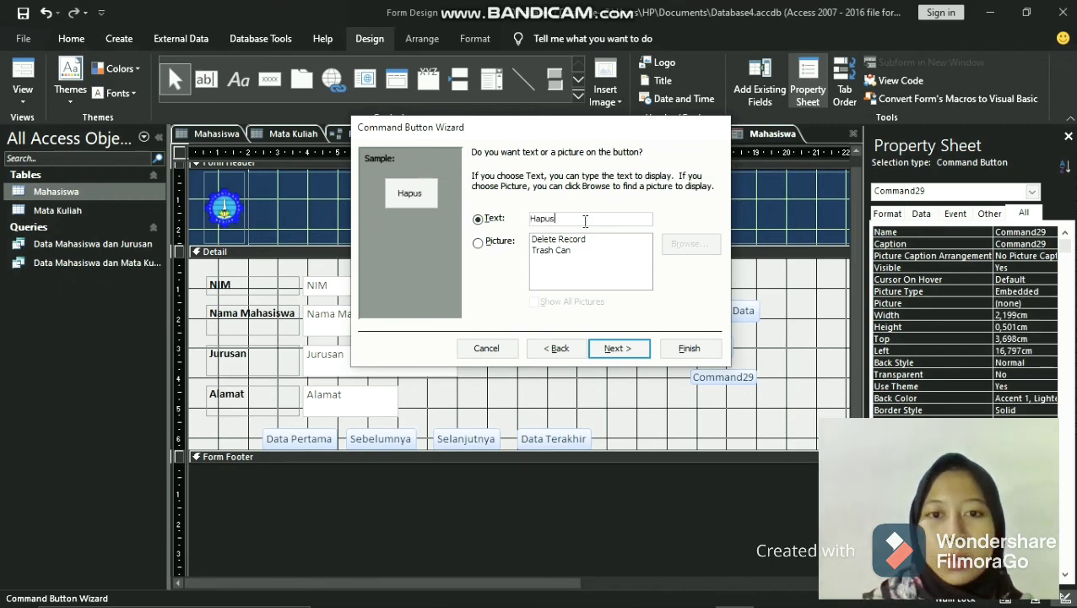
left_click(618, 349)
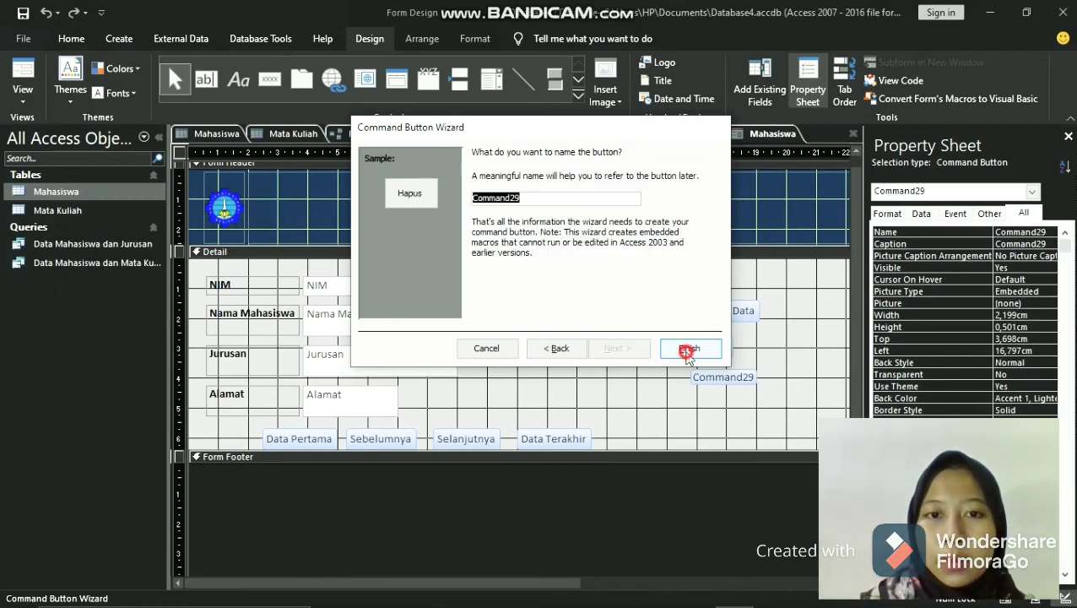
left_click(689, 348)
- Shift Simpan right to about 17.2 cm from the form's left edge and Tambah Data to about 16.9 cm, 1.3 cm from the Detail section's top
left_click(725, 344)
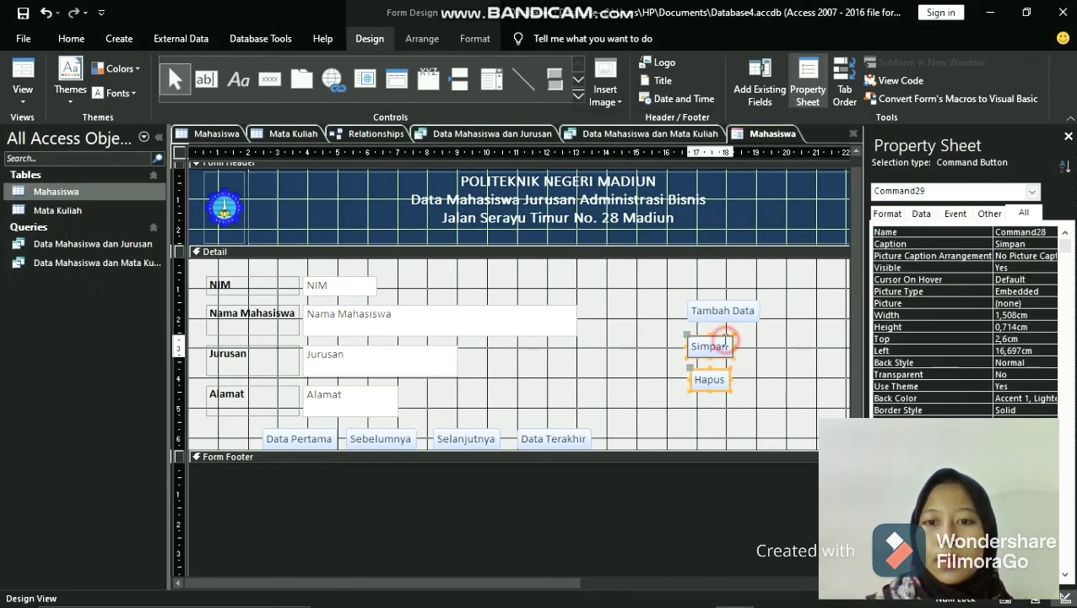
left_click_drag(722, 336, 737, 341)
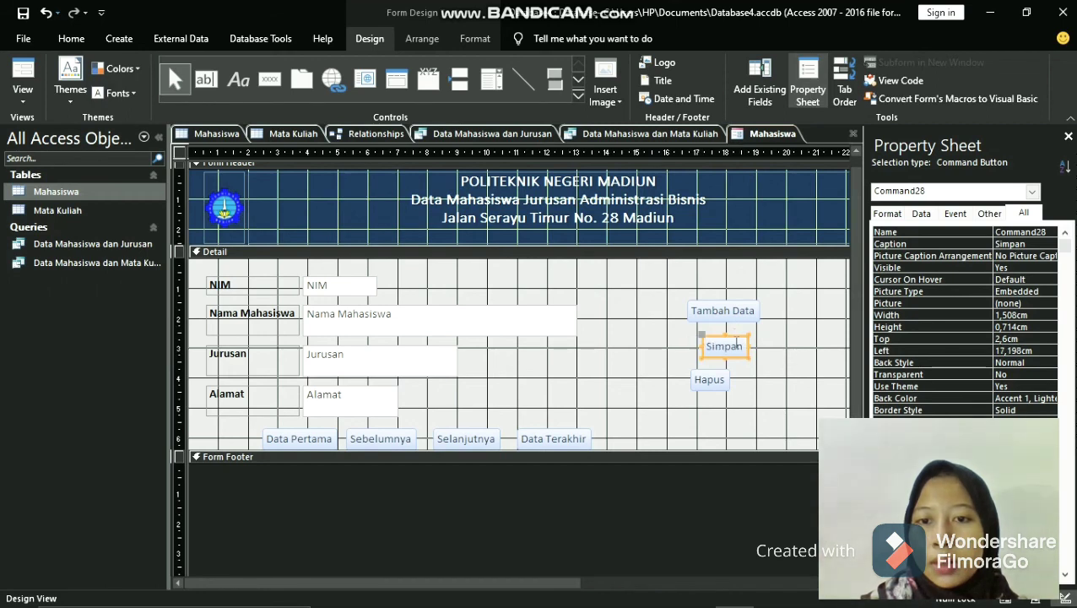
left_click(719, 381)
left_click(732, 308)
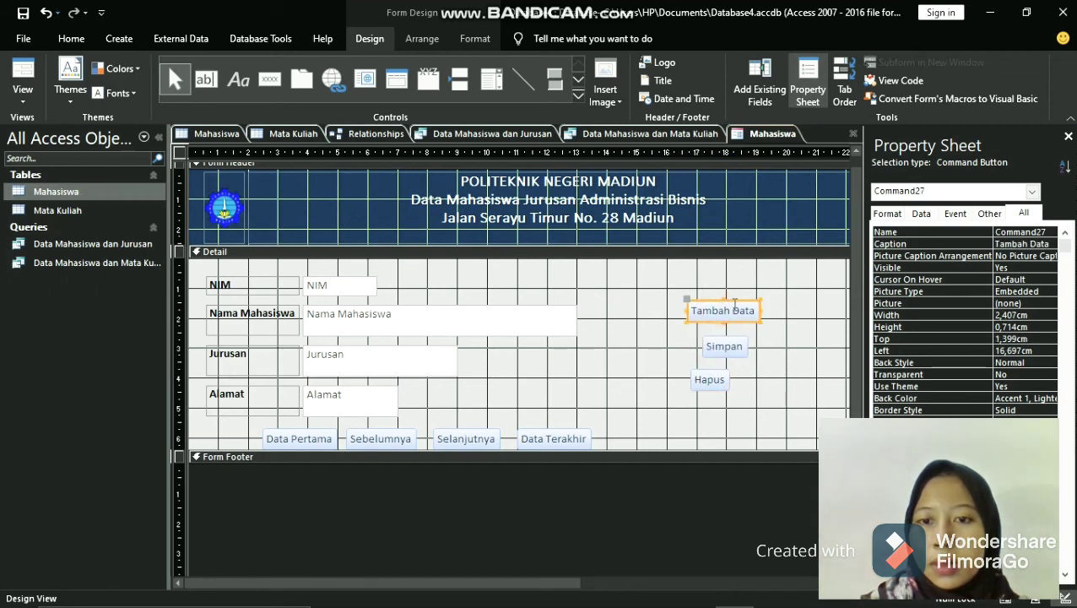
left_click_drag(732, 302, 740, 300)
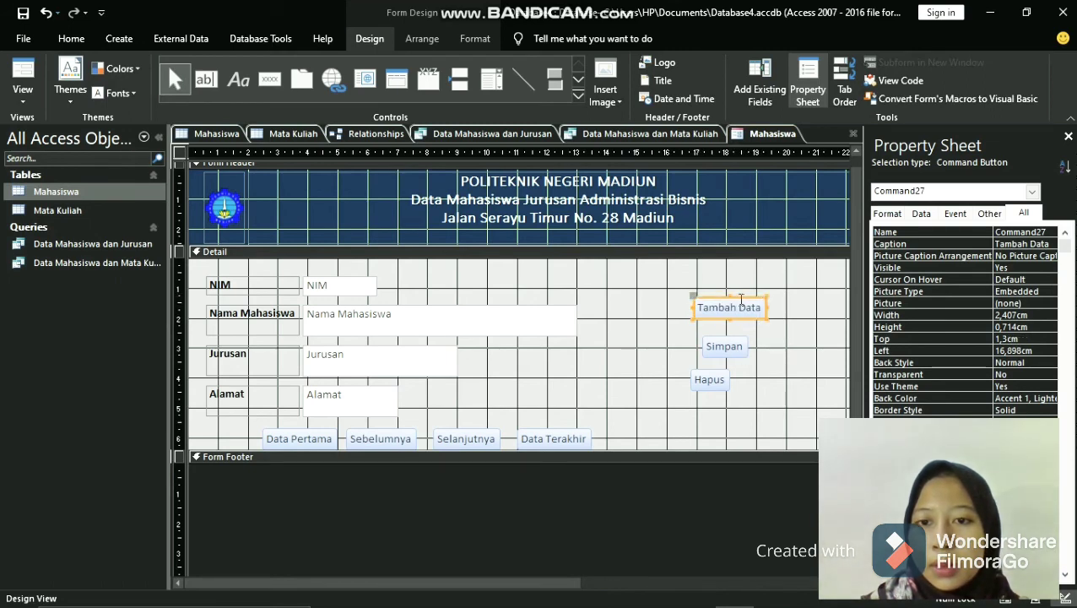
- Center Simpan and Hapus beneath Tambah Data with even vertical spacing, about 2.3 cm and 3.3 cm from the Detail section's top
left_click(728, 347)
left_click_drag(733, 334, 737, 326)
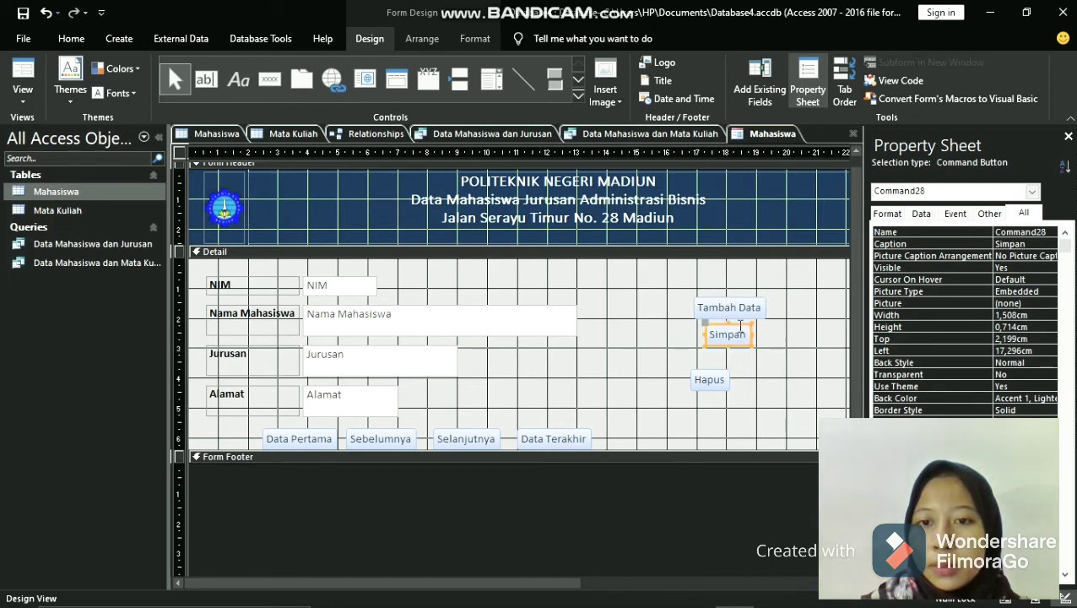
left_click(740, 327)
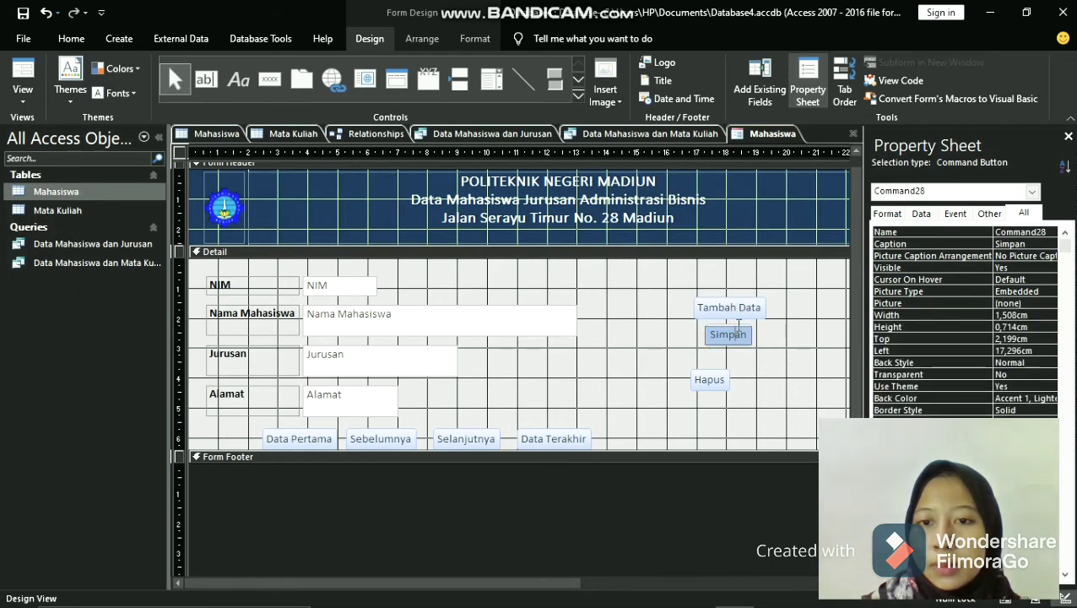
left_click(718, 374)
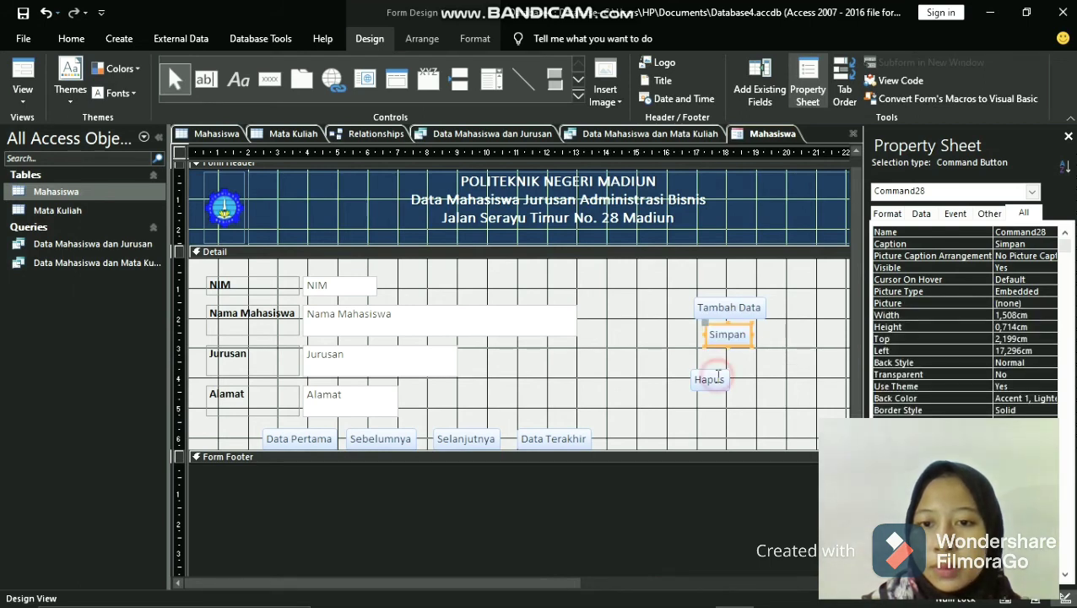
left_click_drag(716, 369, 737, 359)
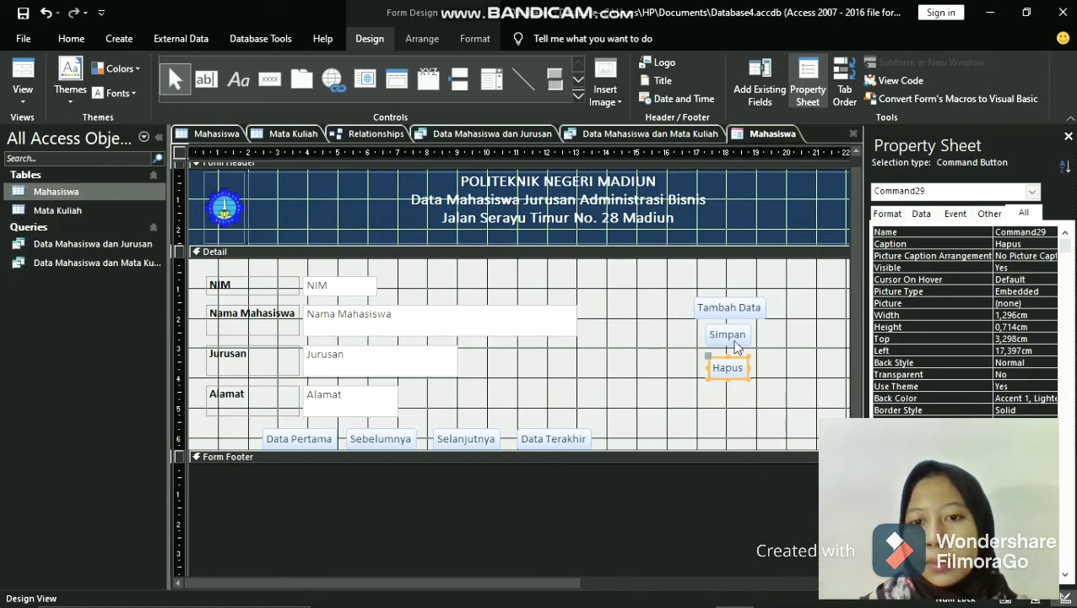
left_click(737, 338)
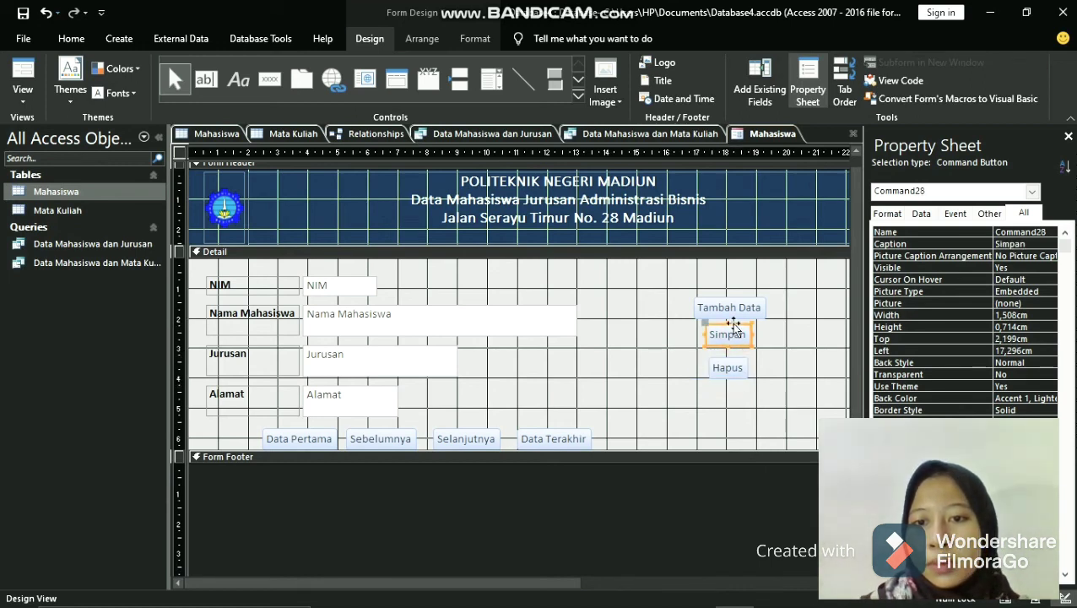
left_click_drag(734, 325, 731, 329)
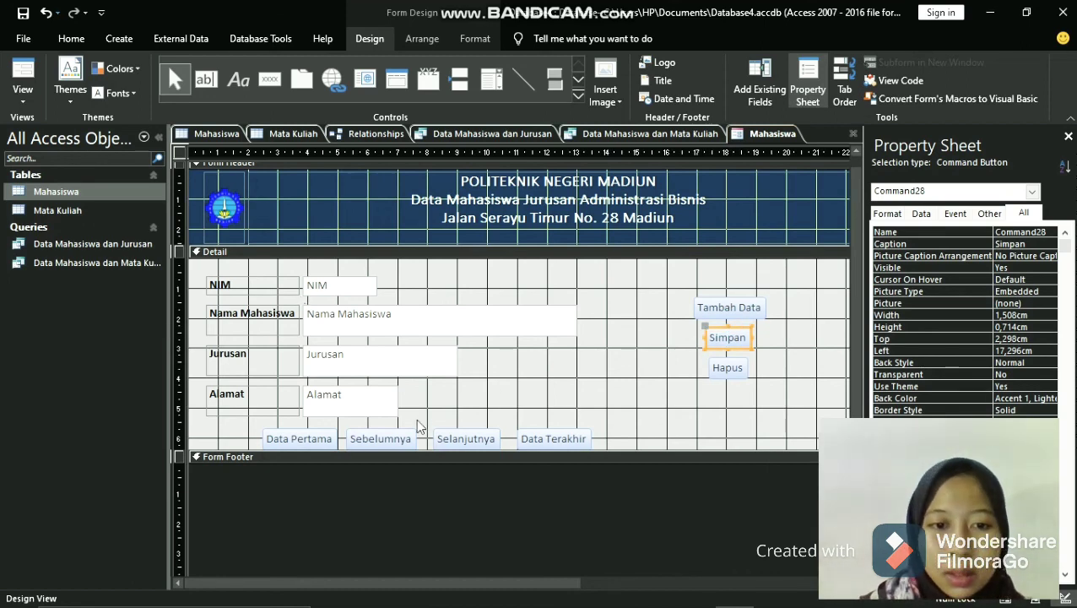
- Move the Data Terakhir button closer to Selanjutnya, about 10.7 cm from the form's left edge
left_click(544, 437)
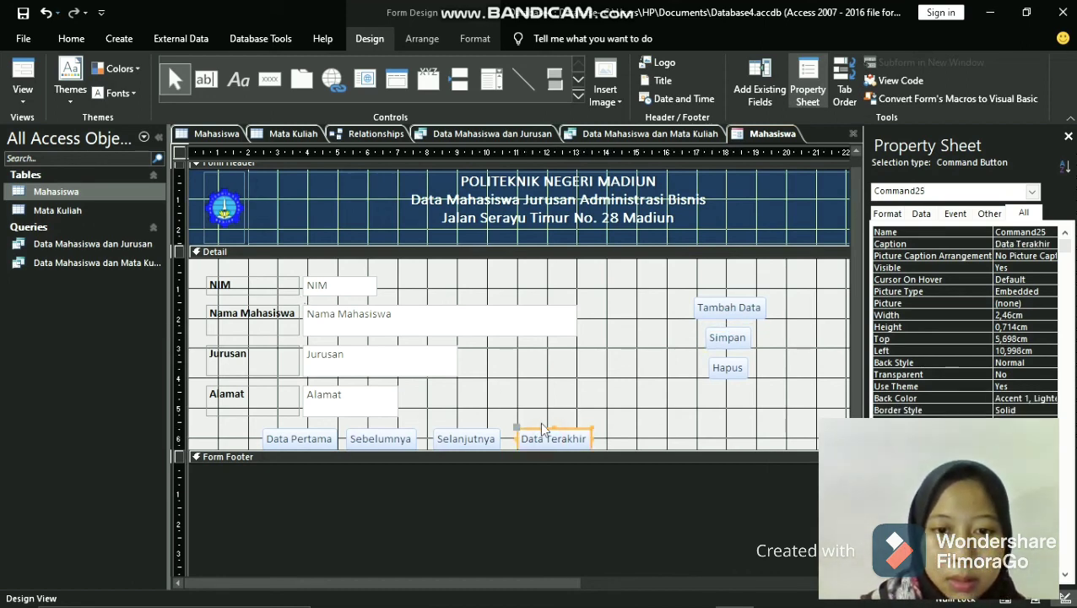
left_click(545, 432)
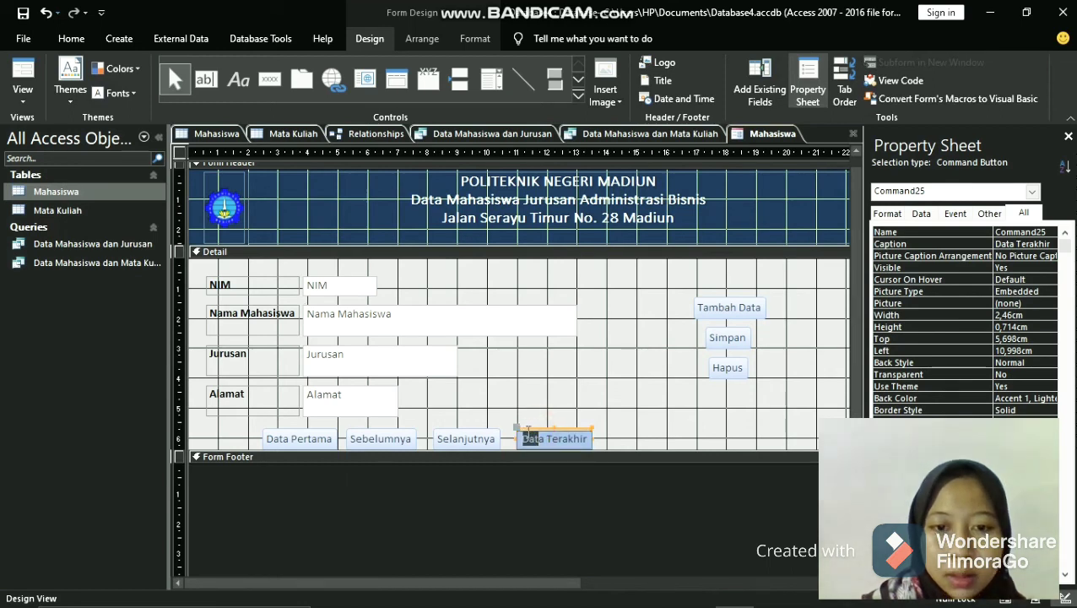
left_click(547, 441)
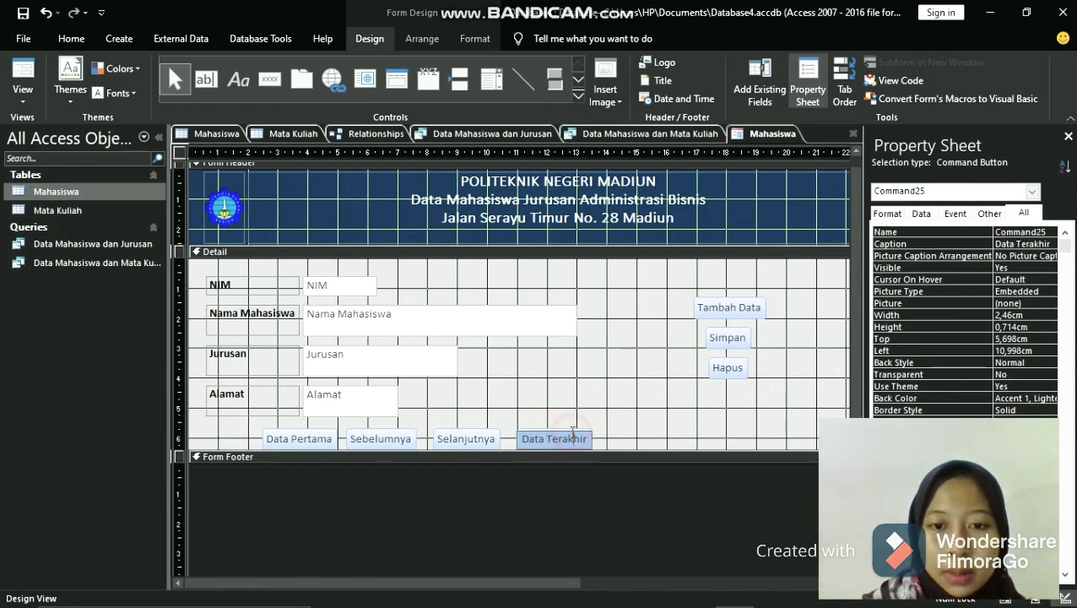
left_click(559, 429)
left_click_drag(560, 428, 544, 427)
left_click(478, 432)
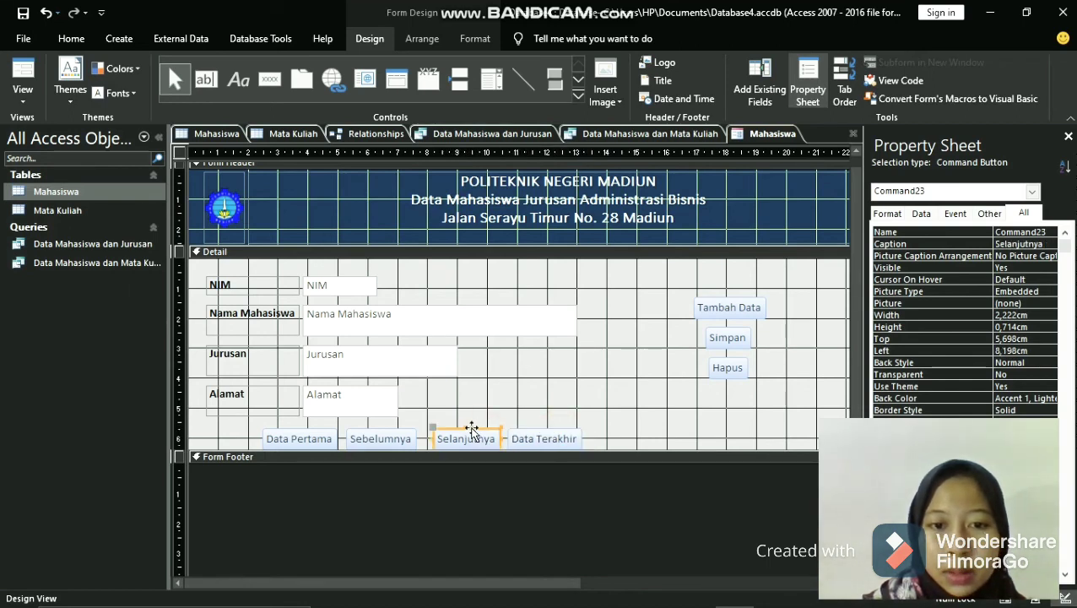
left_click_drag(472, 429, 474, 428)
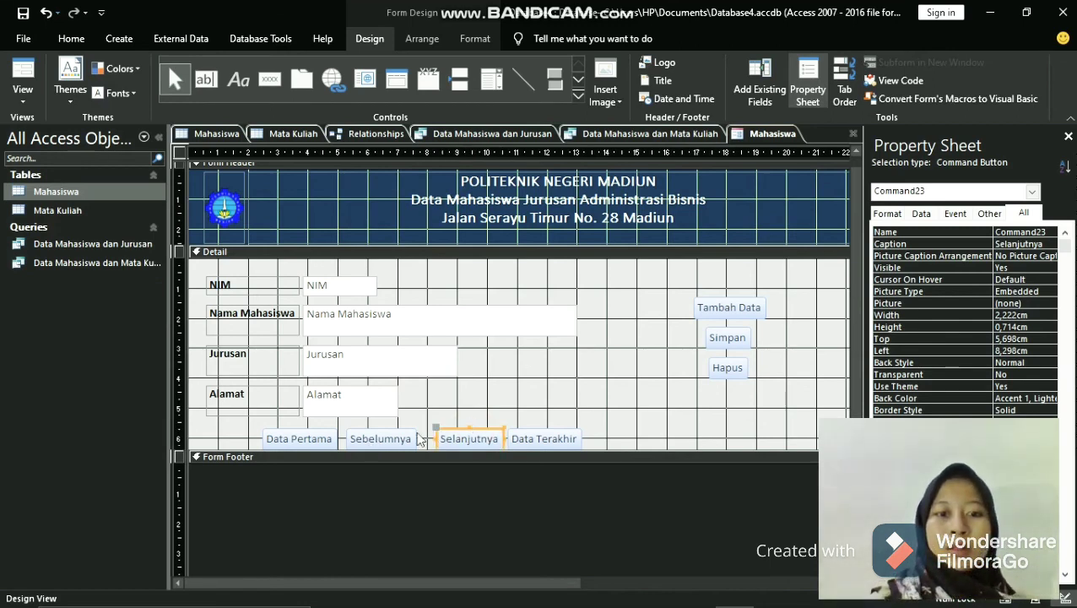
left_click_drag(477, 429, 473, 428)
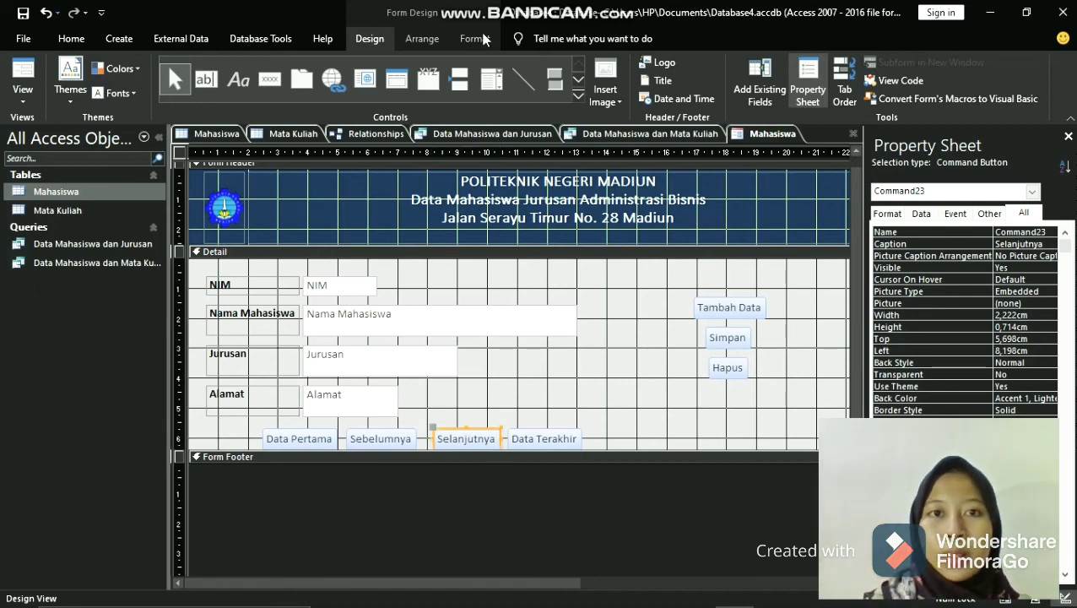
- Fill the Data Terakhir button with the light red standard color #DFA7A5
left_click(485, 39)
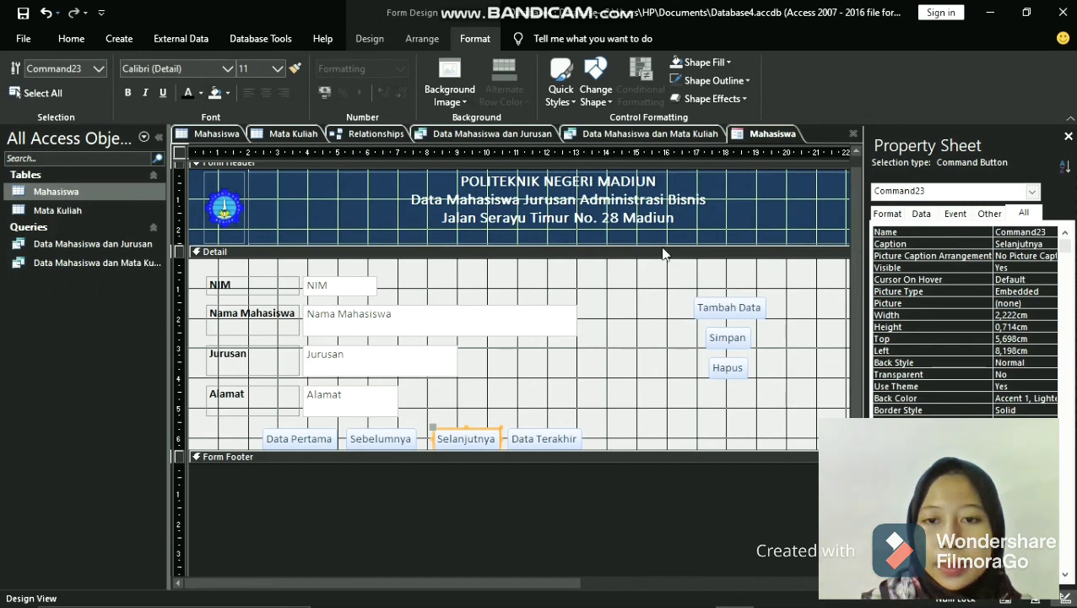
left_click(743, 306)
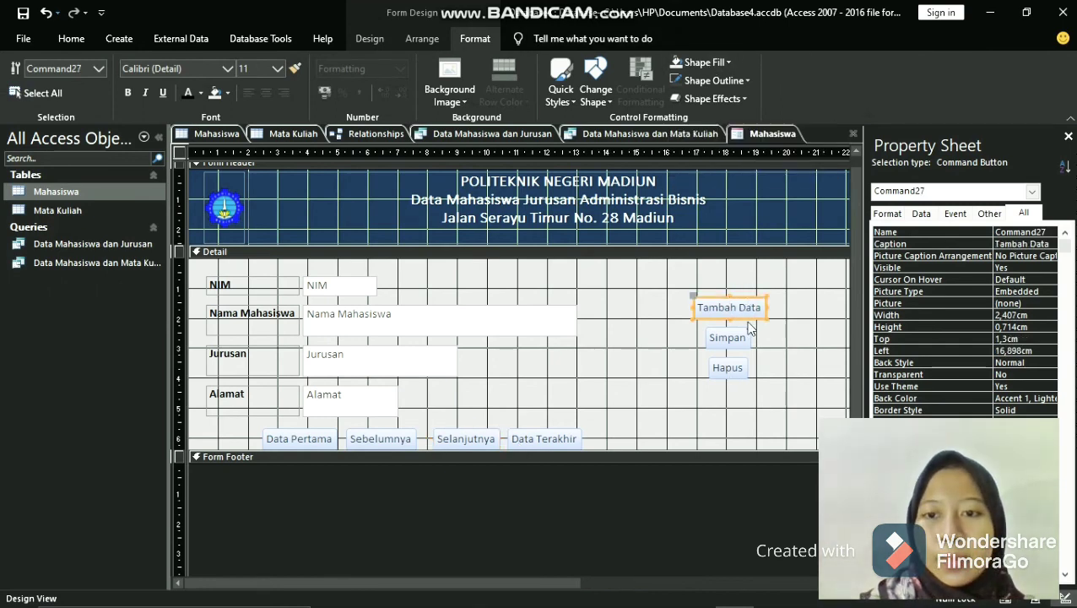
left_click(536, 441)
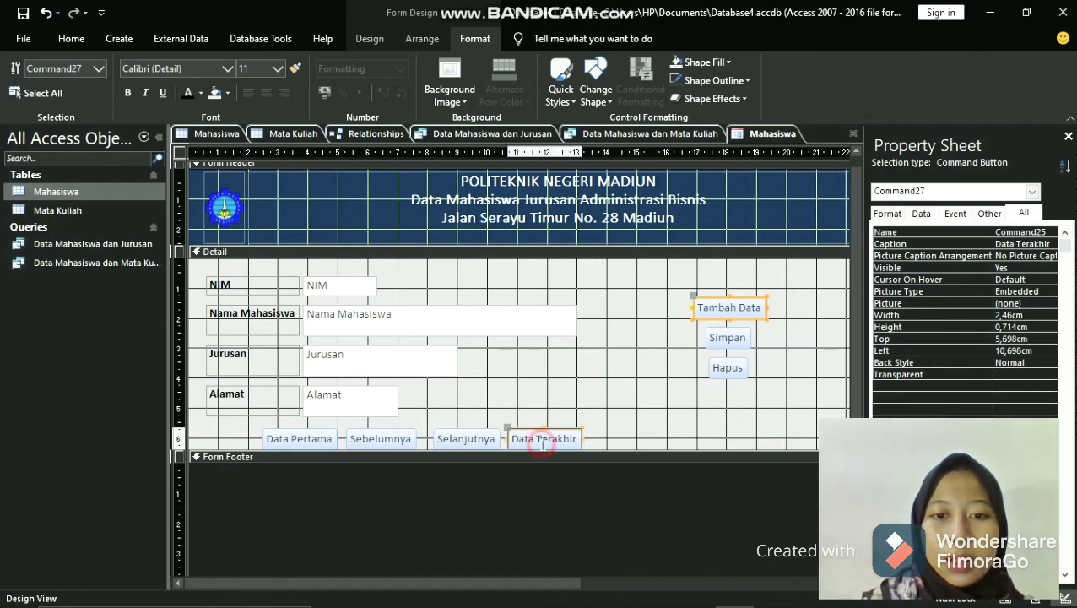
left_click(699, 62)
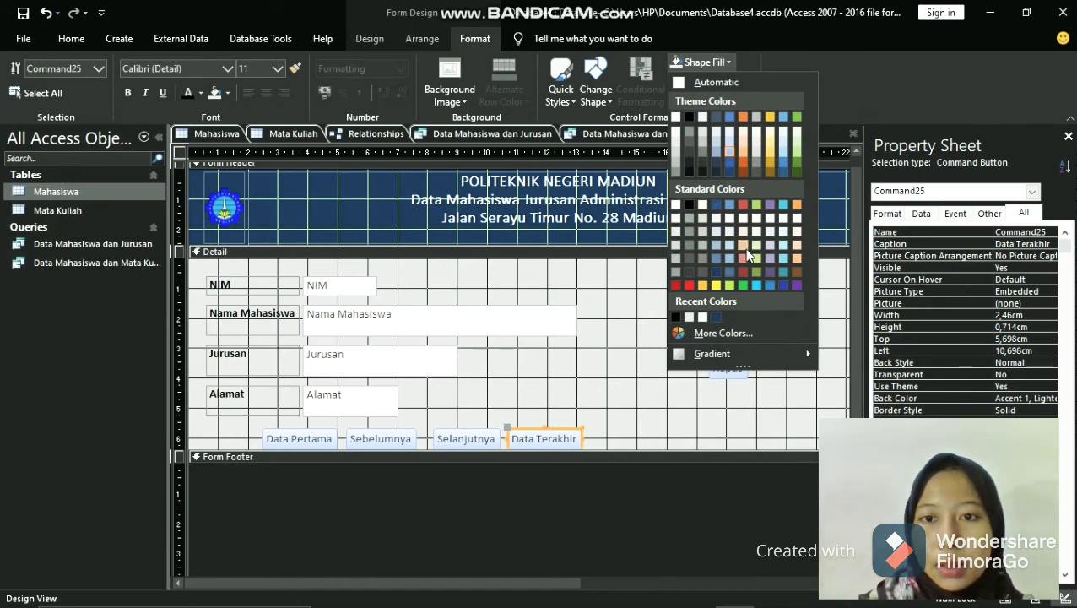
left_click(746, 245)
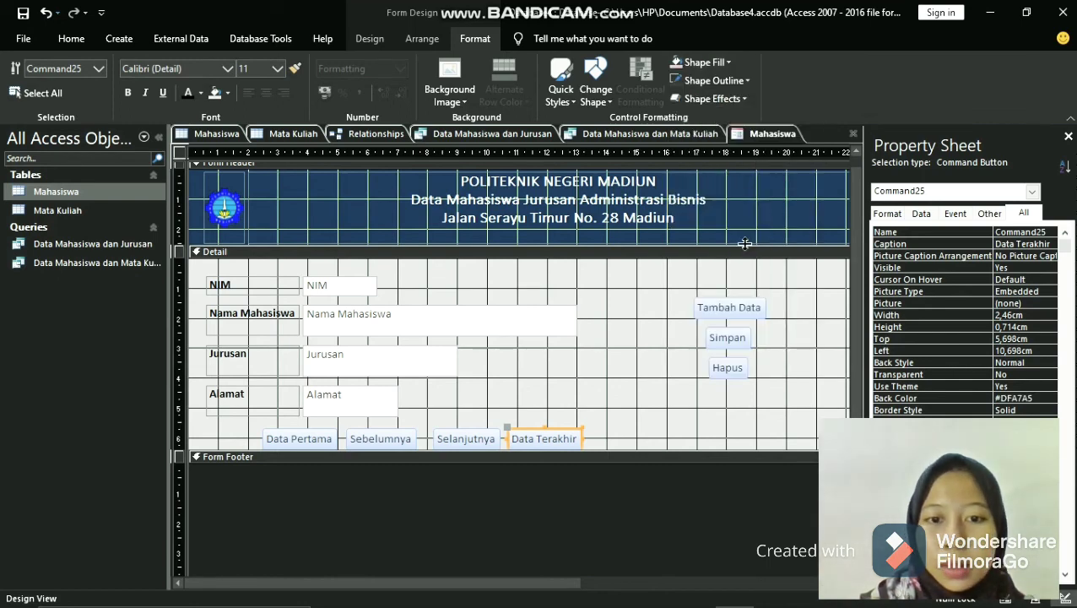
- Fill the Data Pertama button with the recently used light red #DFA7A5
left_click(309, 435)
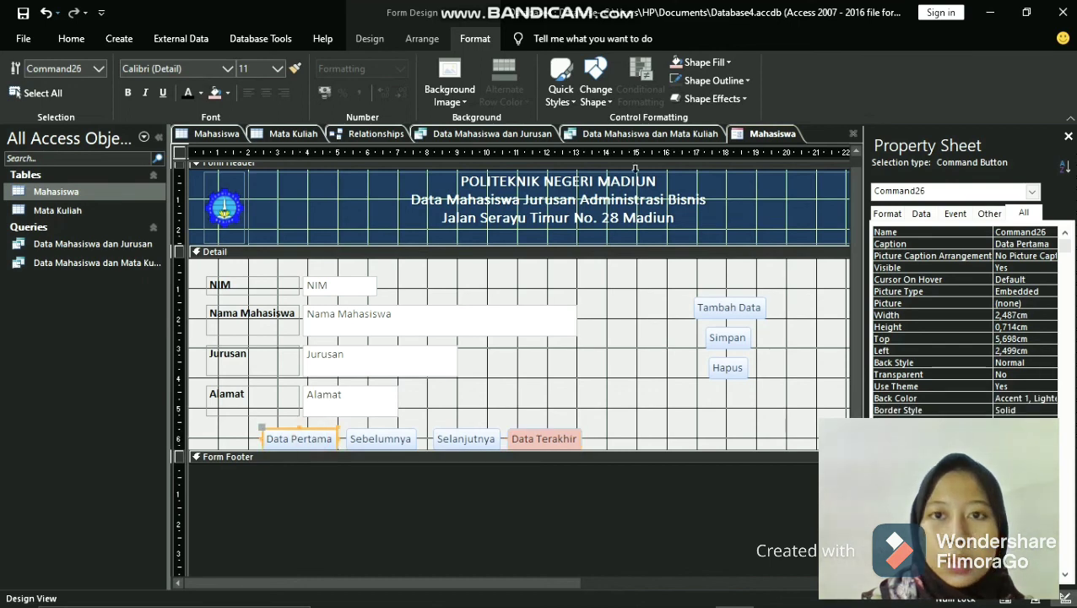
left_click(685, 64)
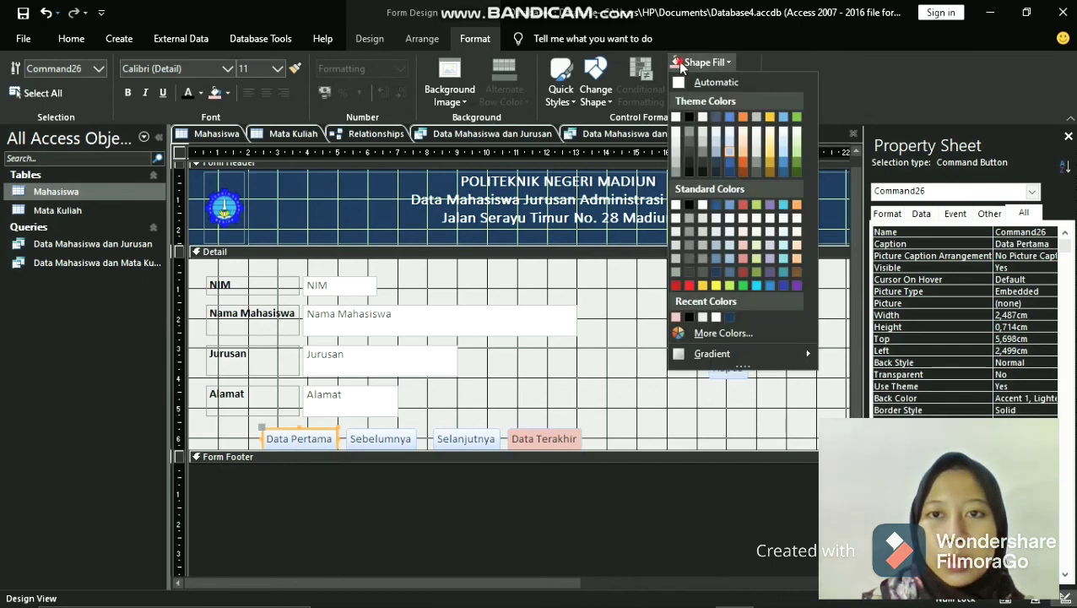
left_click(680, 66)
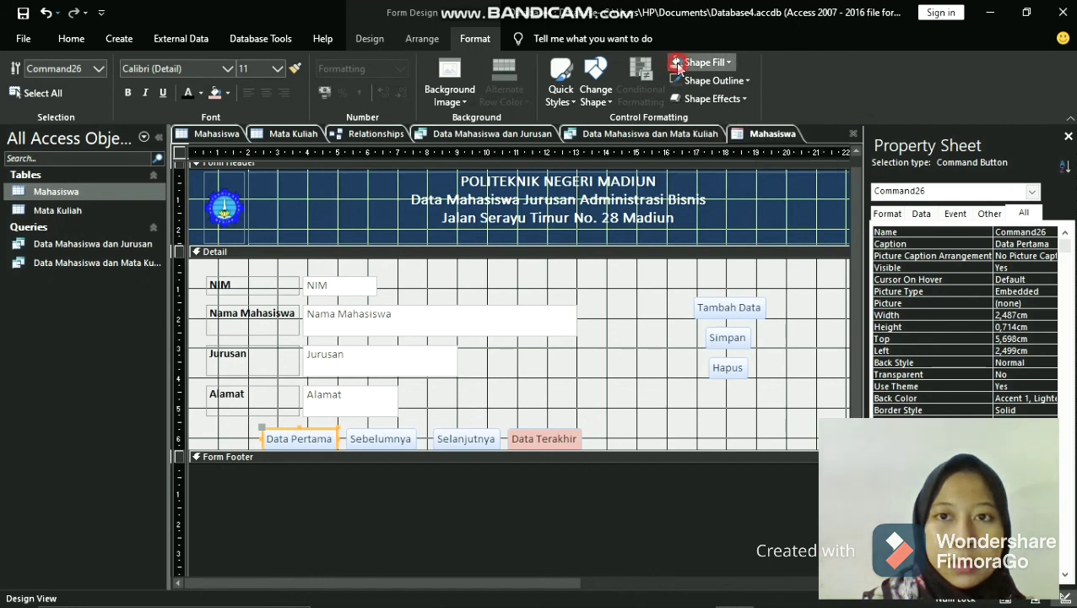
left_click(688, 64)
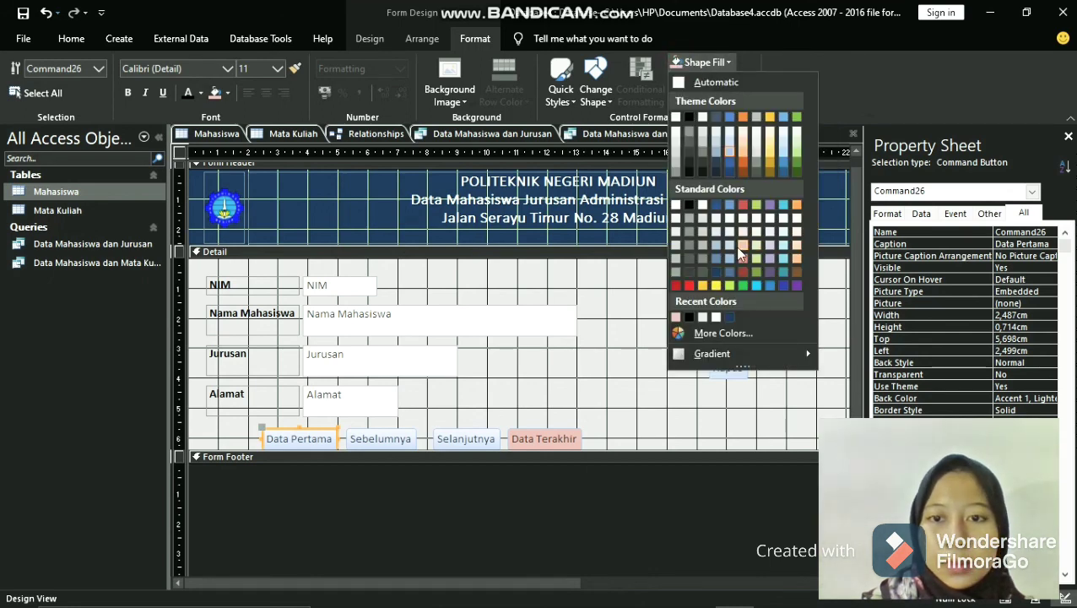
left_click(675, 316)
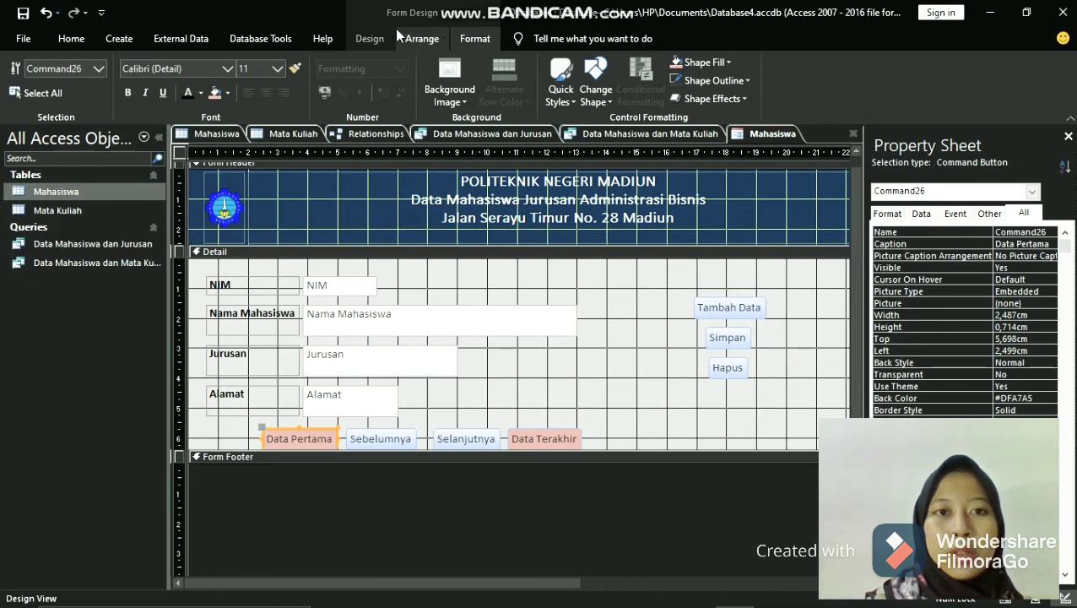
- Switch the Mahasiswa form from Design View to Form View
left_click(373, 39)
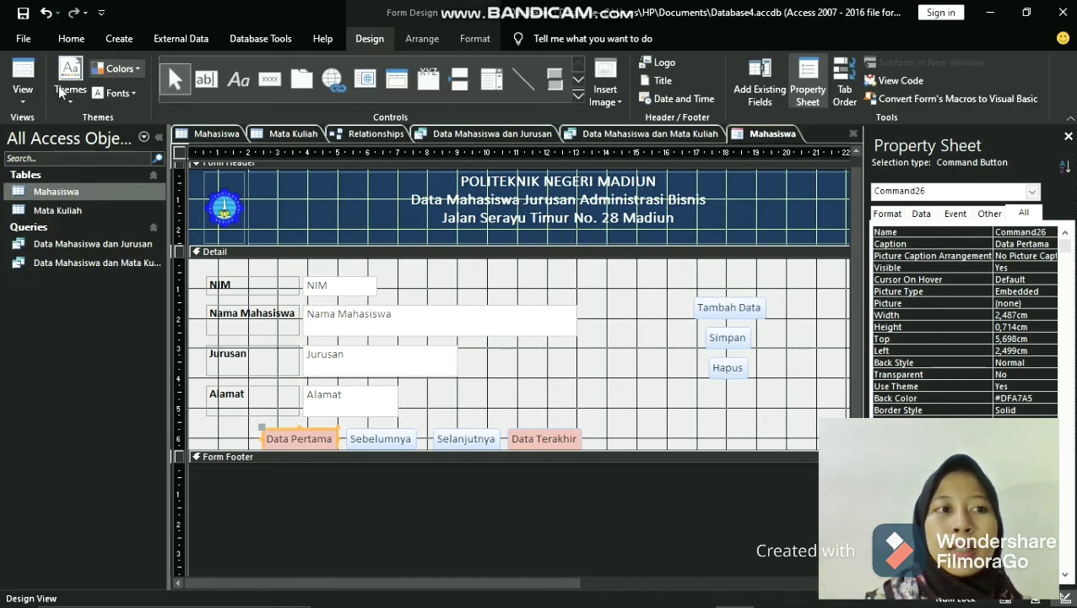
left_click(26, 101)
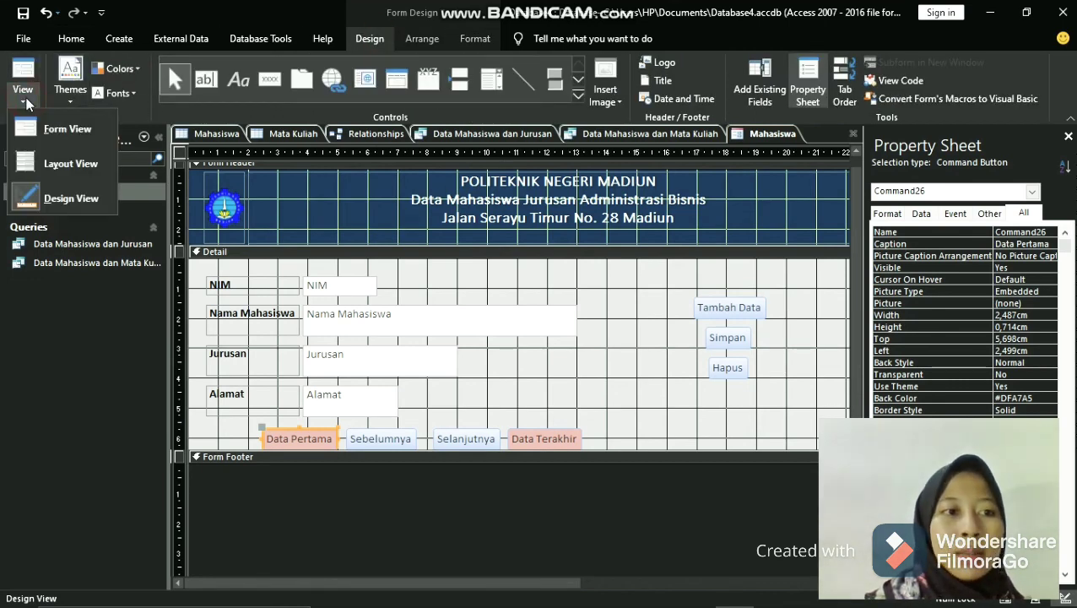
left_click(57, 133)
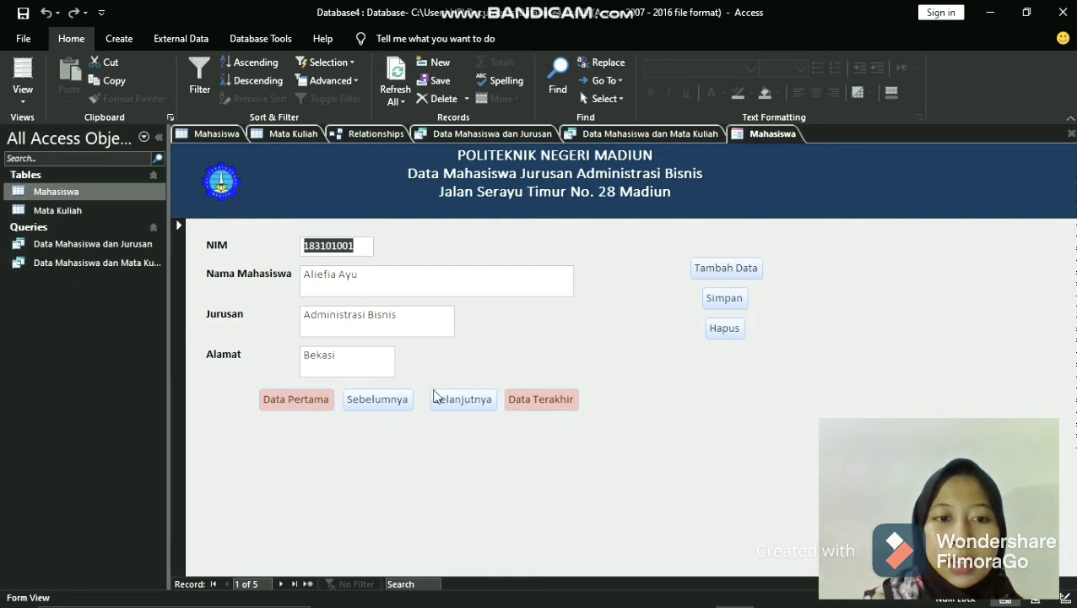
- Test the form's navigation buttons by going to the last record, stepping backward and forward, and returning to the first record
left_click(525, 400)
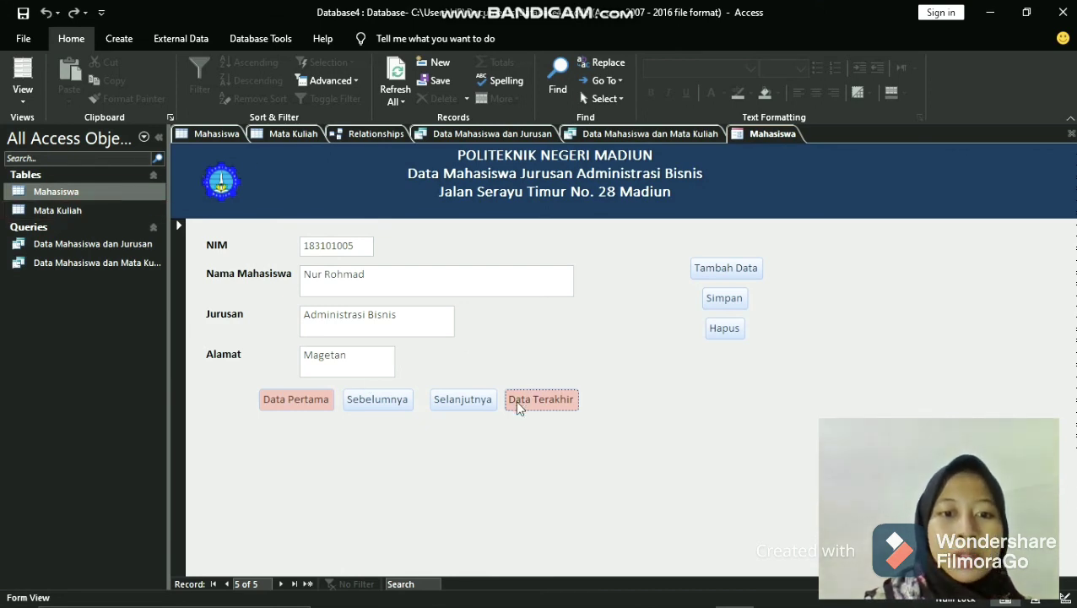
left_click(376, 402)
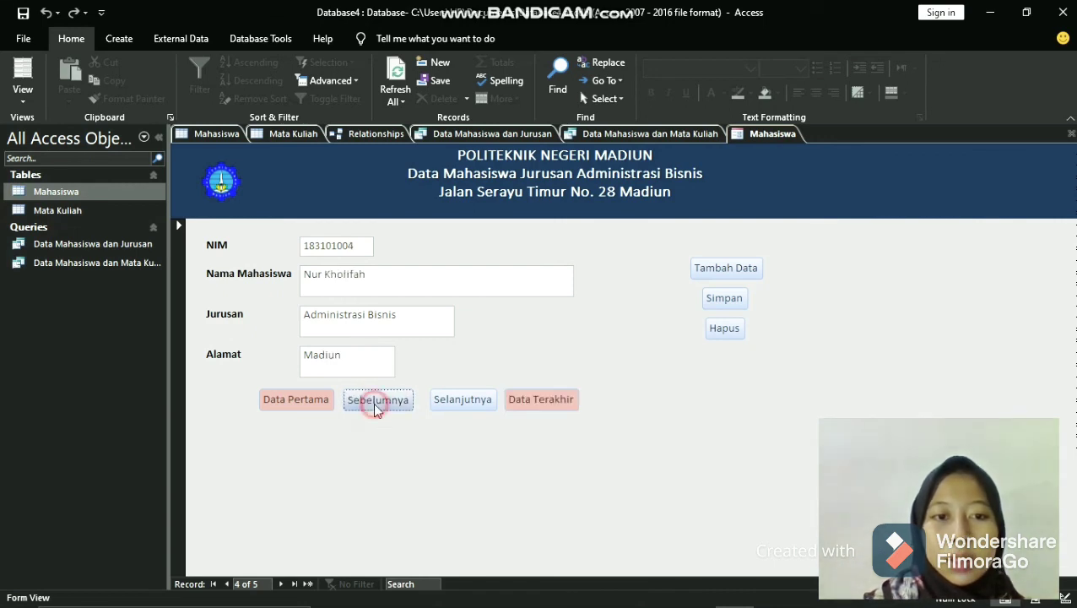
left_click(373, 403)
left_click(373, 403)
left_click(375, 403)
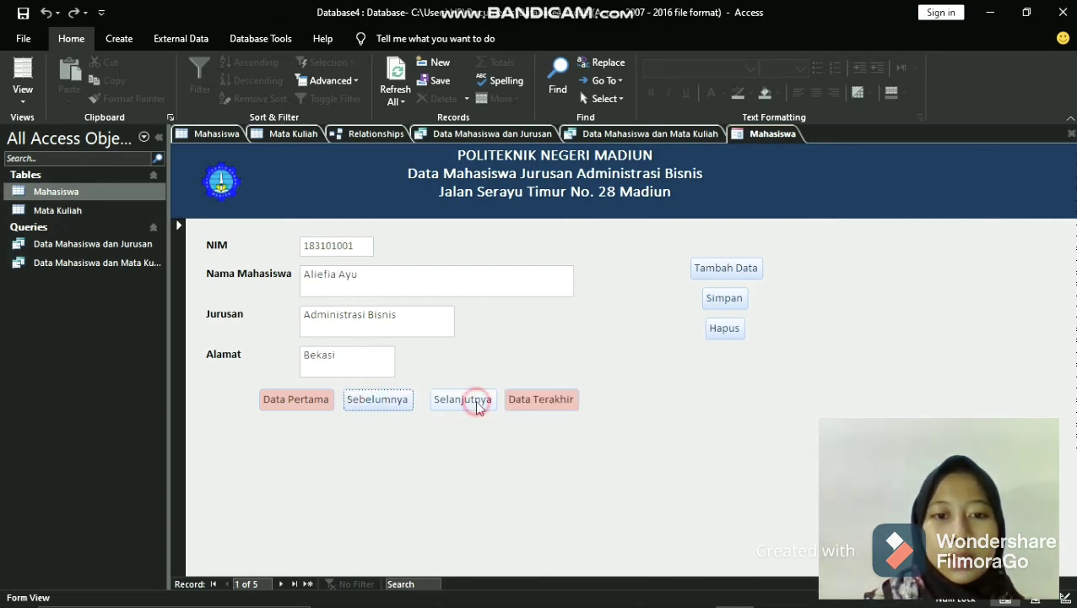
left_click(475, 401)
left_click(477, 403)
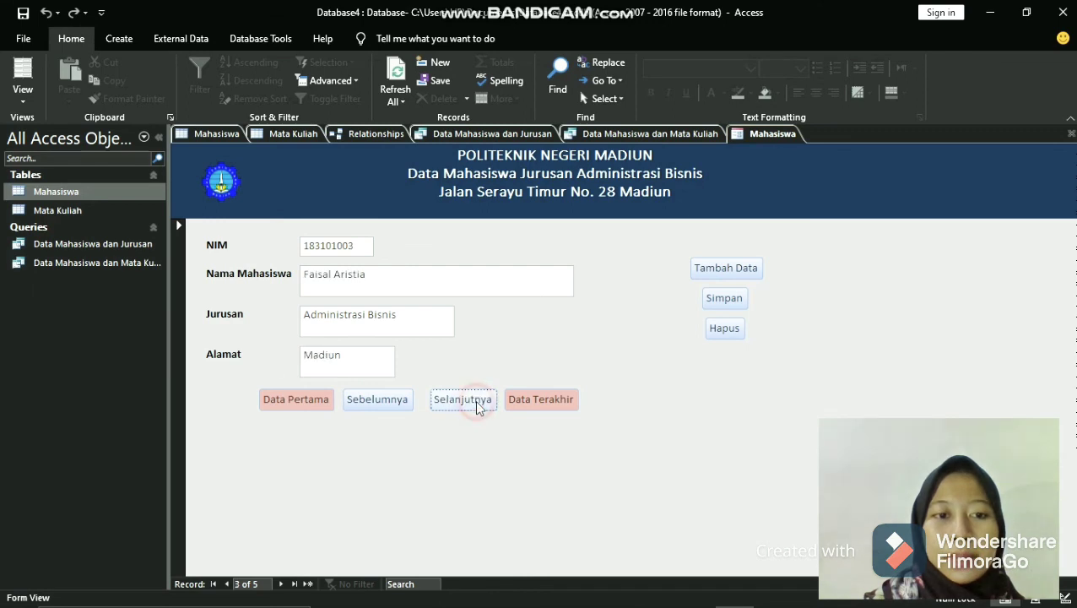
left_click(282, 402)
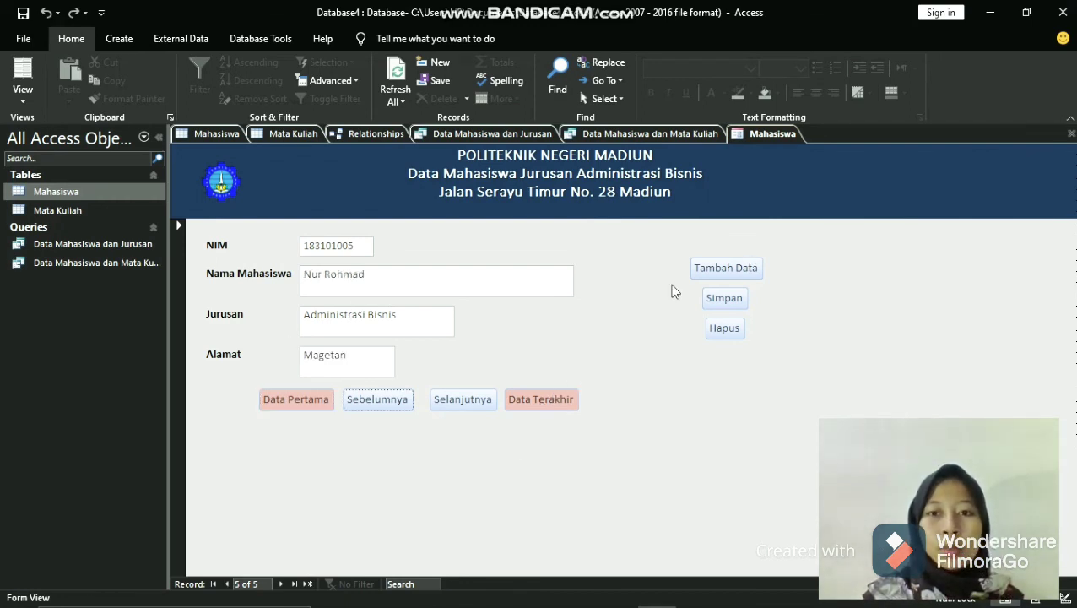
- Add a new record with the form's Tambah Data function and enter the student's ID number in NIM
left_click(735, 270)
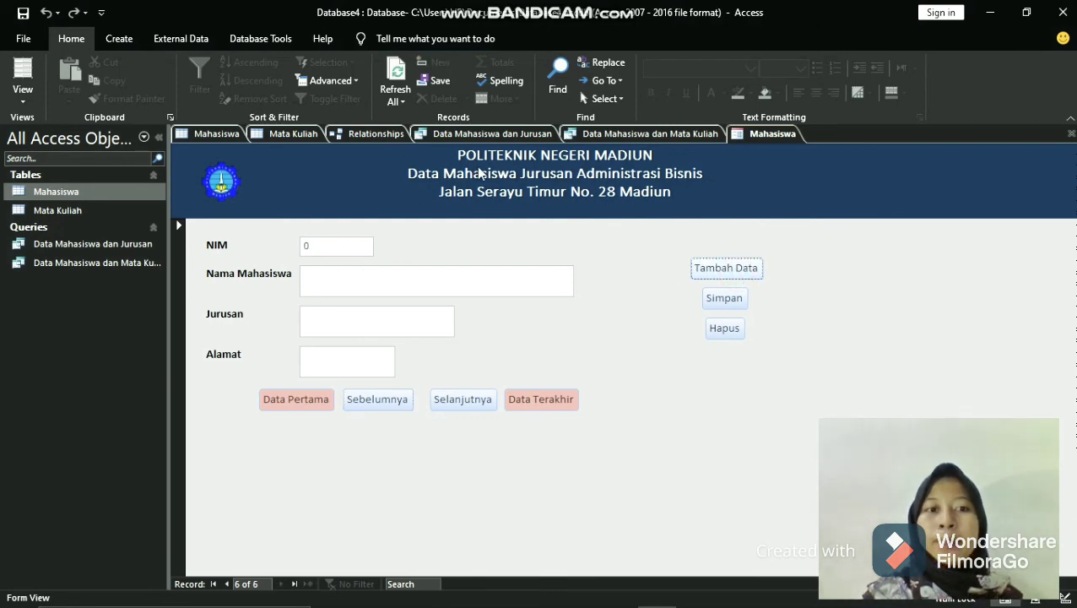
left_click(344, 242)
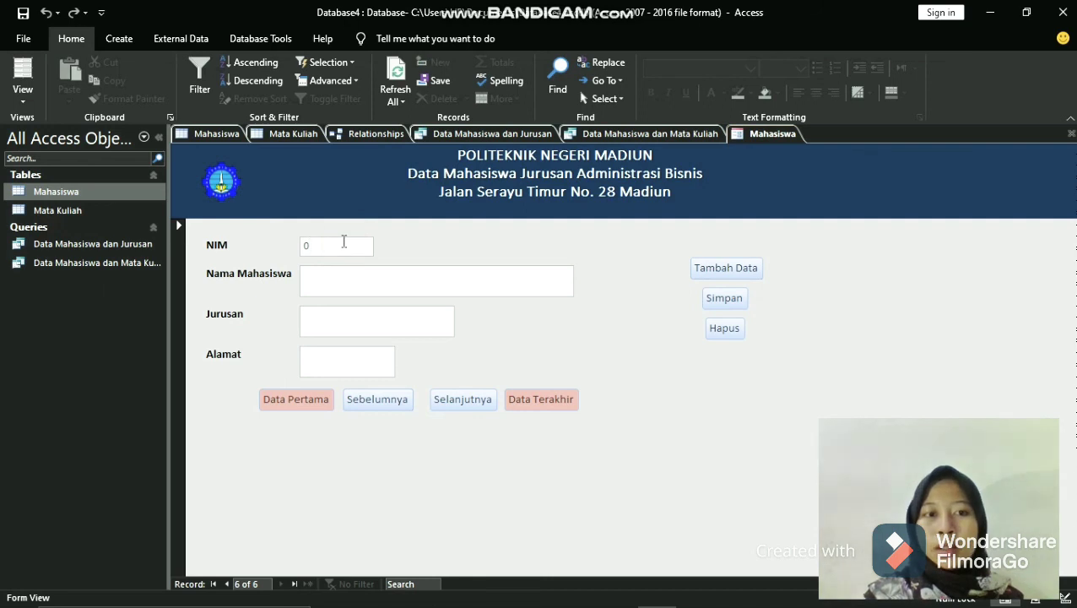
key("BackSpace")
type("18")
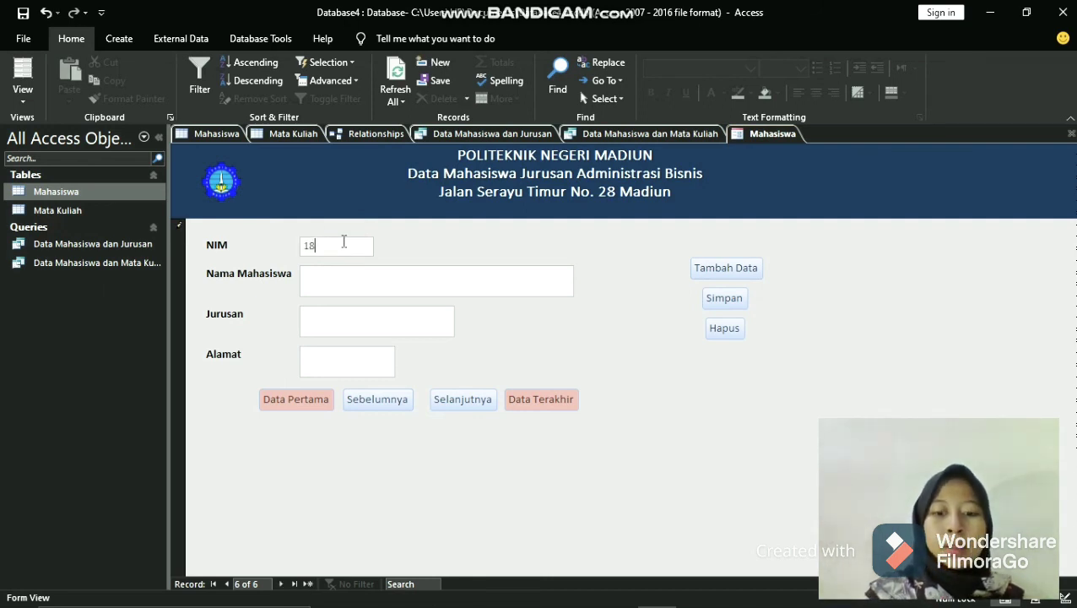
type("3101006")
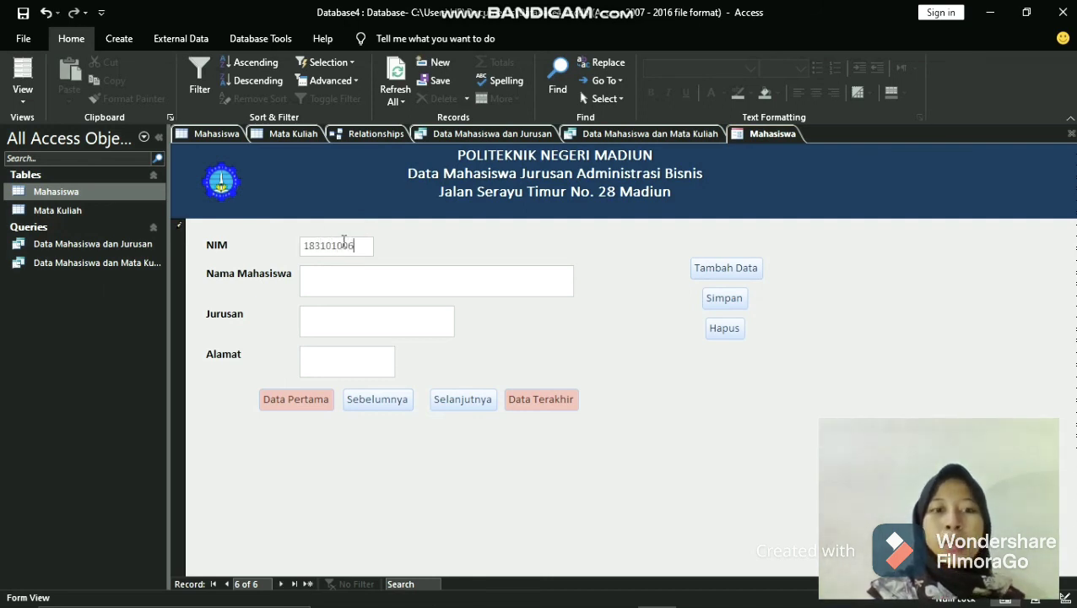
- Enter the student's full name in Nama Mahasiswa
left_click(338, 285)
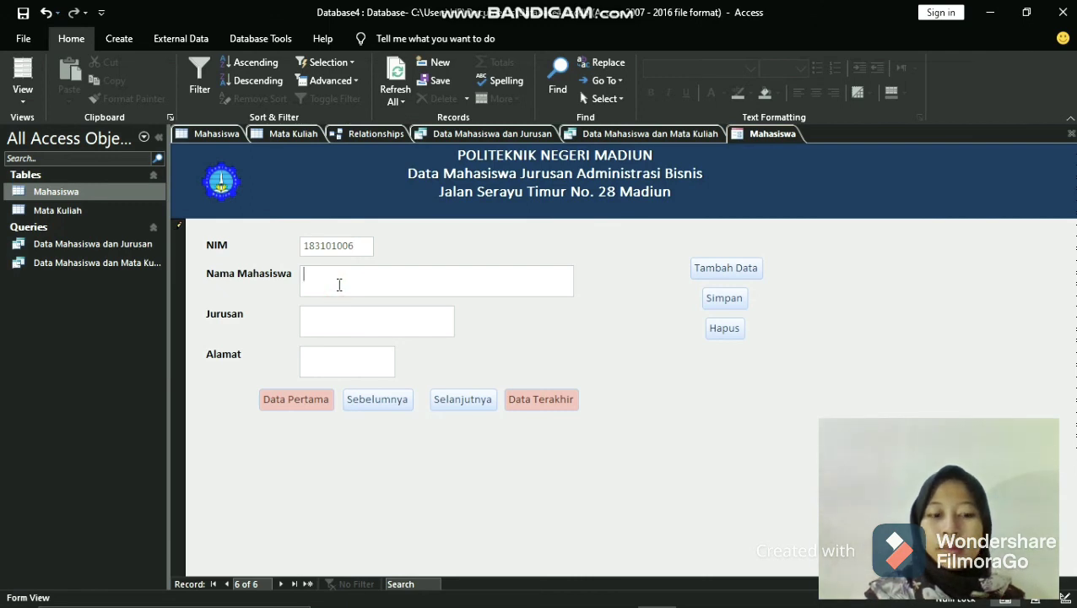
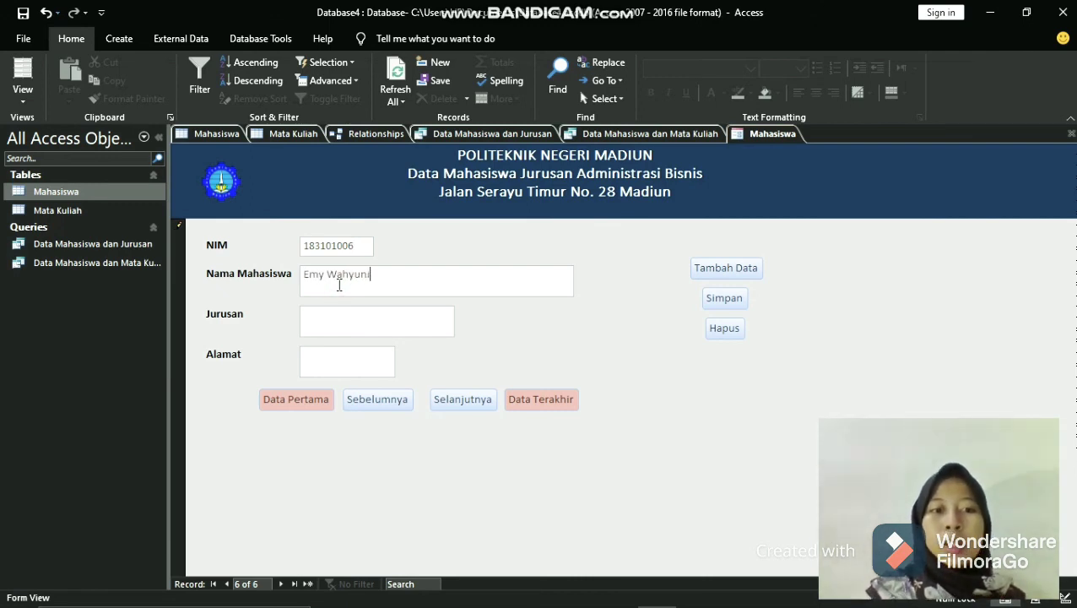
- Set the new record's Jurusan to Administrasi Bisnis and enter the student's home city in Alamat
left_click(348, 318)
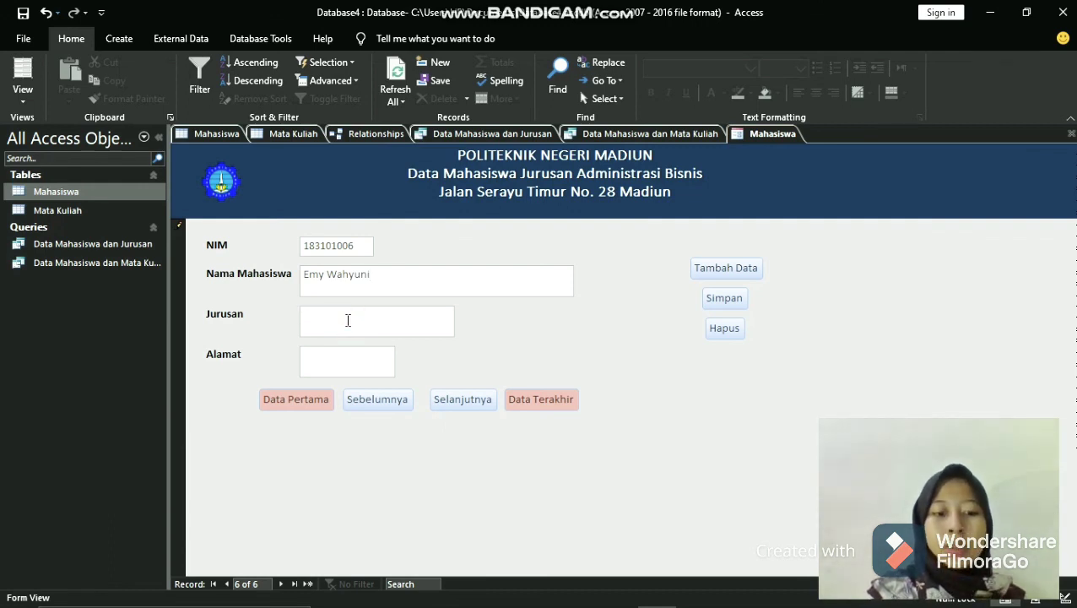
type("Administr")
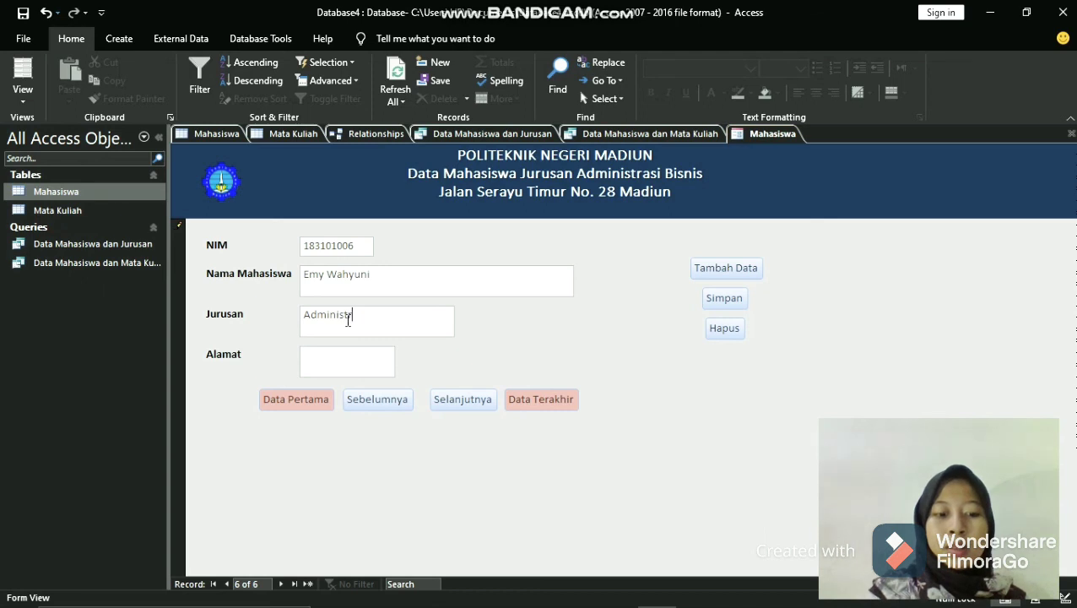
type("asi Bi")
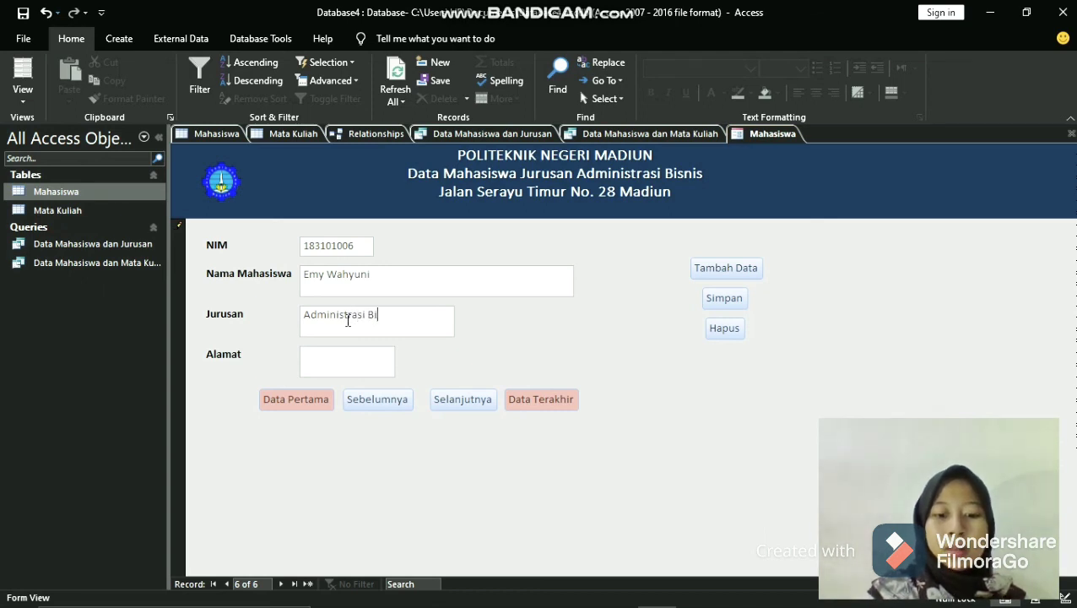
type("snis")
left_click(346, 363)
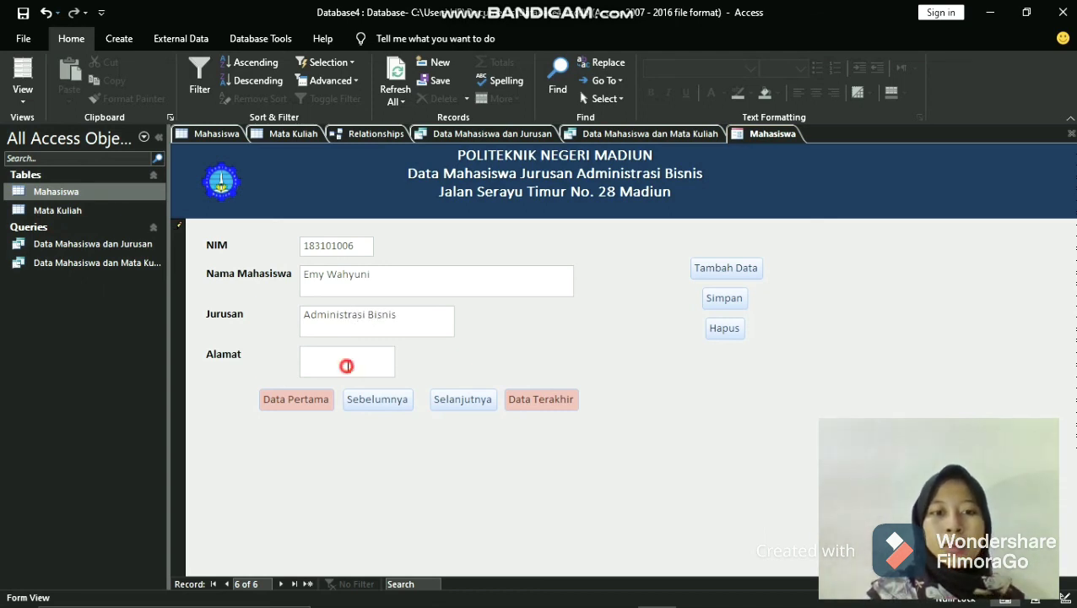
type("Gresik")
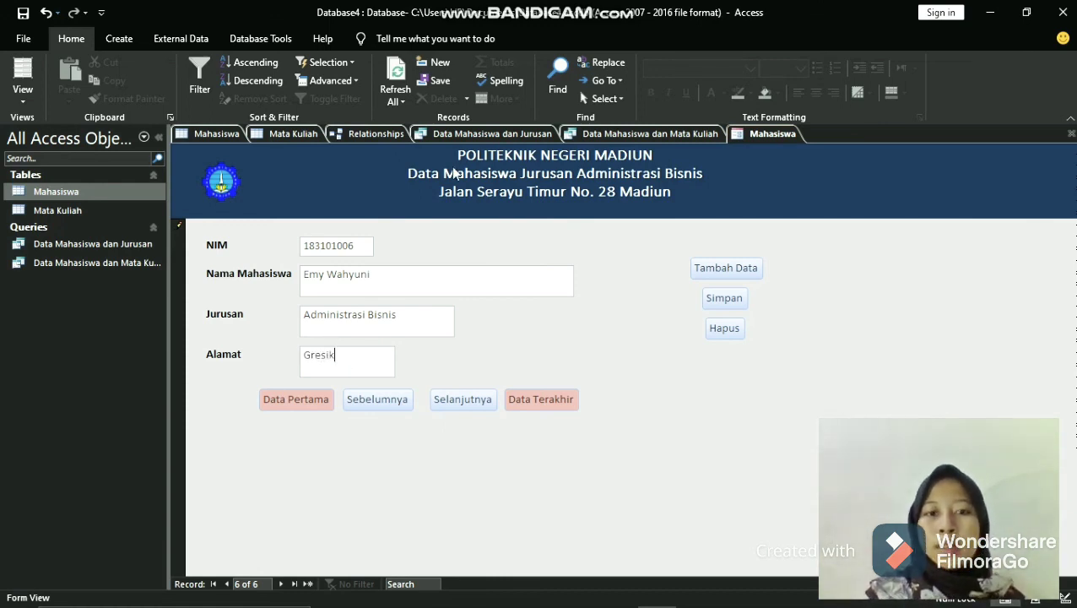
- Save the new student record with the form's Simpan function and check it by stepping to the previous record and forward again
left_click(735, 306)
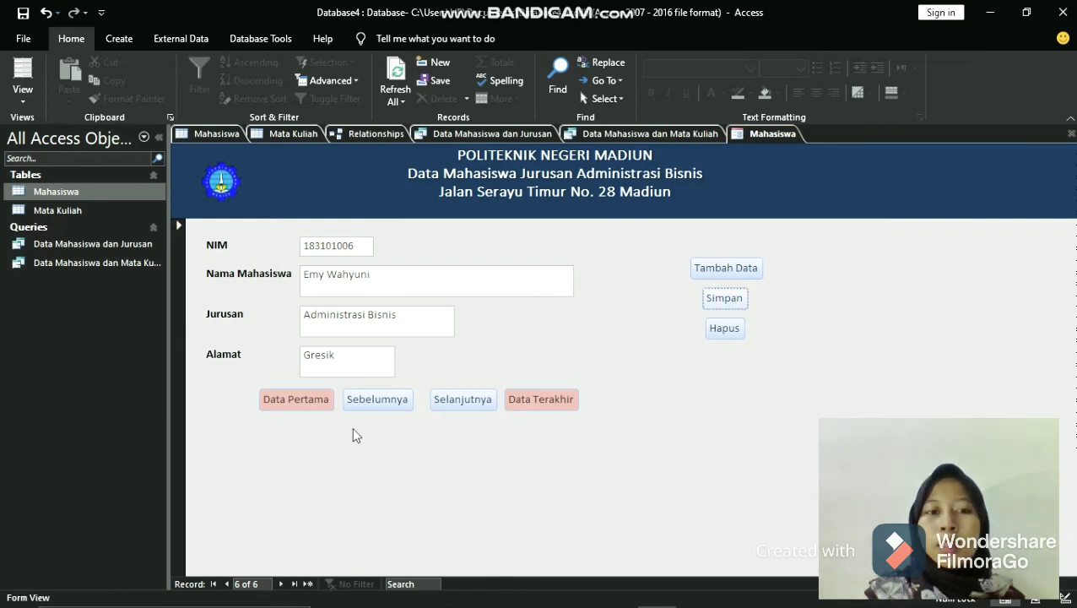
left_click(390, 403)
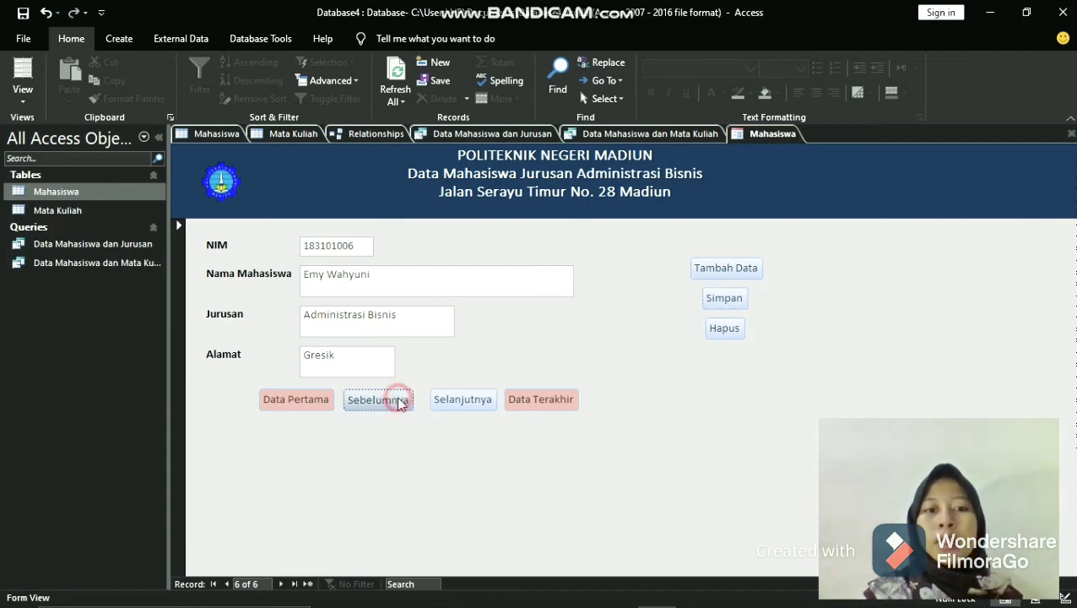
left_click(464, 402)
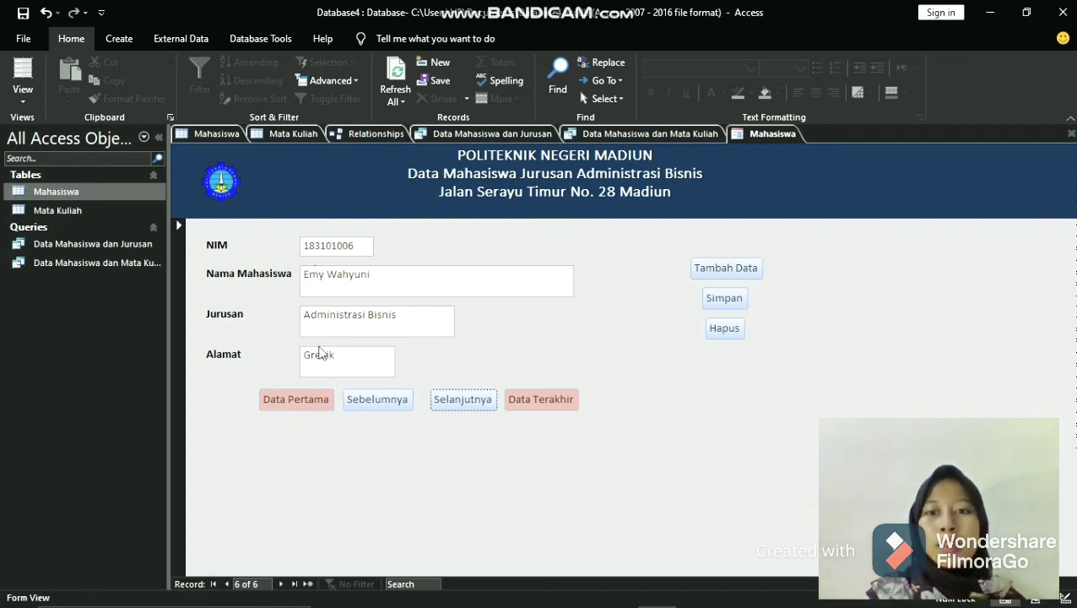
- Save the form under the name Formulir Data Mahasiswa Jurusan Administrasi Bisnis
right_click(755, 138)
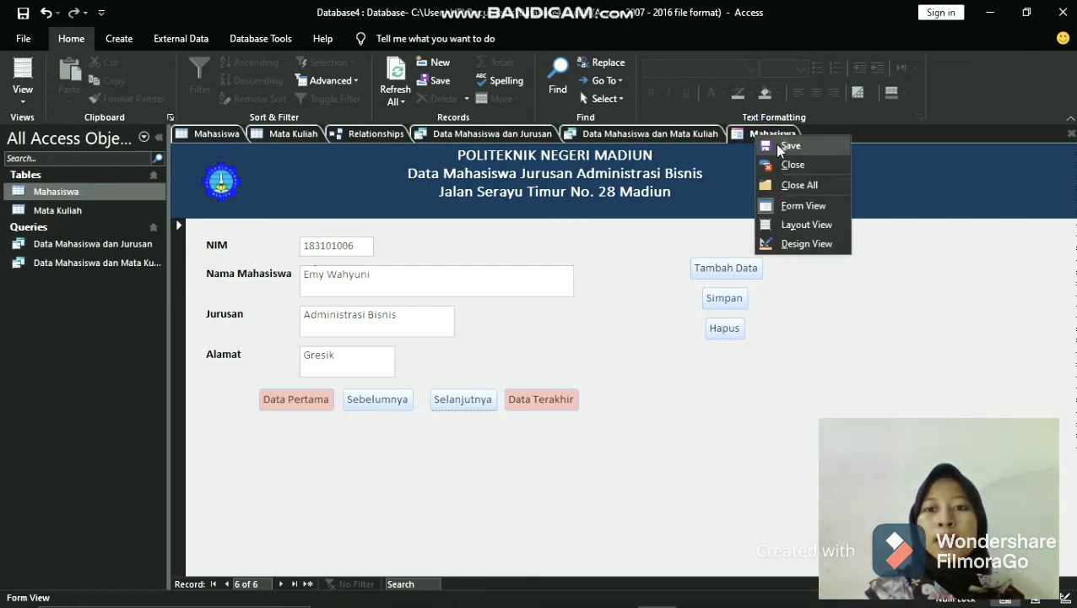
left_click(790, 146)
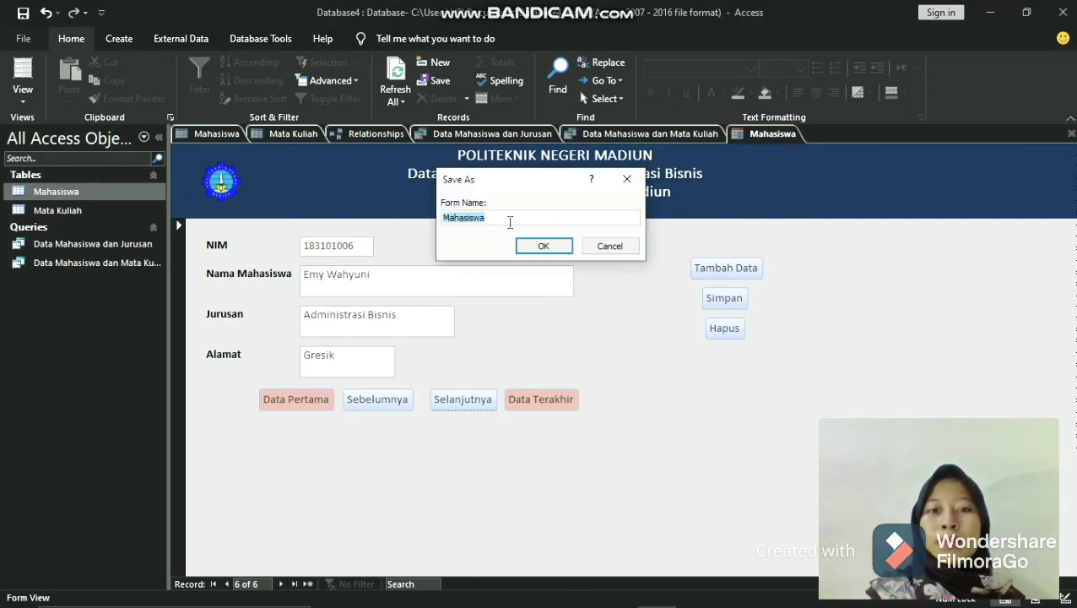
key("BackSpace")
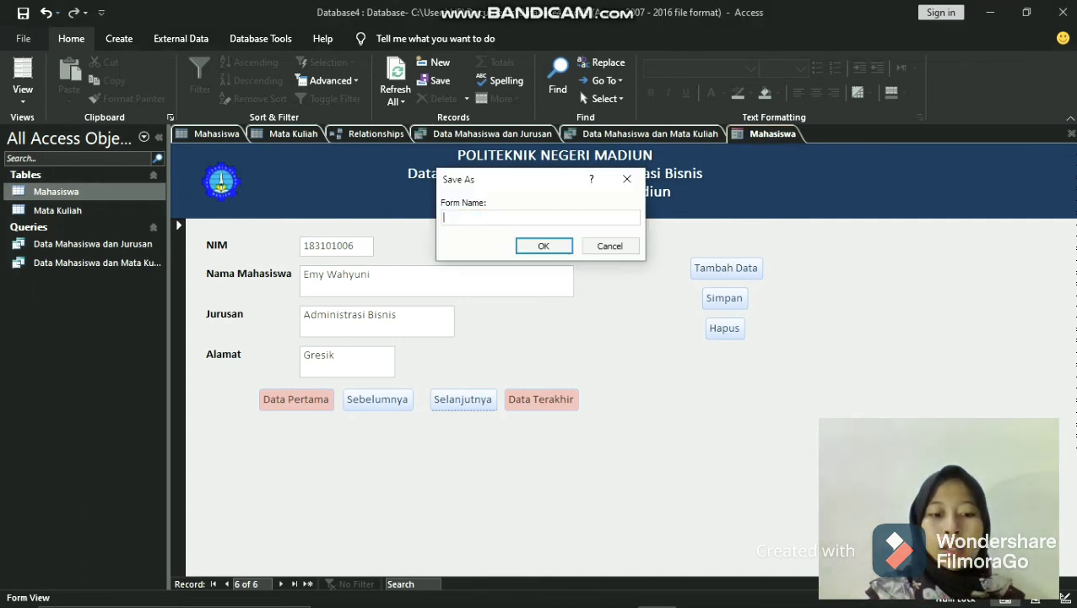
type("F")
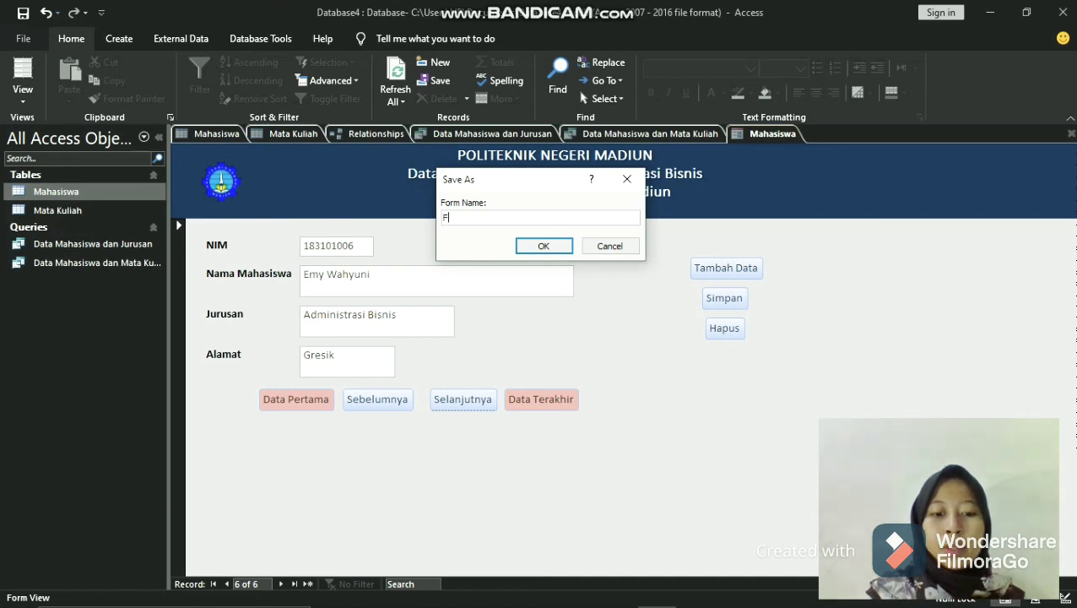
type("orm")
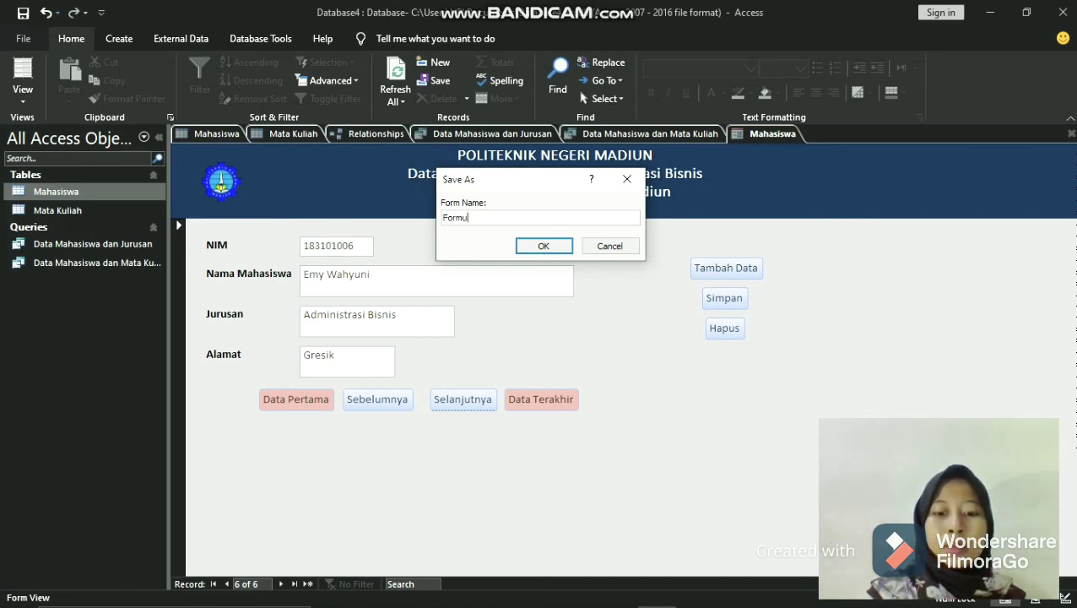
type("uli")
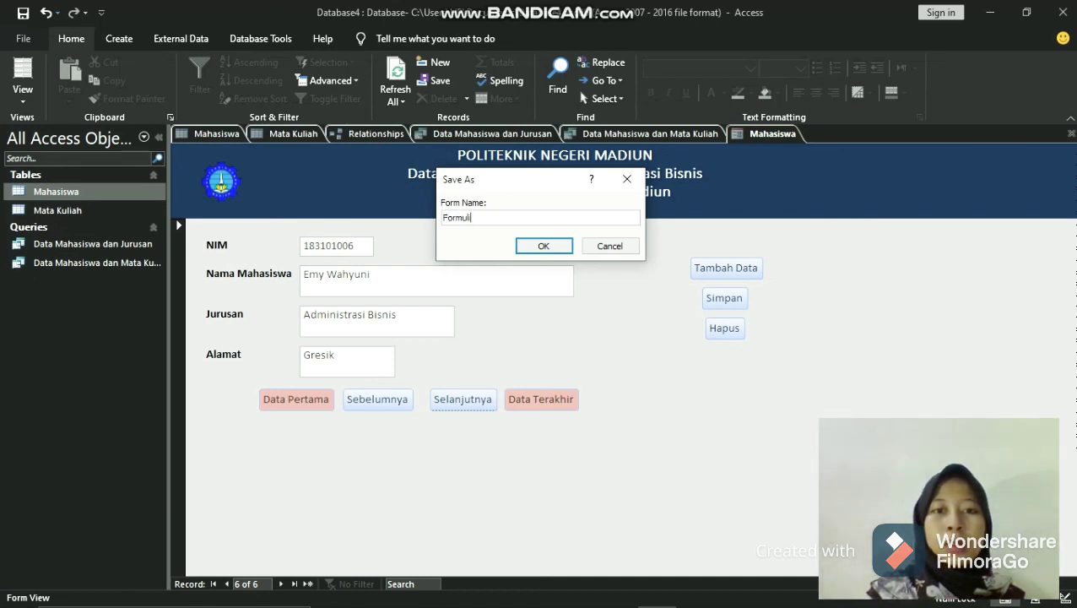
type("r ")
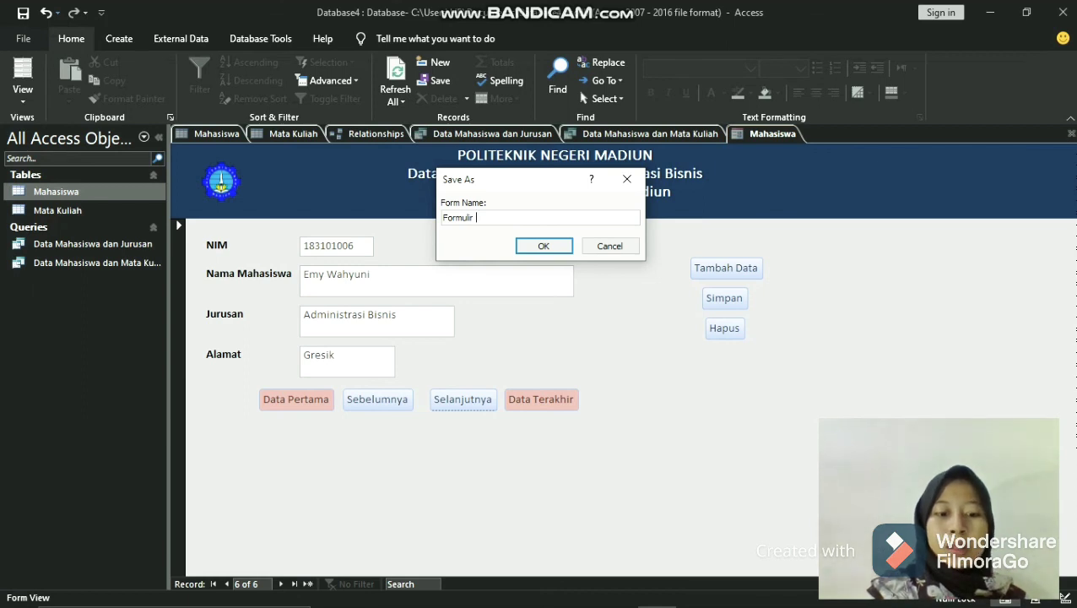
type("Data Mahasiswa")
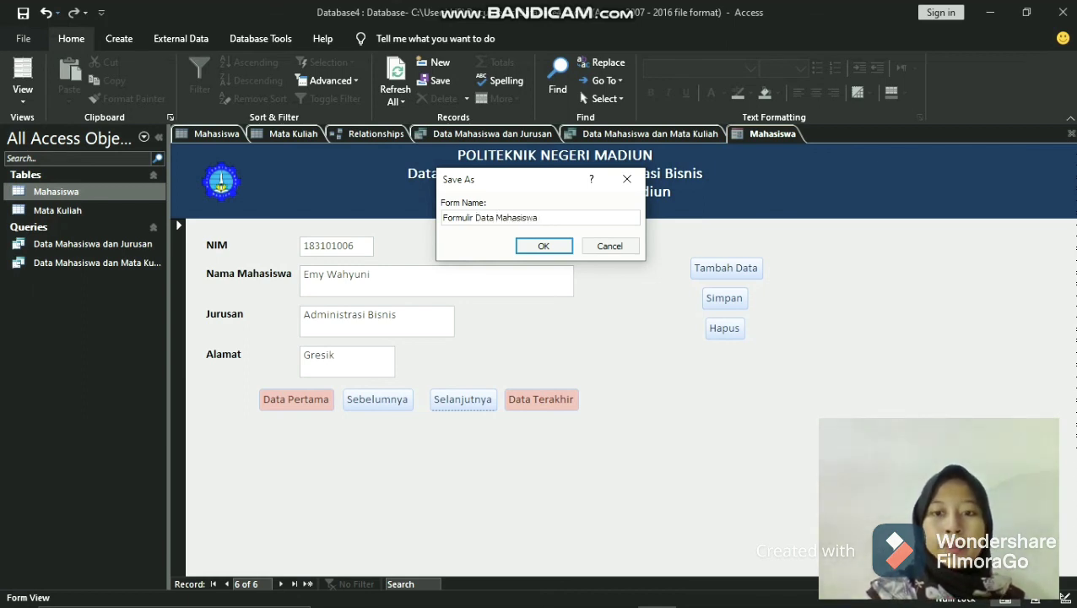
type(" Juru")
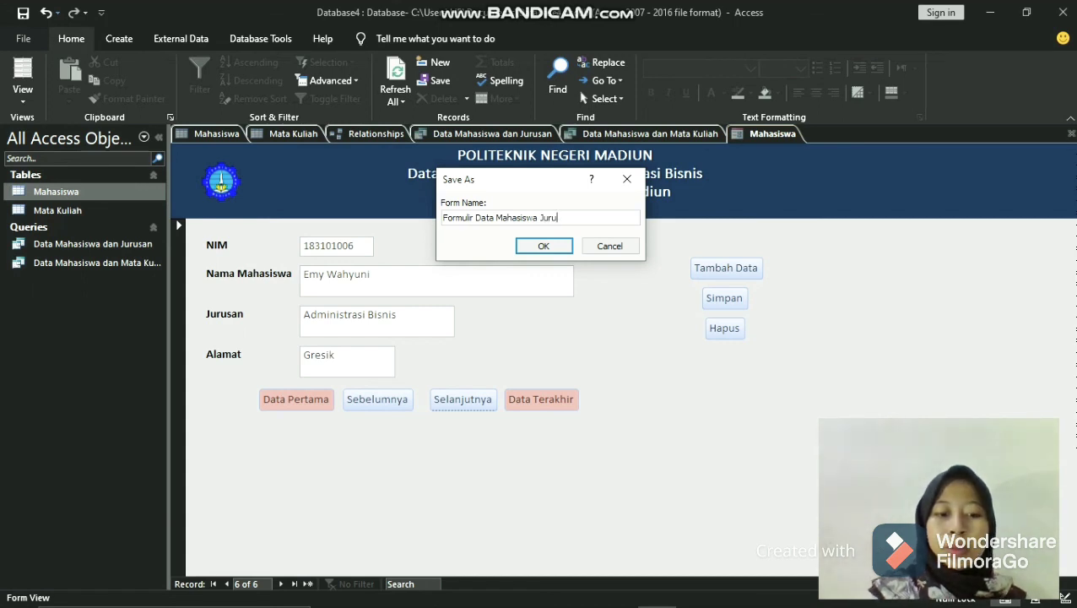
type("san Admin")
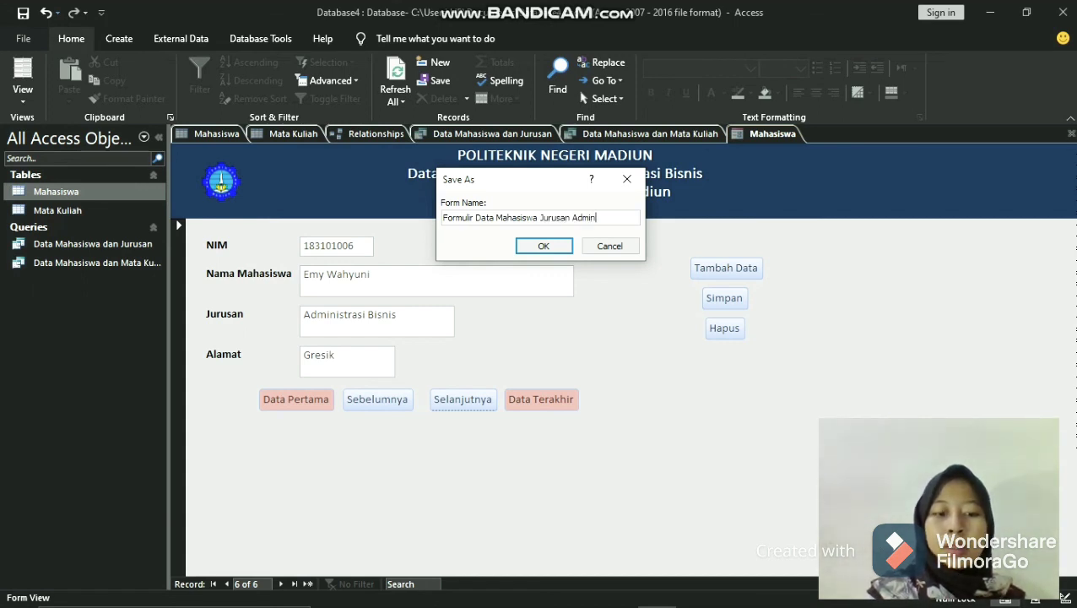
type("istrasi ")
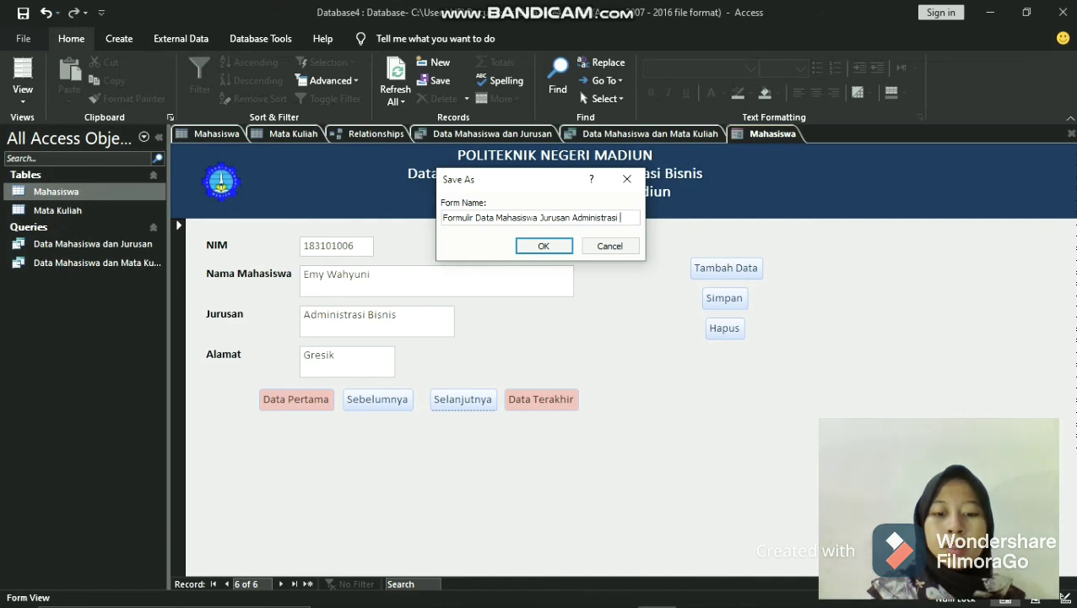
type("Bisnis")
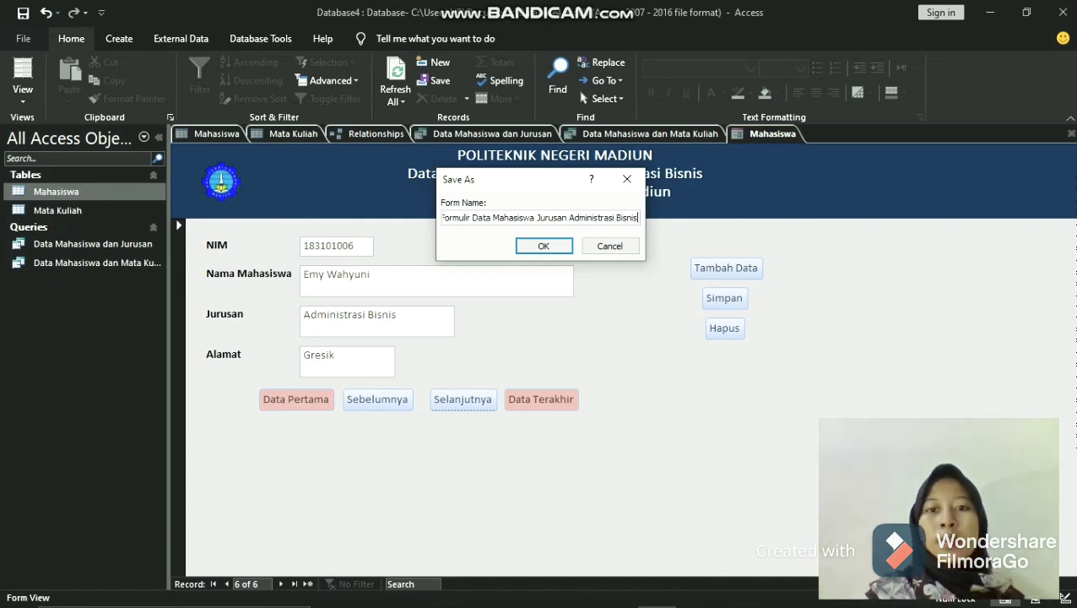
left_click(544, 248)
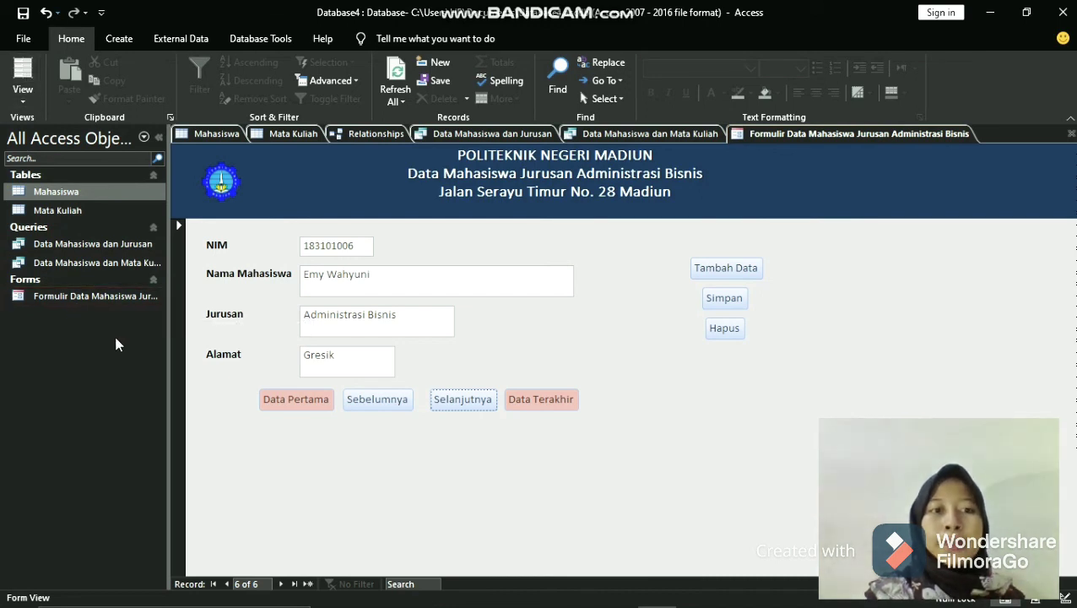
- Start saving a copy of the database in the default Access Database format, allowing all open objects to close
left_click(24, 39)
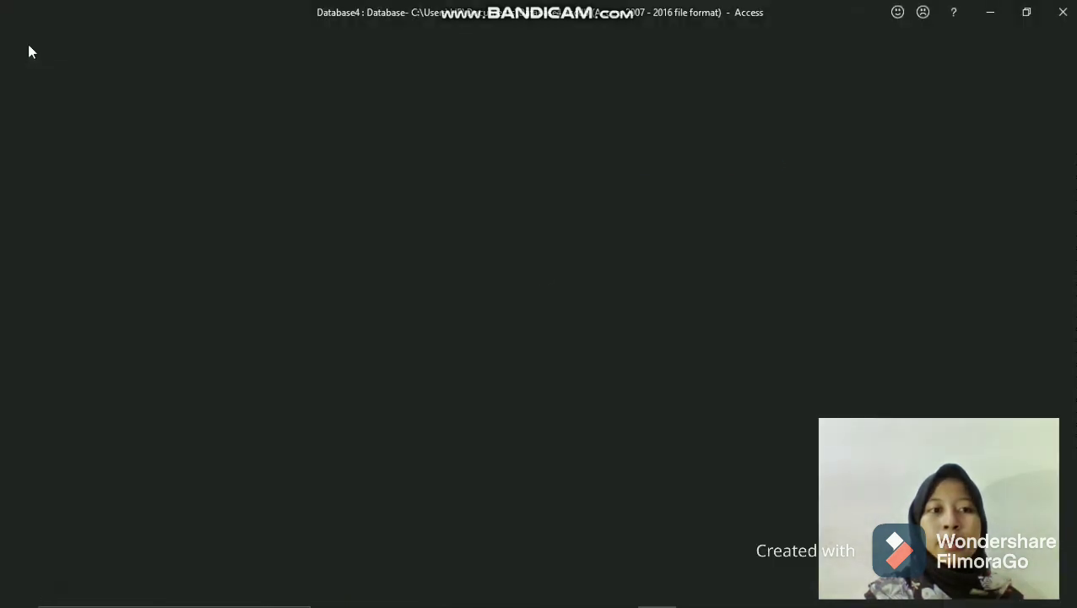
left_click(53, 265)
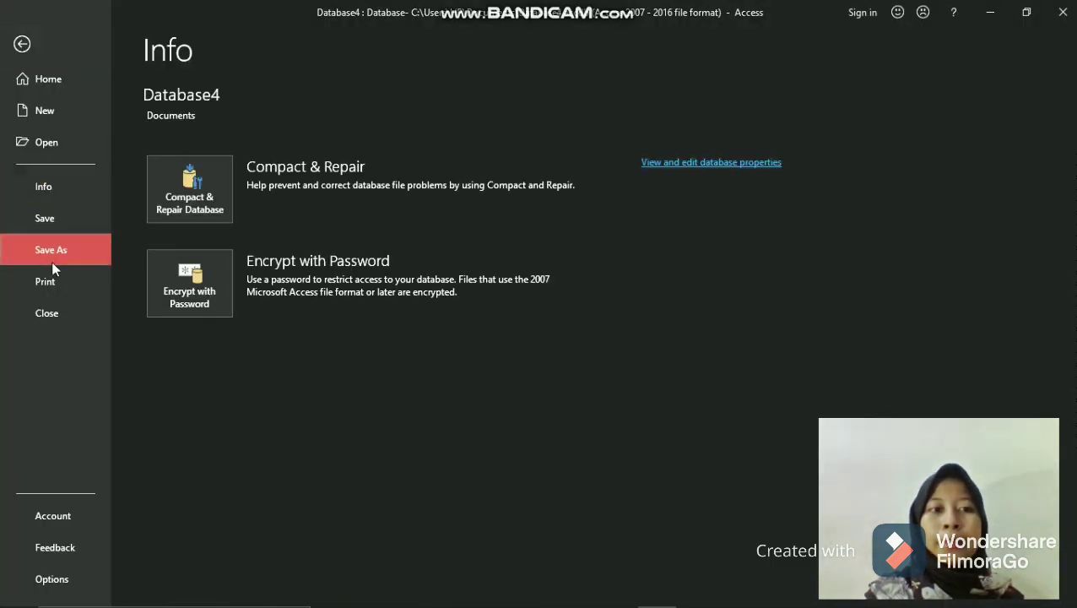
left_click(442, 371)
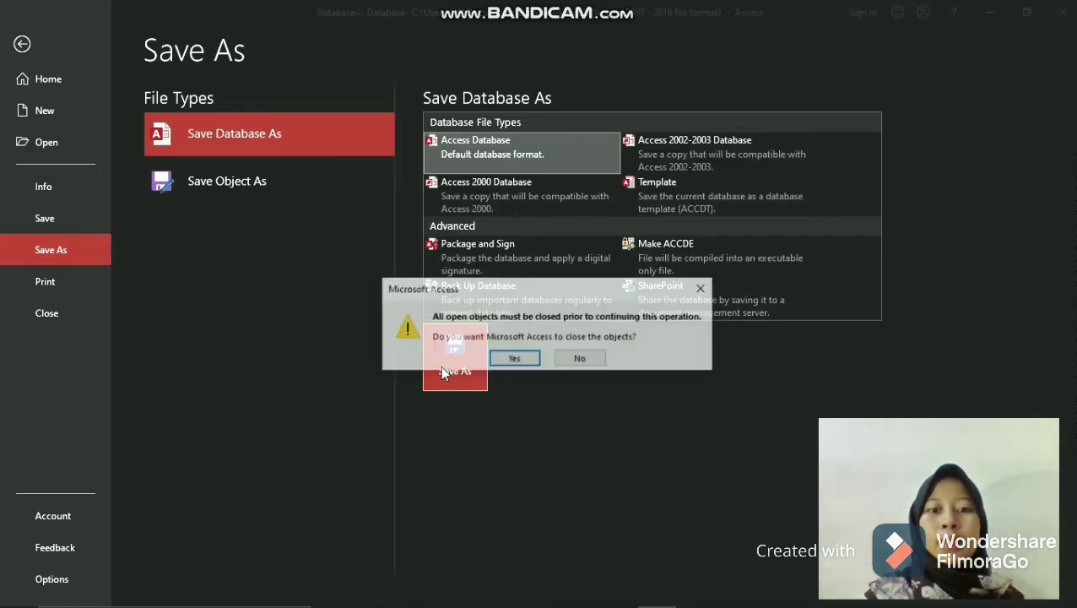
left_click(514, 360)
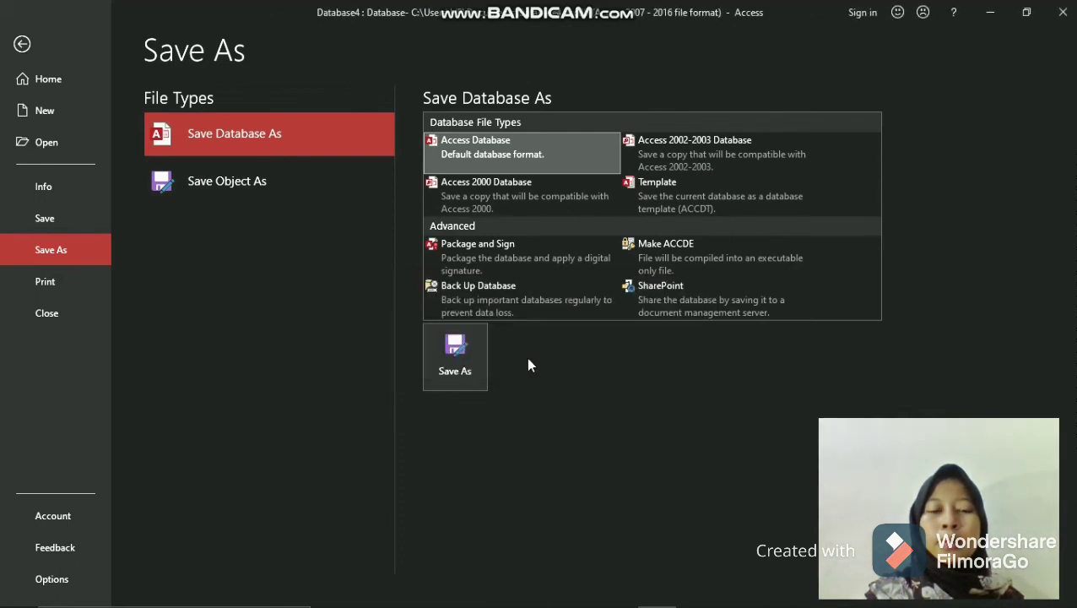